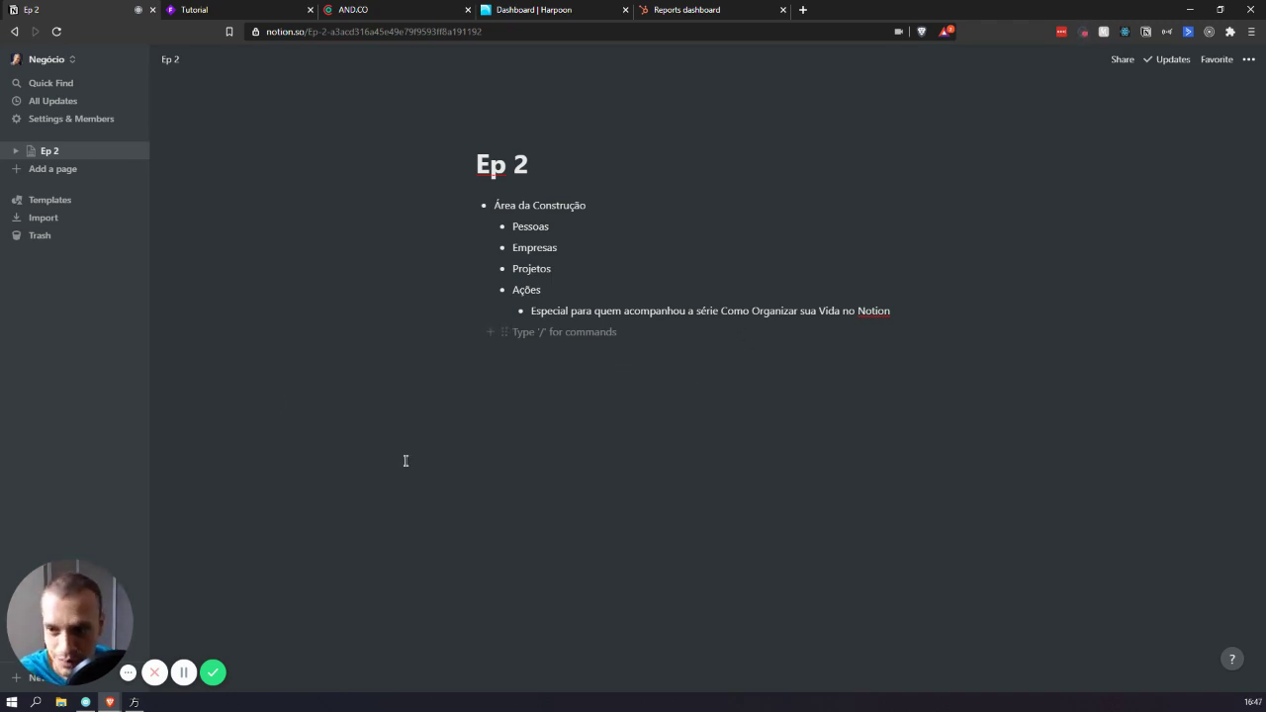
- On Ep 2, select the Pessoas-through-Especial sub-bullets, then place the caret in an empty block
drag(692, 477, 453, 222)
click(704, 494)
drag(701, 486, 380, 165)
drag(676, 406, 512, 186)
click(698, 365)
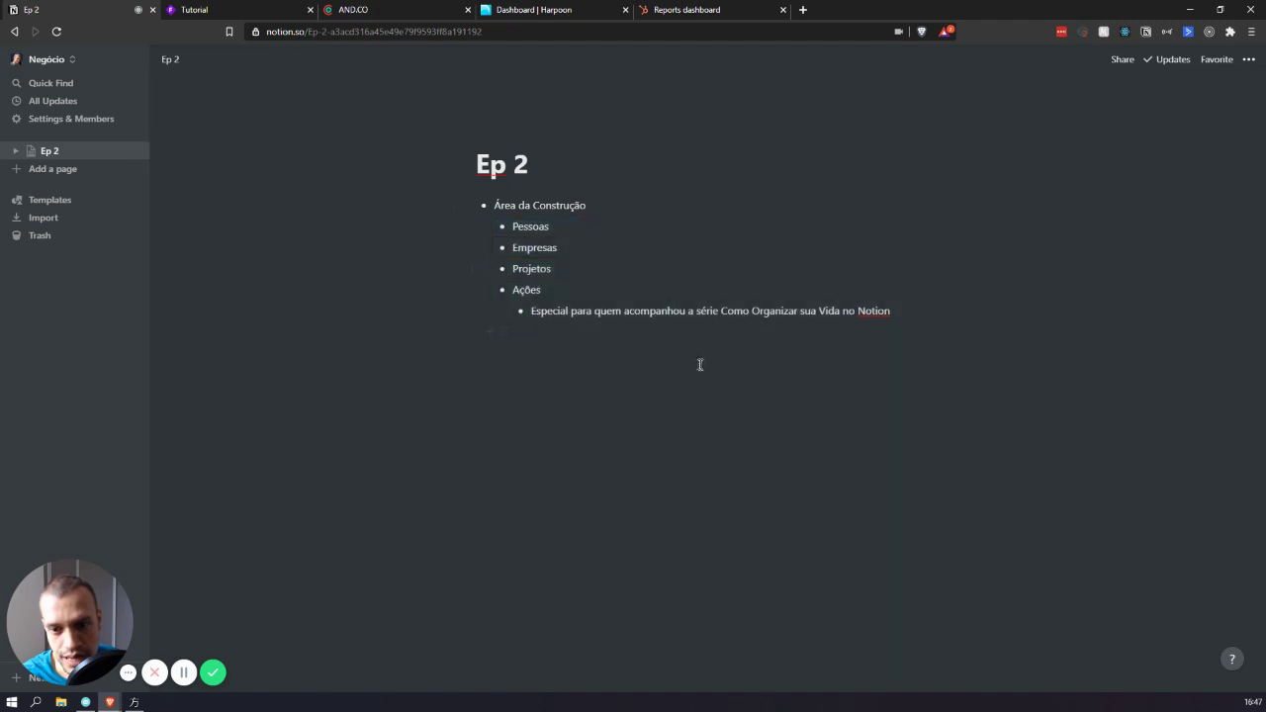
drag(584, 231, 588, 288)
click(704, 471)
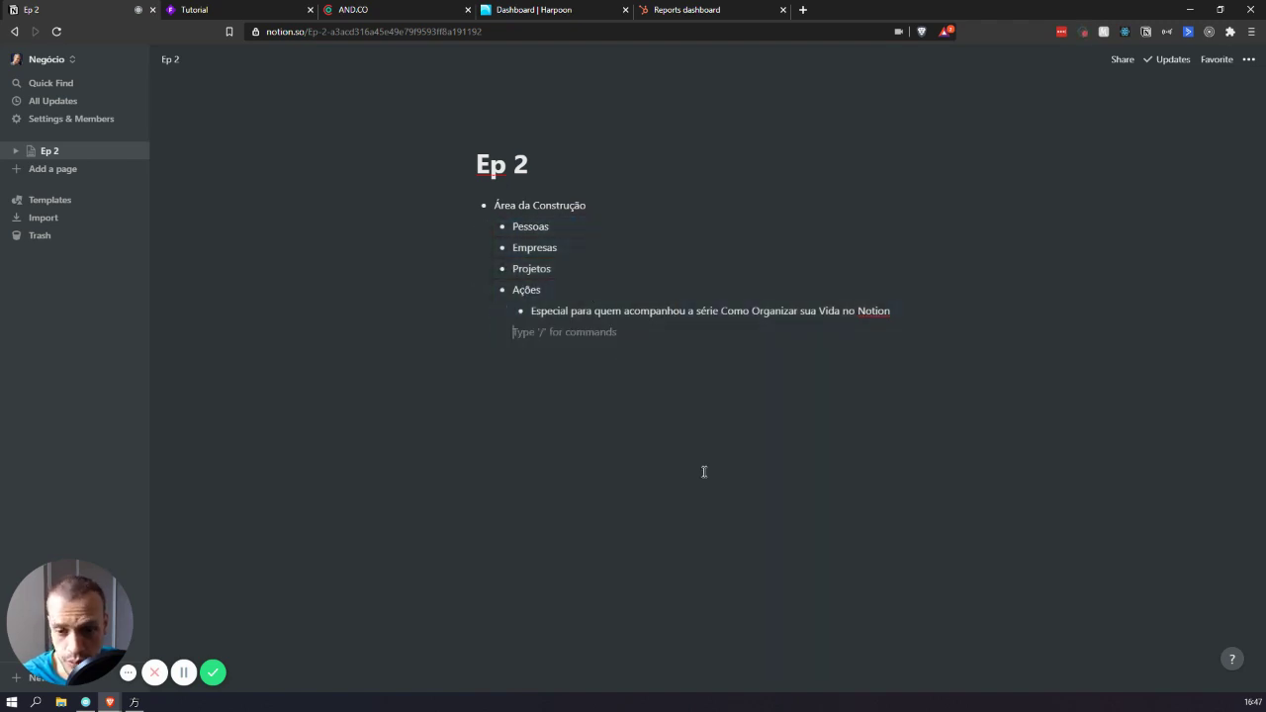
- Create a new Pessoas page holding a table database
click(69, 171)
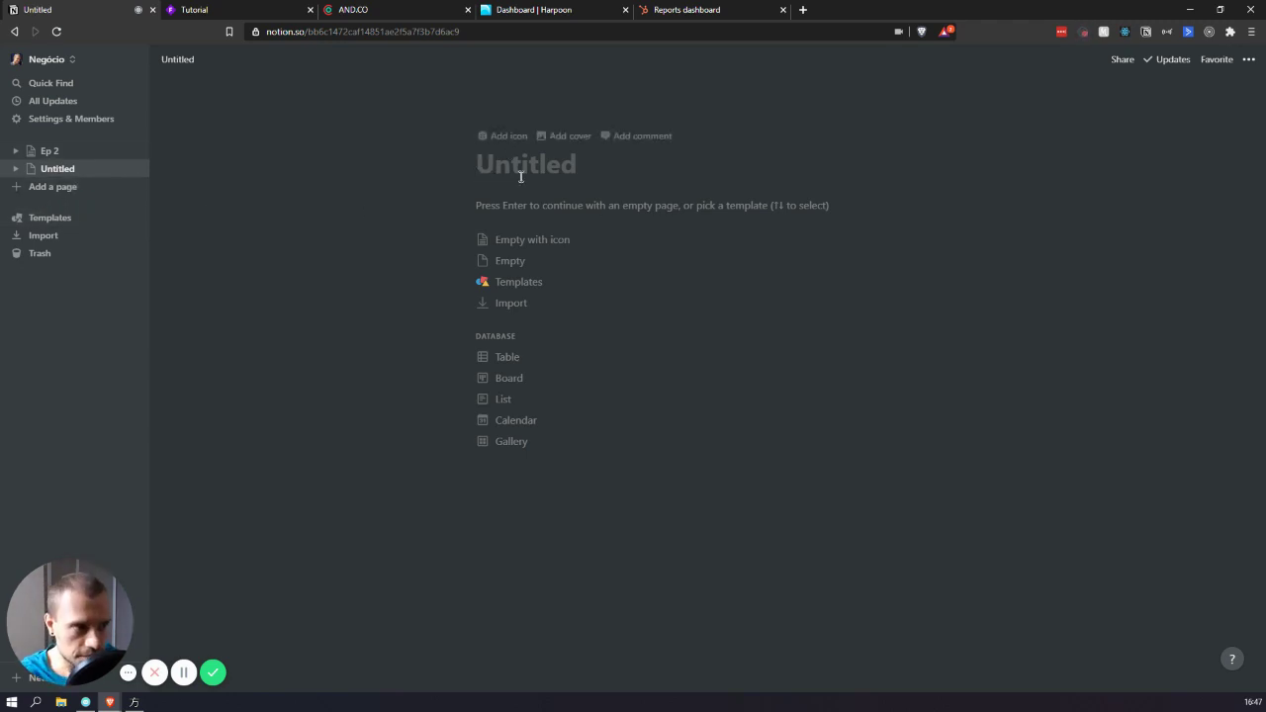
text(Pessoas)
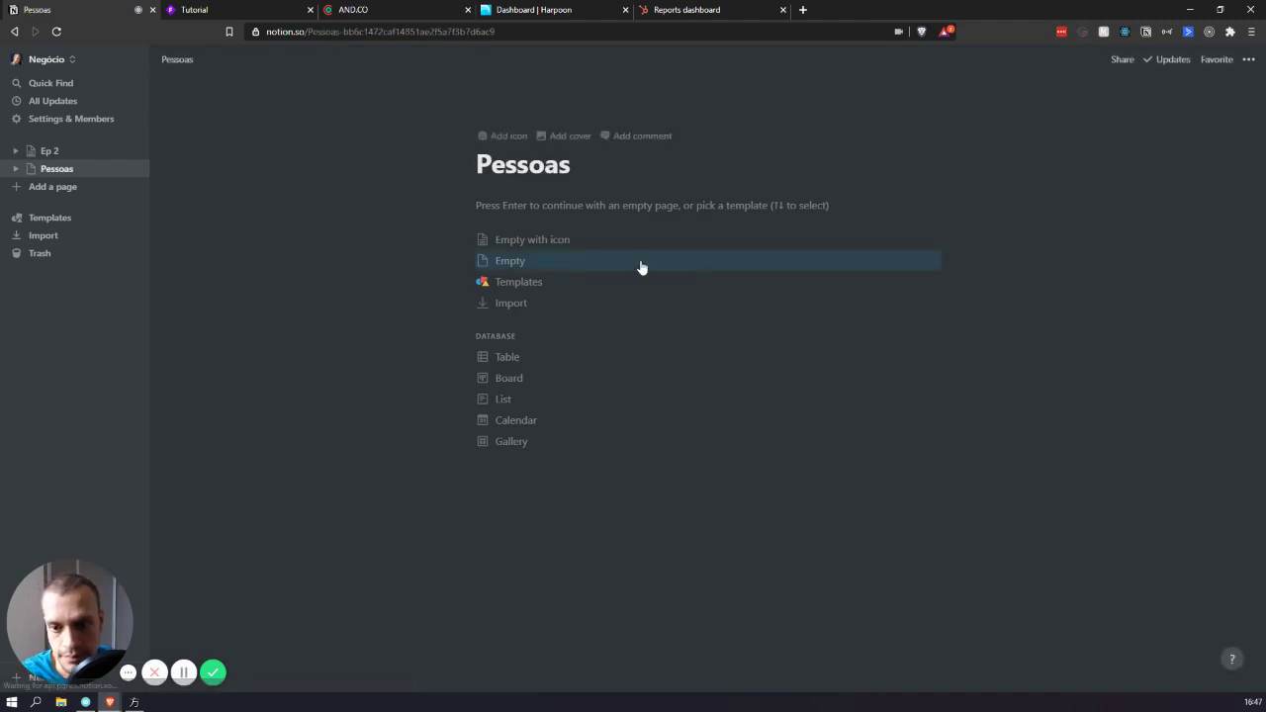
click(528, 362)
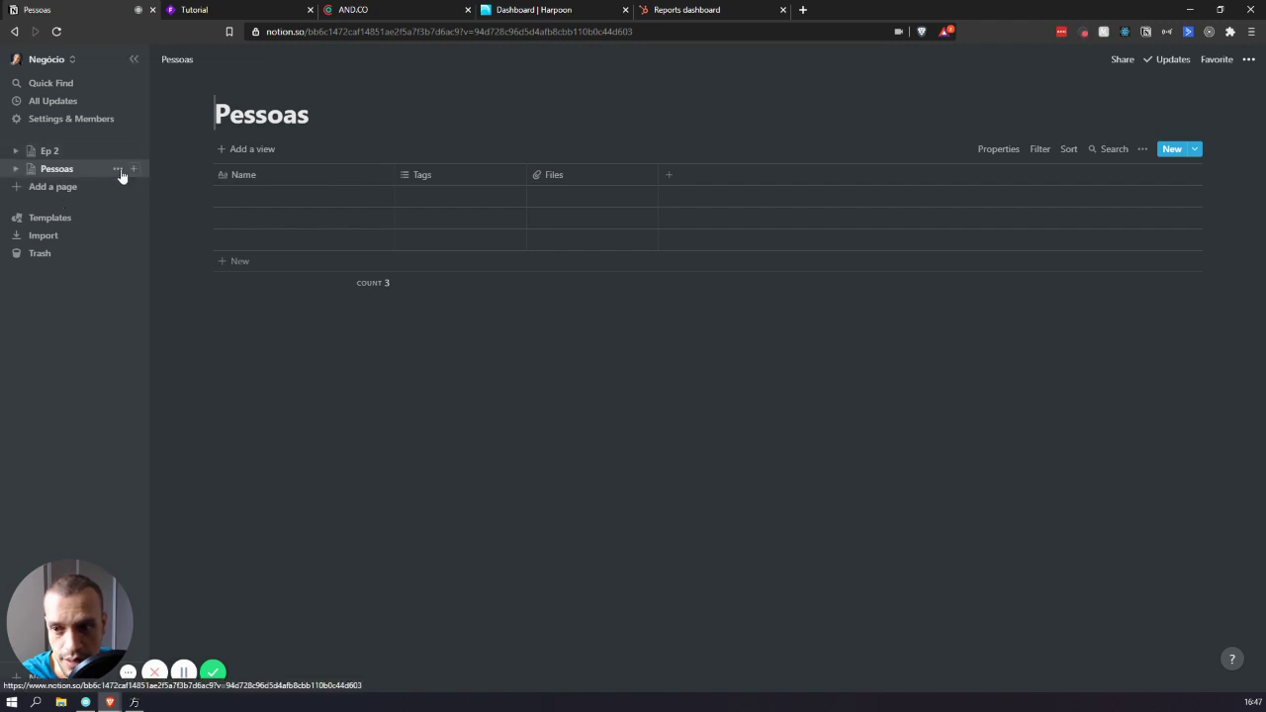
- Go back to Ep 2 and select the last bullet along with a new empty block
click(31, 152)
click(568, 452)
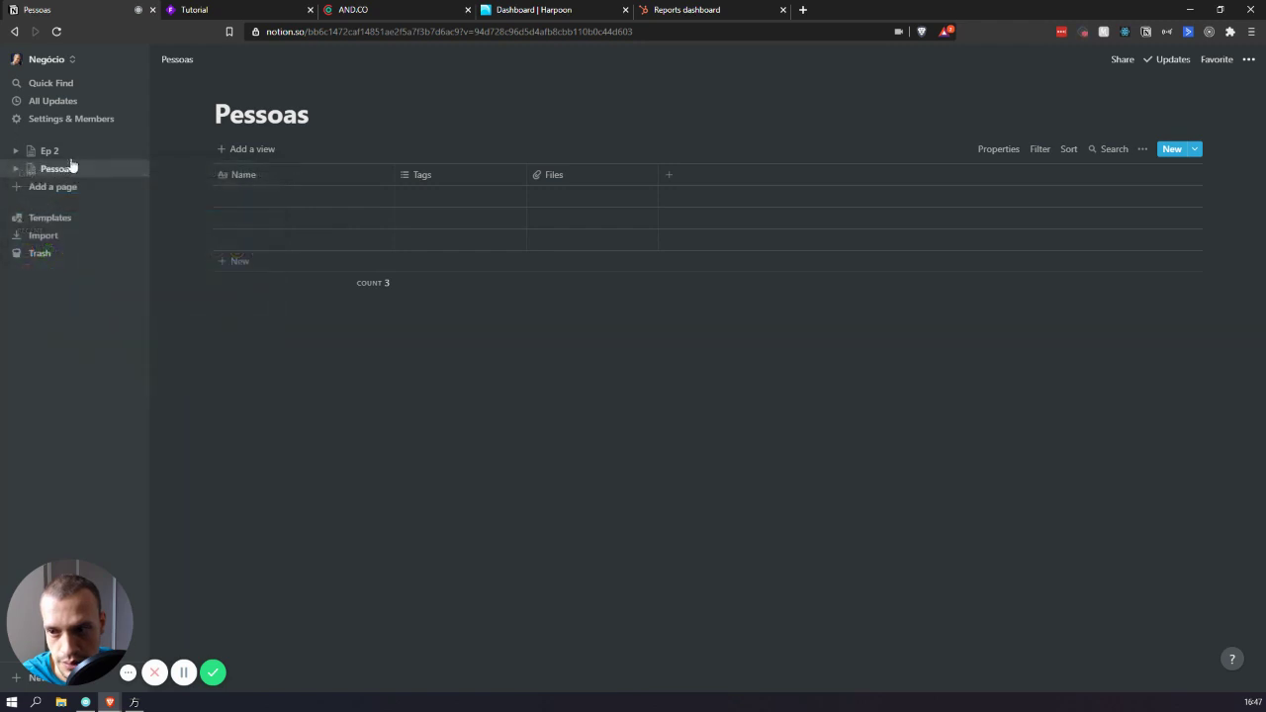
click(49, 150)
click(754, 433)
drag(649, 388, 542, 288)
- Create Empresas and Projetos pages, each turned into a table database
click(643, 402)
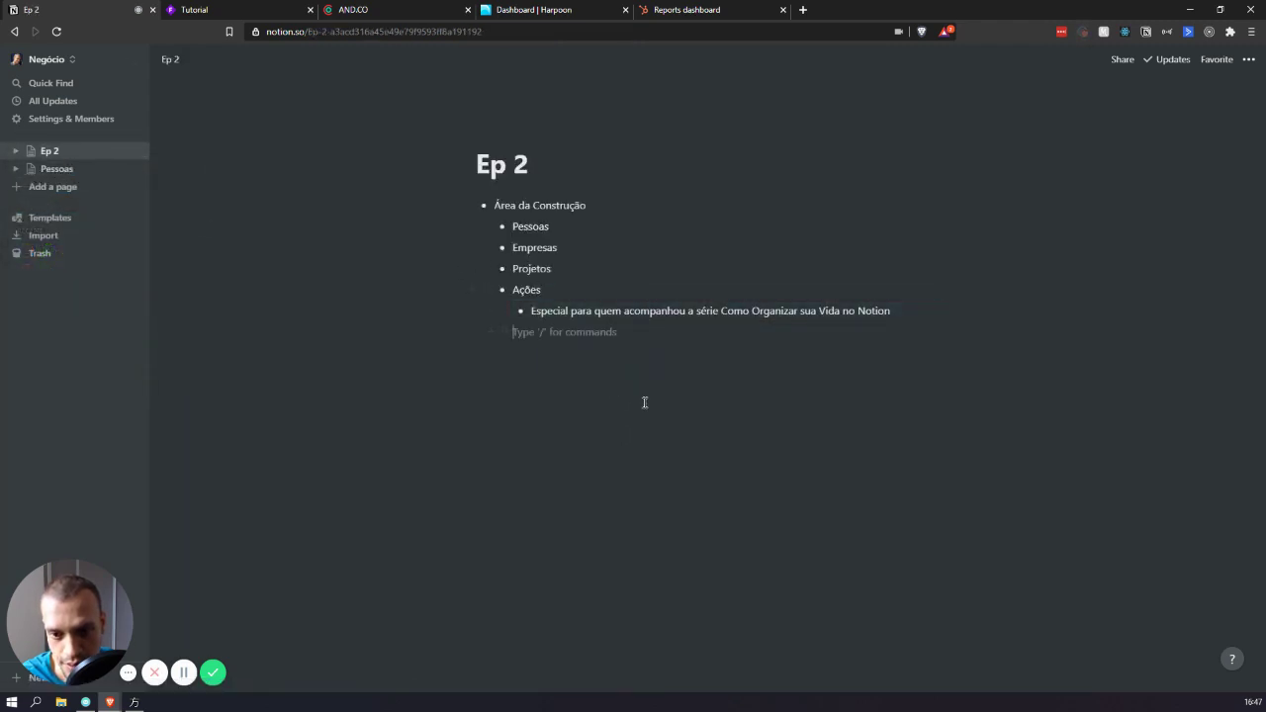
drag(586, 366, 511, 288)
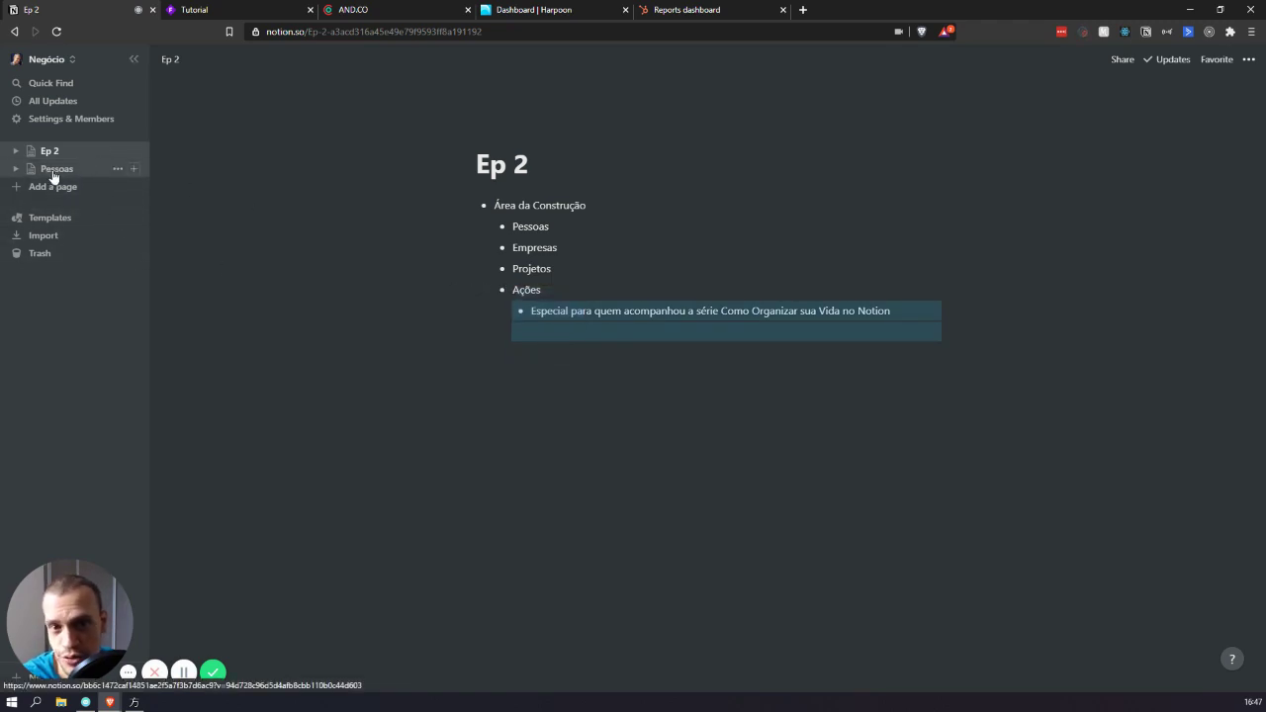
click(54, 186)
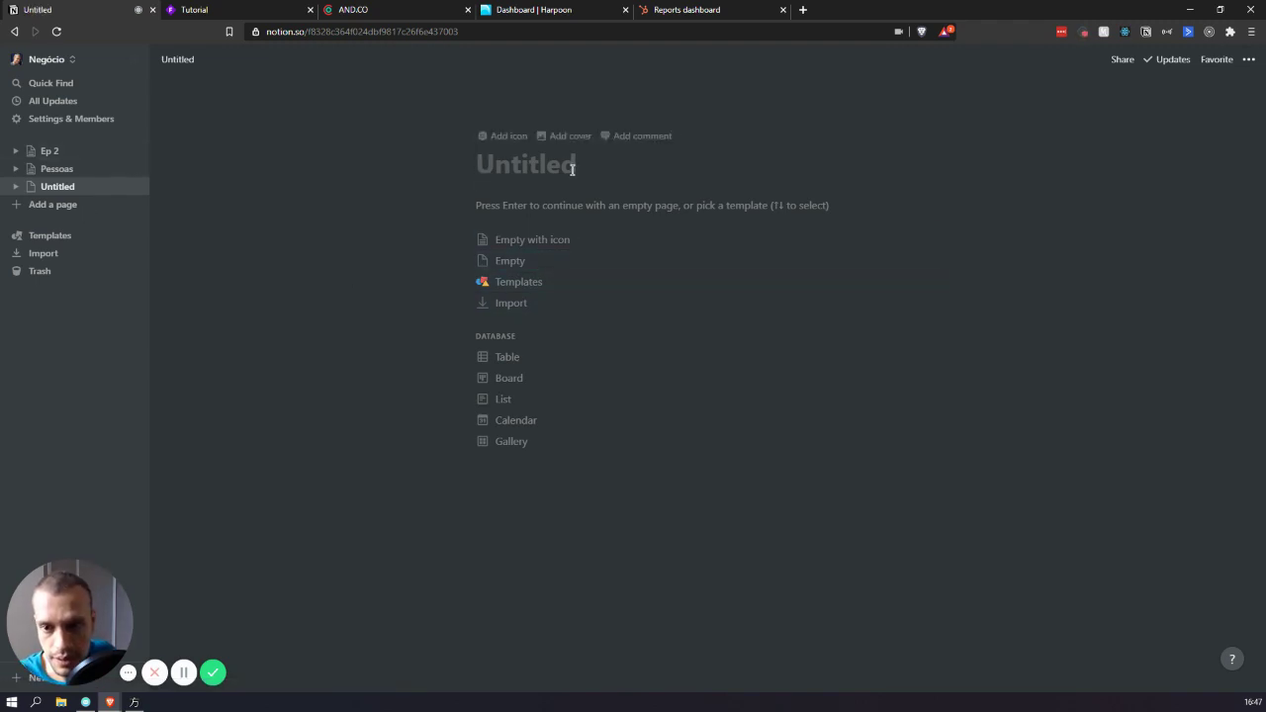
text(Empresas)
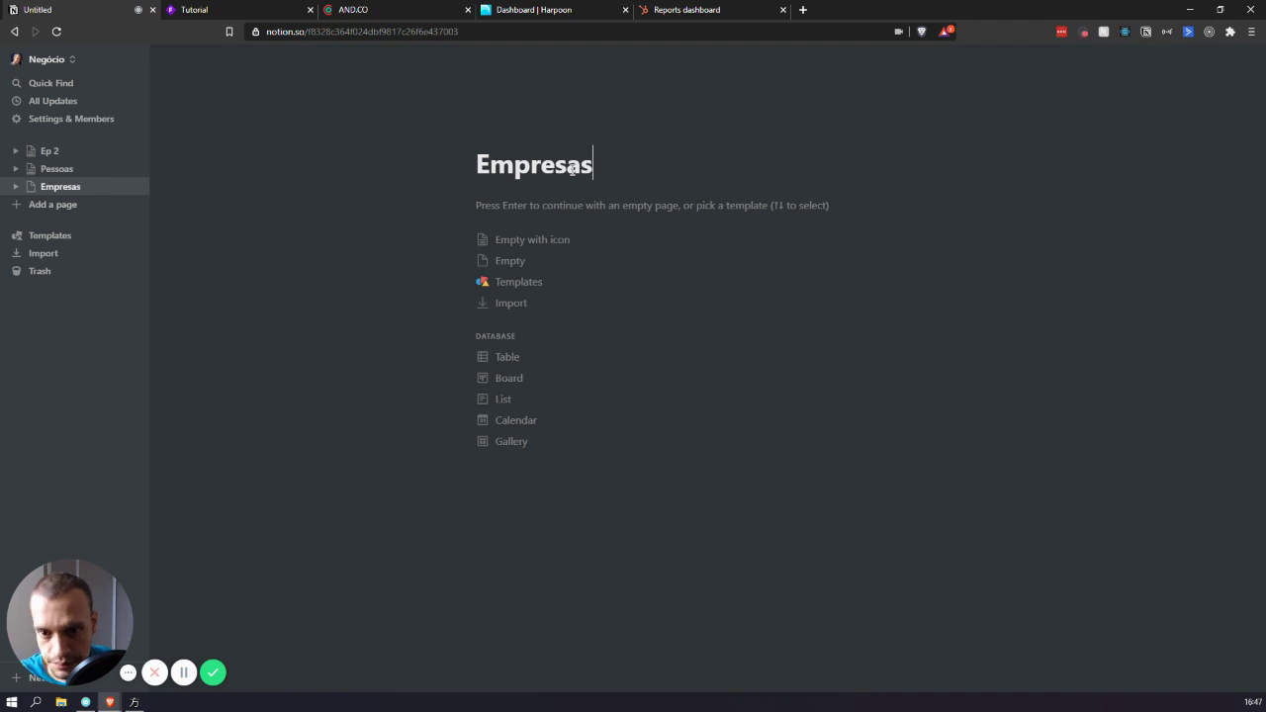
click(56, 204)
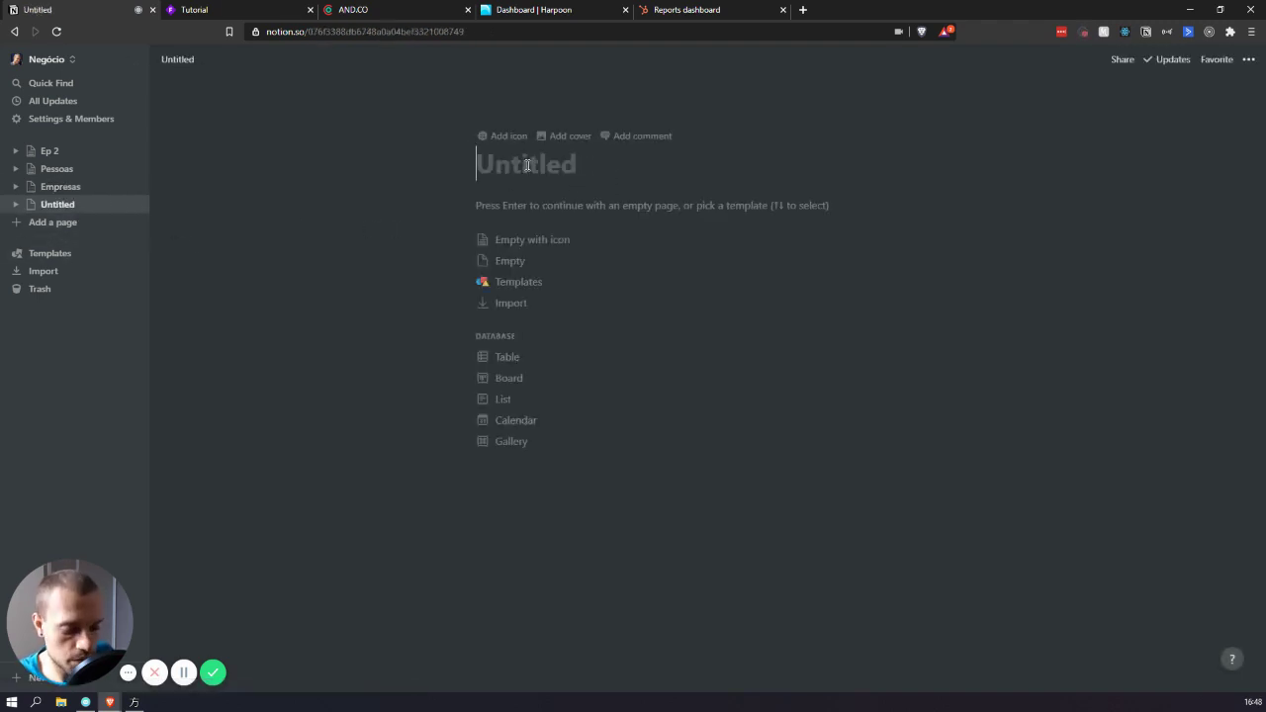
text(Projetos)
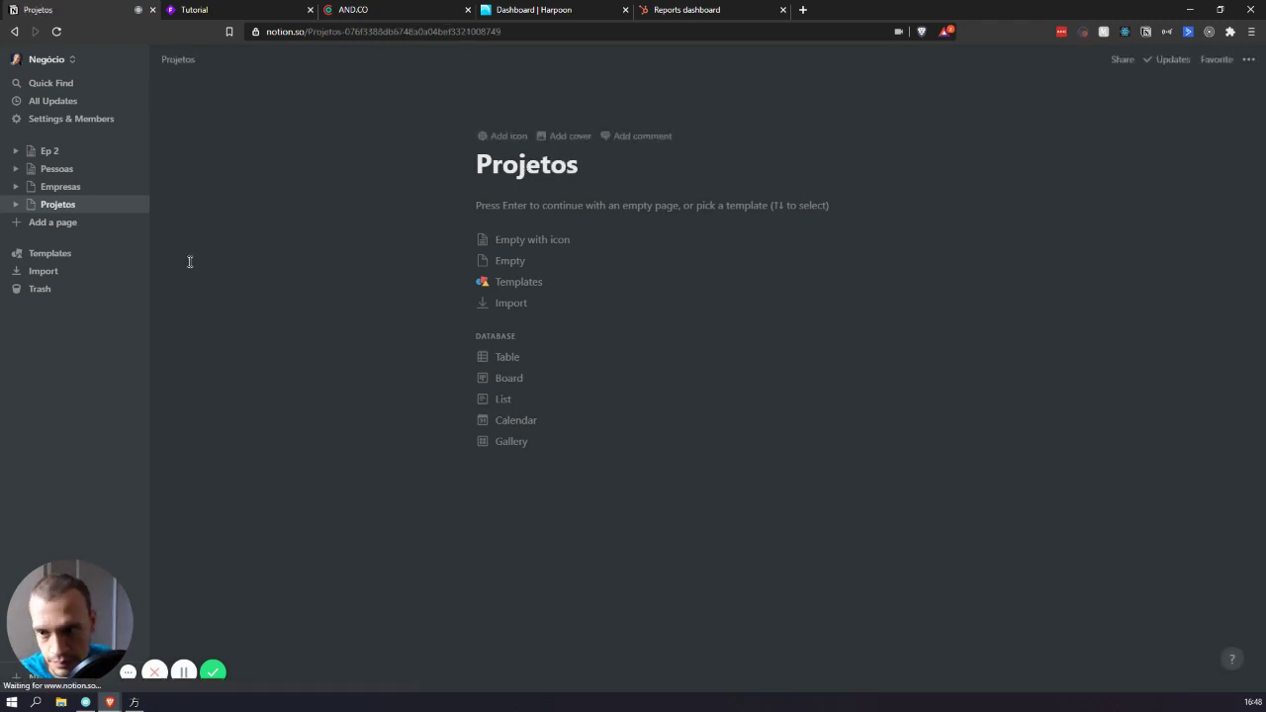
click(506, 357)
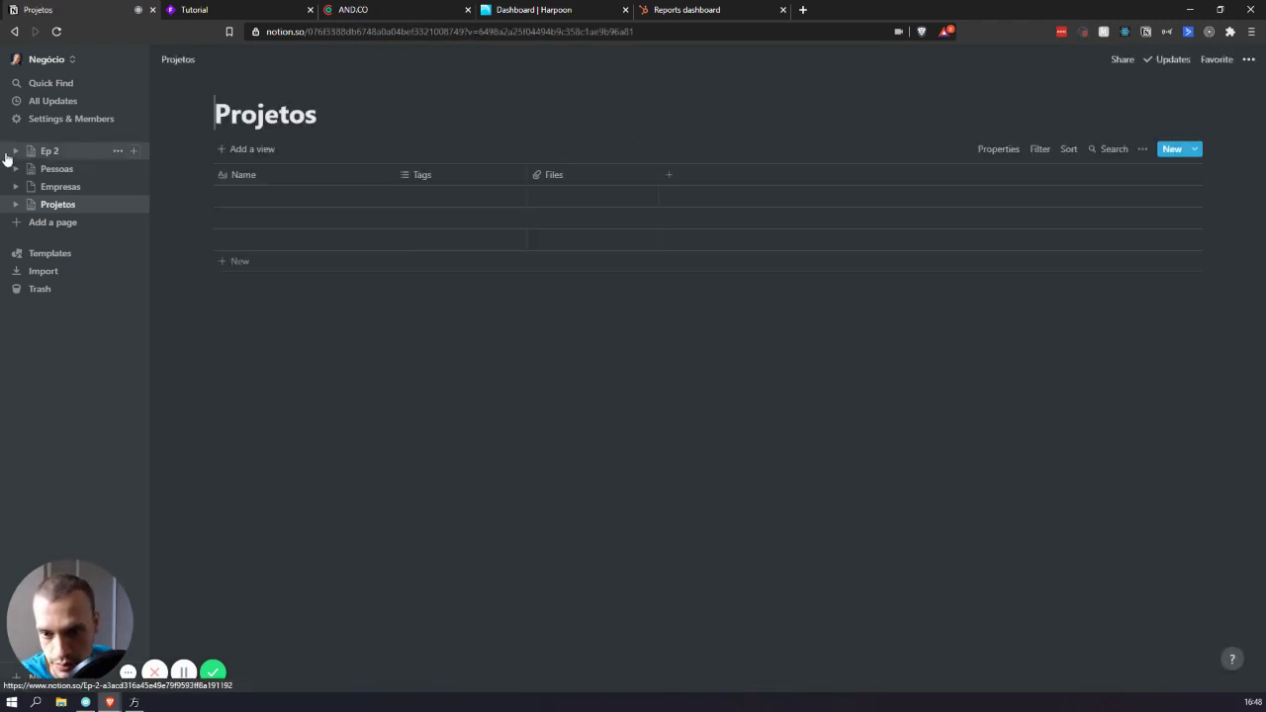
click(80, 186)
click(511, 359)
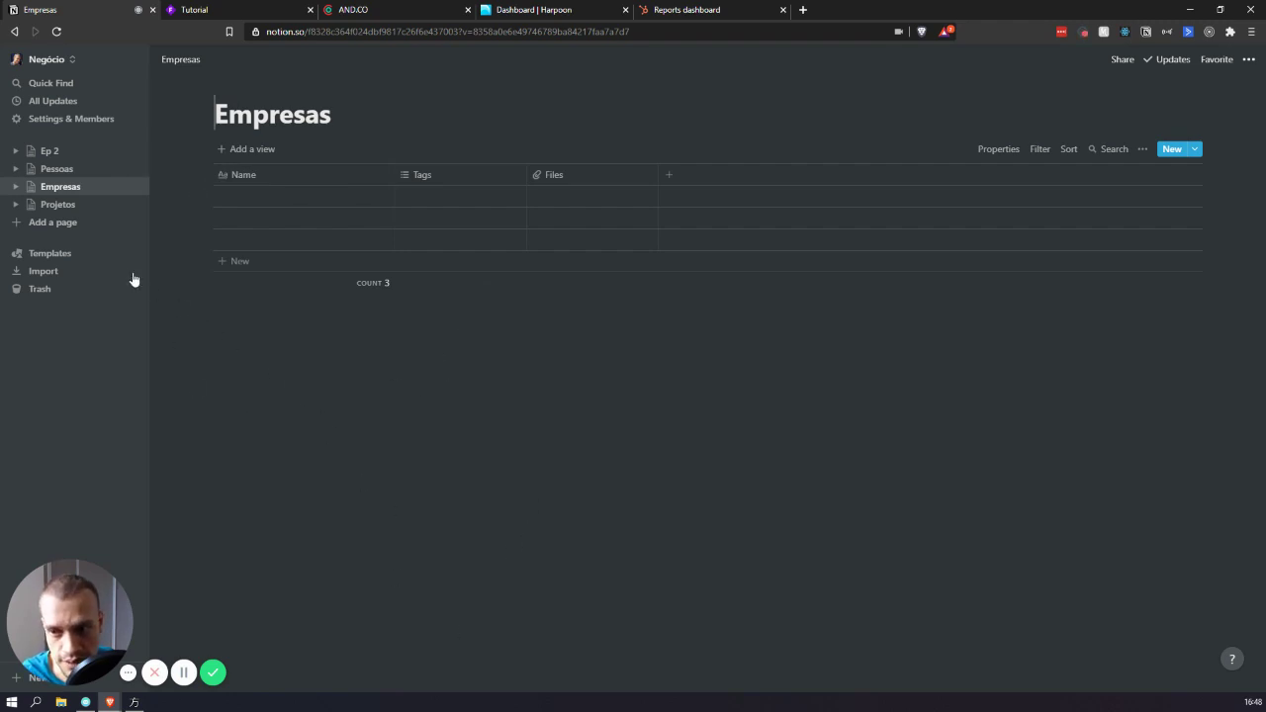
- On Ep 2, add a top-level block, then delete the leftover /table command text
click(59, 152)
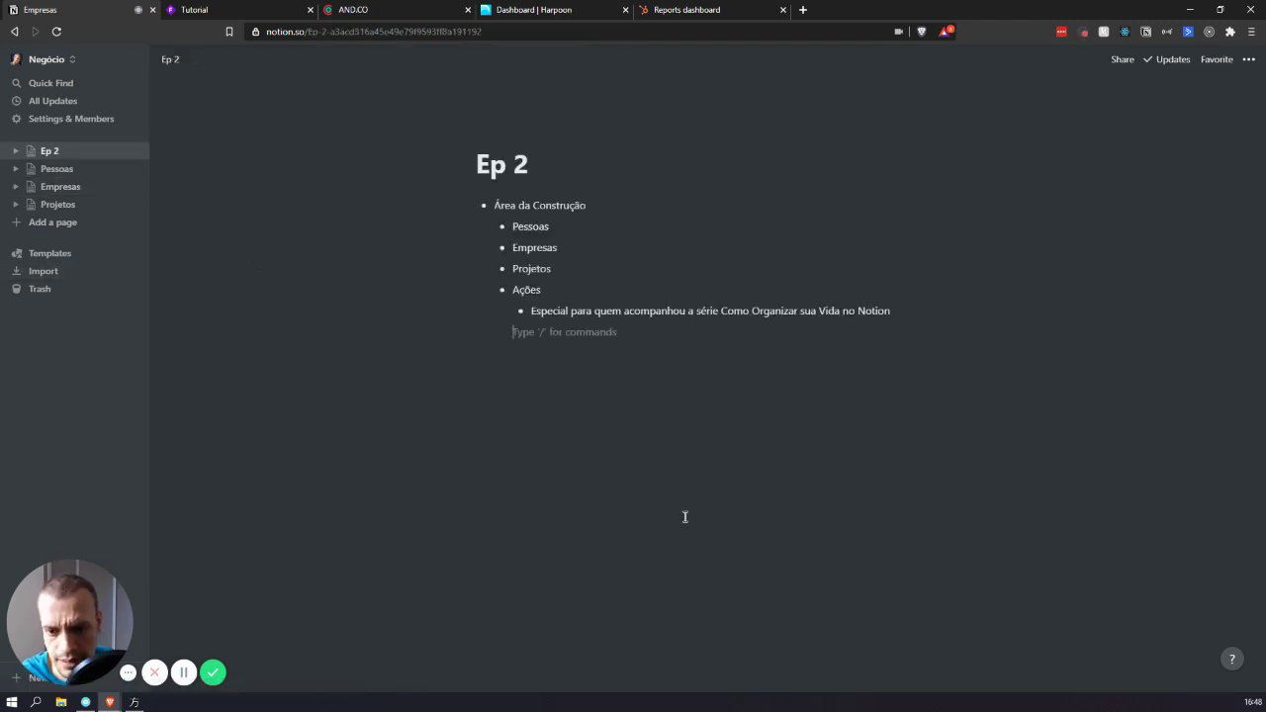
key(Return)
key(shift+Tab)
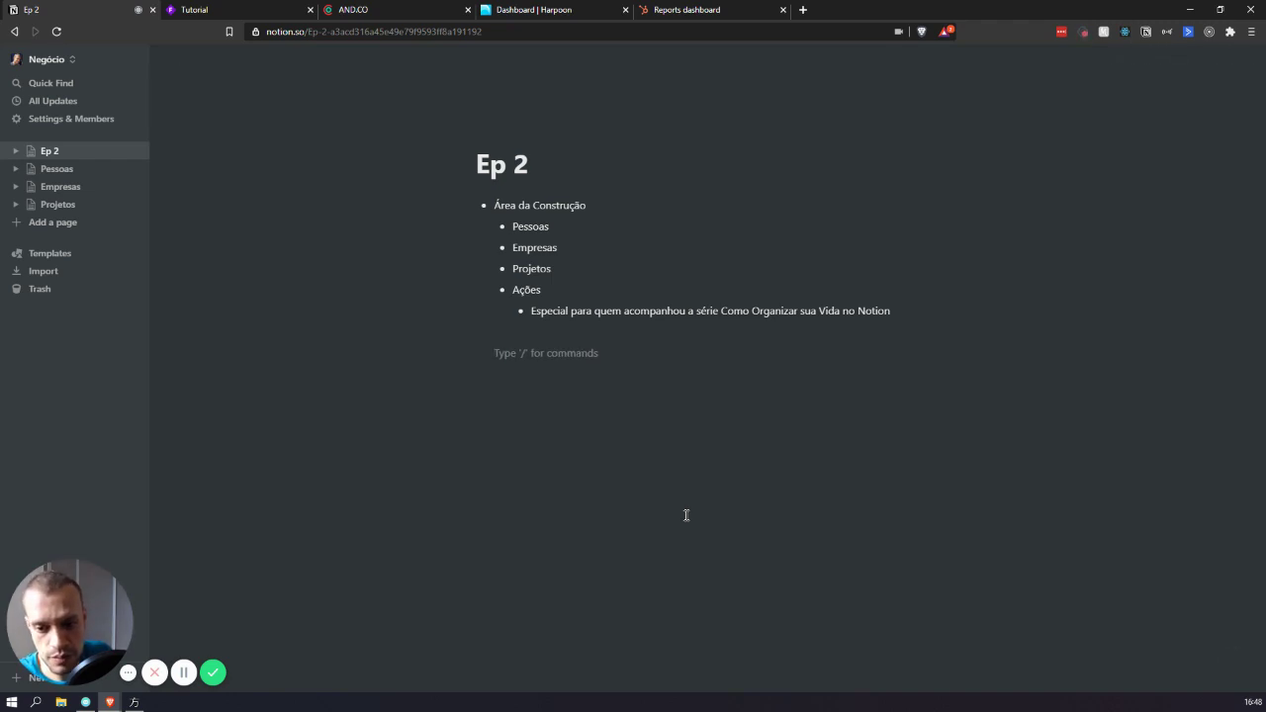
text(/table)
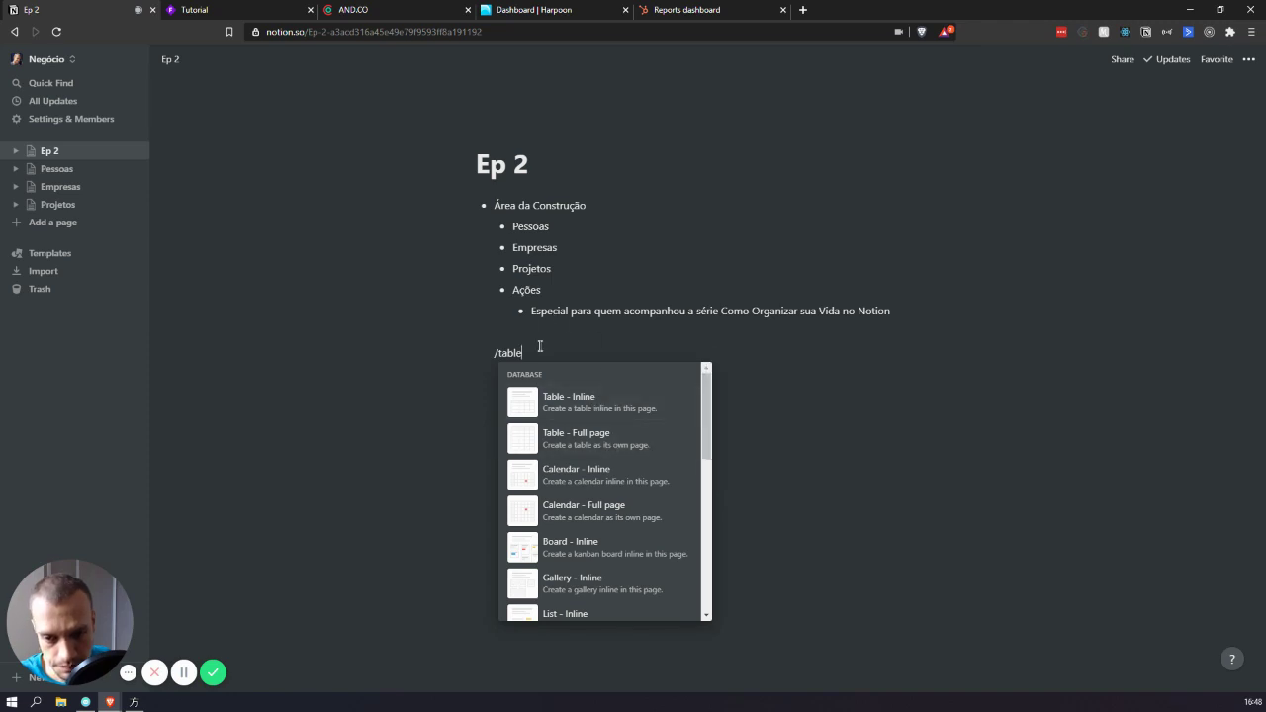
key(Escape)
drag(568, 359, 446, 339)
click(545, 394)
drag(545, 395, 485, 348)
key(BackSpace)
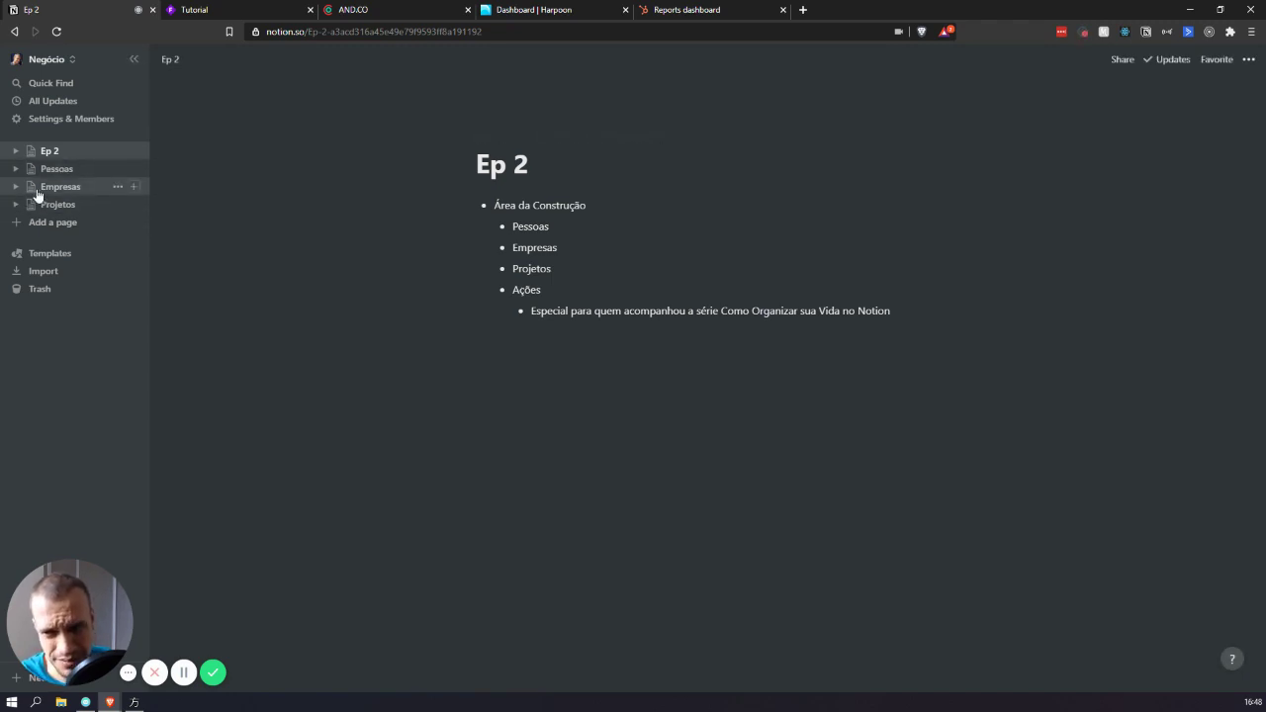
- Give the Pessoas page a 😎 sunglasses icon
click(62, 170)
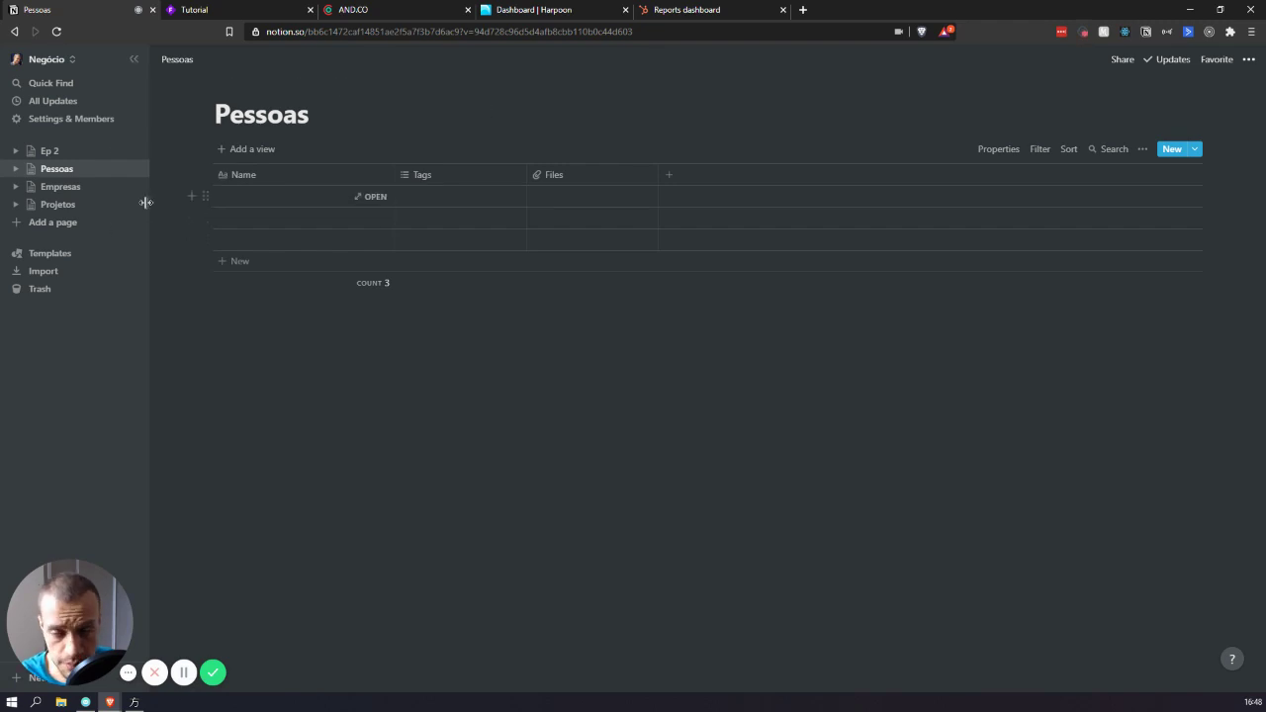
click(242, 87)
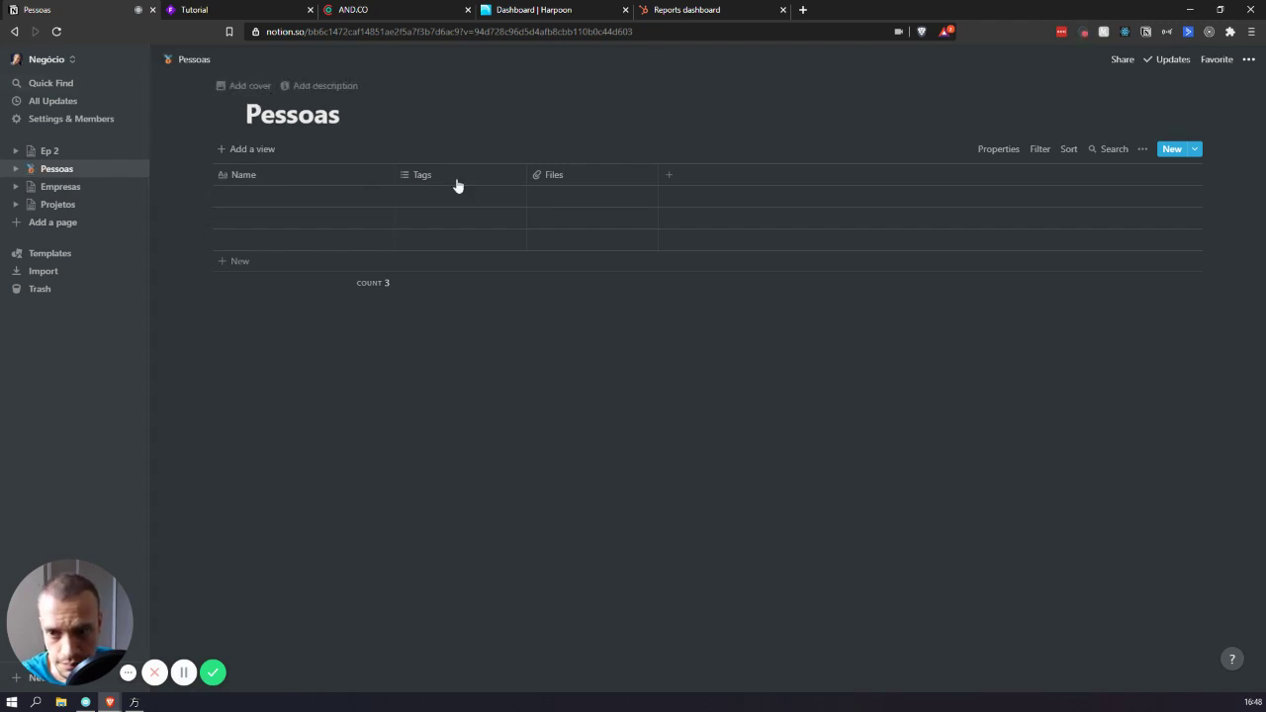
click(226, 113)
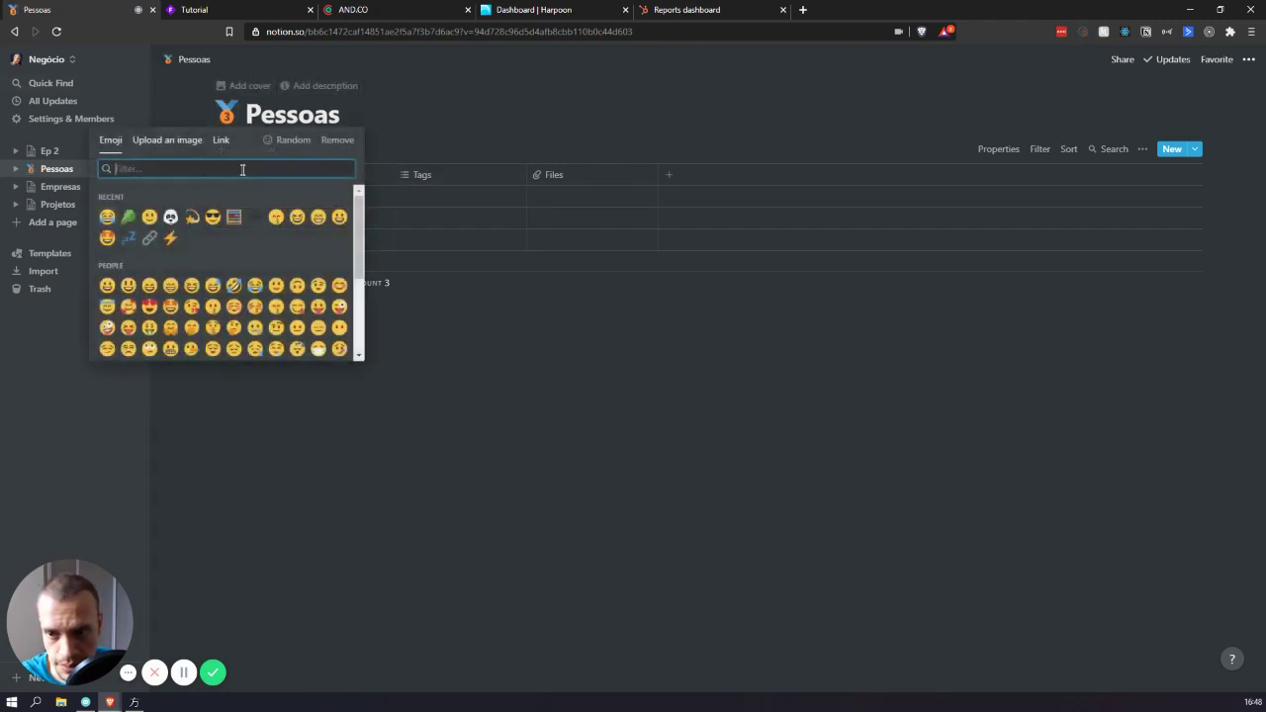
click(213, 216)
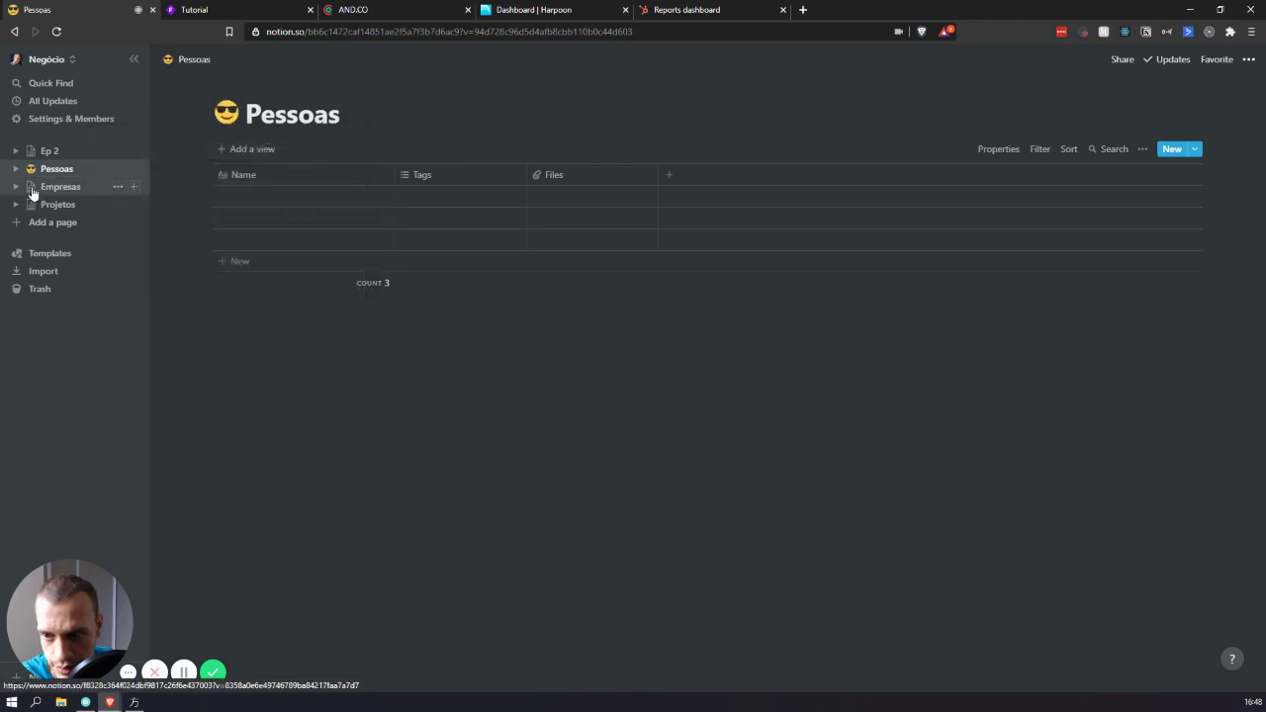
- Set an office-building icon for Empresas and ⚡ for Projetos, then switch to HubSpot
click(31, 187)
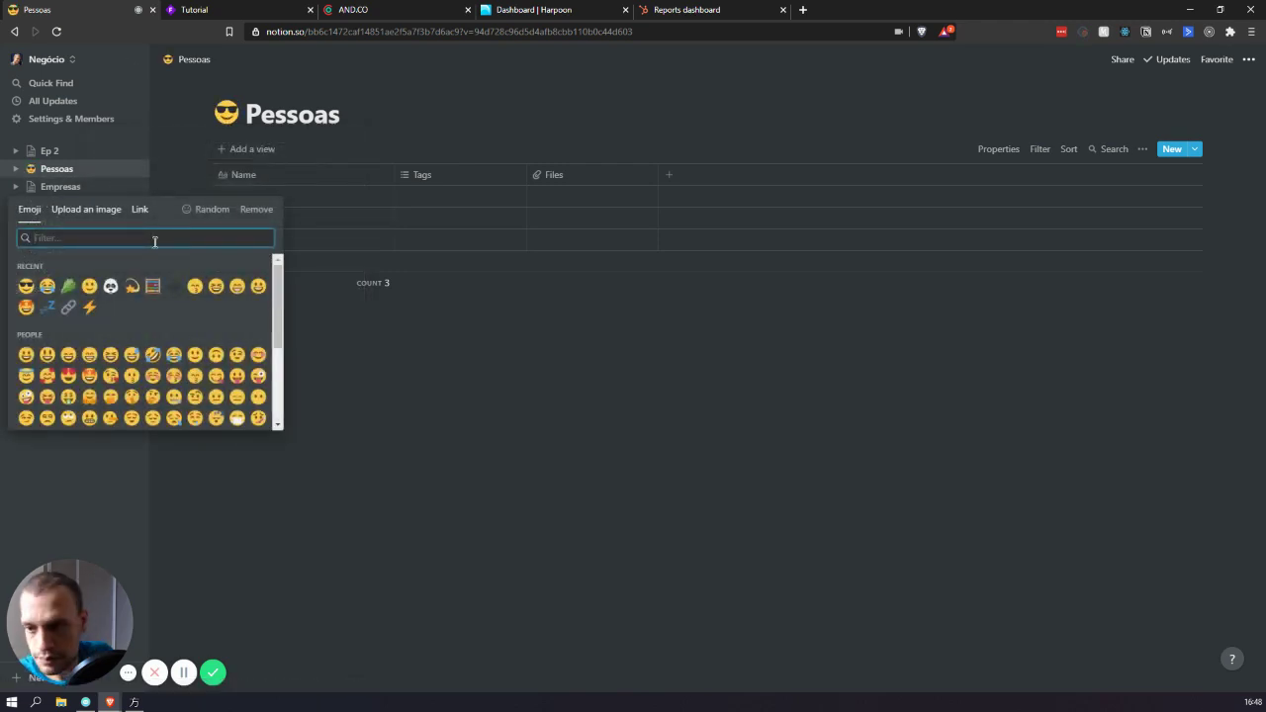
text(buid)
key(BackSpace)
key(BackSpace)
text(i)
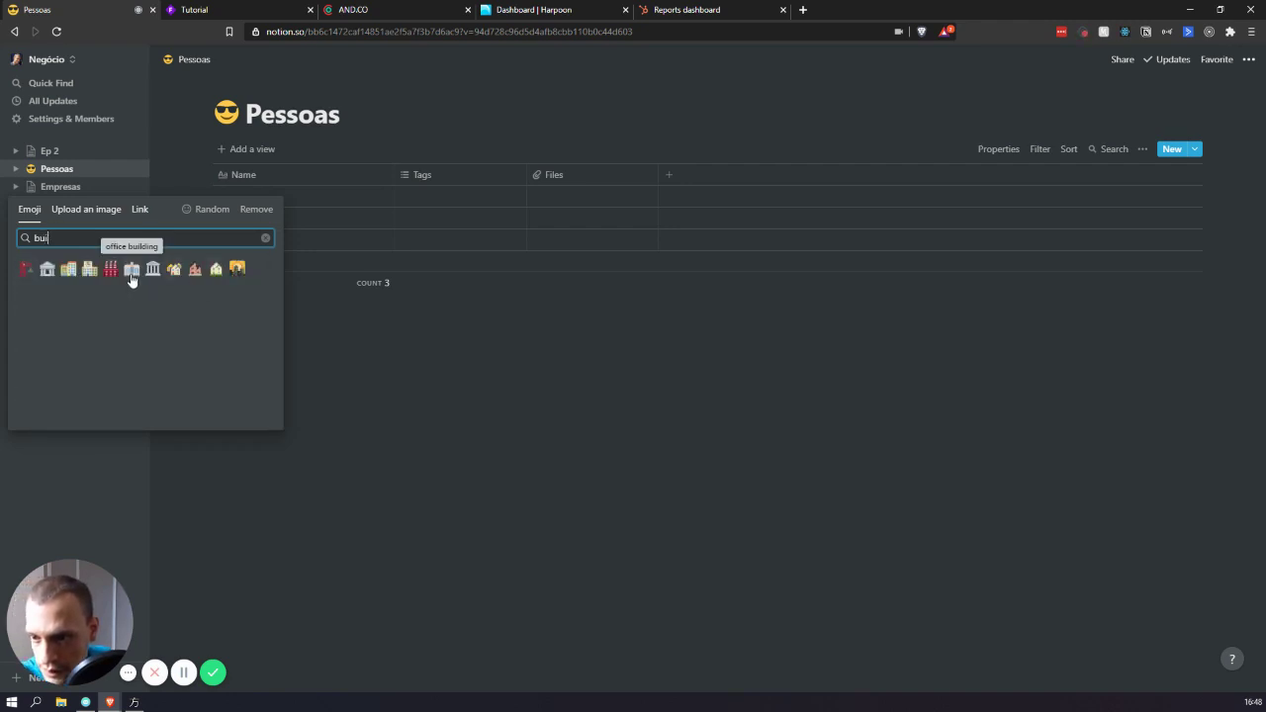
click(133, 280)
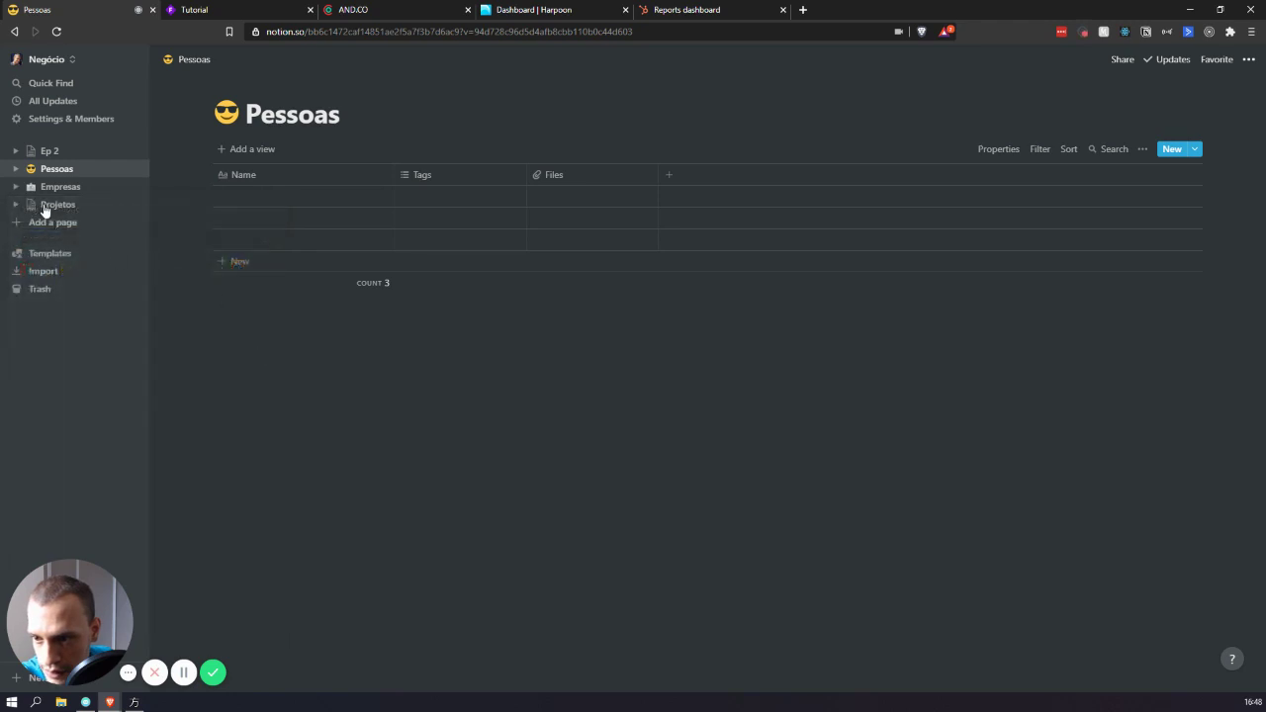
click(31, 204)
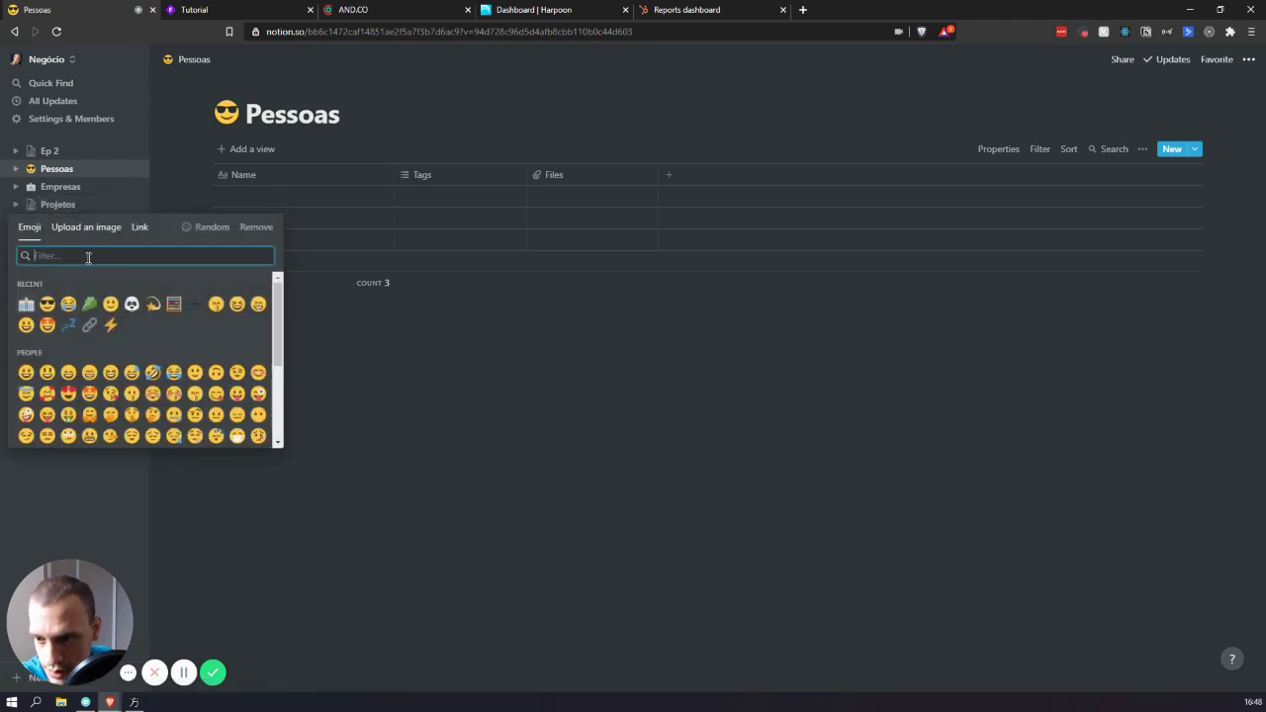
click(111, 324)
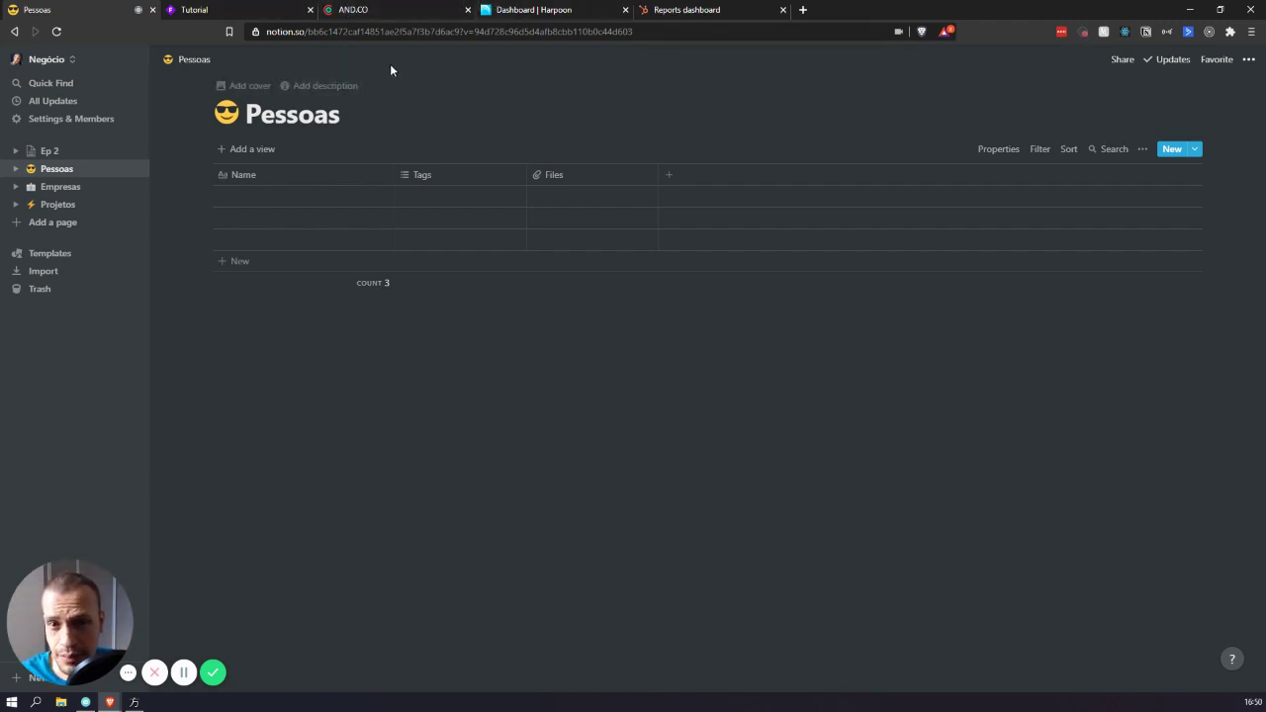
click(757, 10)
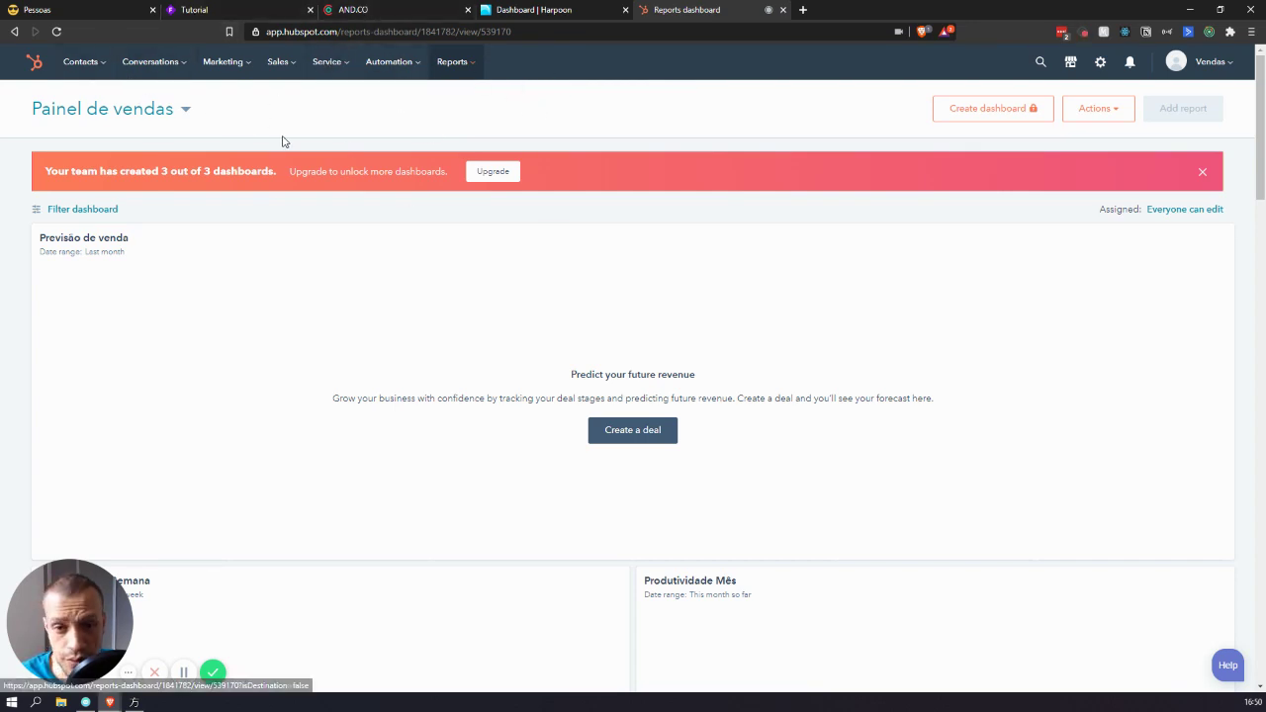
- Browse HubSpot's contacts and top navigation menus, then move to the Harpoon dashboard tab
click(106, 65)
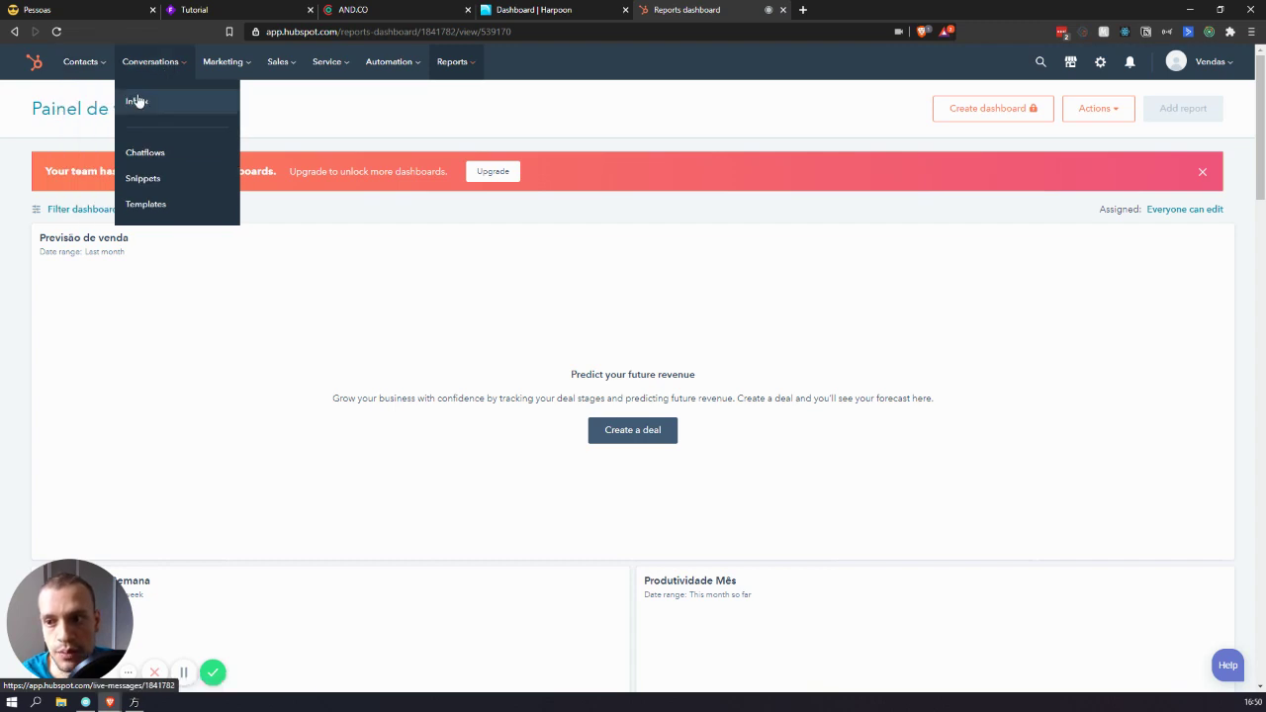
mouse_move(164, 71)
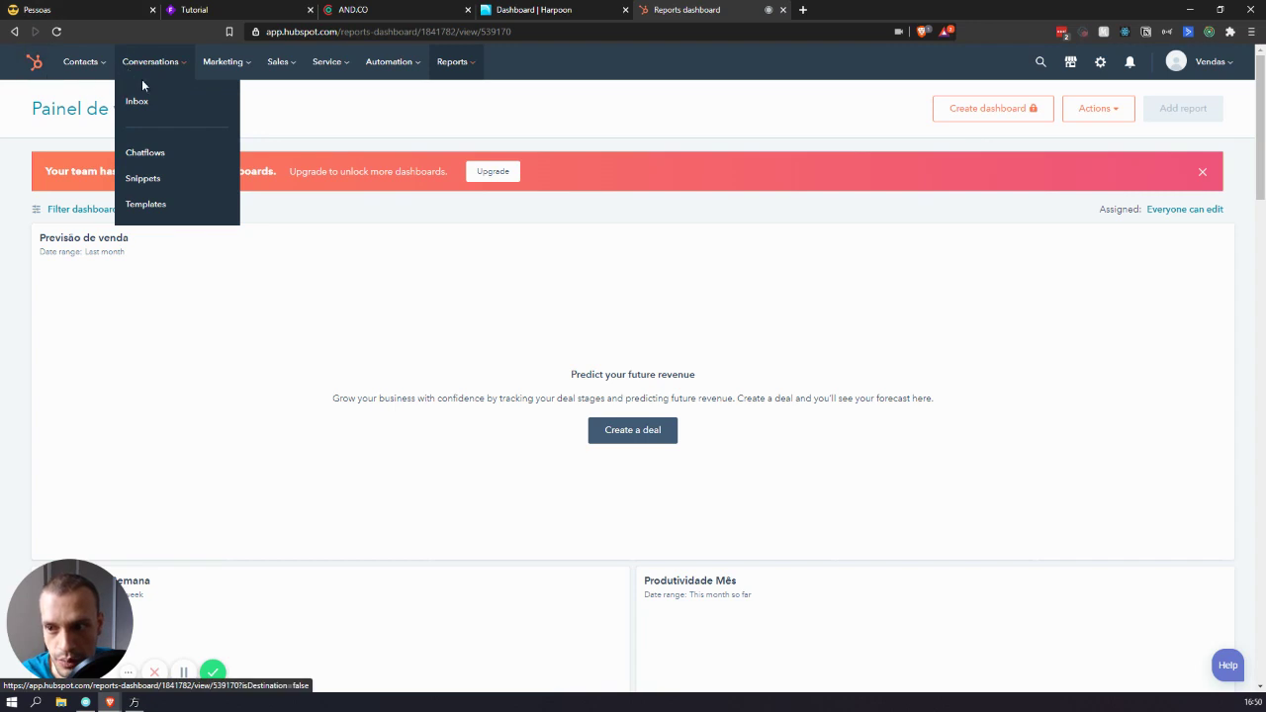
mouse_move(204, 72)
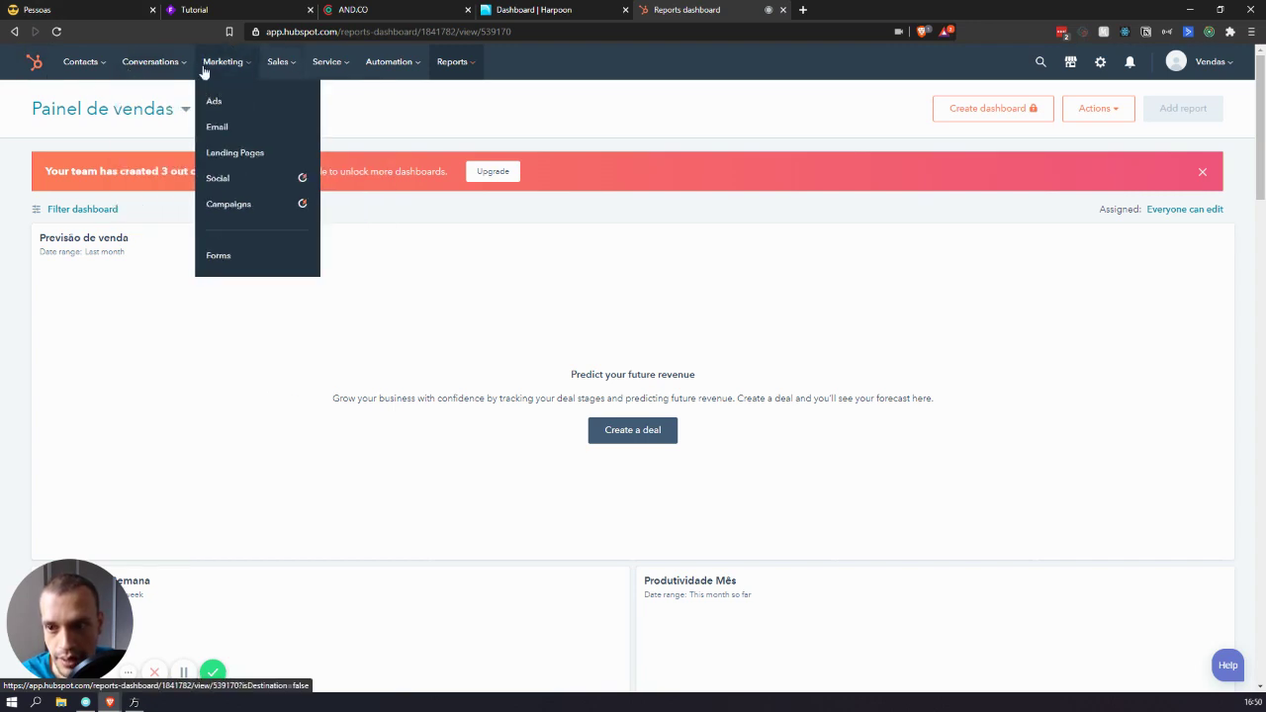
mouse_move(82, 67)
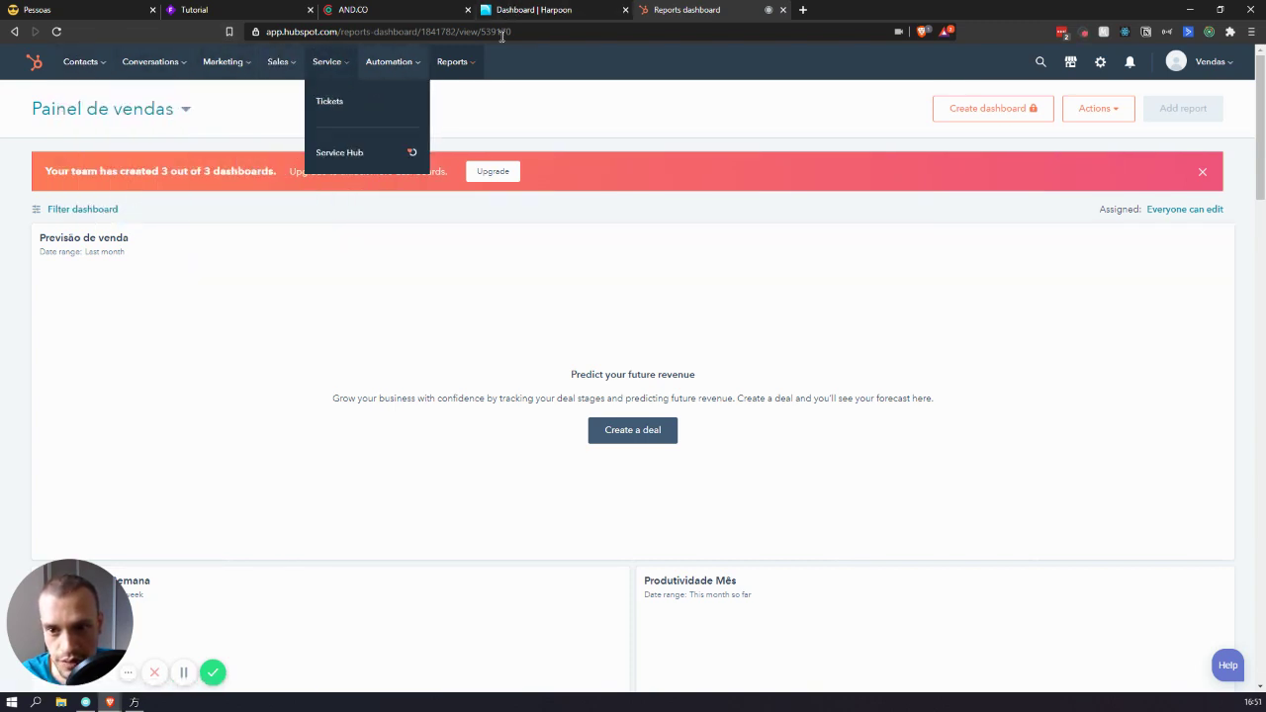
click(553, 10)
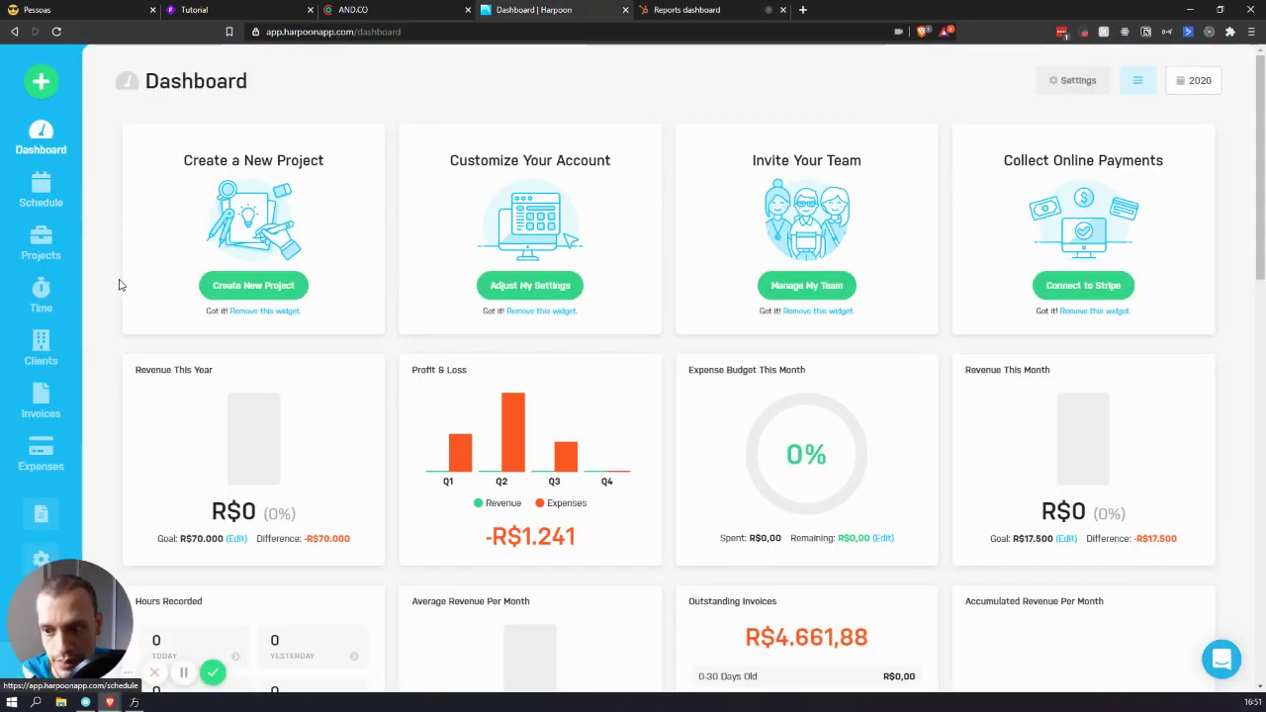
- Scroll through Harpoon's revenue, profit and invoice figures, then move to the AND.CO tab
scroll(50, 252, down, 1)
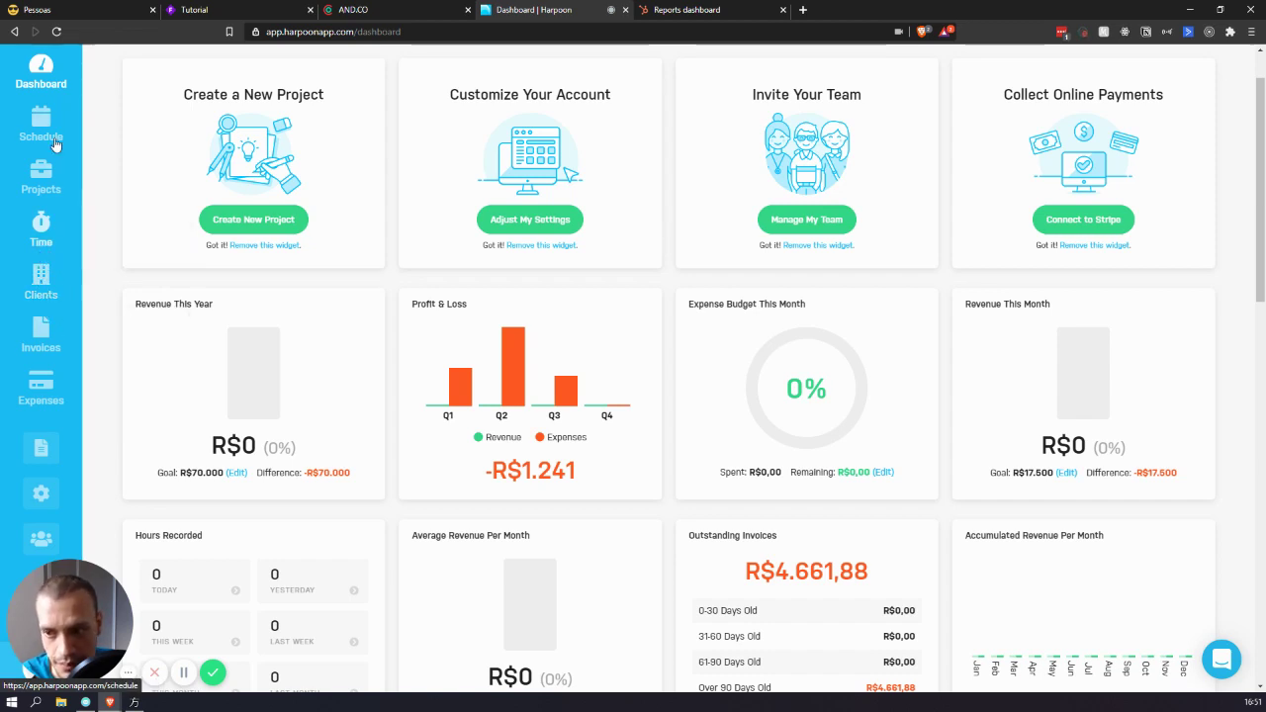
mouse_move(69, 340)
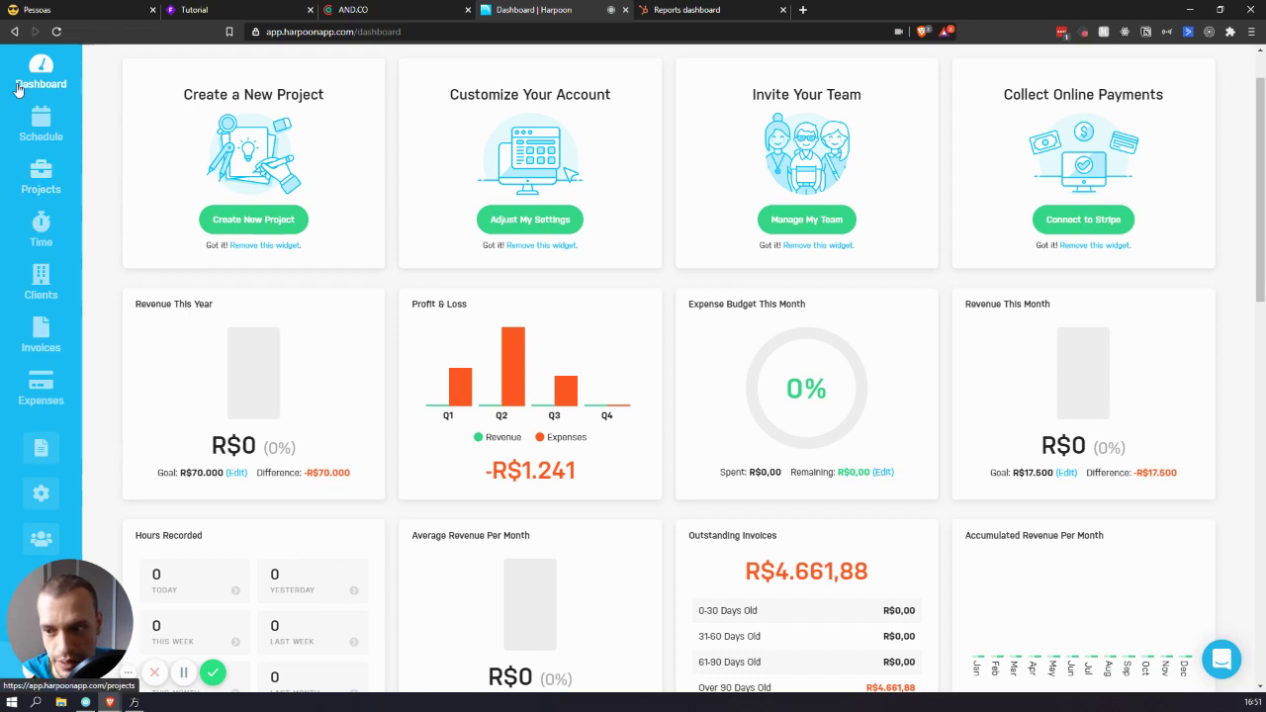
click(413, 12)
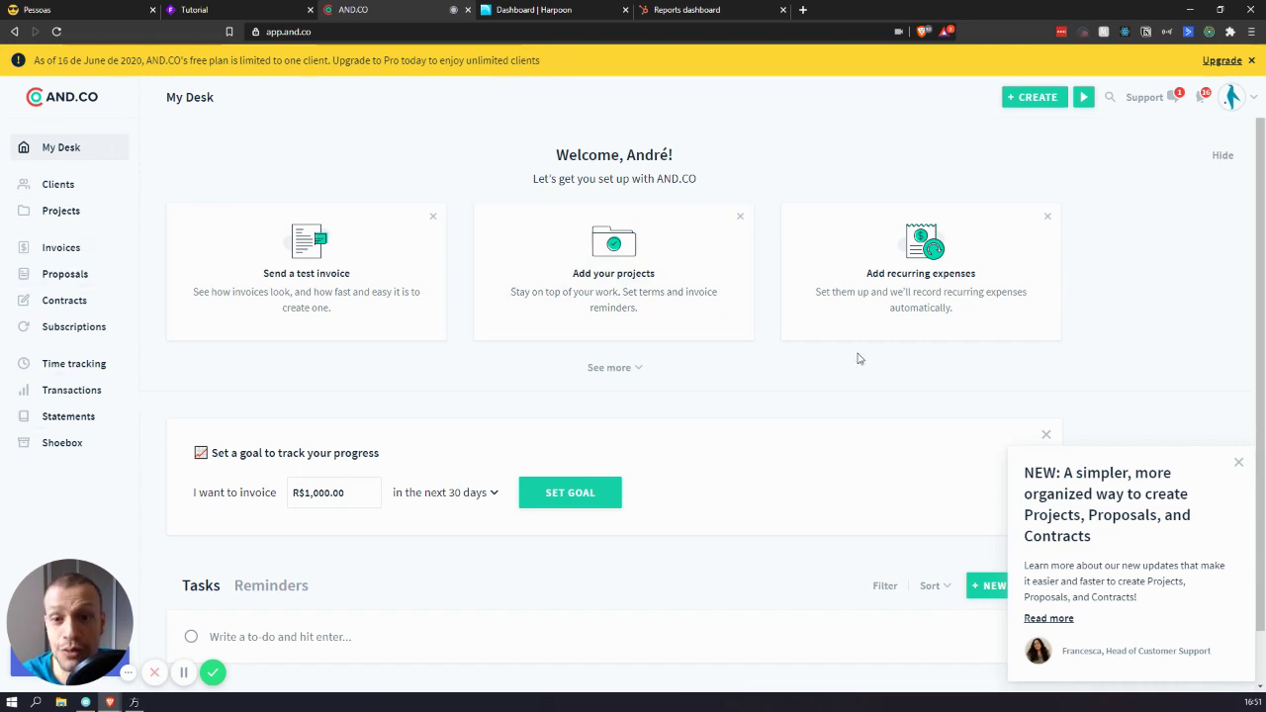
- Leave AND.CO's My Desk and return to the Notion Pessoas tab
click(84, 9)
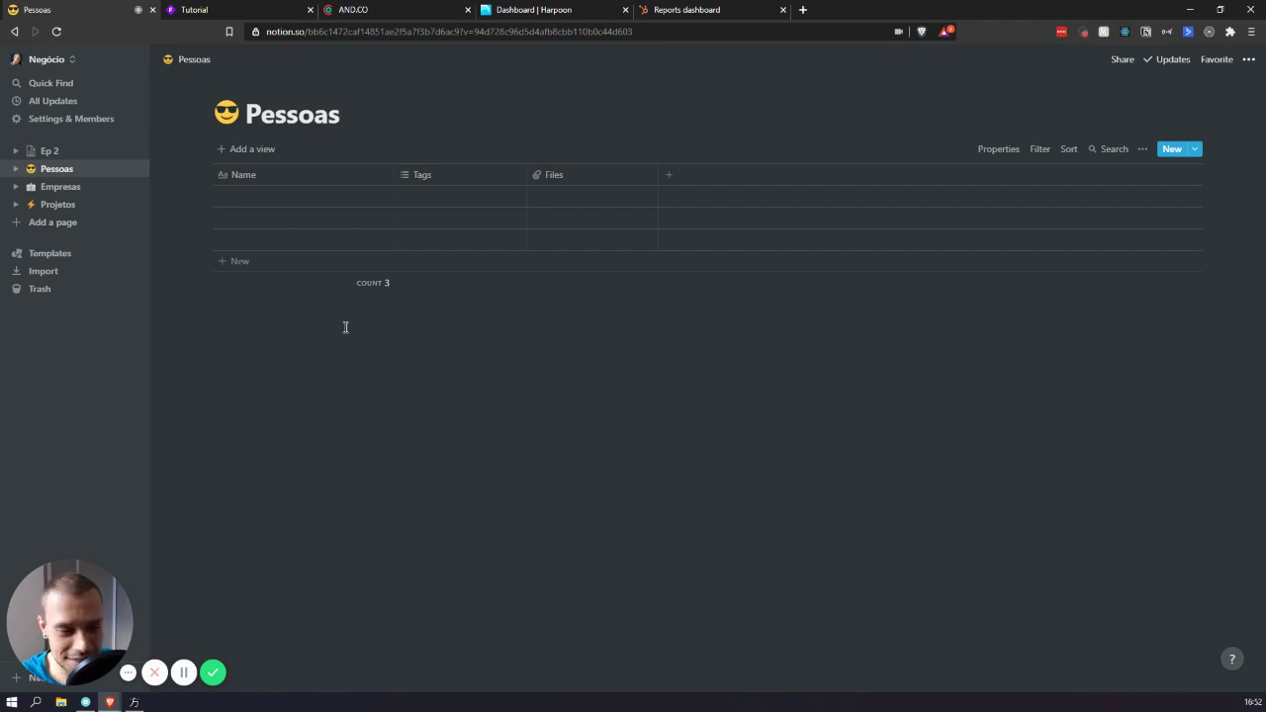
- Rename the Name column to Nome and delete the Tags and Files columns
click(283, 178)
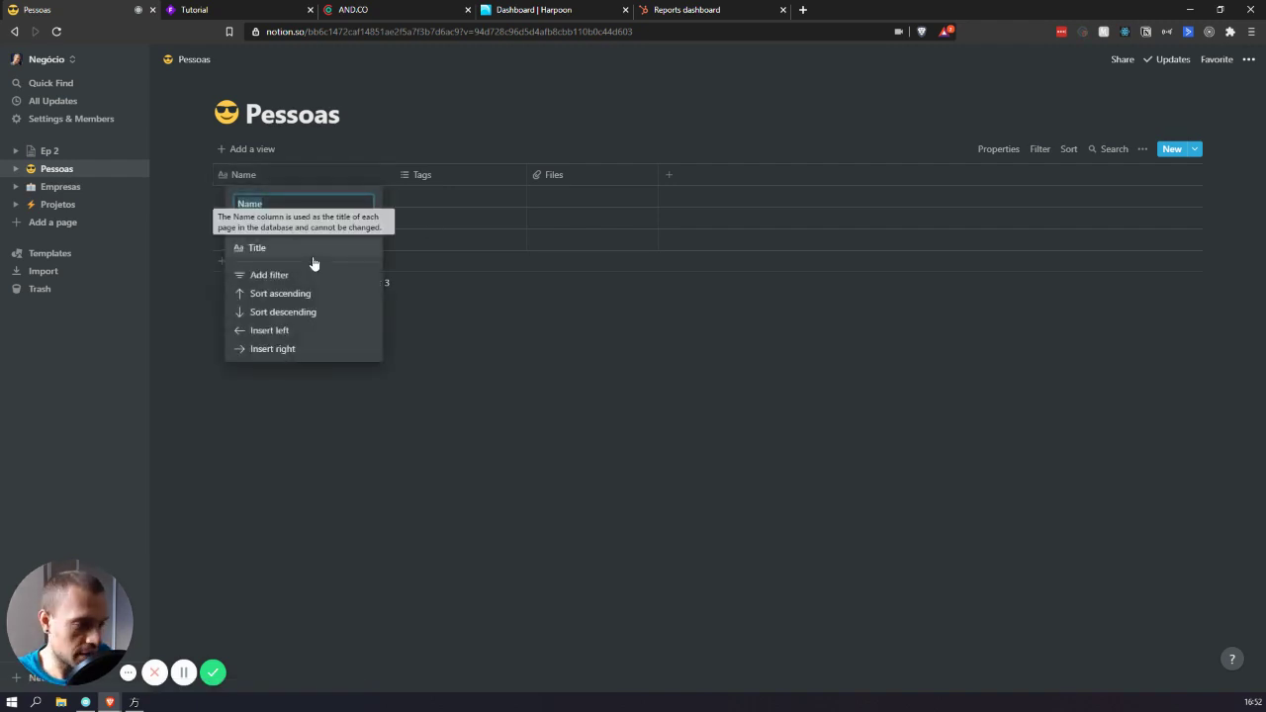
text(Nome)
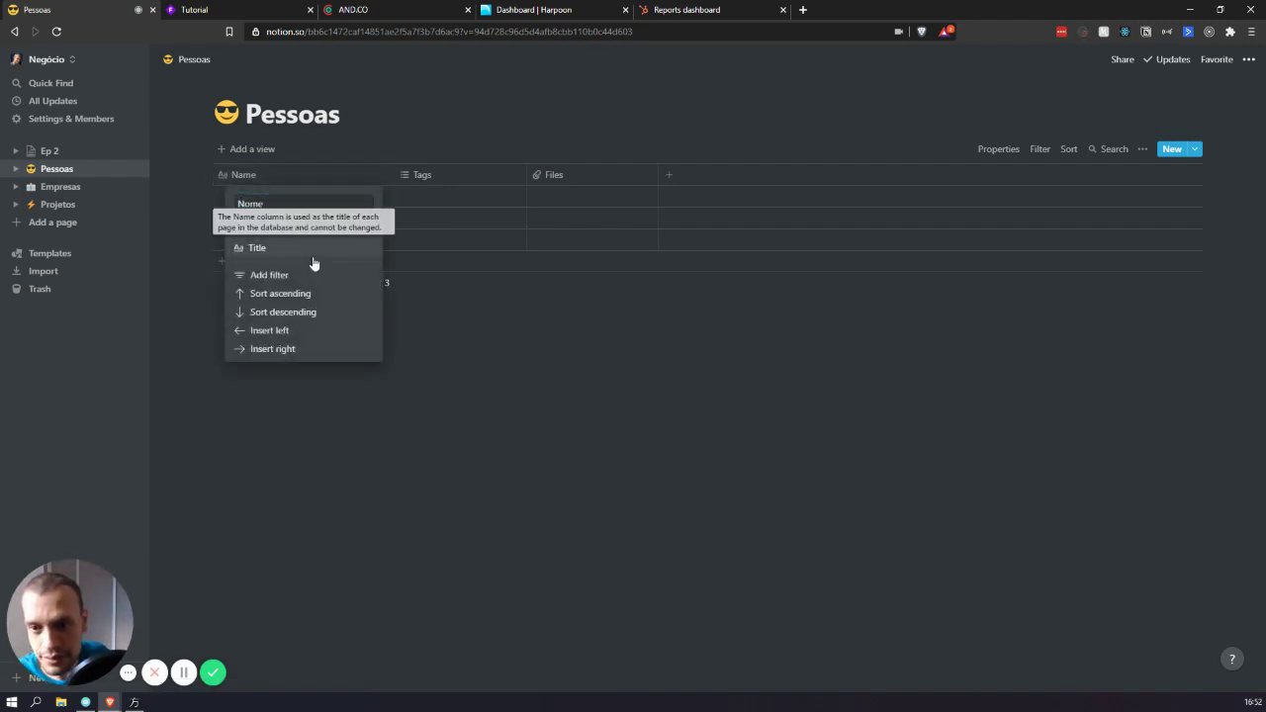
click(512, 285)
click(441, 178)
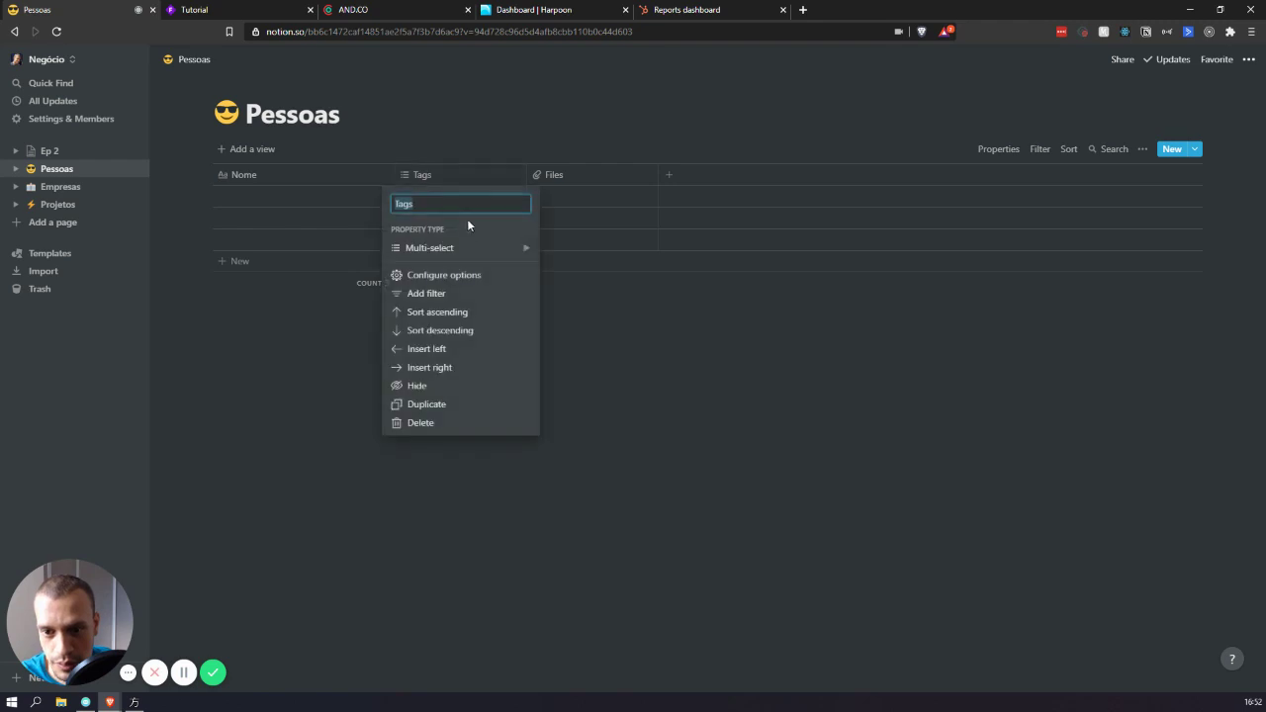
click(490, 247)
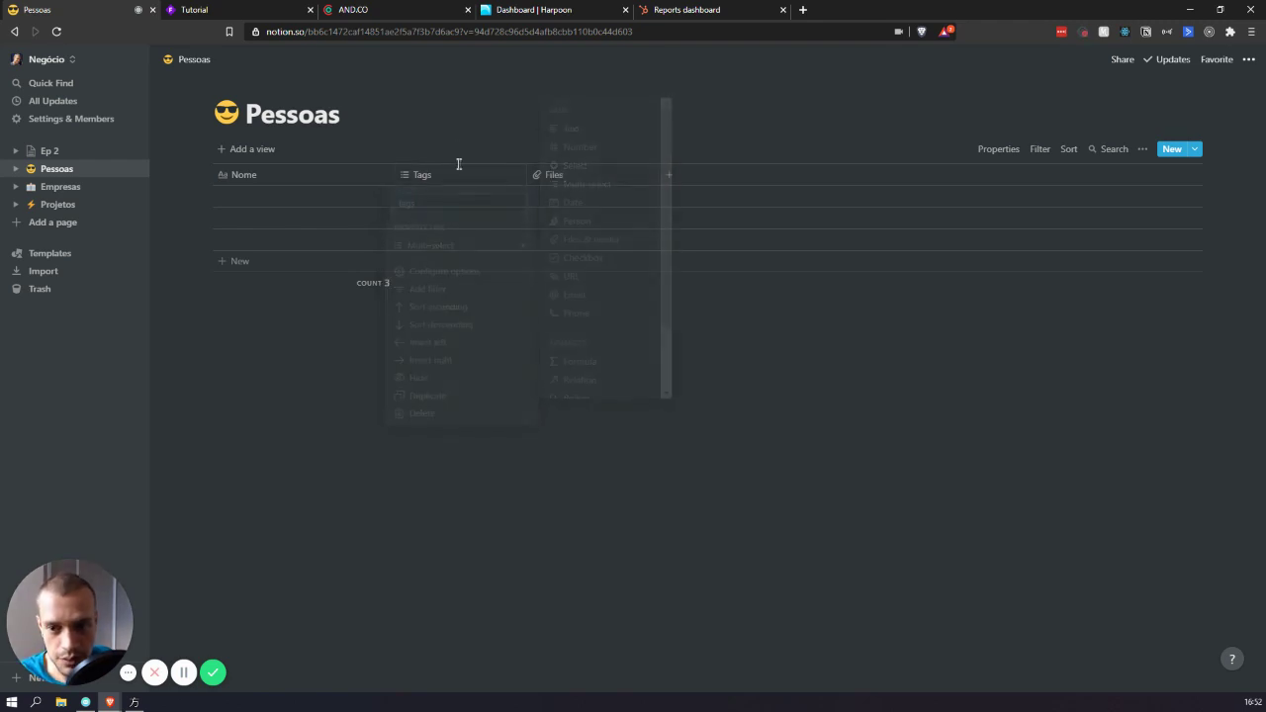
click(472, 175)
click(465, 414)
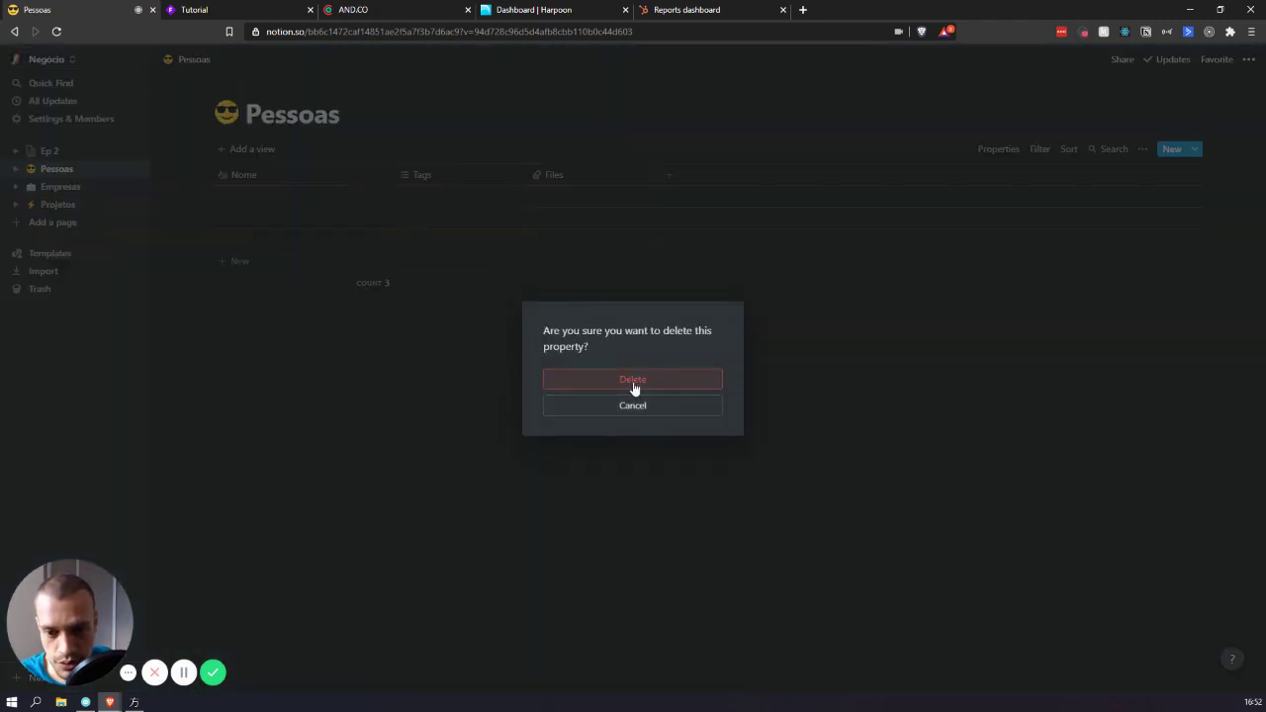
click(634, 388)
click(466, 169)
click(456, 408)
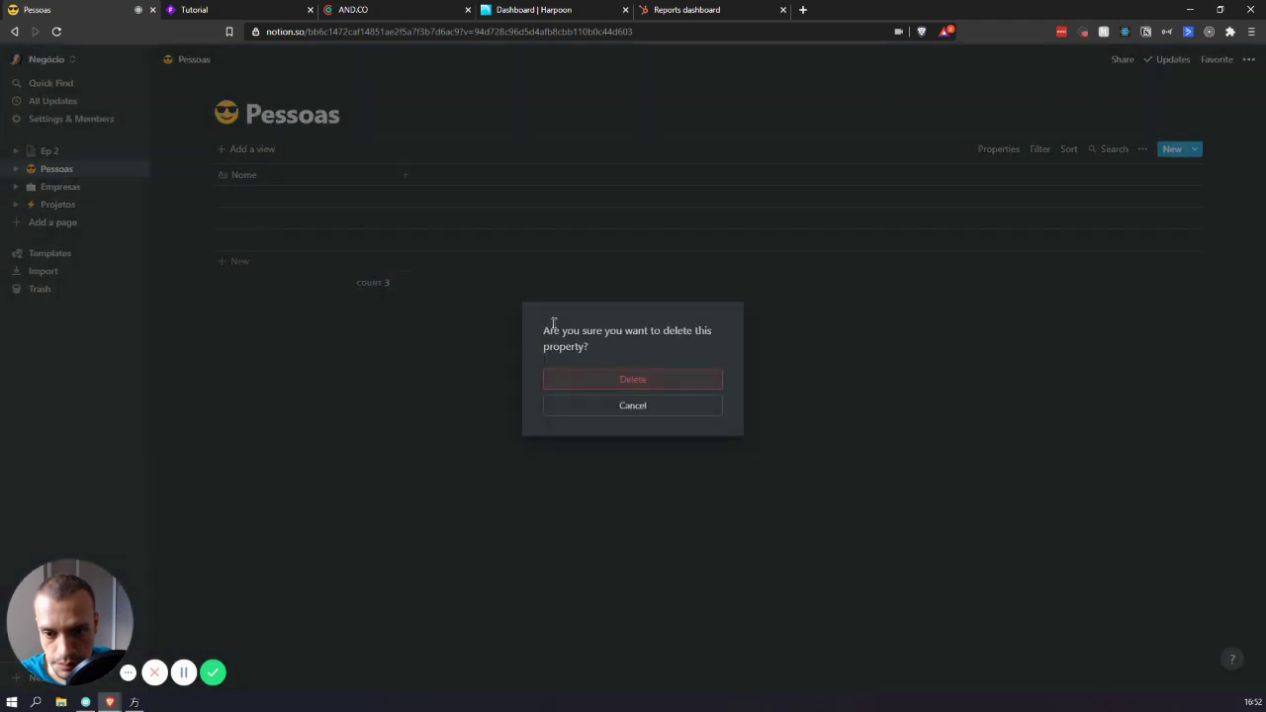
click(587, 378)
- Add an Email-type E-mail column and a Text-type Telefone column
click(407, 178)
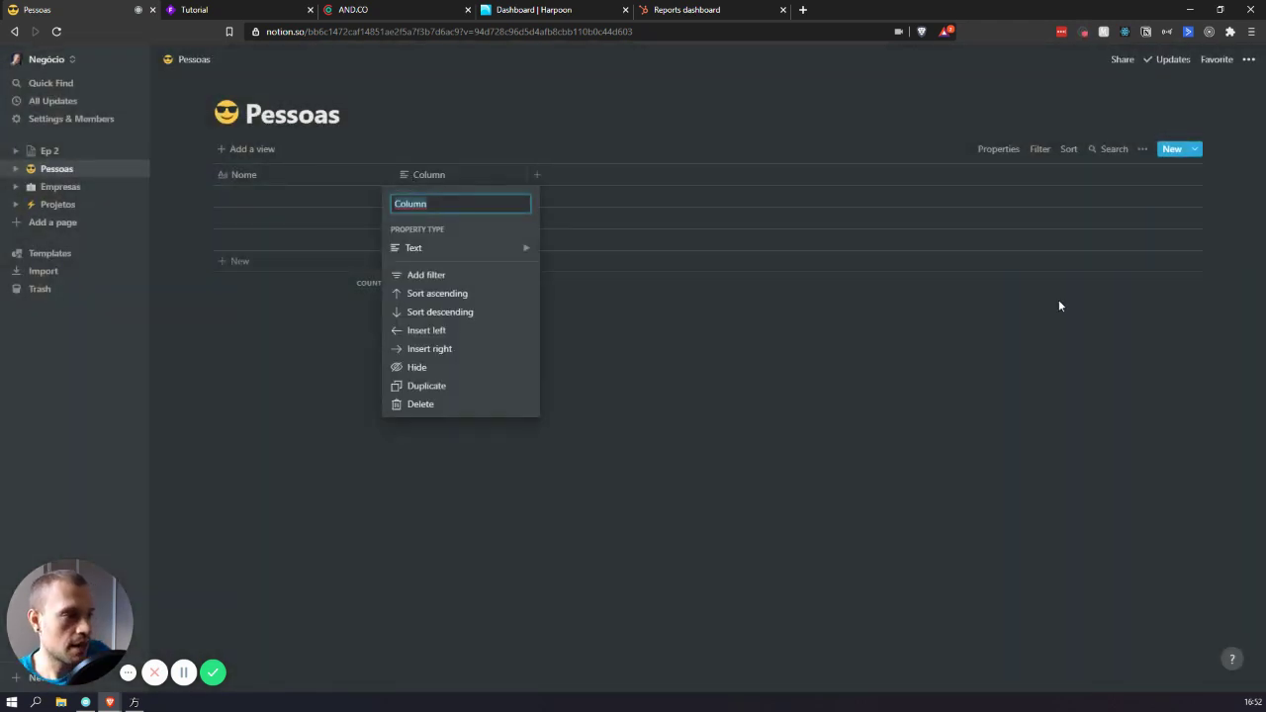
text(E-mail)
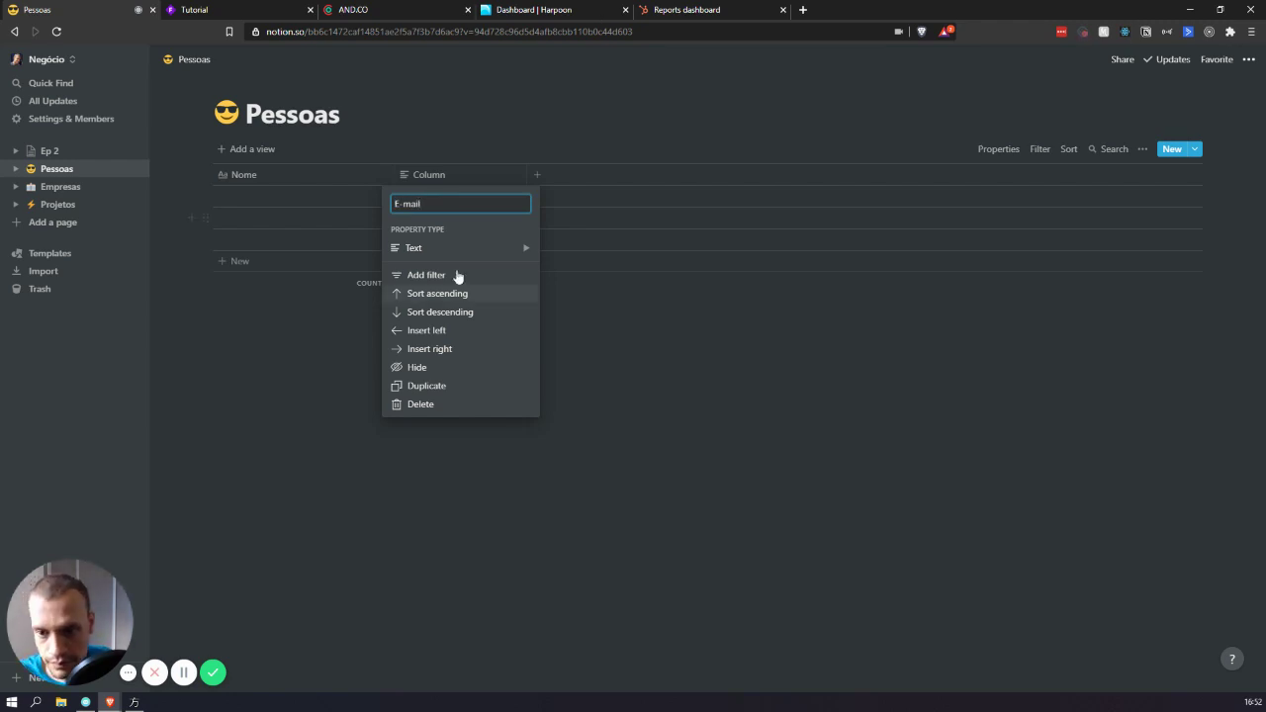
mouse_move(494, 247)
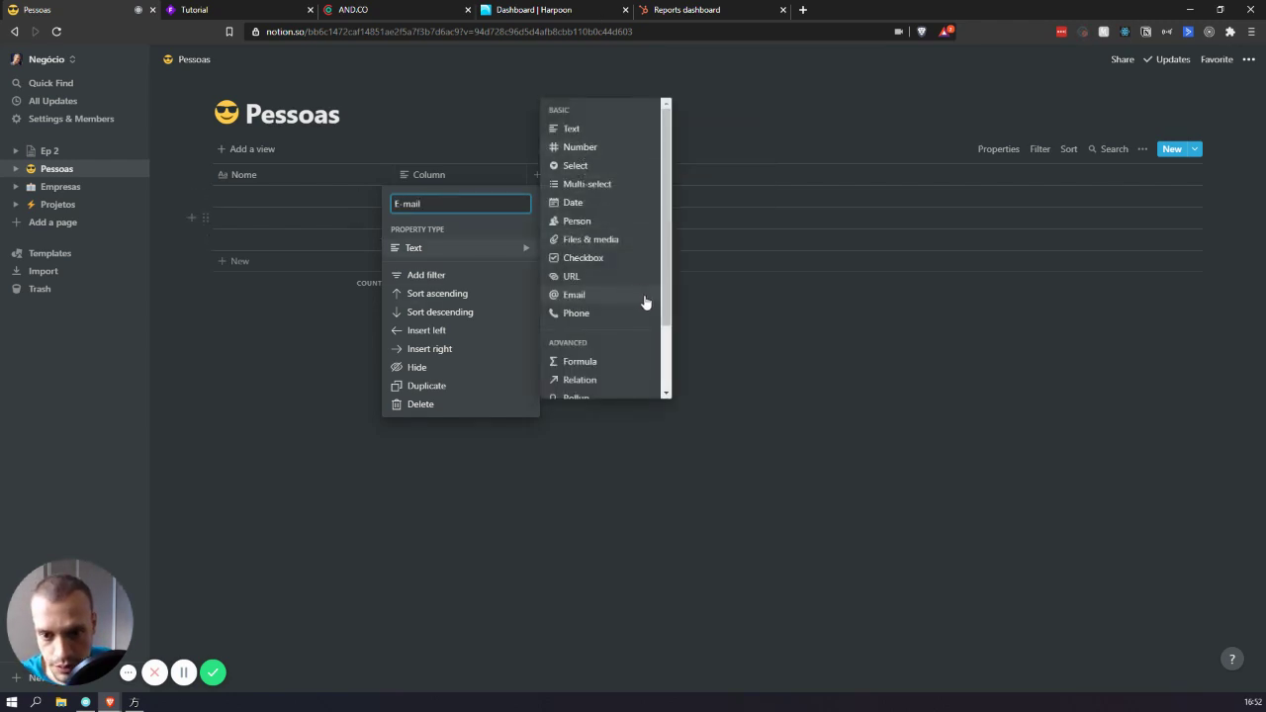
click(609, 295)
click(534, 175)
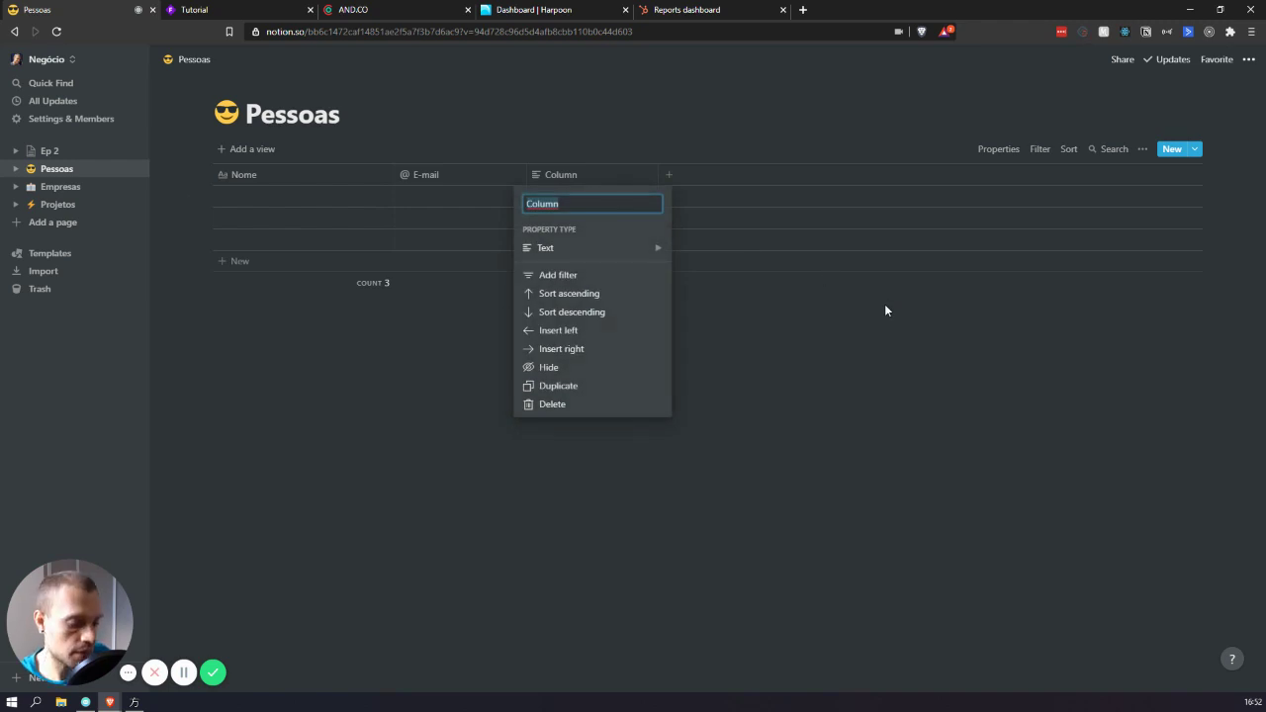
text(Telefone)
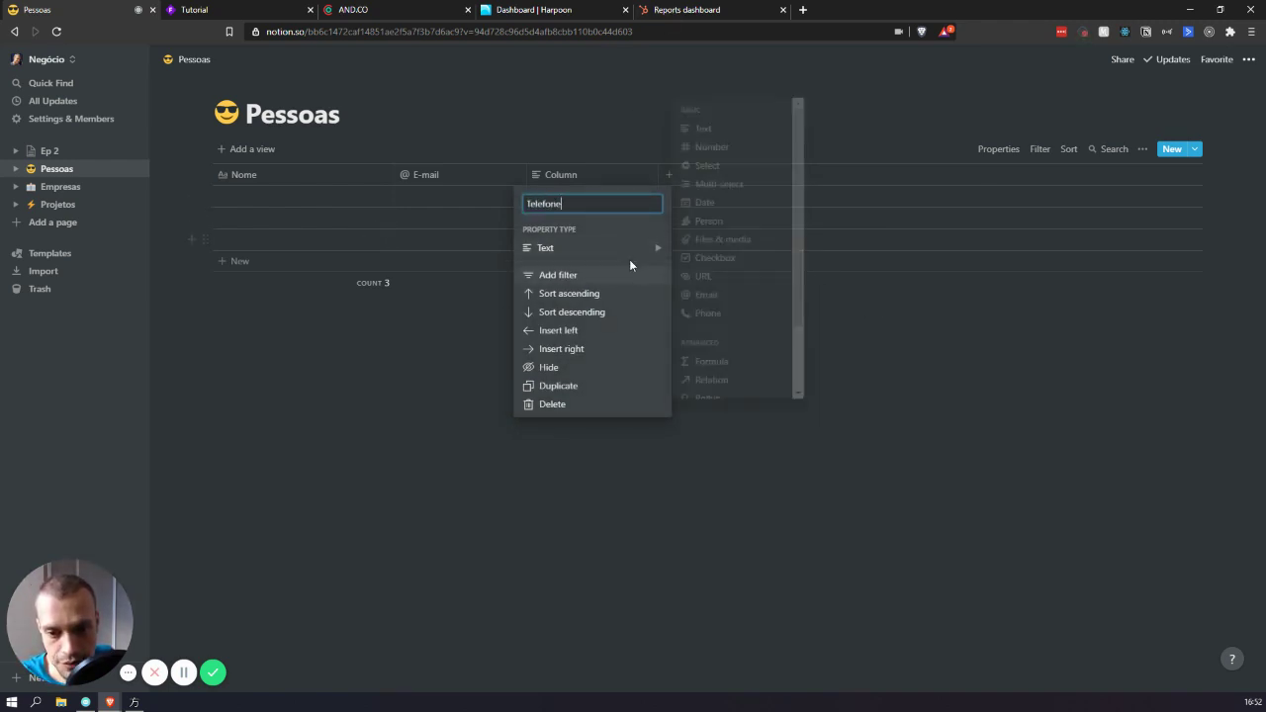
mouse_move(621, 249)
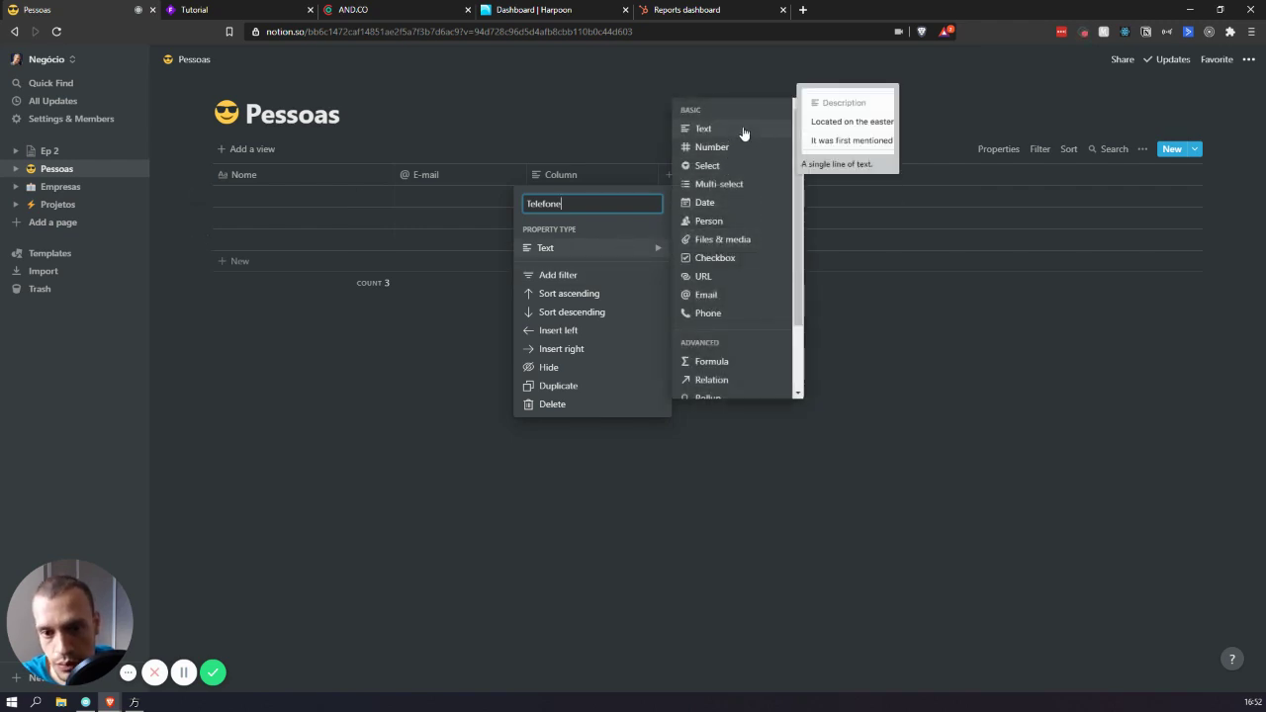
click(695, 135)
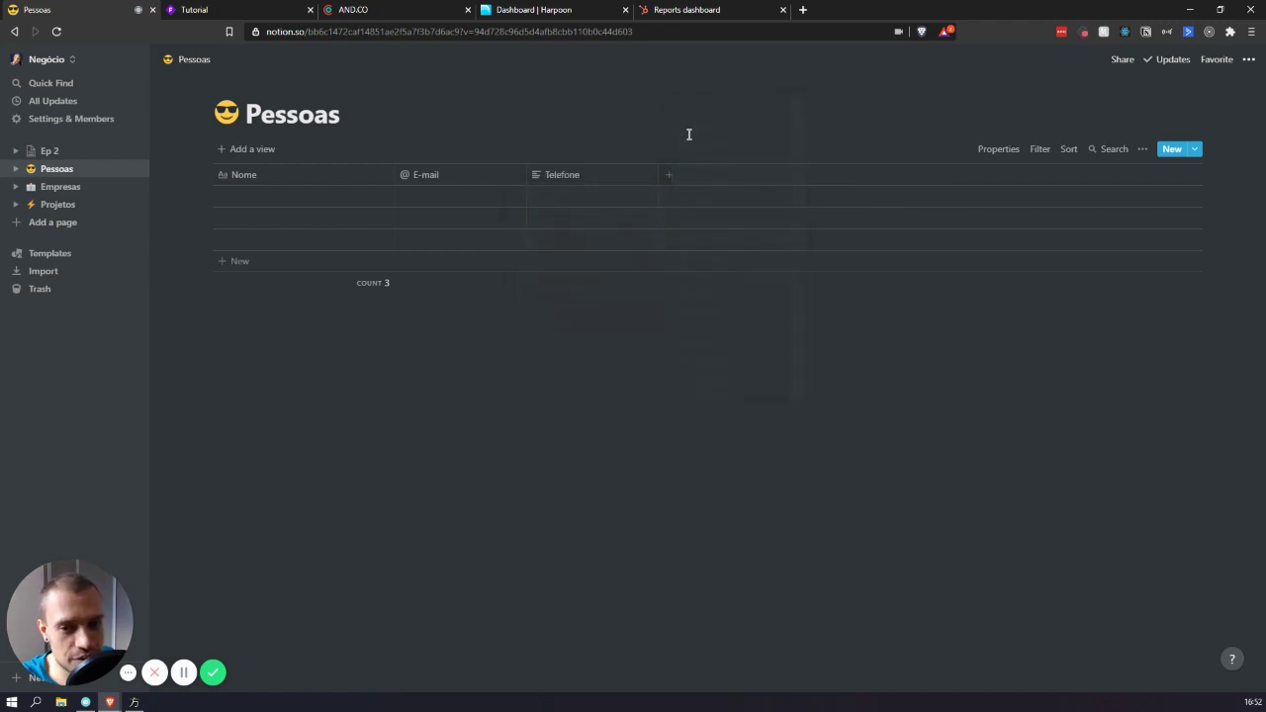
- Enter the contact's phone number, with a corrected area code, in the first Telefone cell
click(583, 195)
text((31))
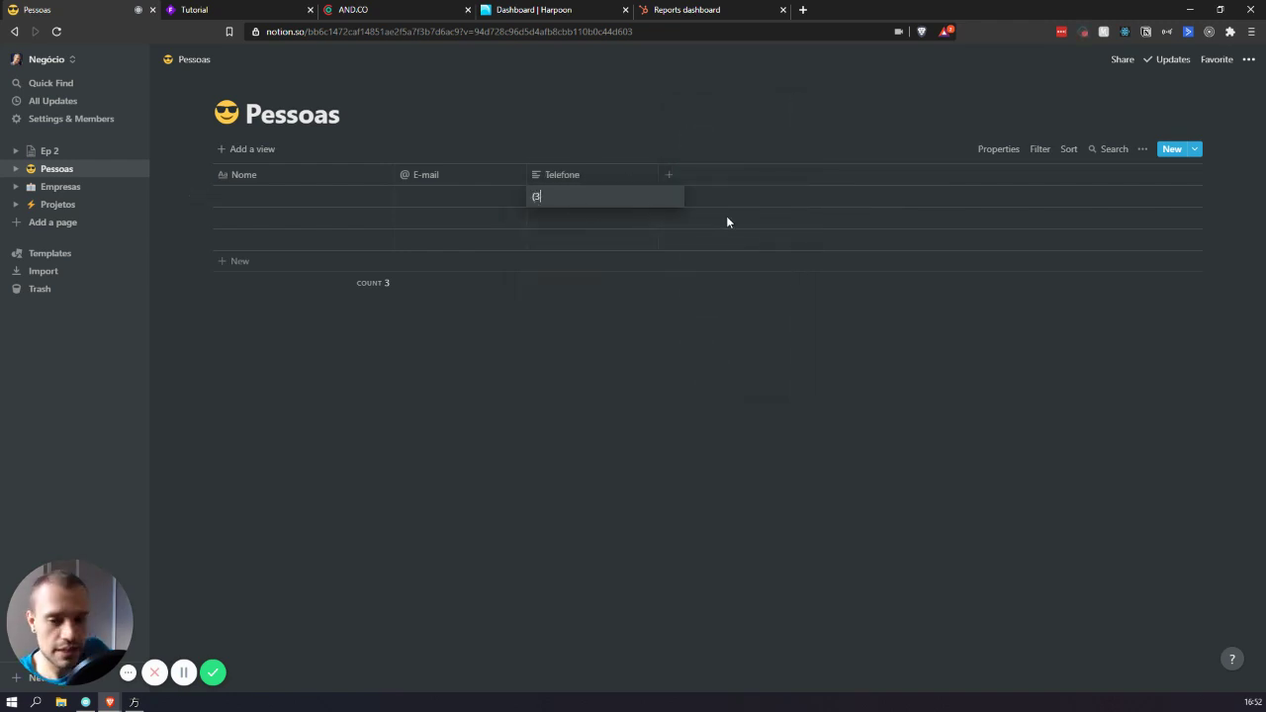
key(BackSpace)
key(BackSpace)
key(BackSpace)
key(BackSpace)
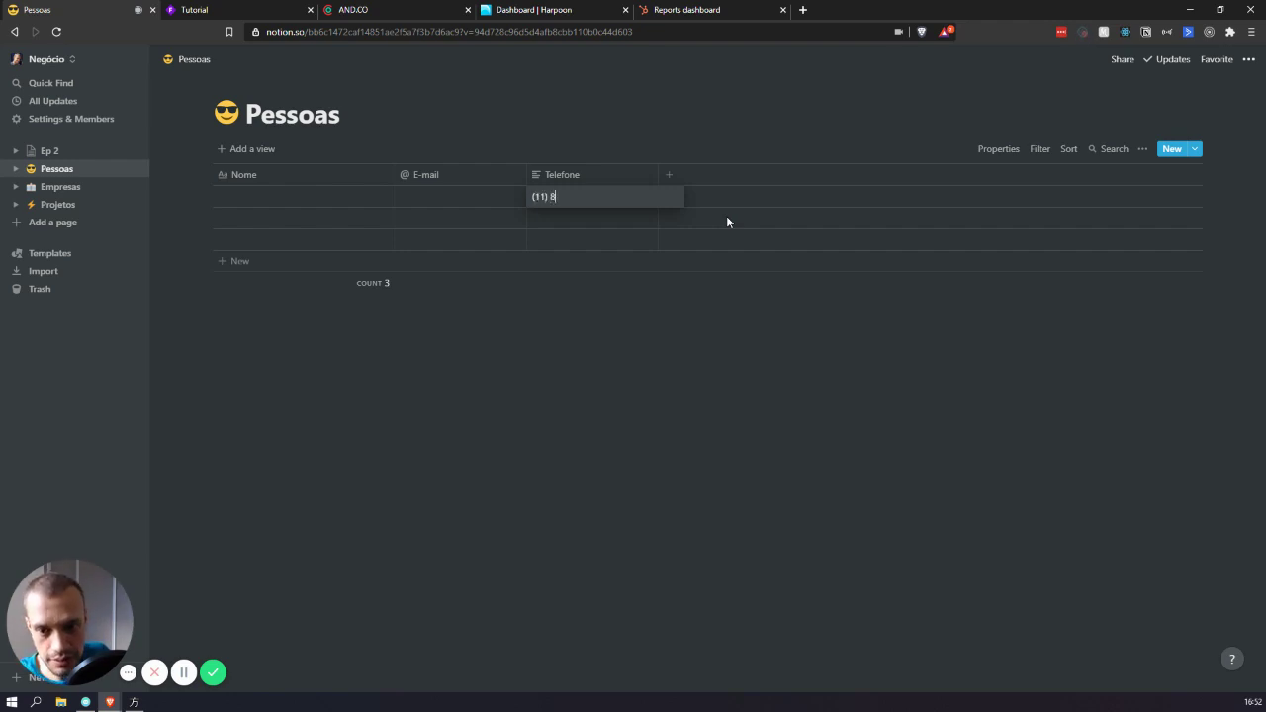
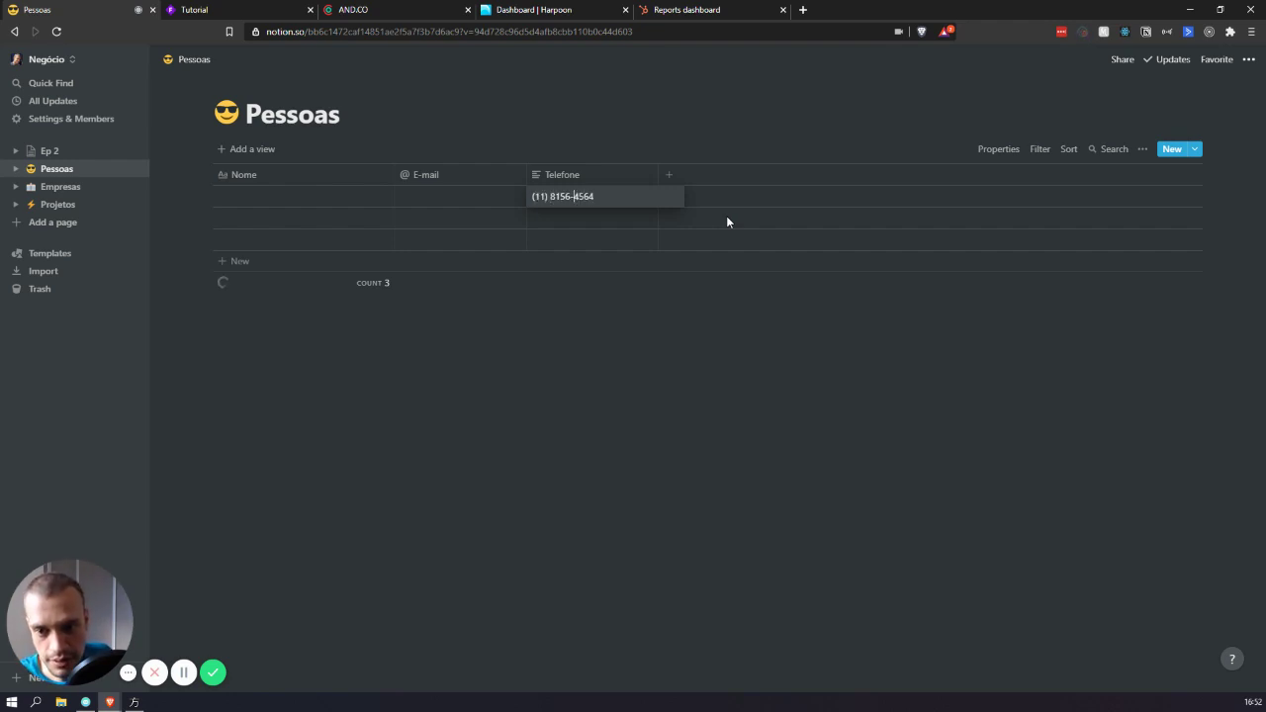
key(Escape)
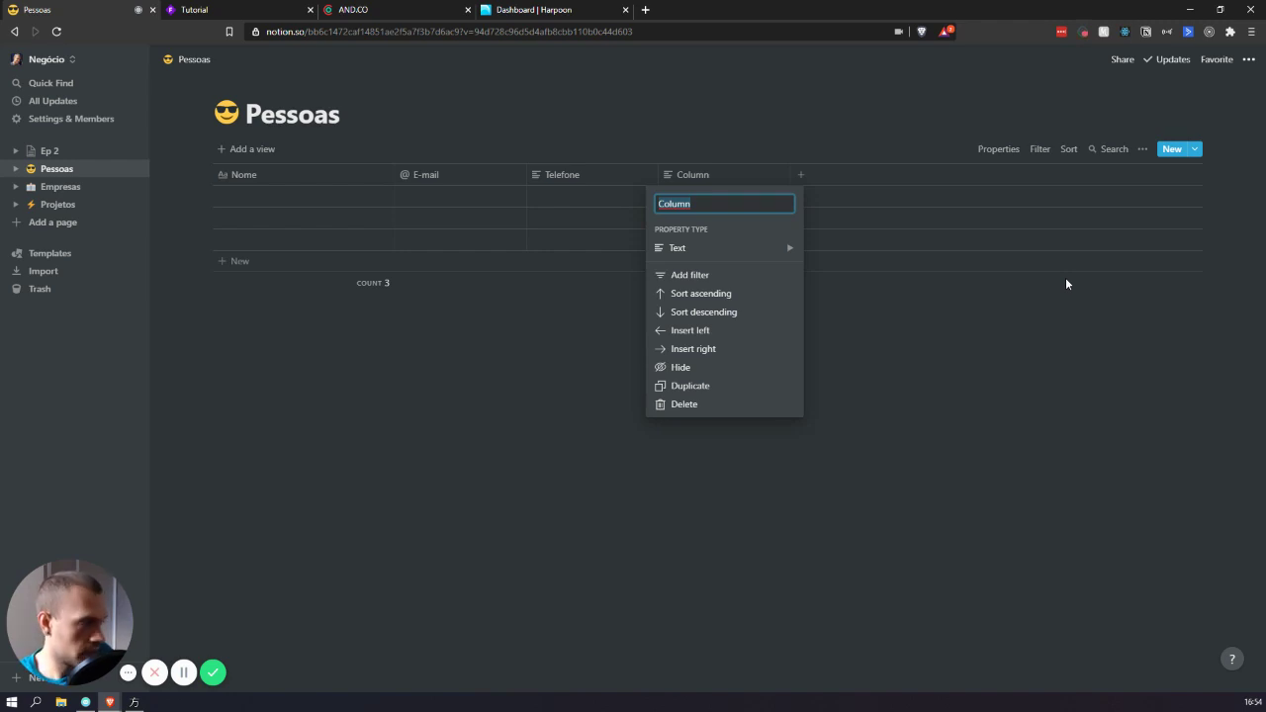
- Make the new column a multi-select named Aquisição with a Trabalhos Passados option
text(Aquisição)
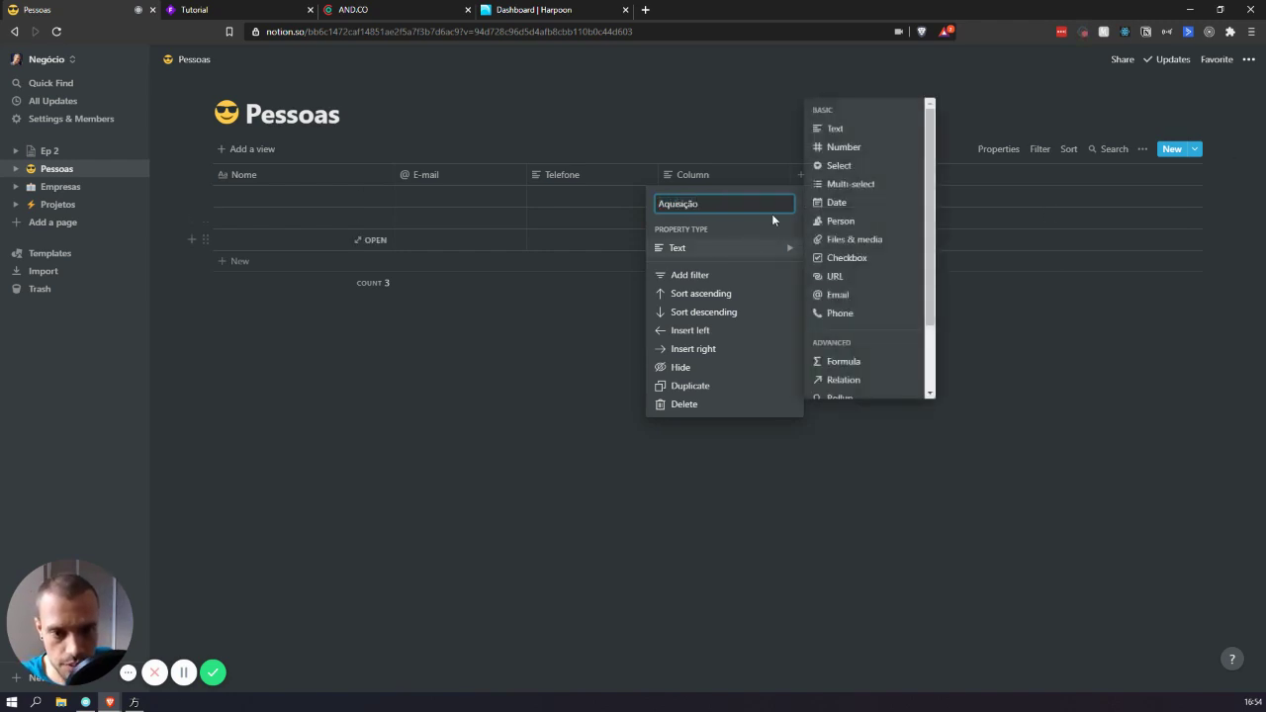
mouse_move(781, 247)
click(874, 186)
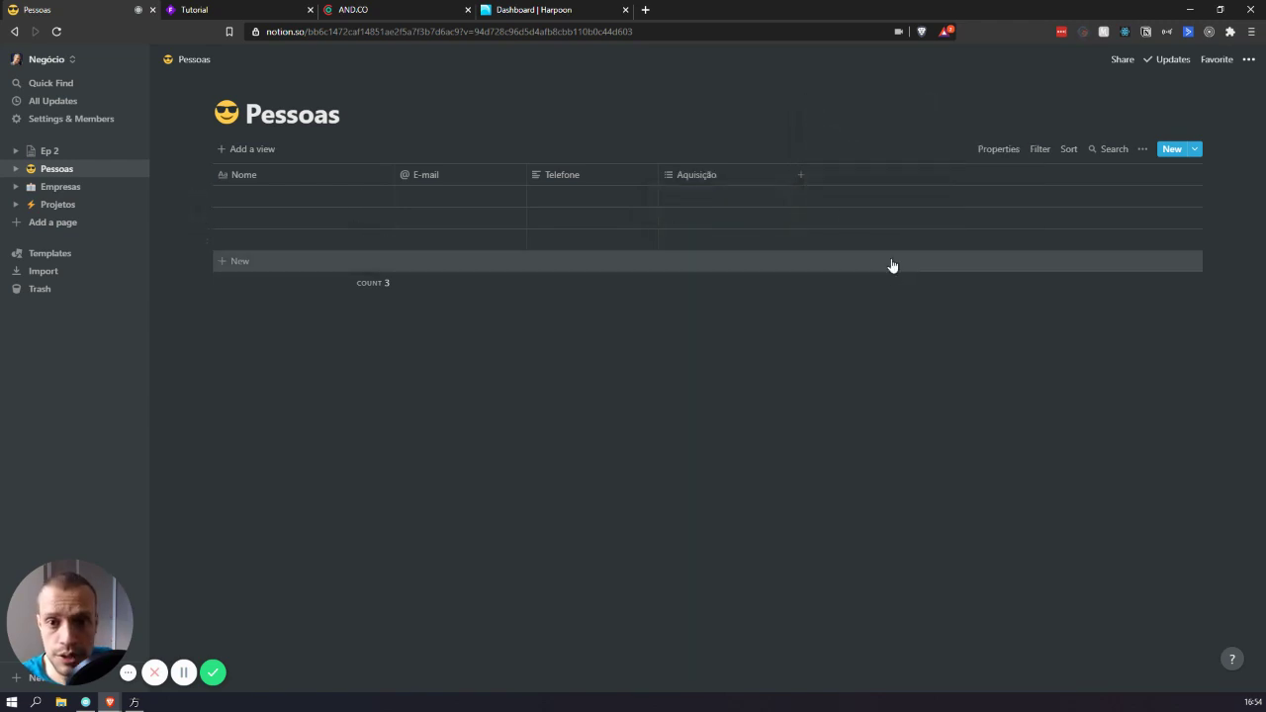
click(723, 197)
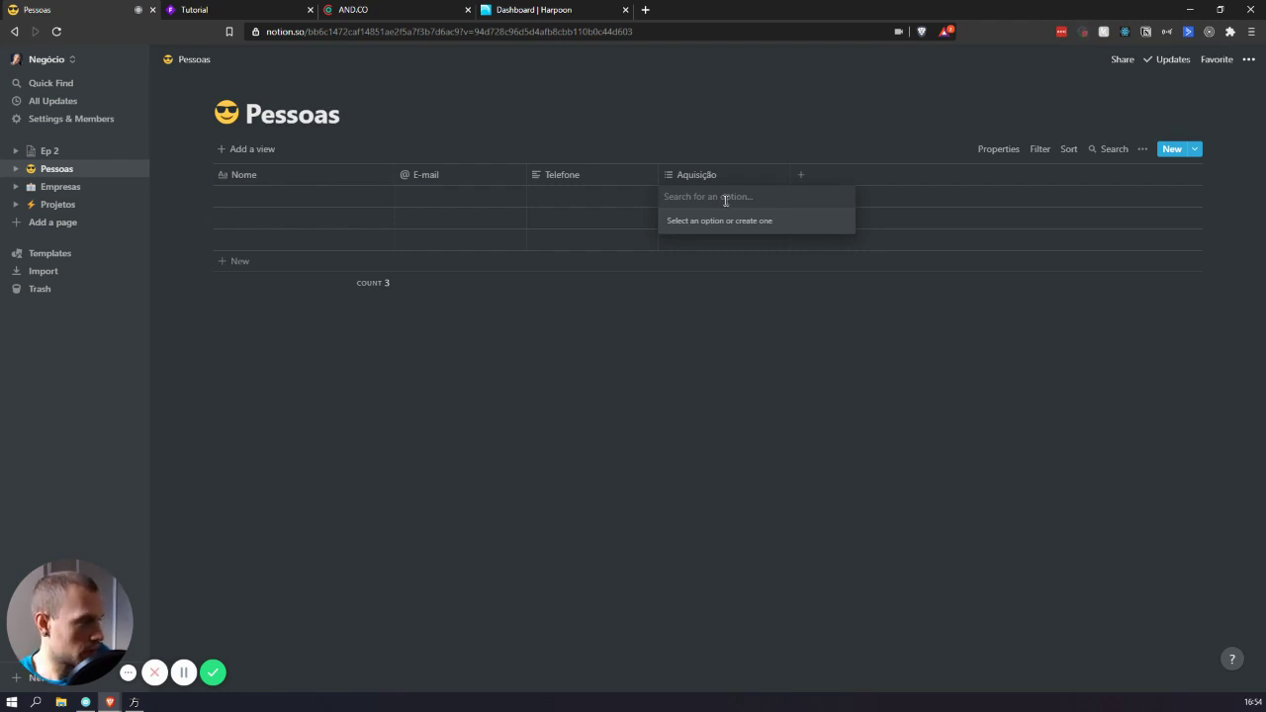
text(Trab)
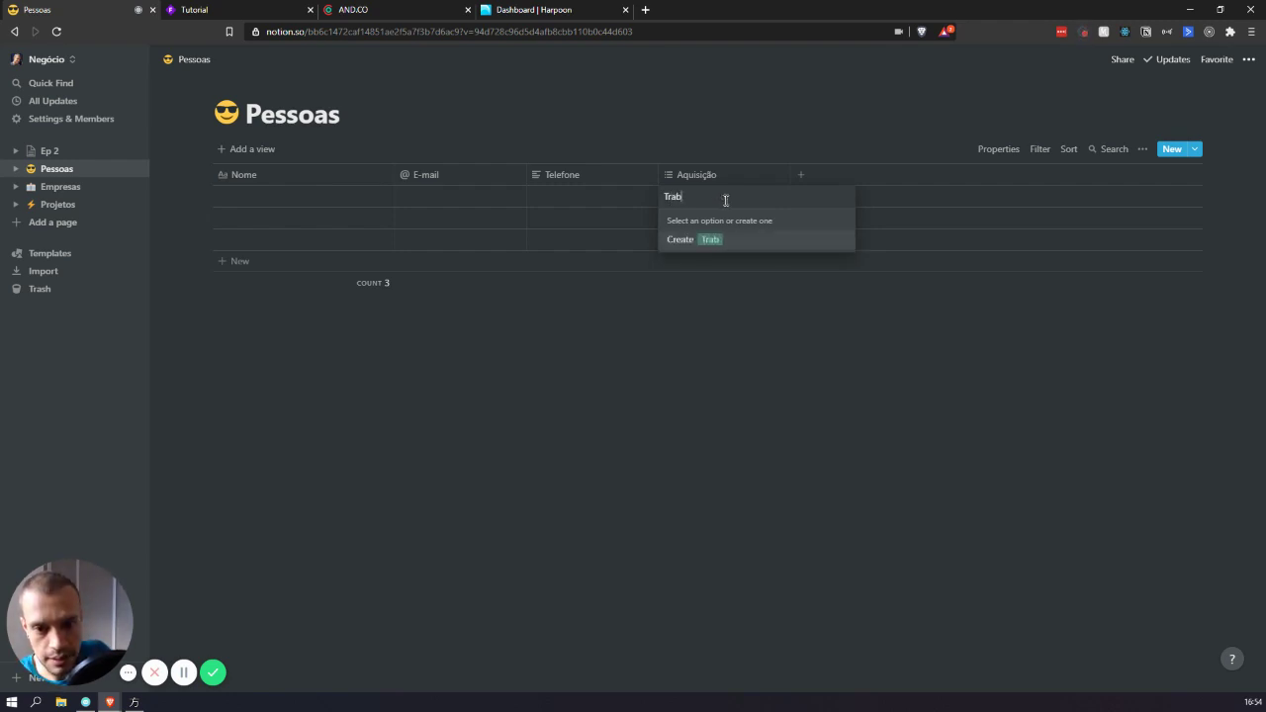
text(alhos Passados)
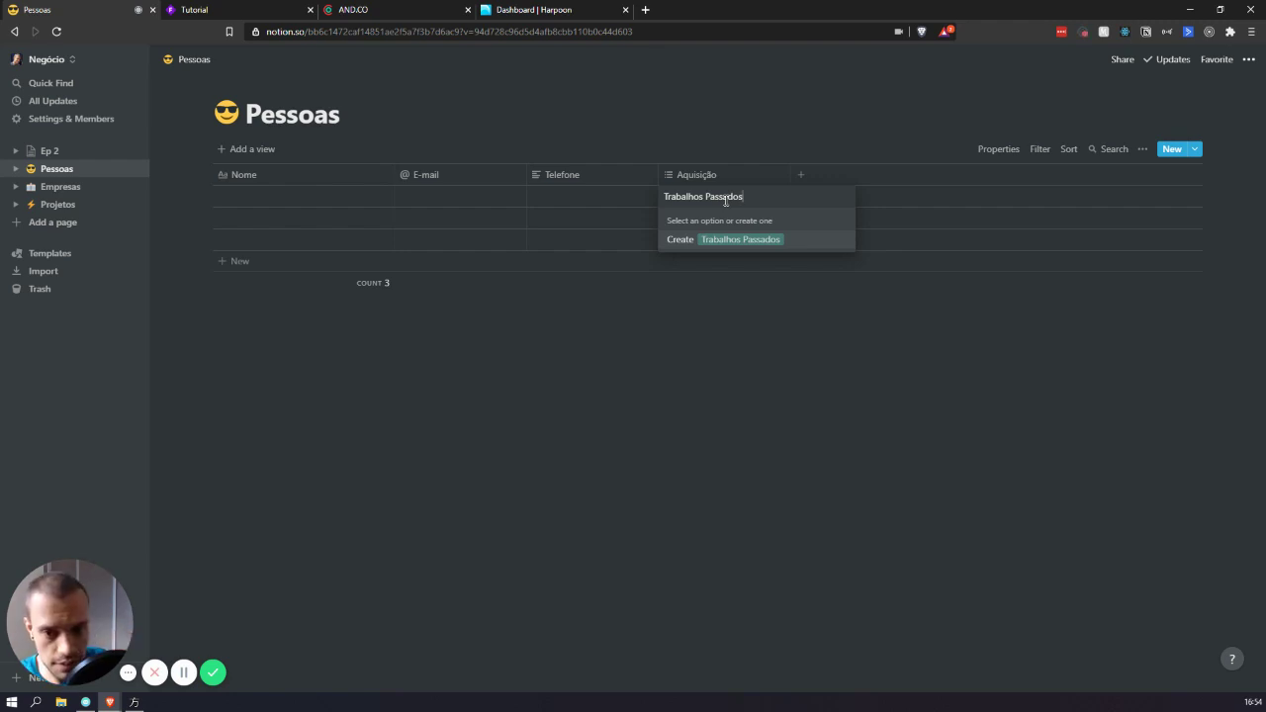
key(Return)
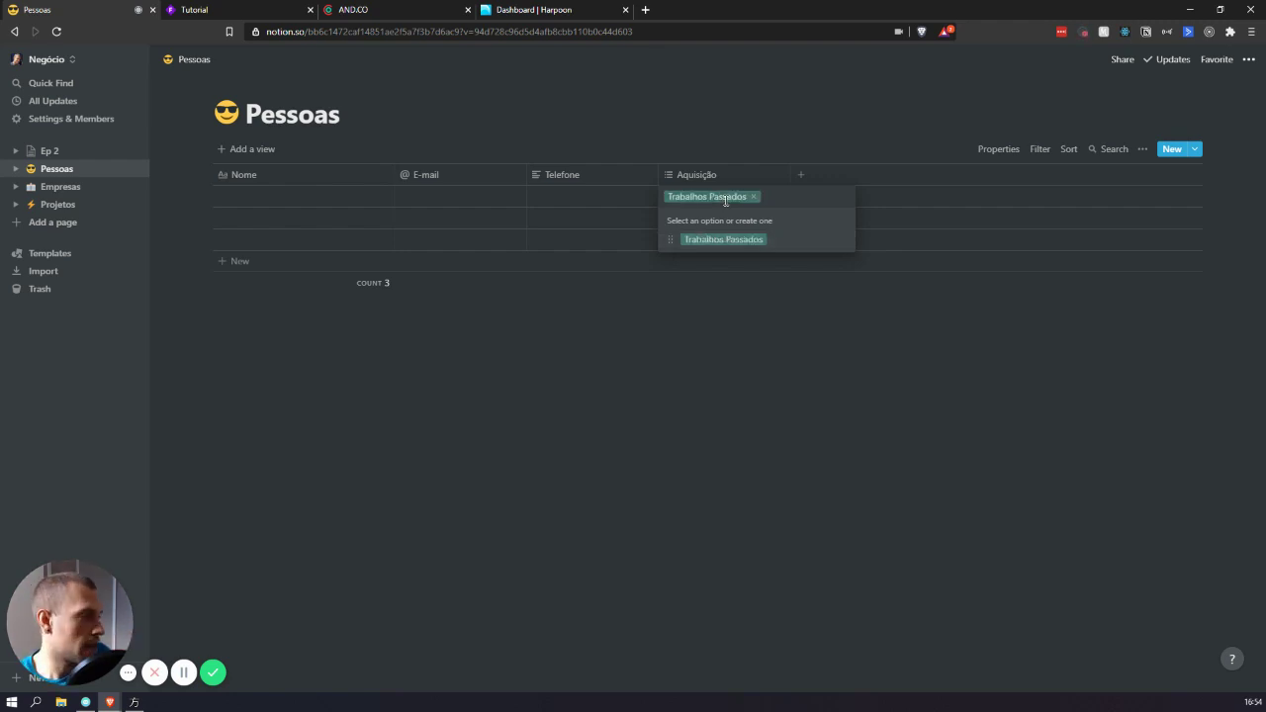
- Add Aquisição options Rede de contatos, Recomendações, Prospecção and Online
text(Red)
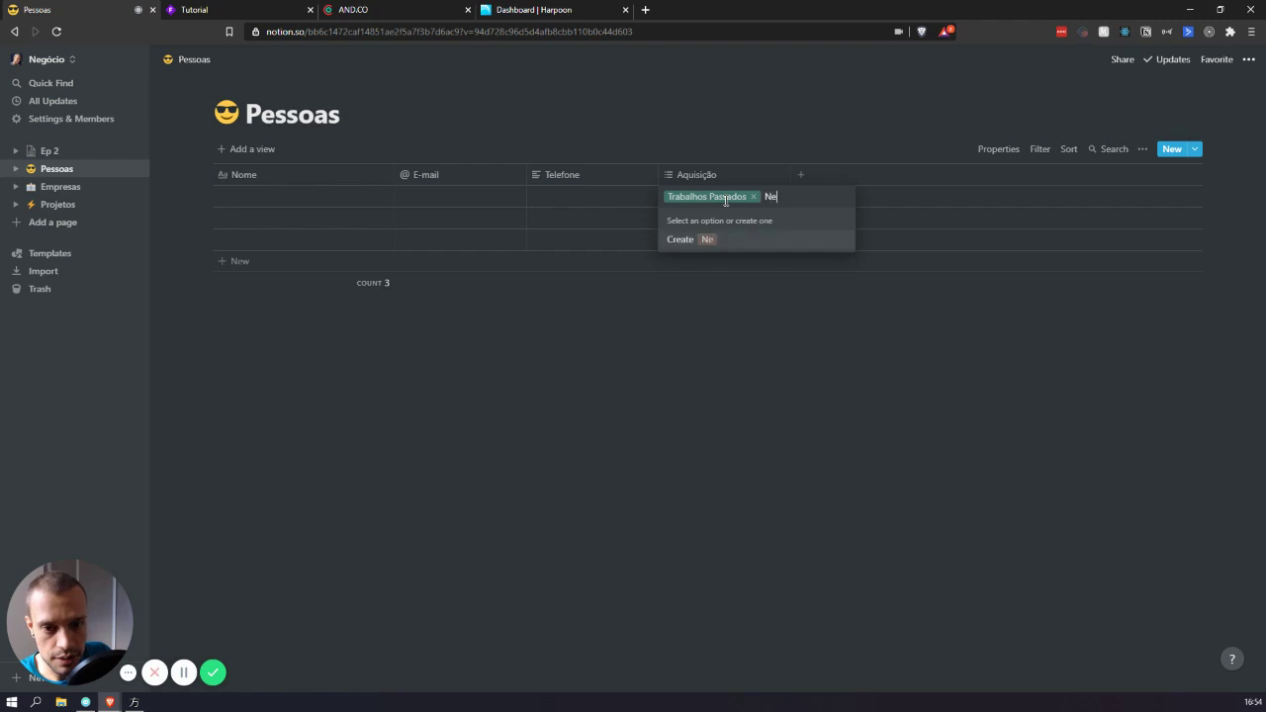
key(BackSpace)
key(BackSpace)
key(BackSpace)
text(Rede de contatos)
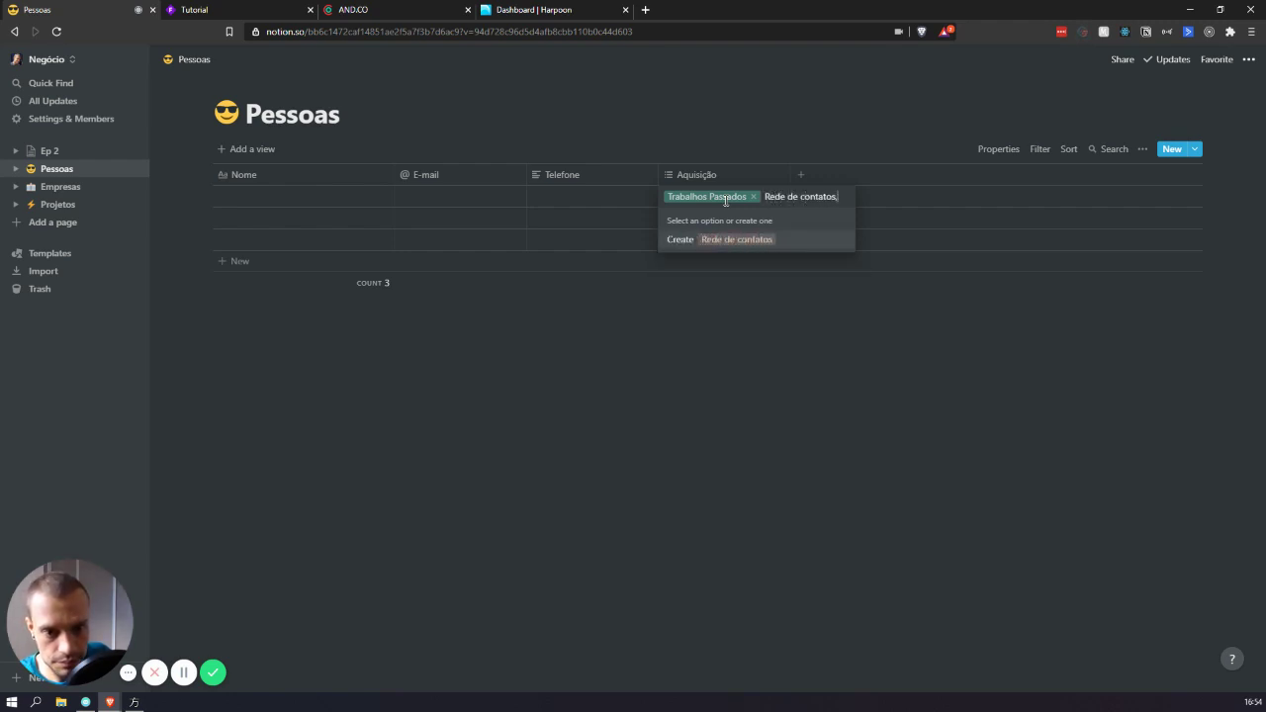
key(Return)
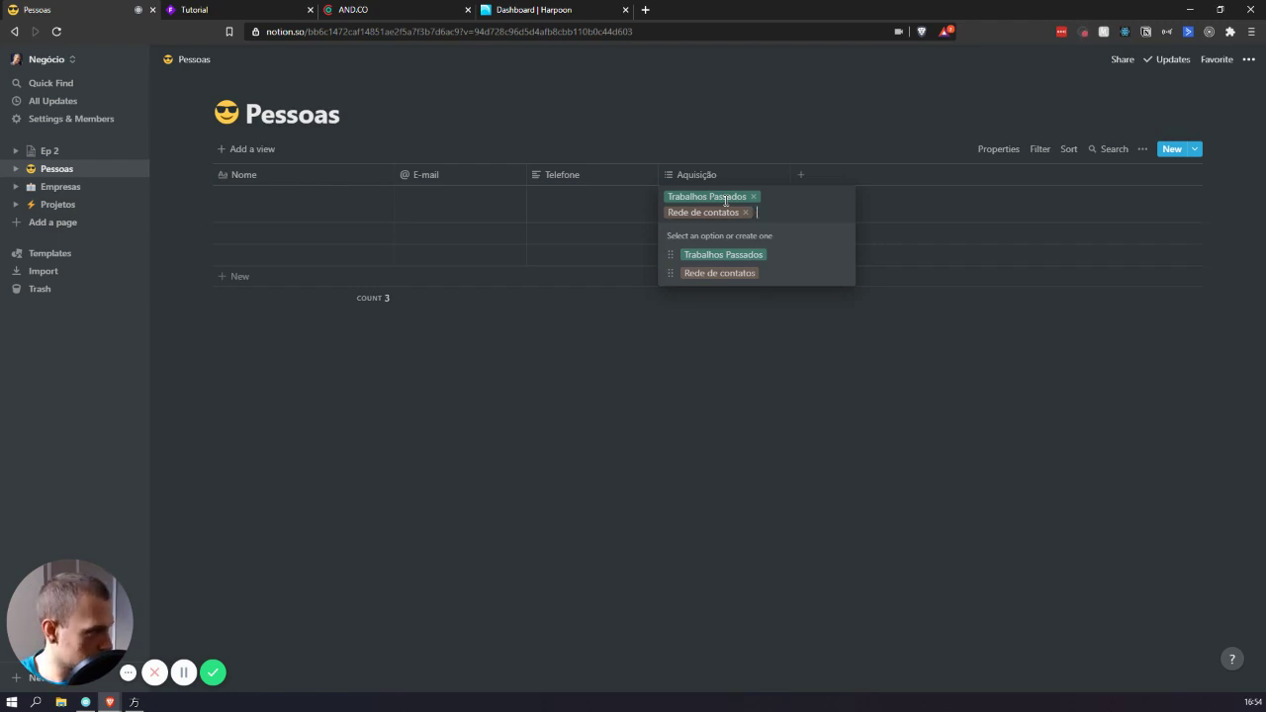
text(Recomendações)
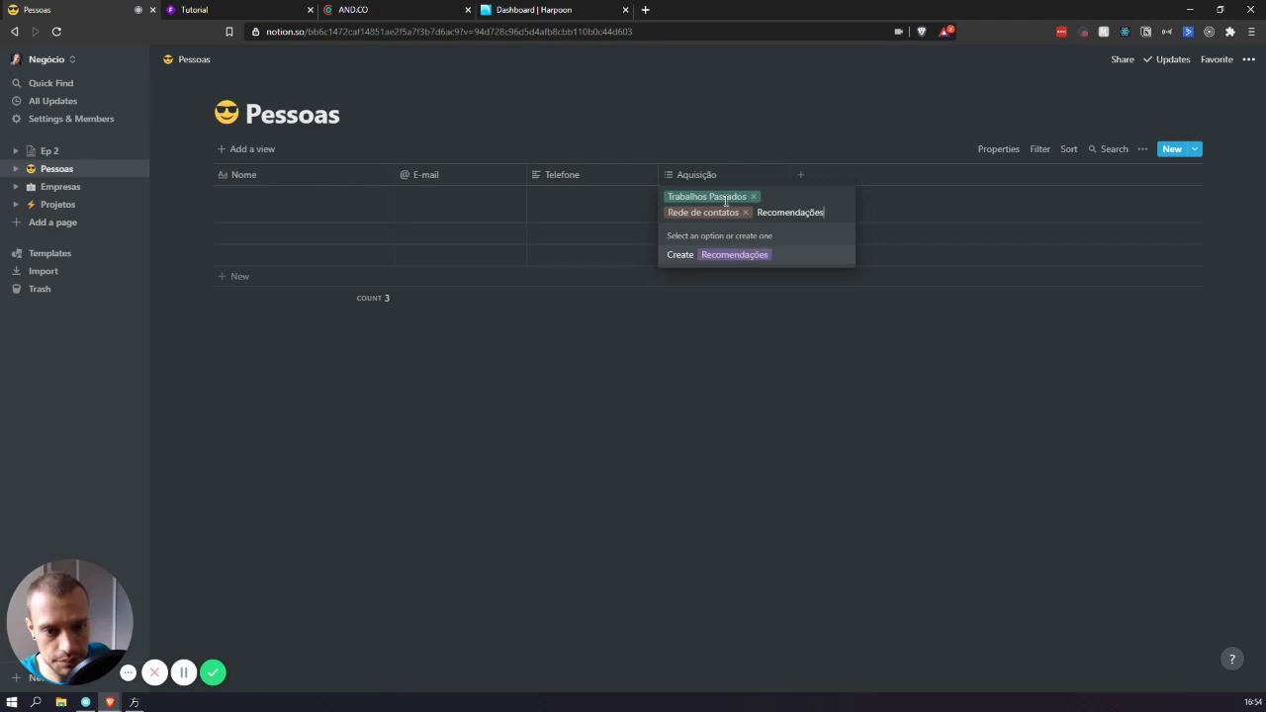
key(Return)
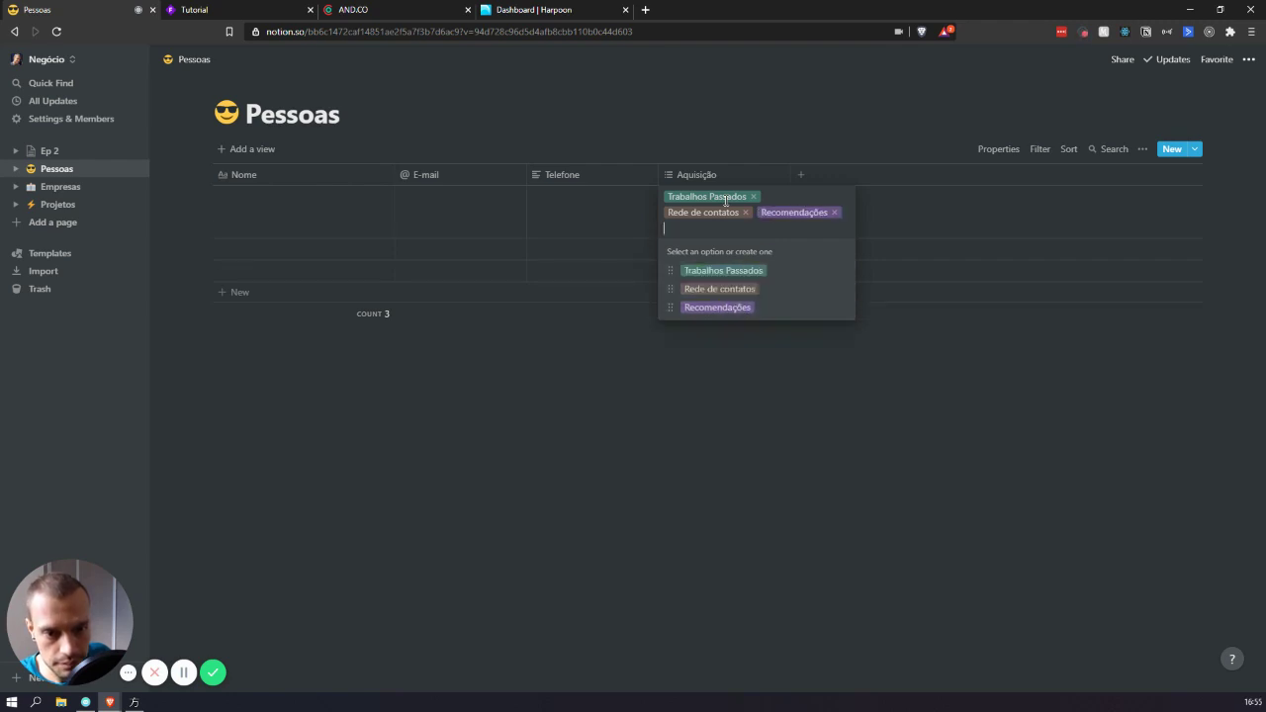
text(Pro)
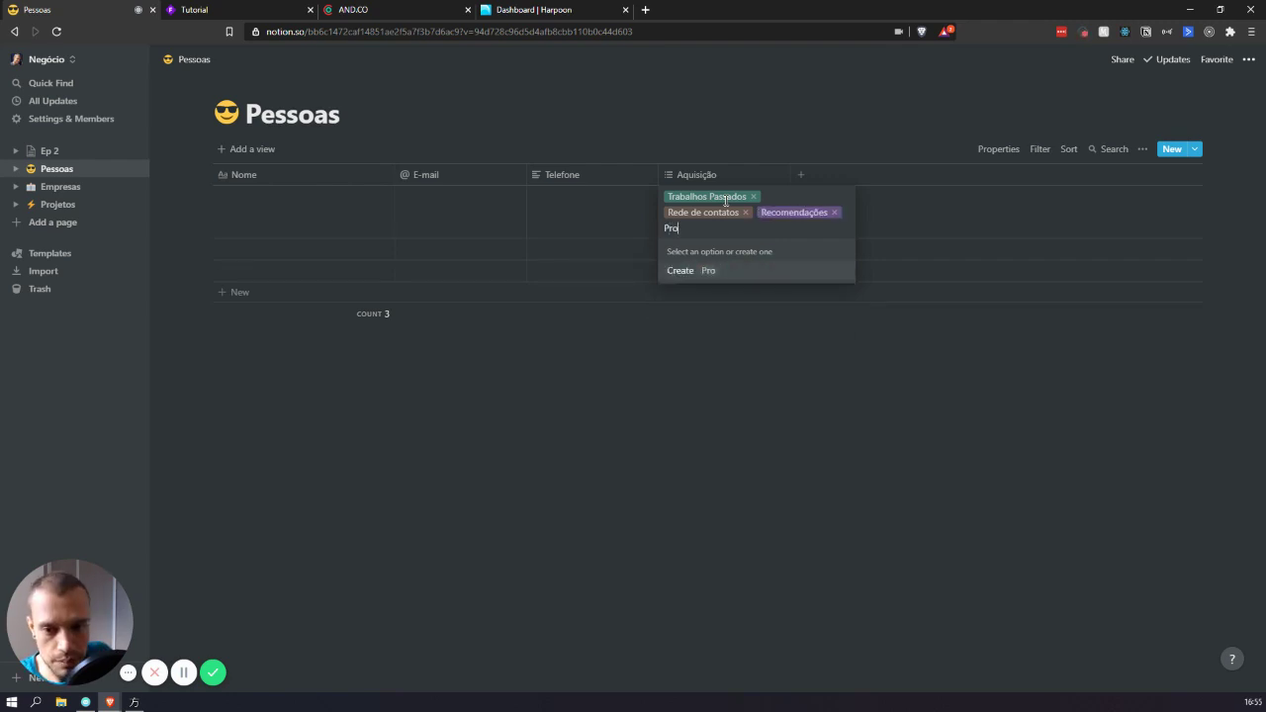
text(specção)
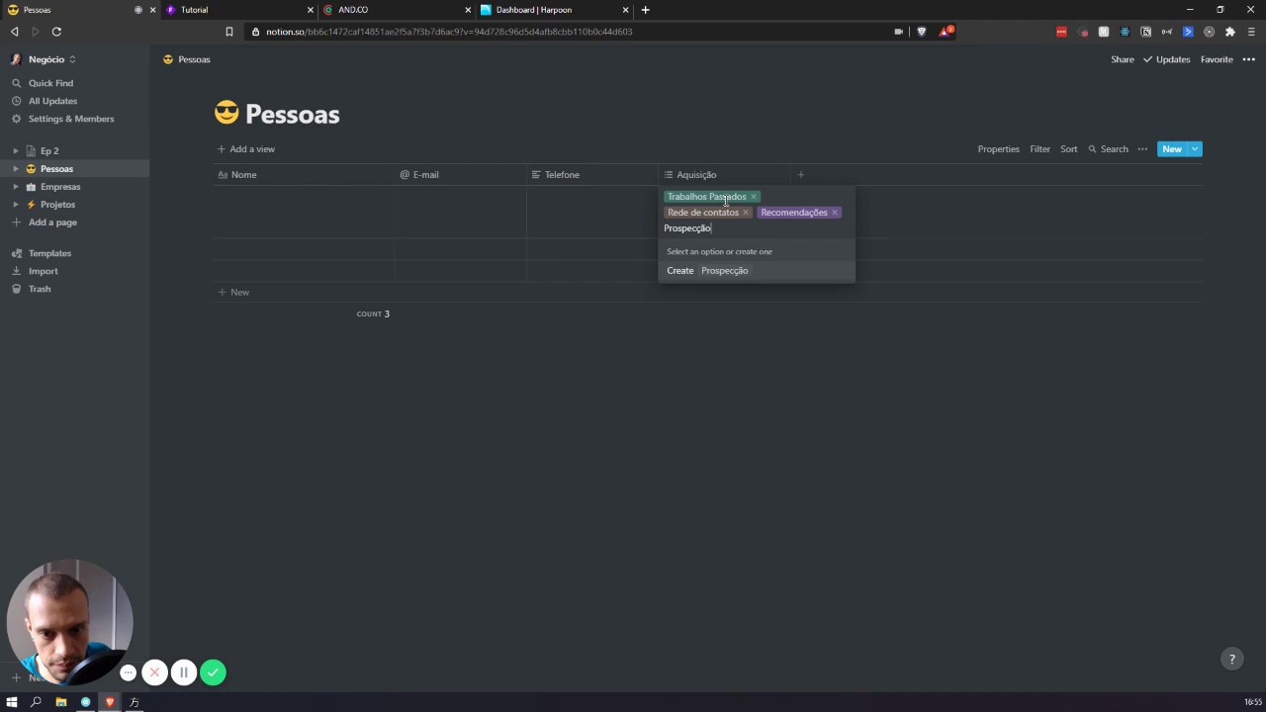
key(Return)
text(Online)
key(Return)
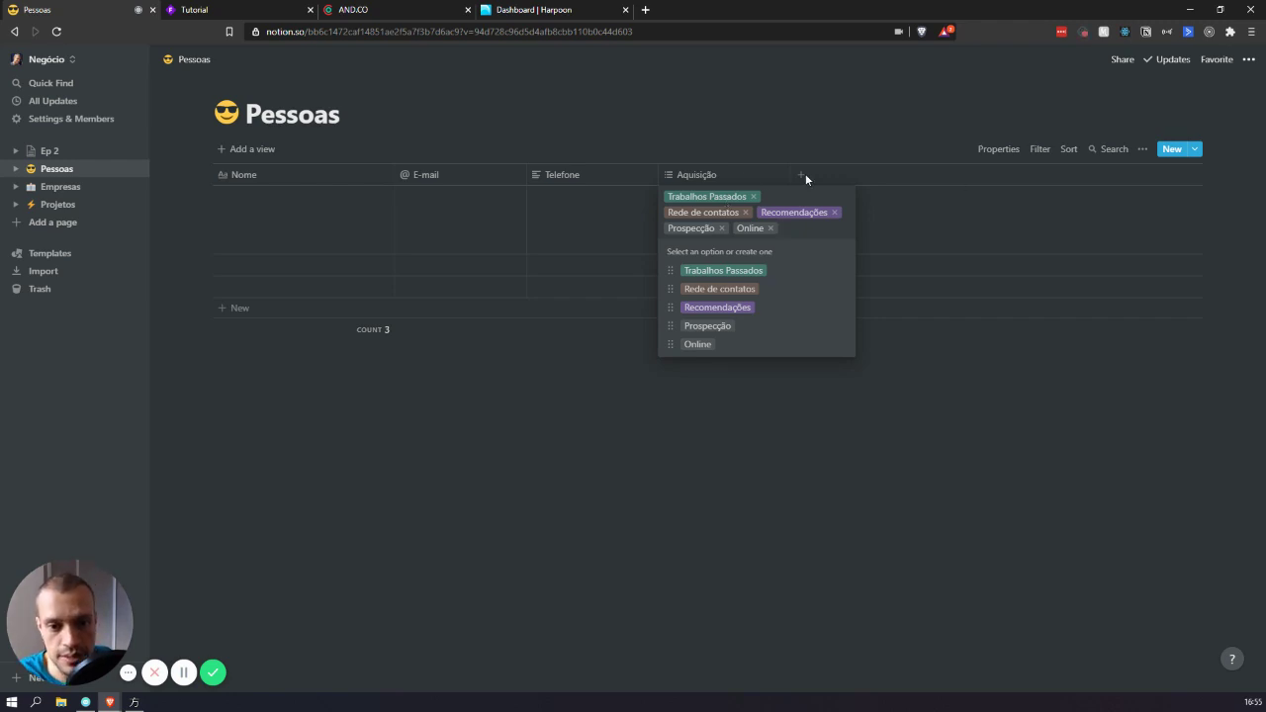
- Rename the Aquisição column to Origem
key(Escape)
click(720, 174)
text(Orgi)
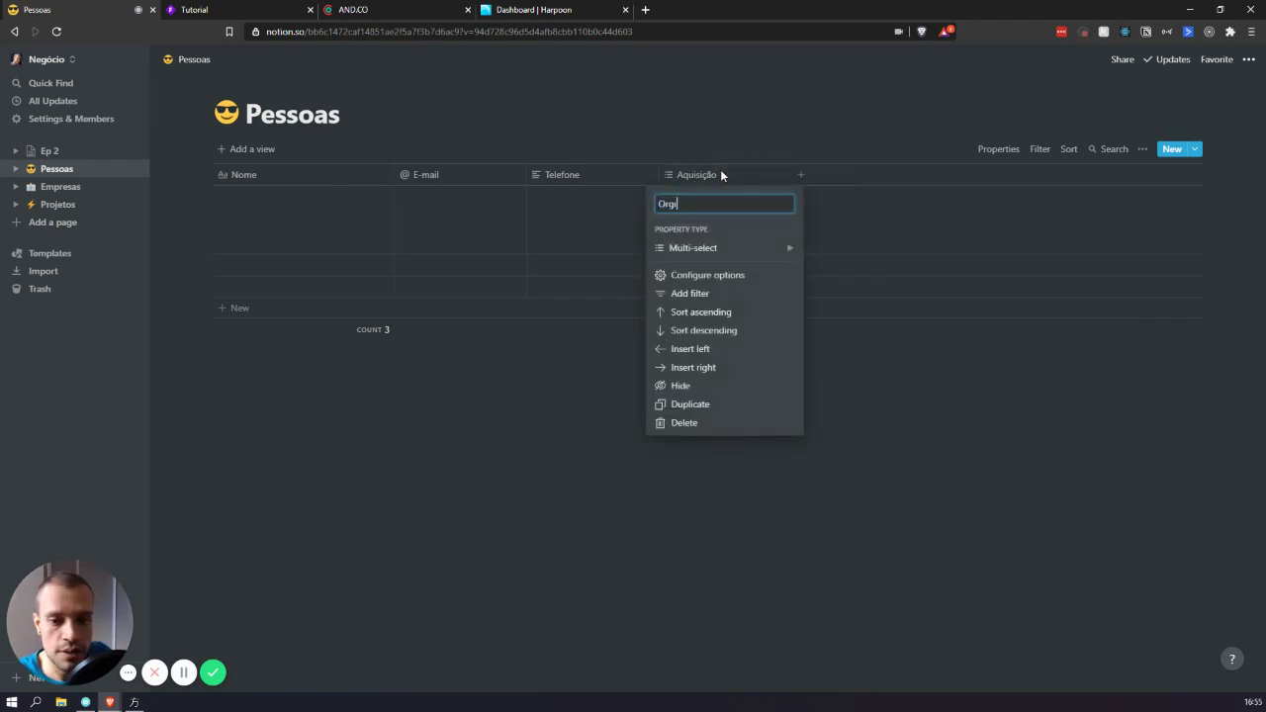
text(em)
key(Return)
- Remove all five tags from the first row's Origem cell
click(768, 226)
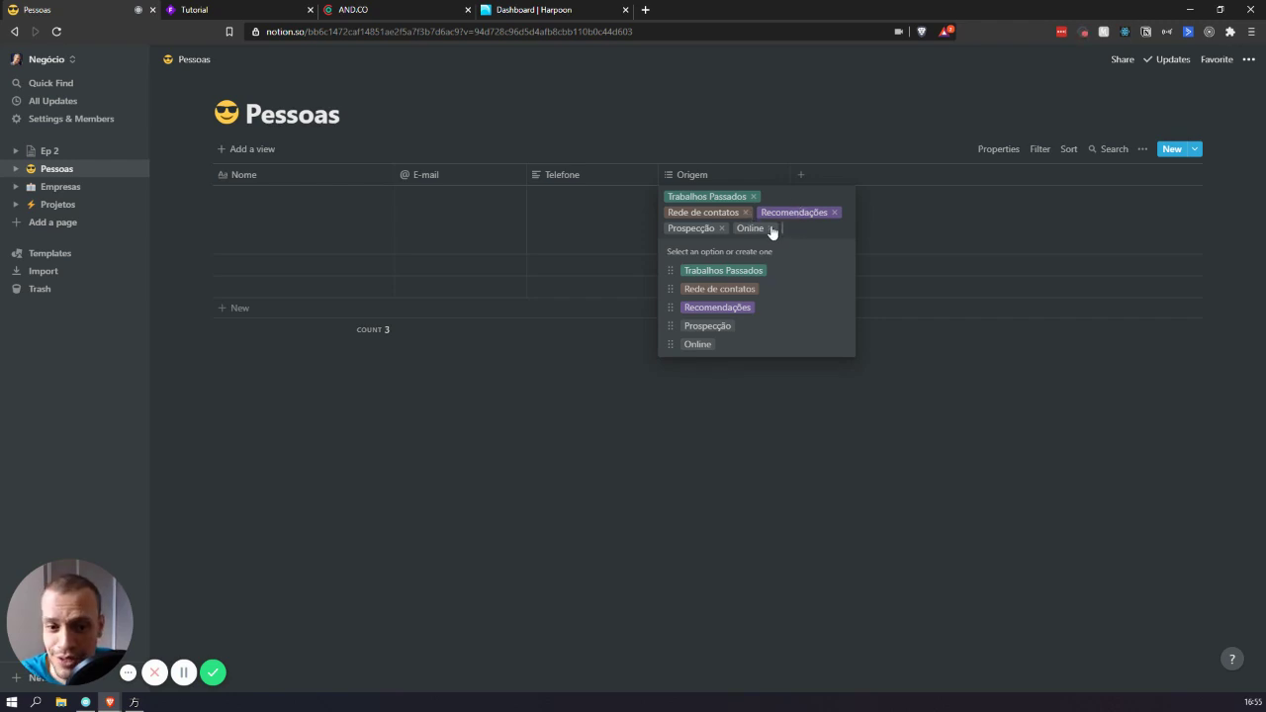
click(773, 228)
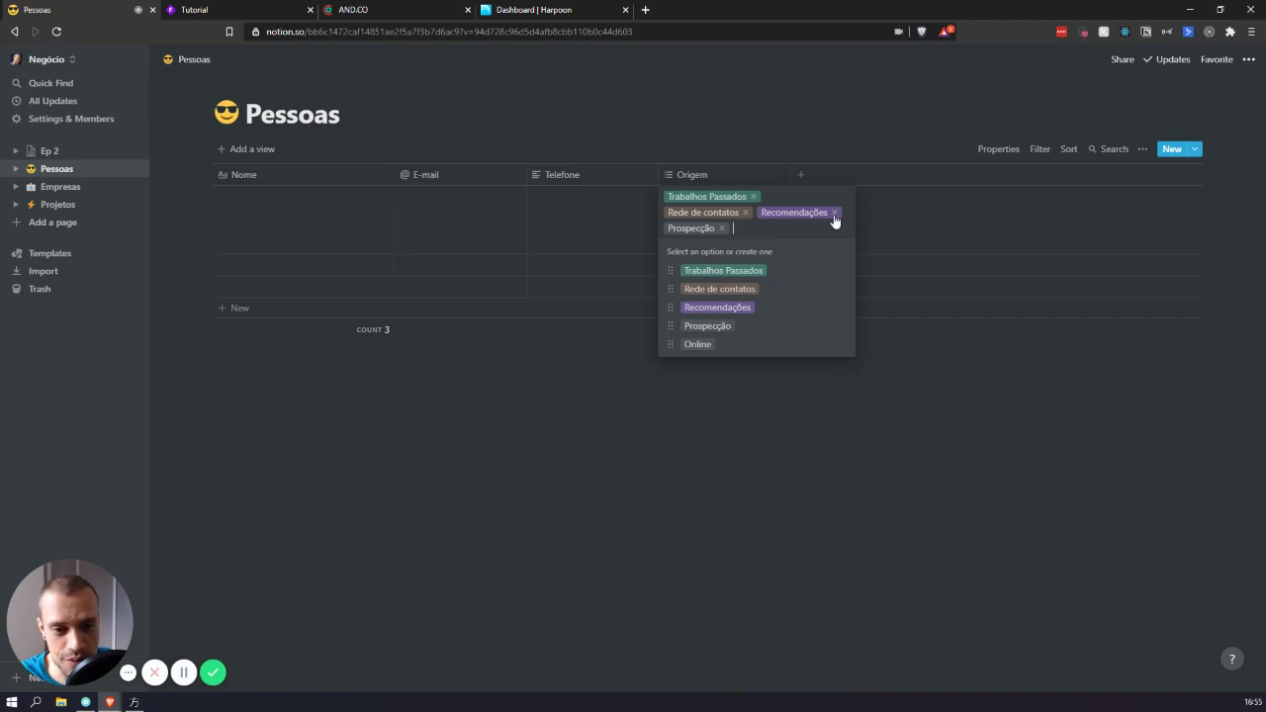
click(835, 213)
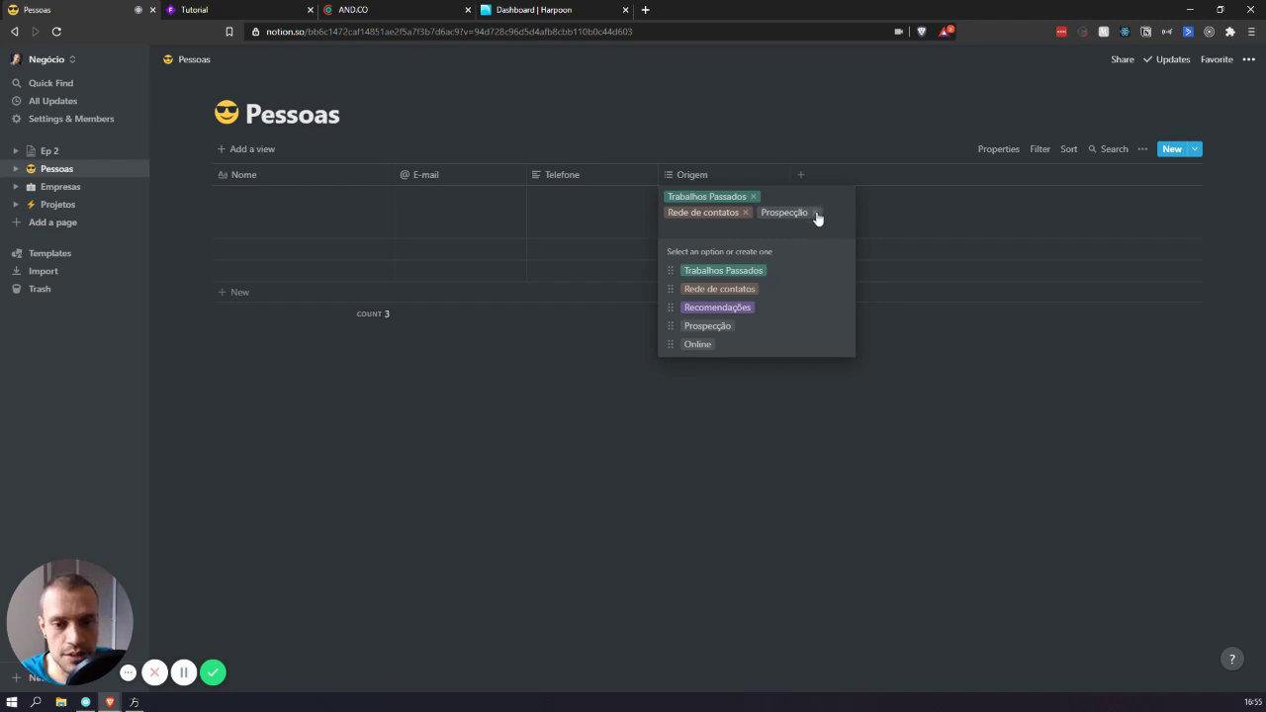
click(813, 213)
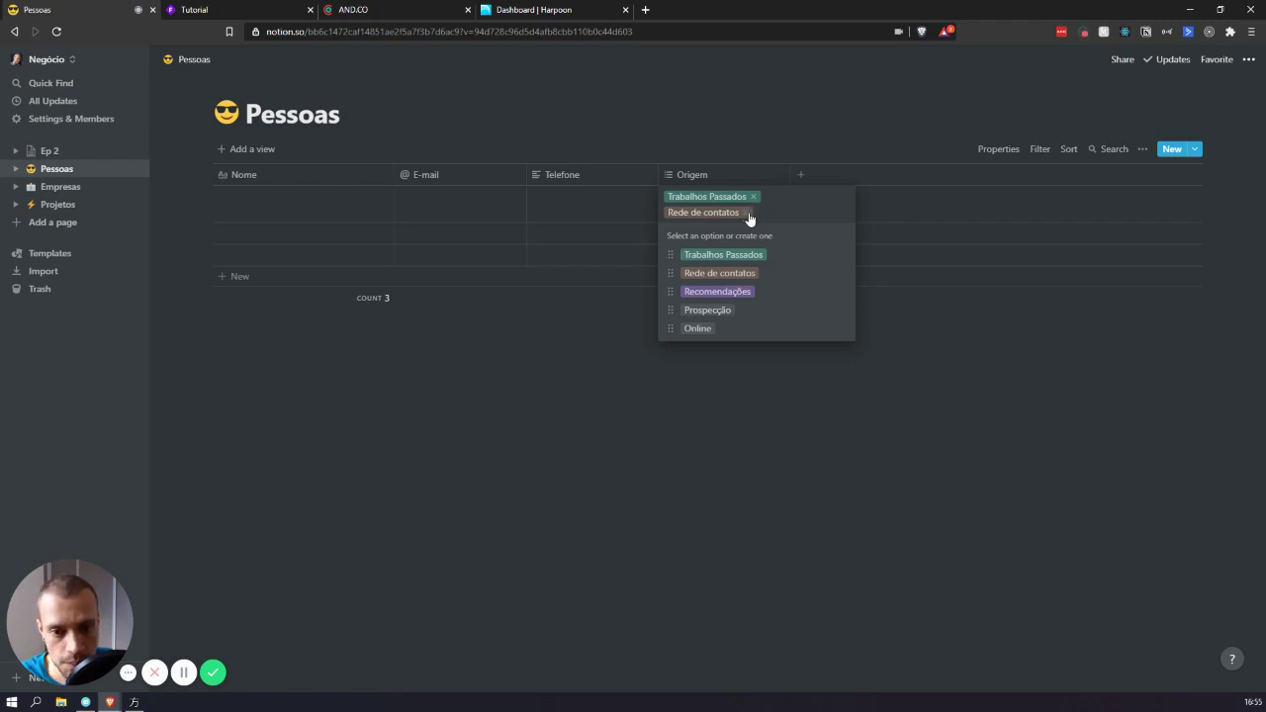
click(747, 214)
click(754, 201)
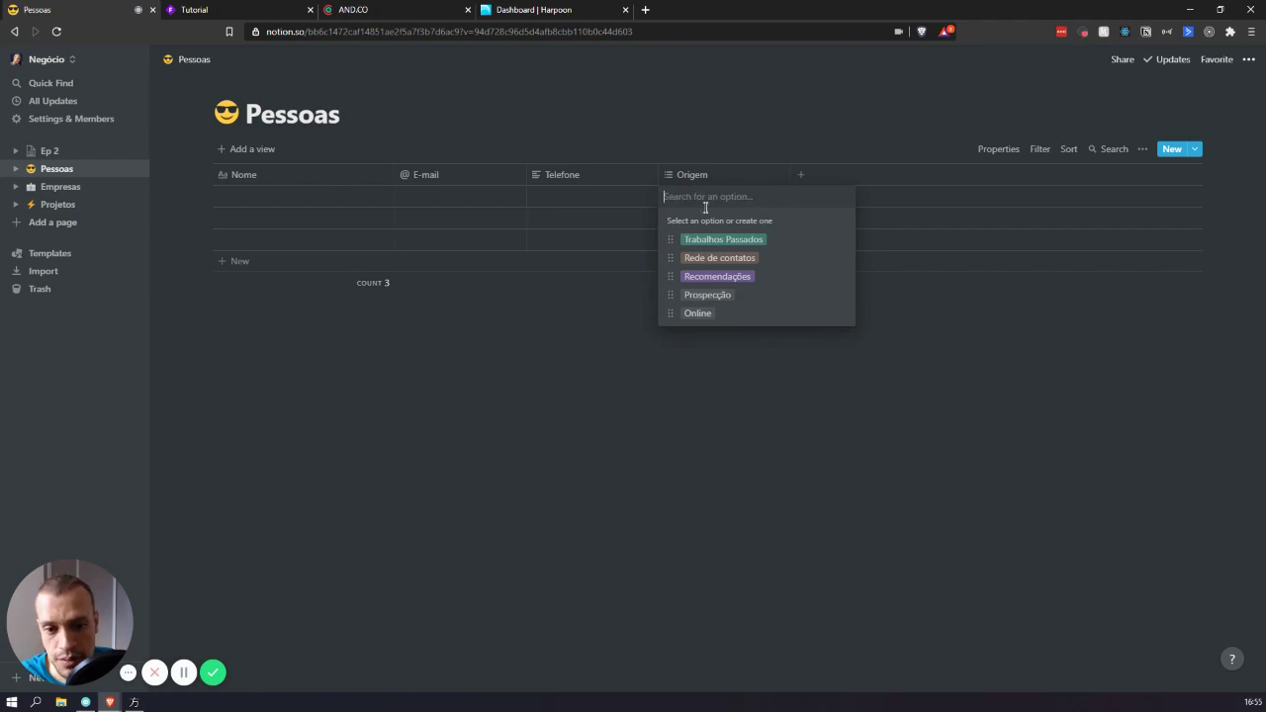
key(Escape)
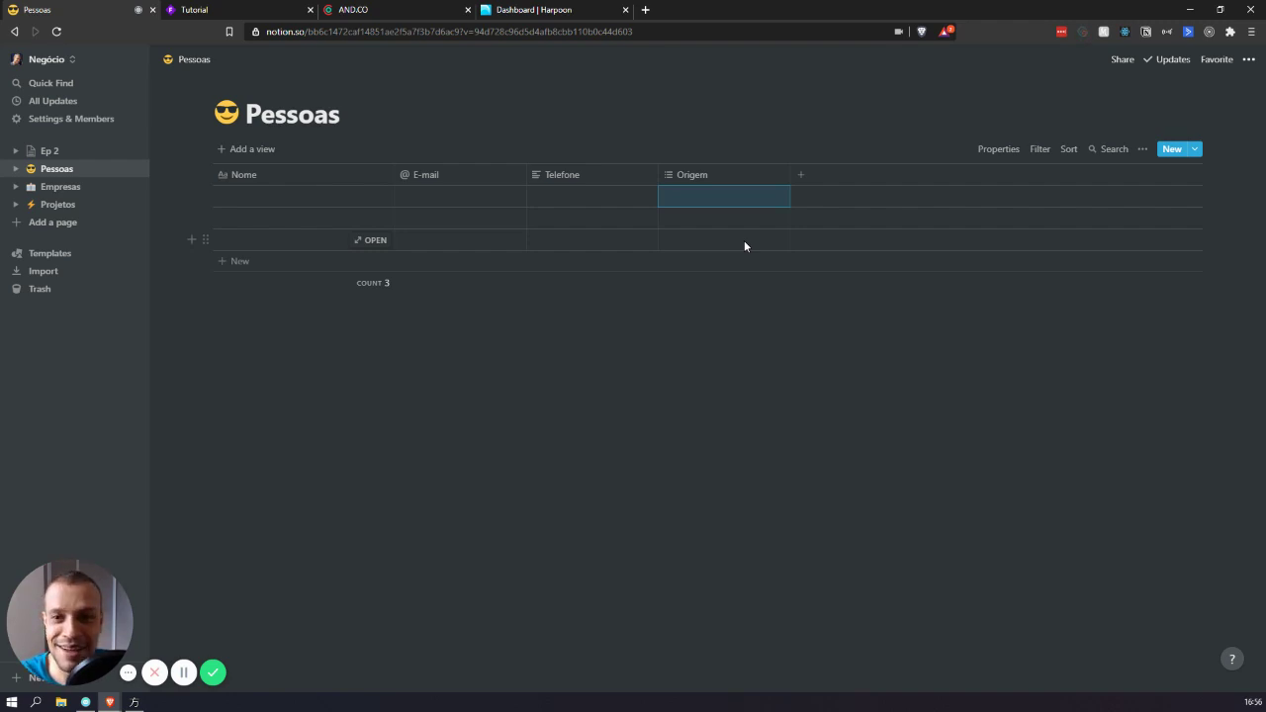
key(ctrl+Tab)
drag(736, 103, 655, 364)
drag(743, 390, 661, 127)
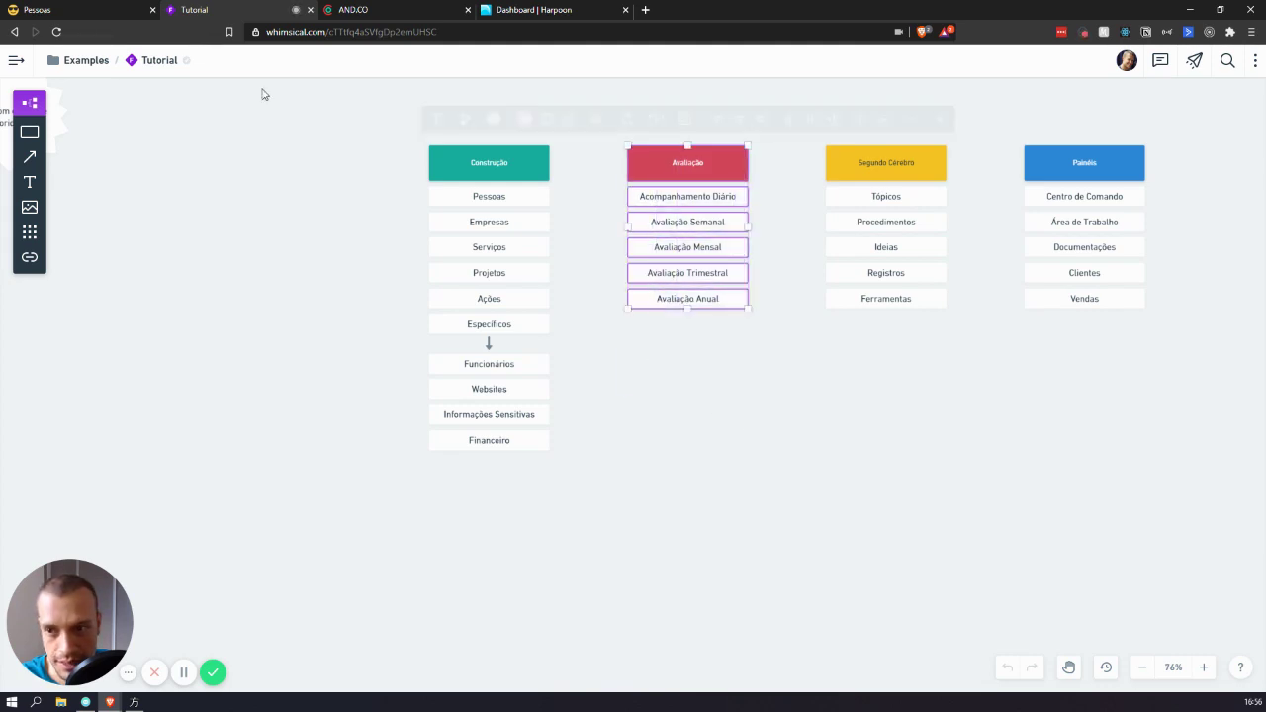
key(ctrl+shift+Tab)
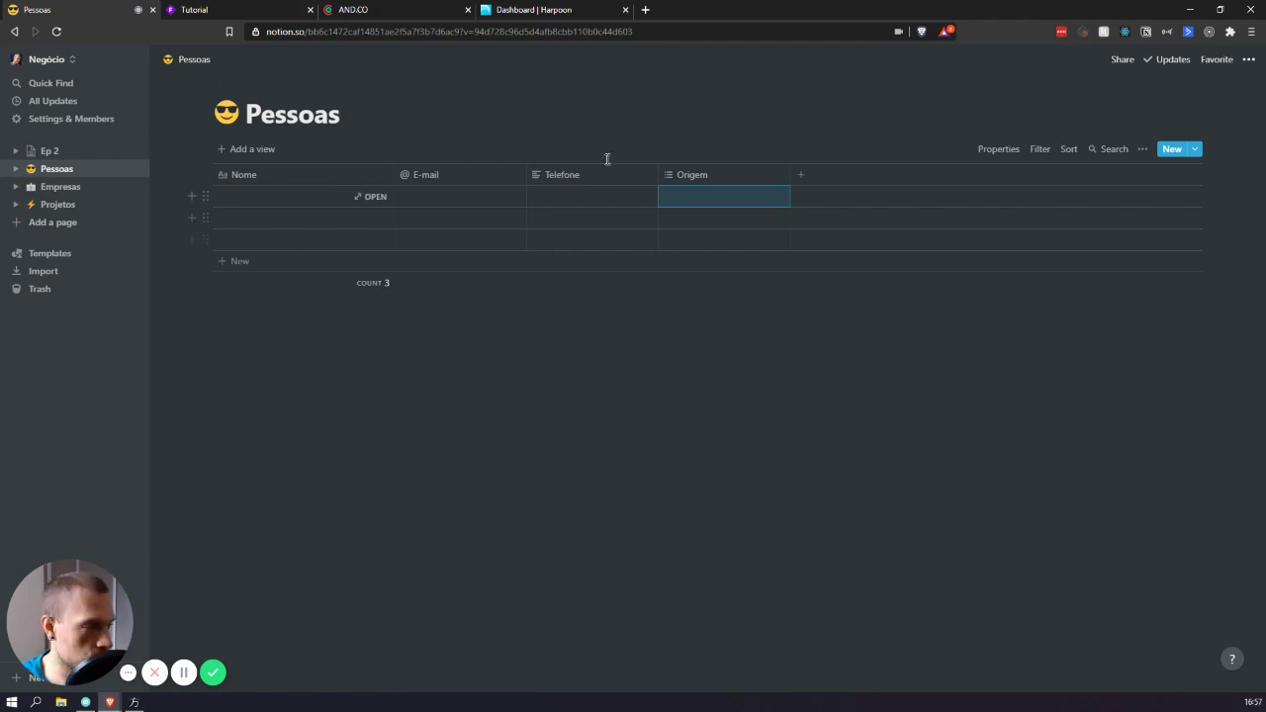
- Add a text column named Quem Recomendou after Origem
click(852, 174)
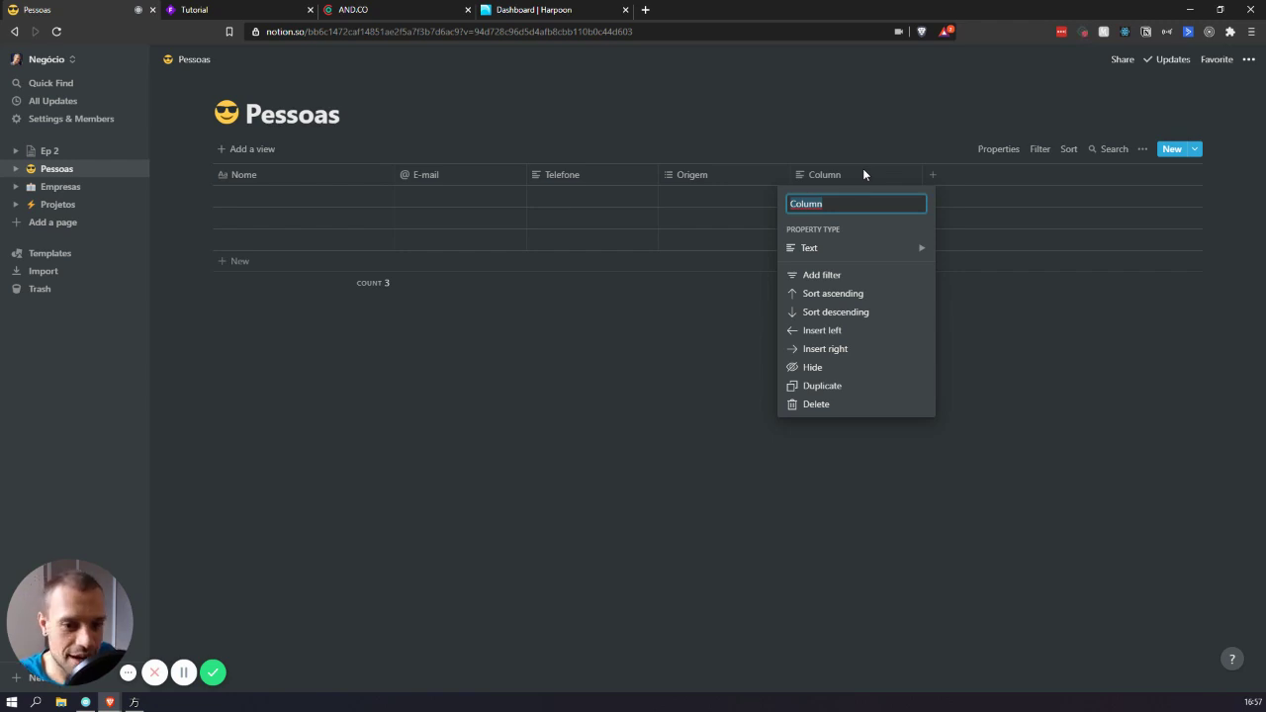
text(Cargo)
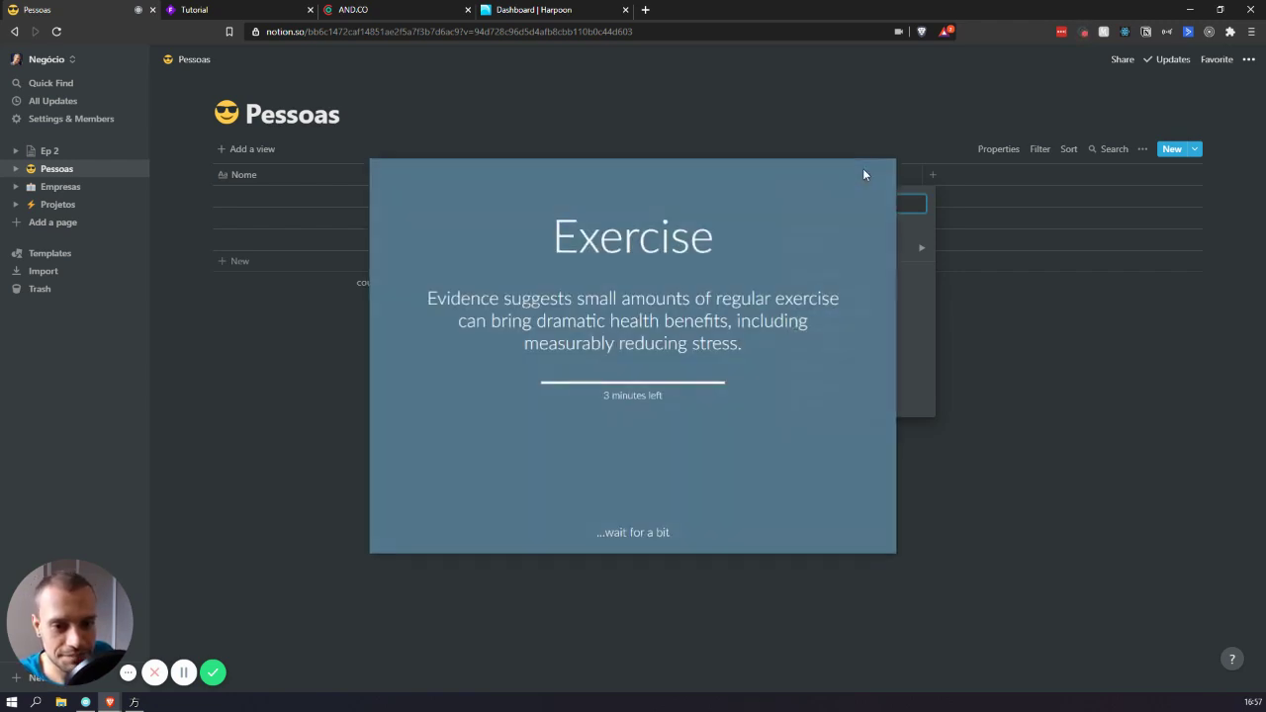
click(602, 531)
text(em Recomendou)
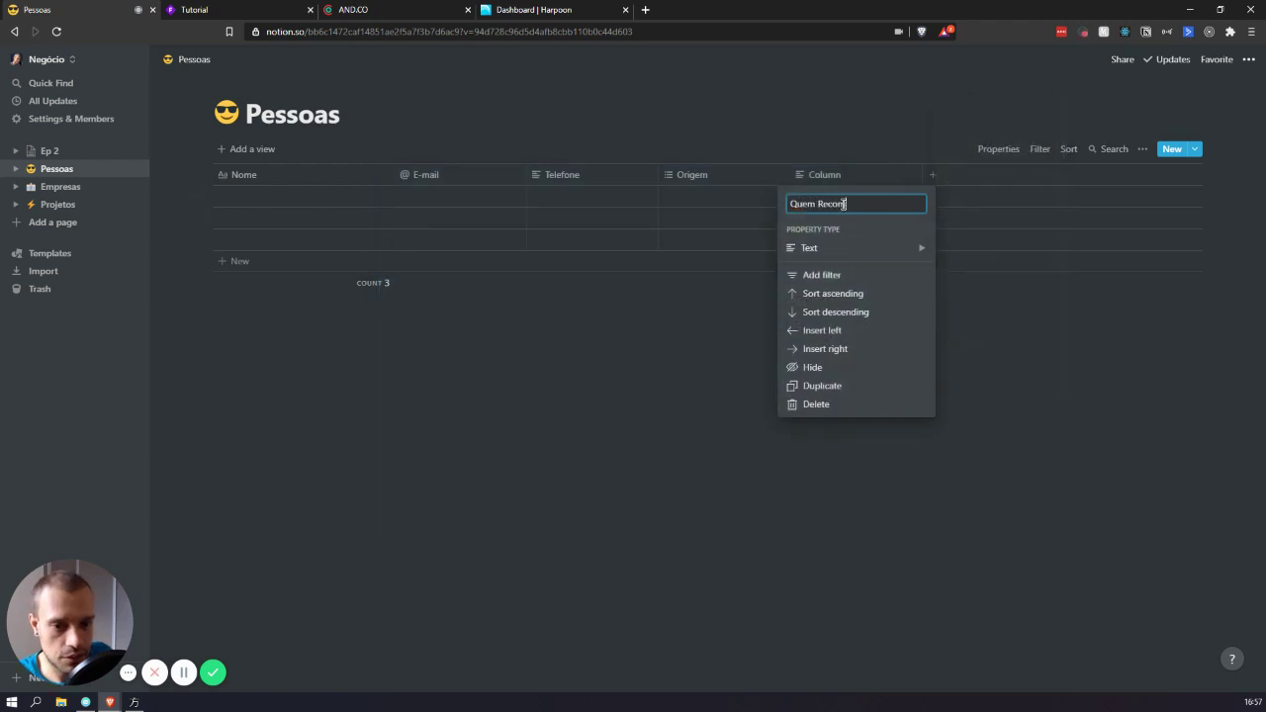
click(1111, 390)
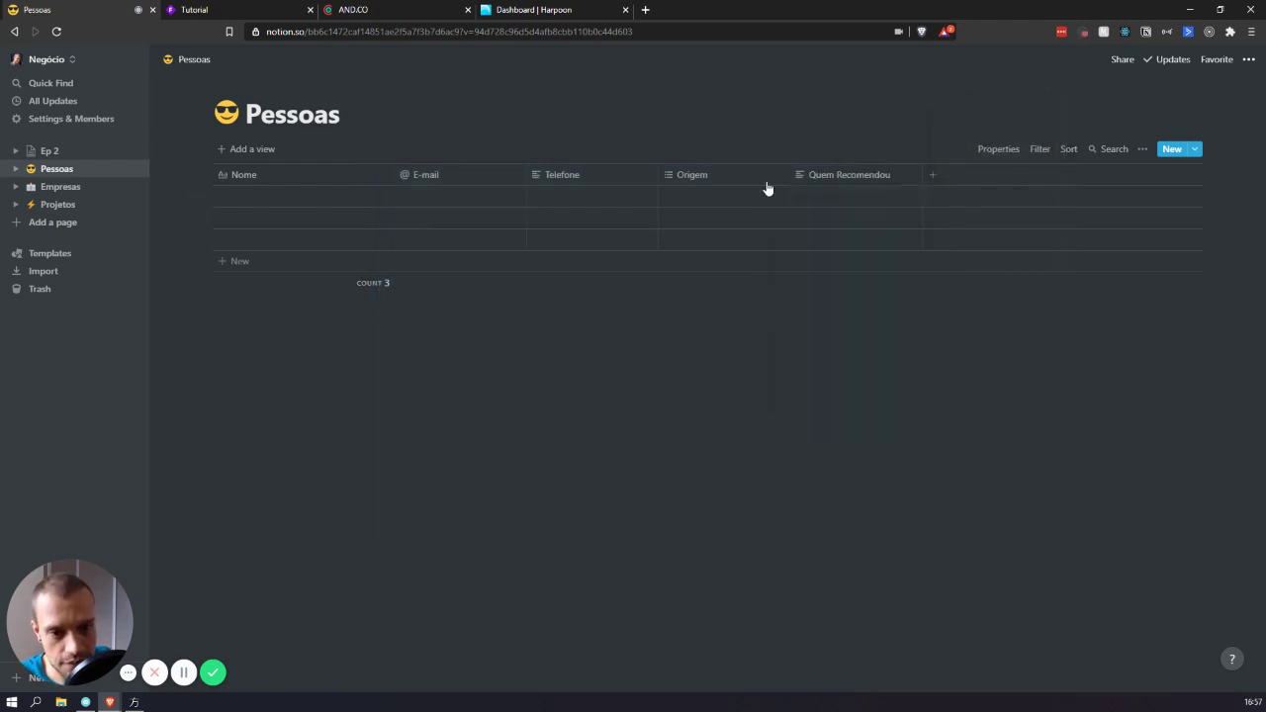
- Set the first row's Origem to Recomendações
click(742, 178)
click(741, 247)
click(801, 220)
click(704, 175)
click(735, 138)
click(718, 196)
click(743, 277)
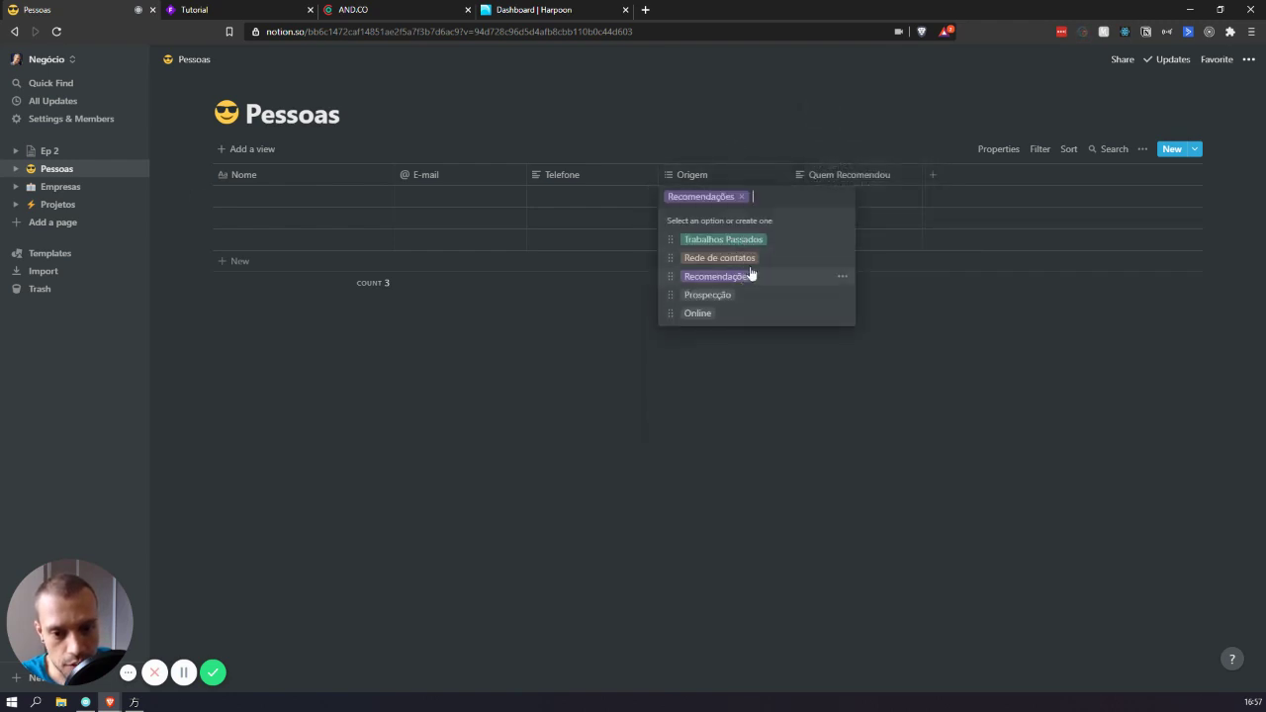
click(927, 203)
- Enter the recommender's name in the first row's Quem Recomendou cell
click(867, 197)
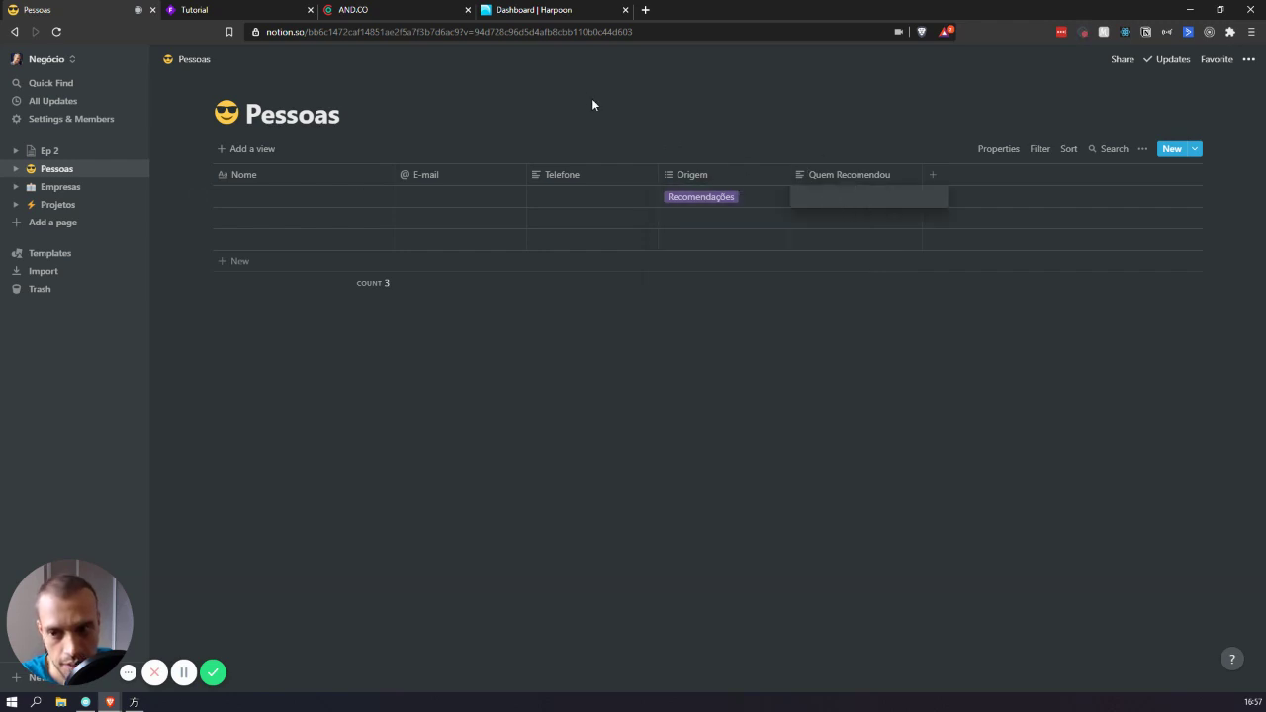
key(Escape)
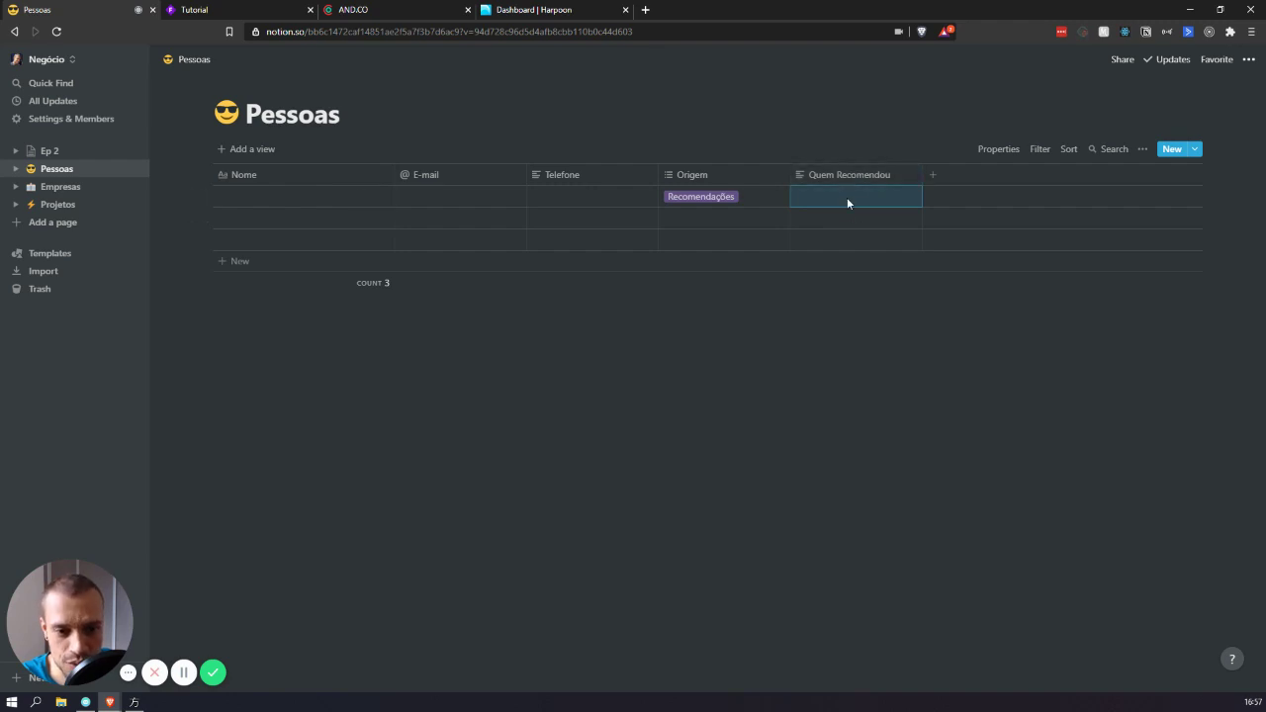
click(845, 197)
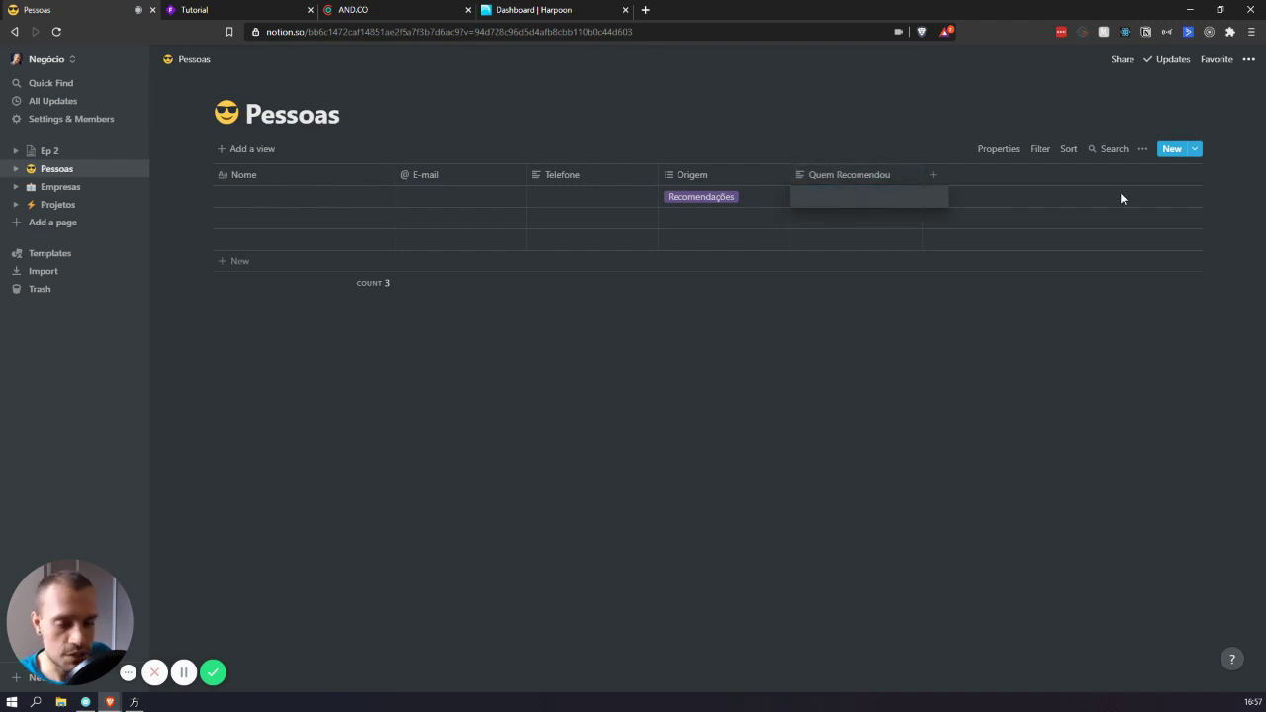
text(José)
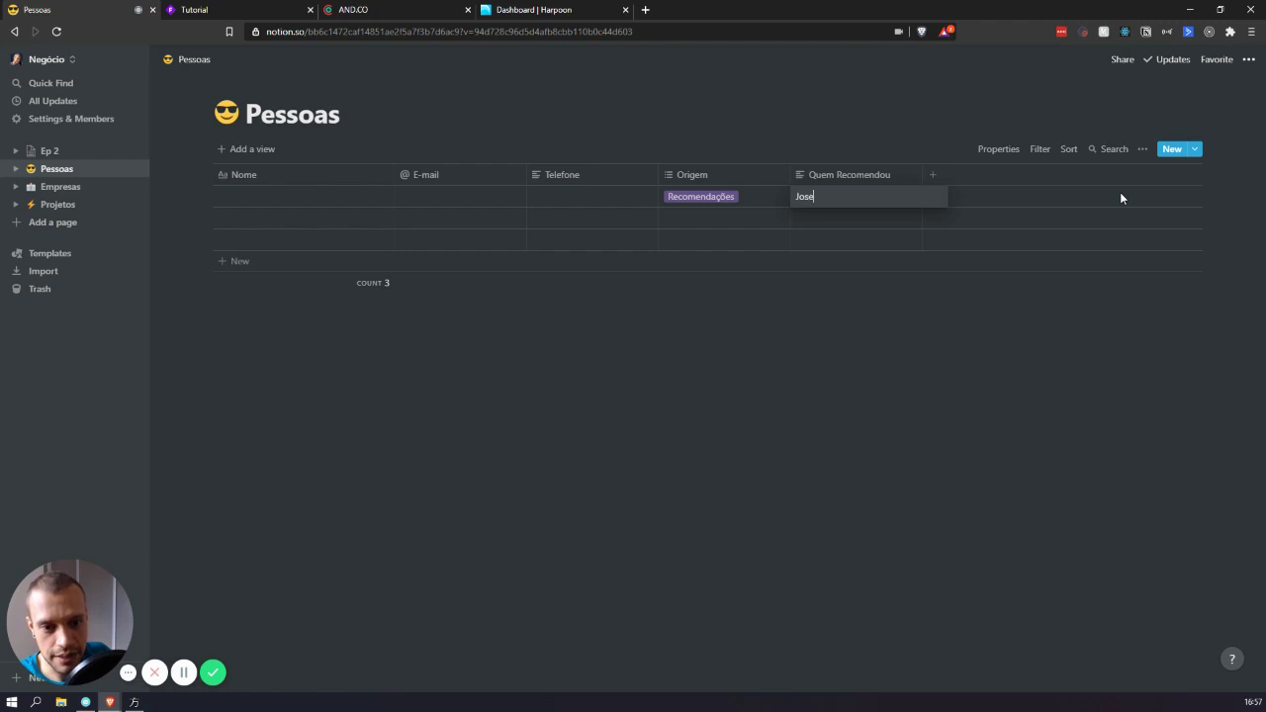
key(Return)
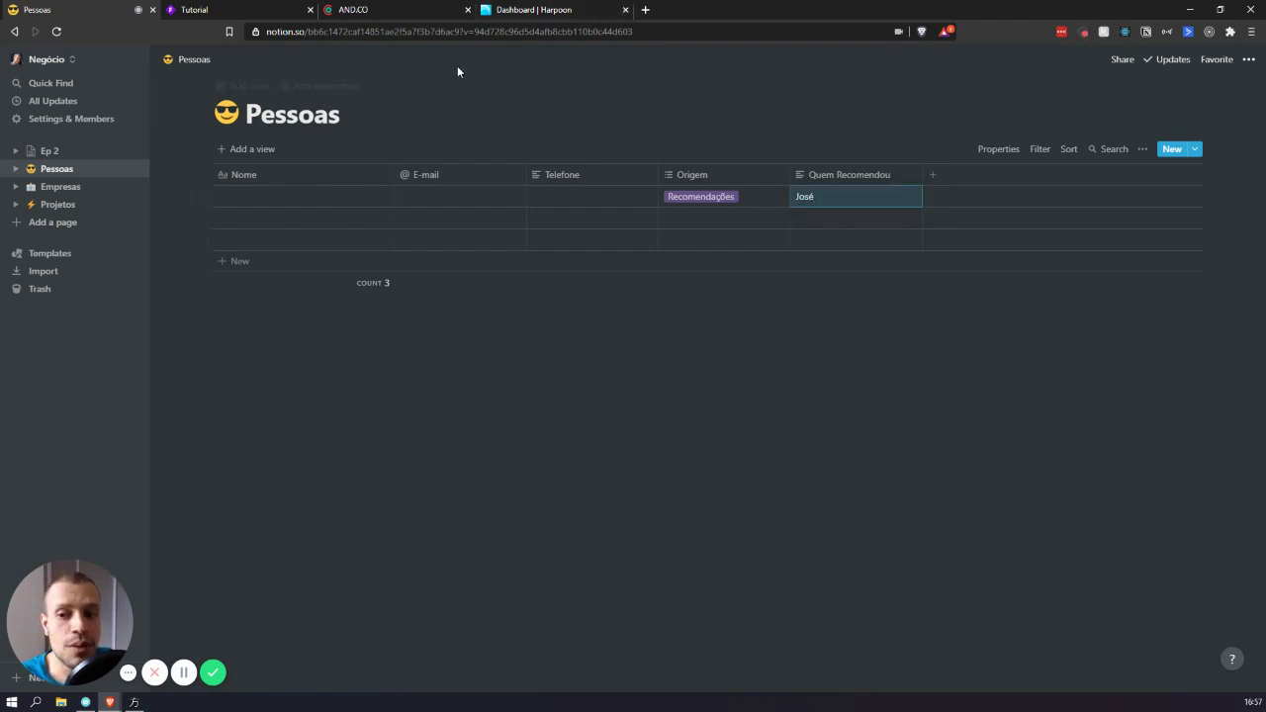
- Create a second Quem Recomendou column as a one-way relation to the Pessoas database
click(926, 175)
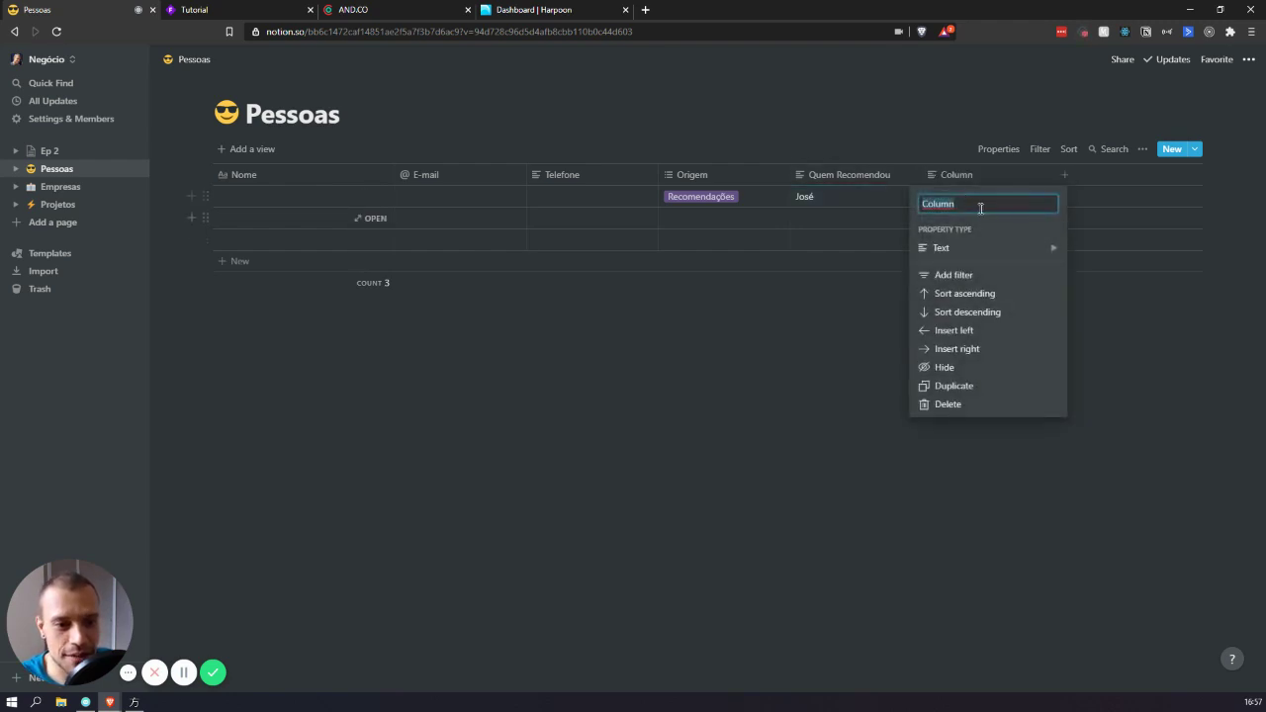
text(Quem R)
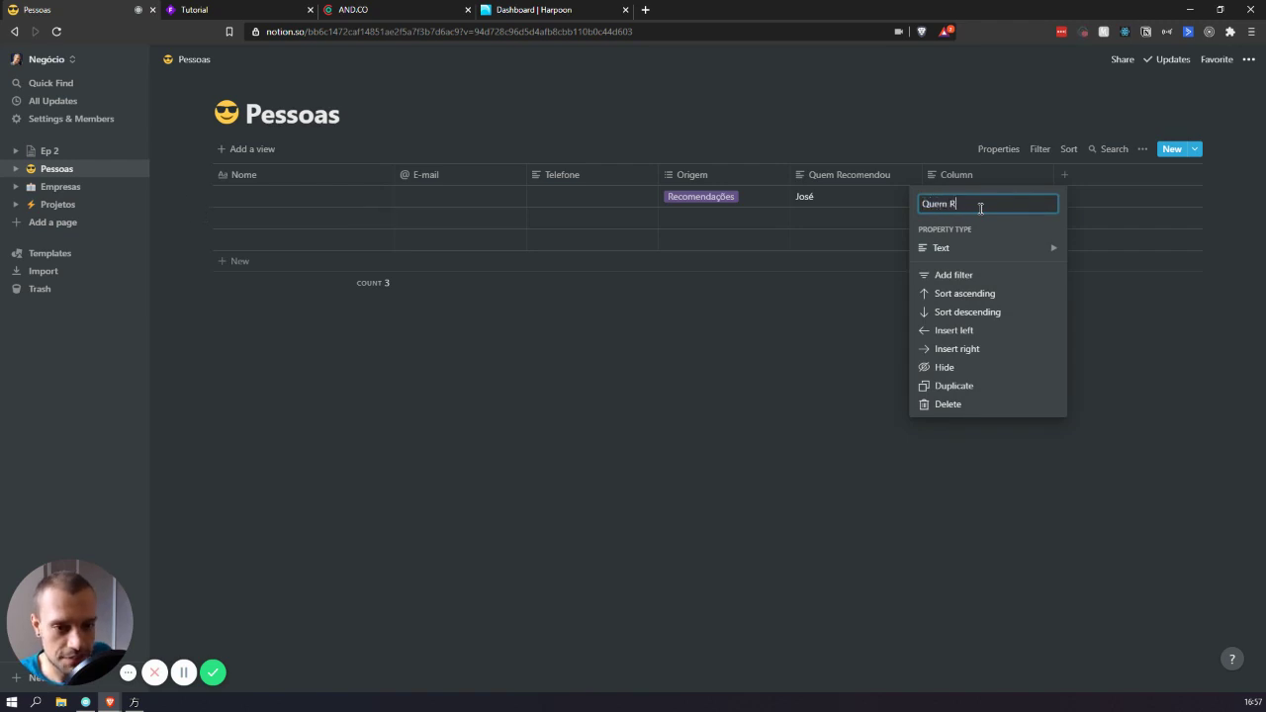
text(ecomendou)
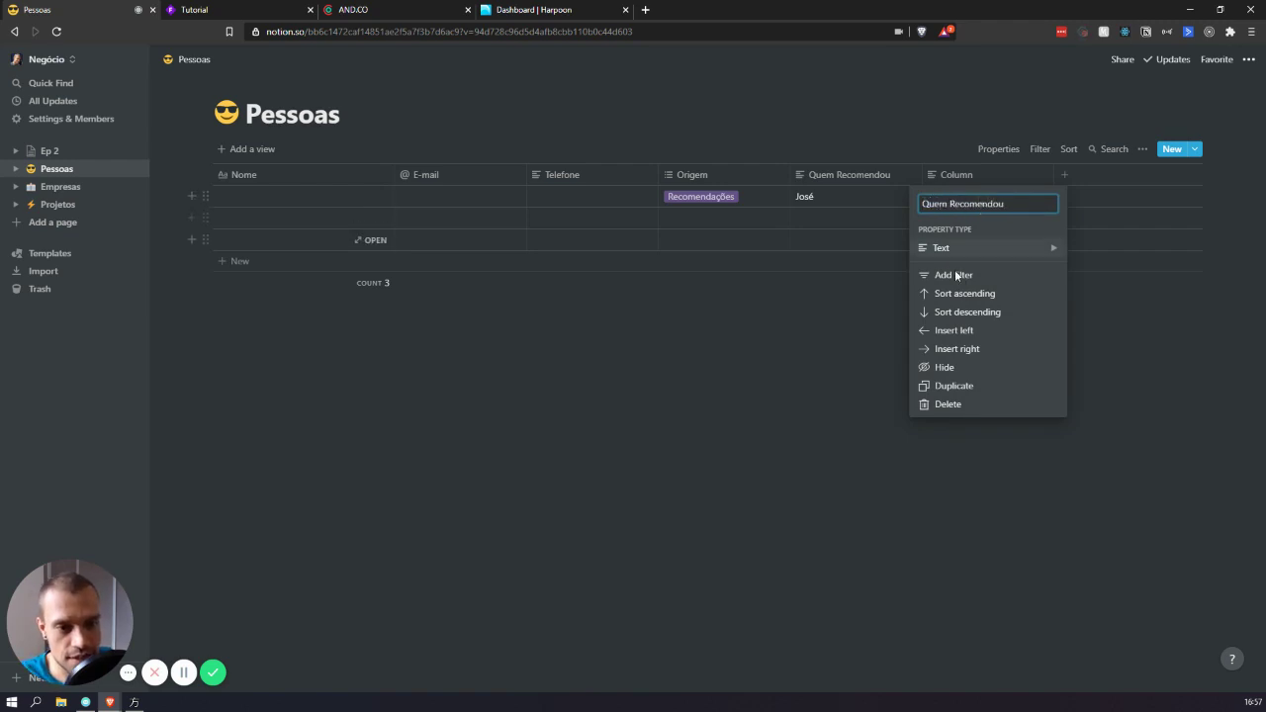
click(983, 249)
click(1105, 380)
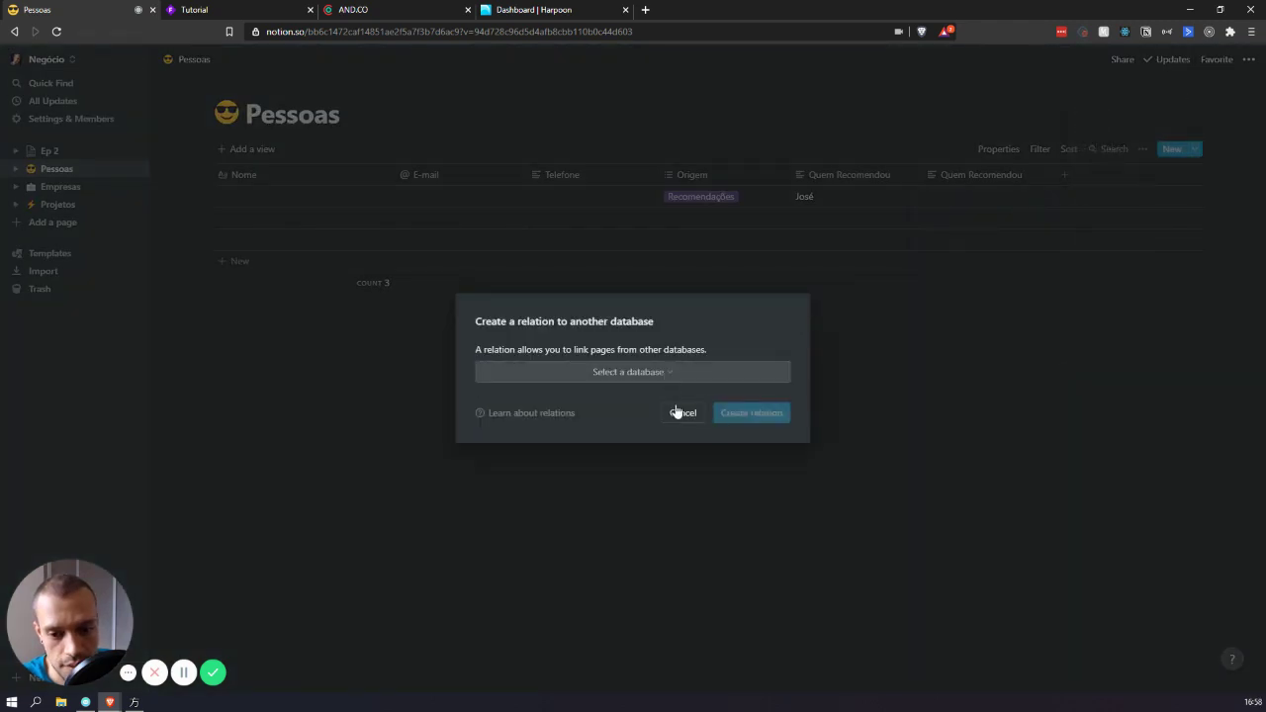
click(679, 377)
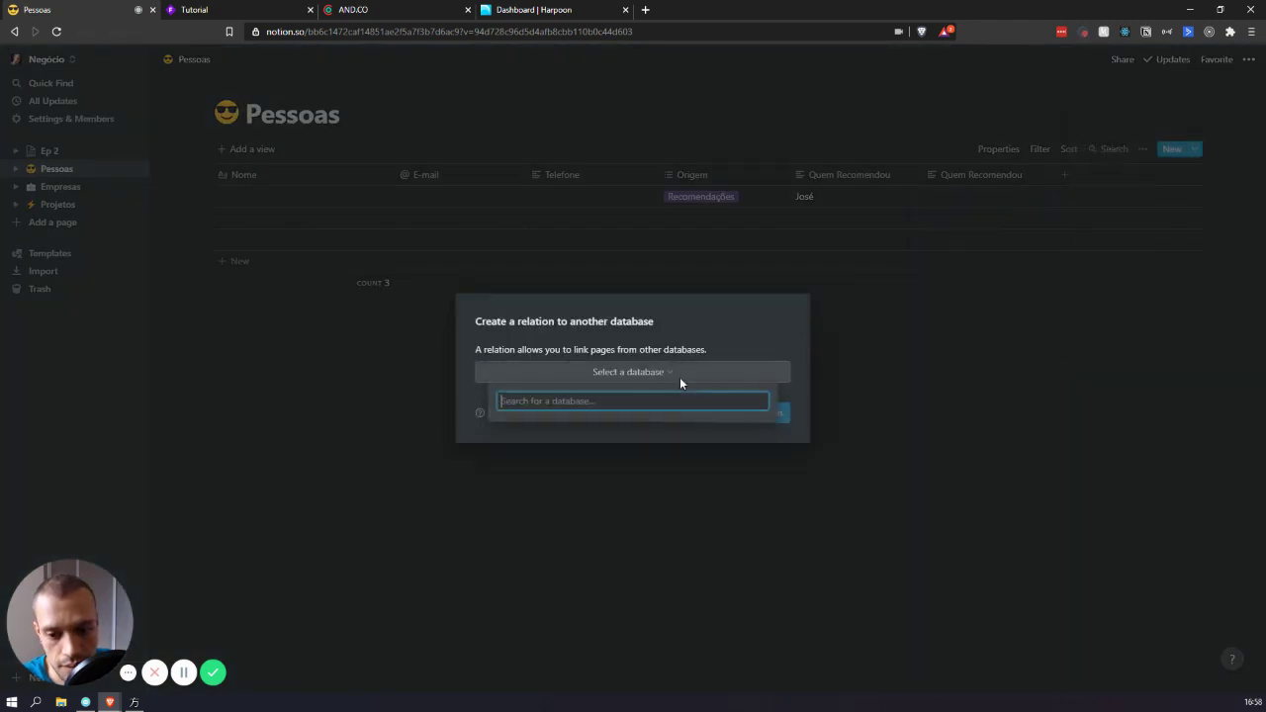
click(593, 433)
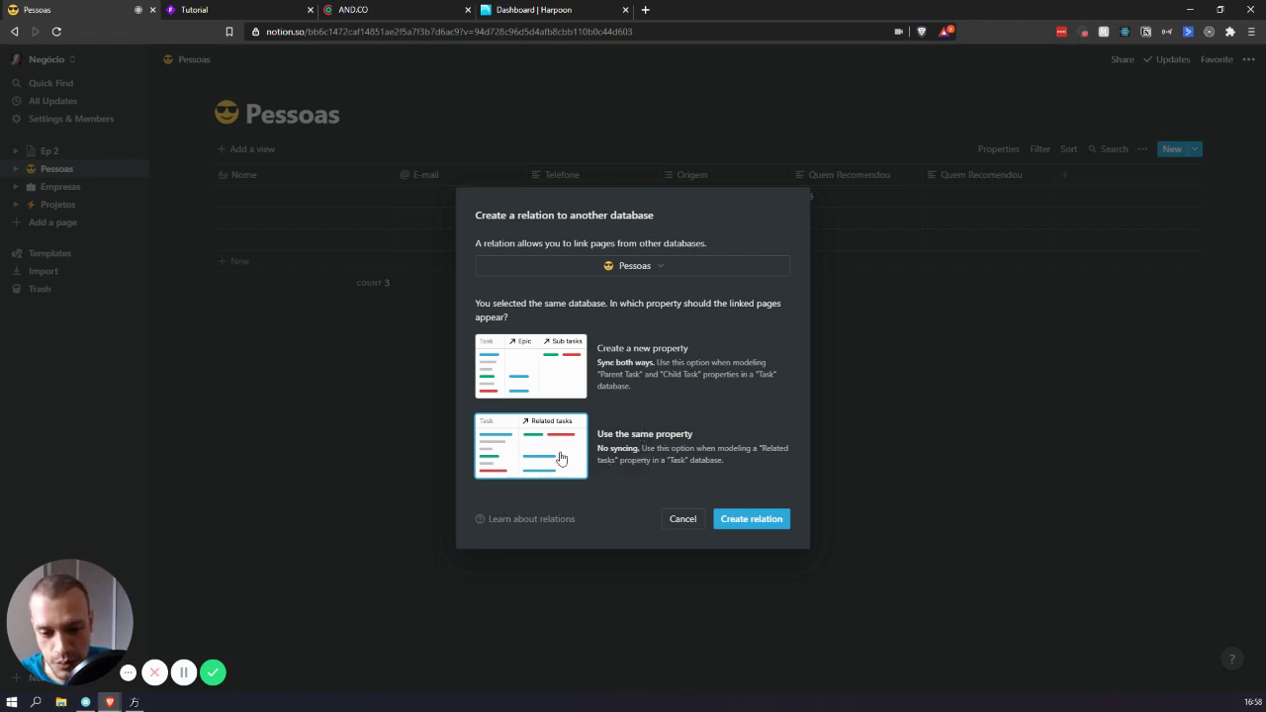
drag(616, 434, 694, 434)
click(760, 523)
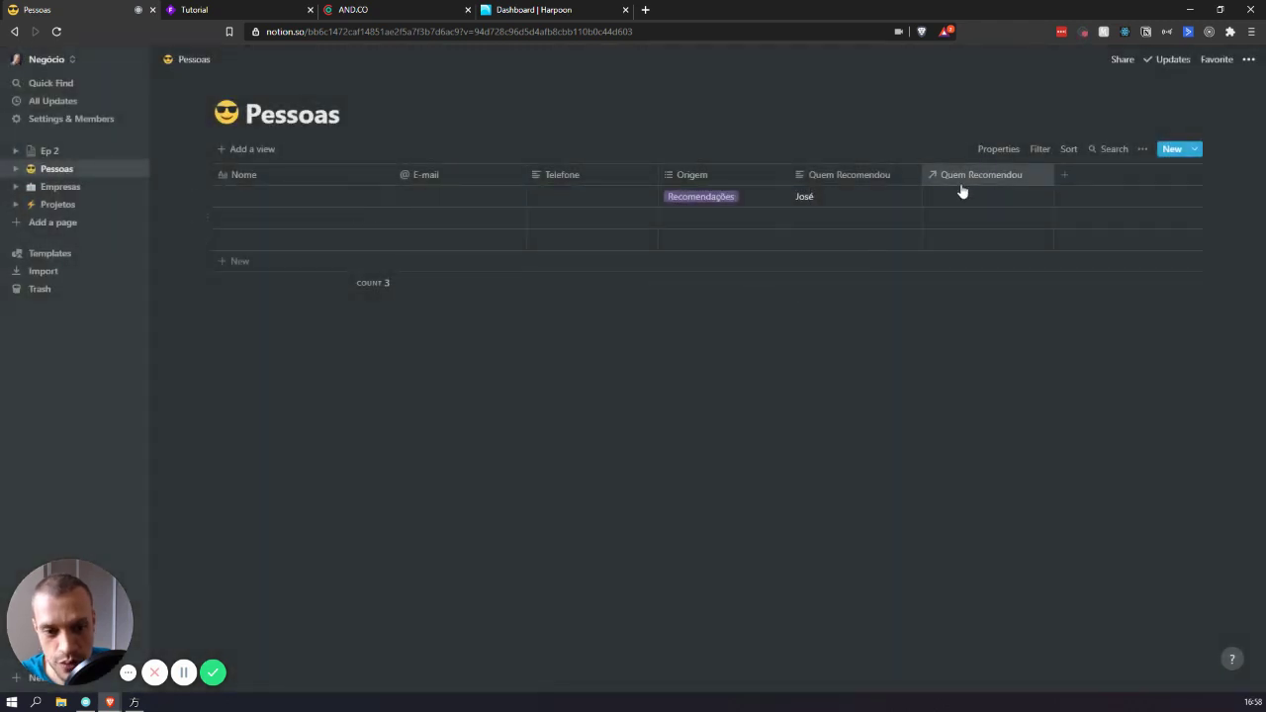
- Enter a person's name in each of the first two Pessoas rows
click(983, 198)
key(Escape)
click(281, 198)
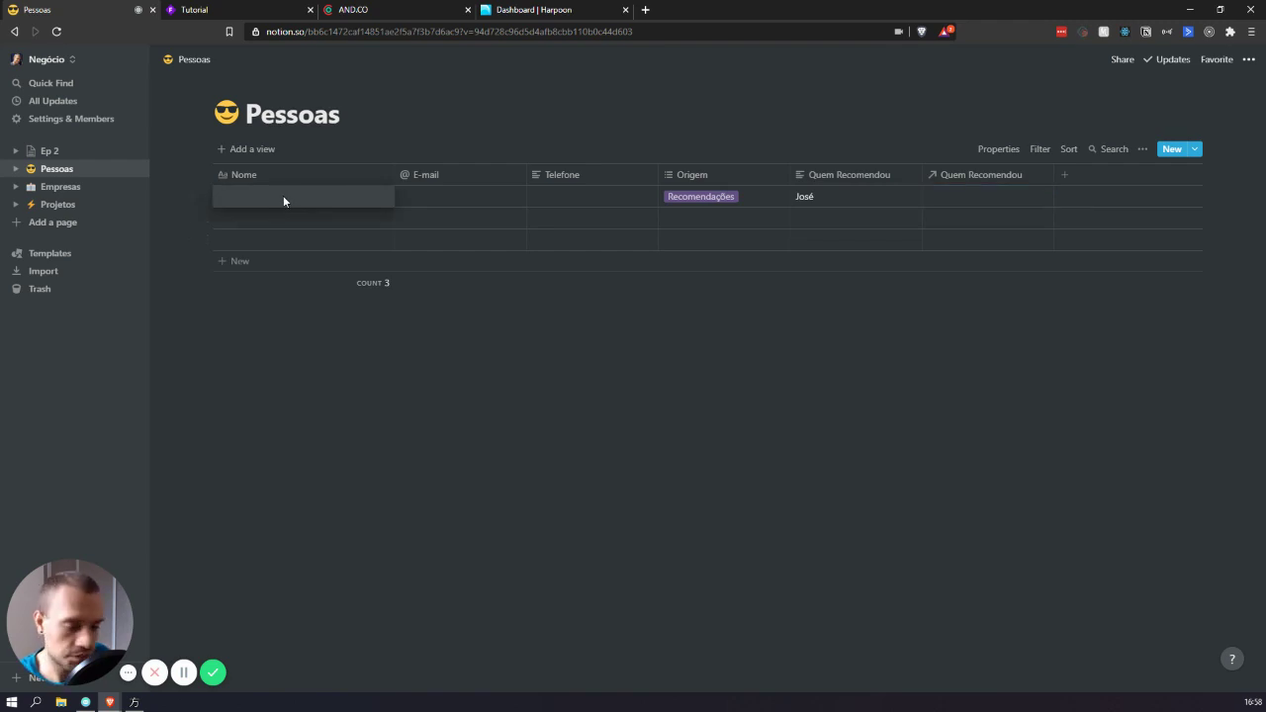
text(pedro)
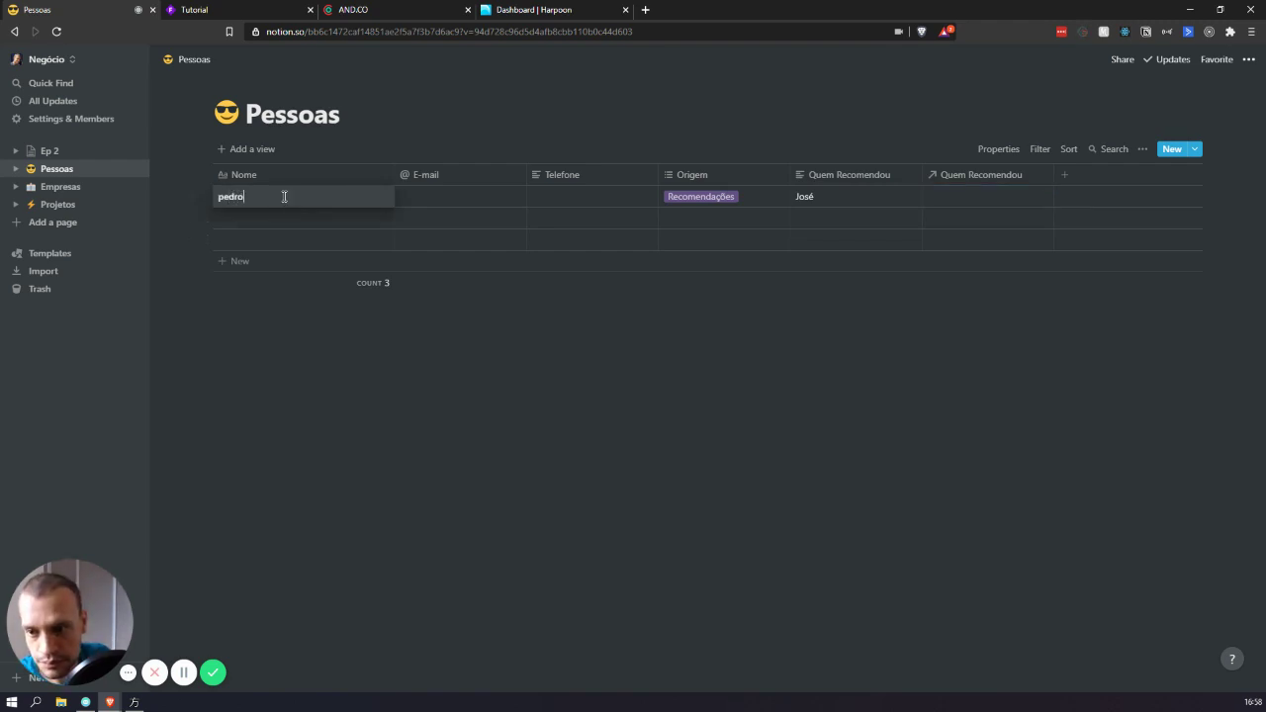
key(Return)
text(josé)
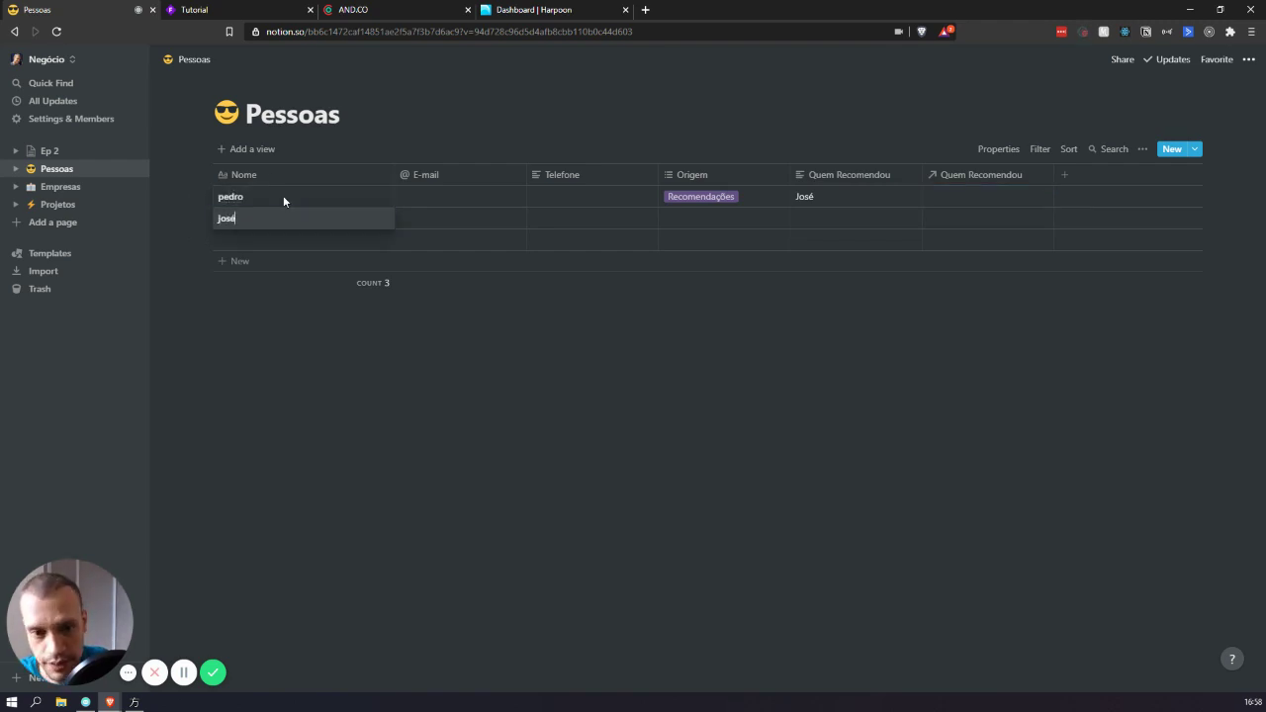
- Link the second person as the first row's Quem Recomendou relation
click(1019, 194)
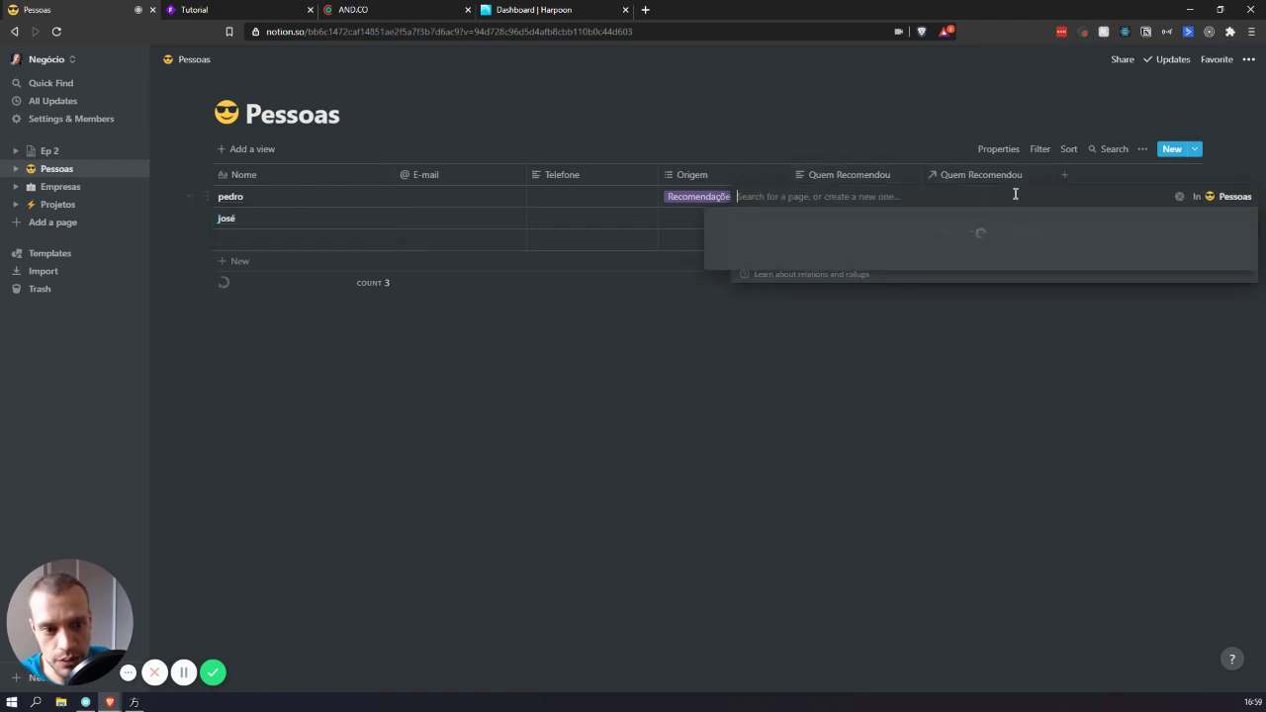
click(1034, 336)
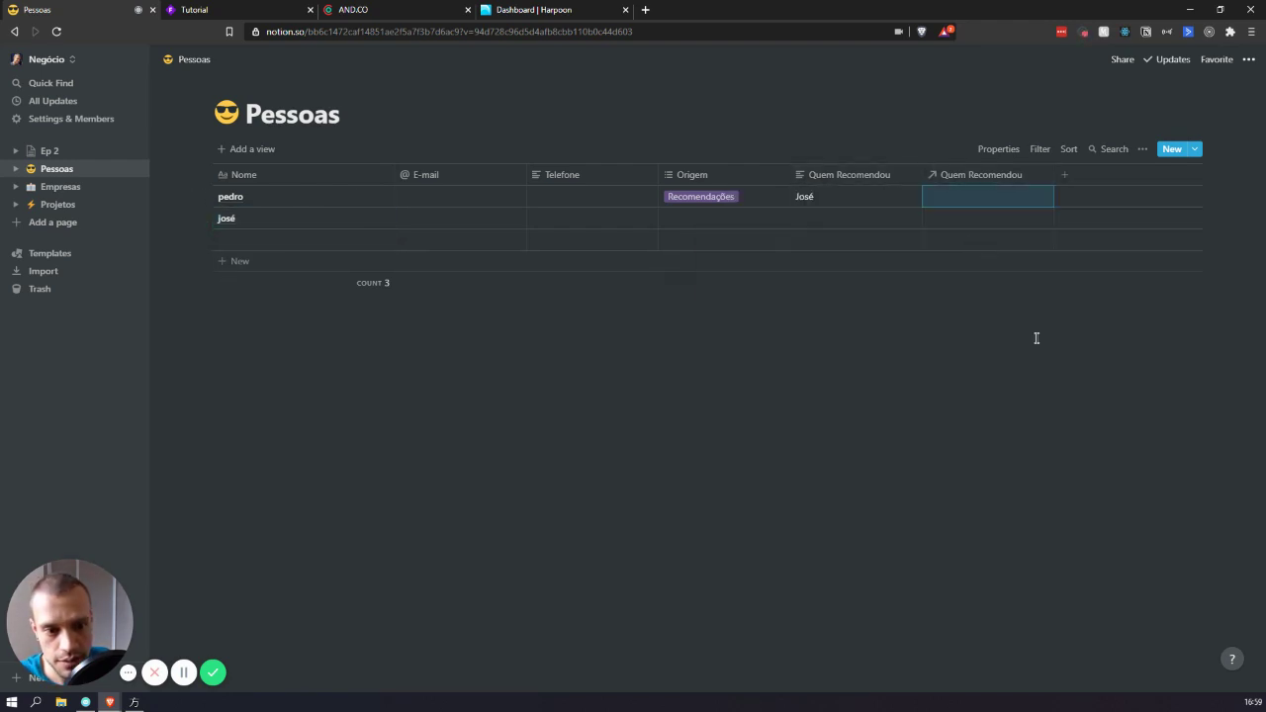
click(964, 196)
click(950, 238)
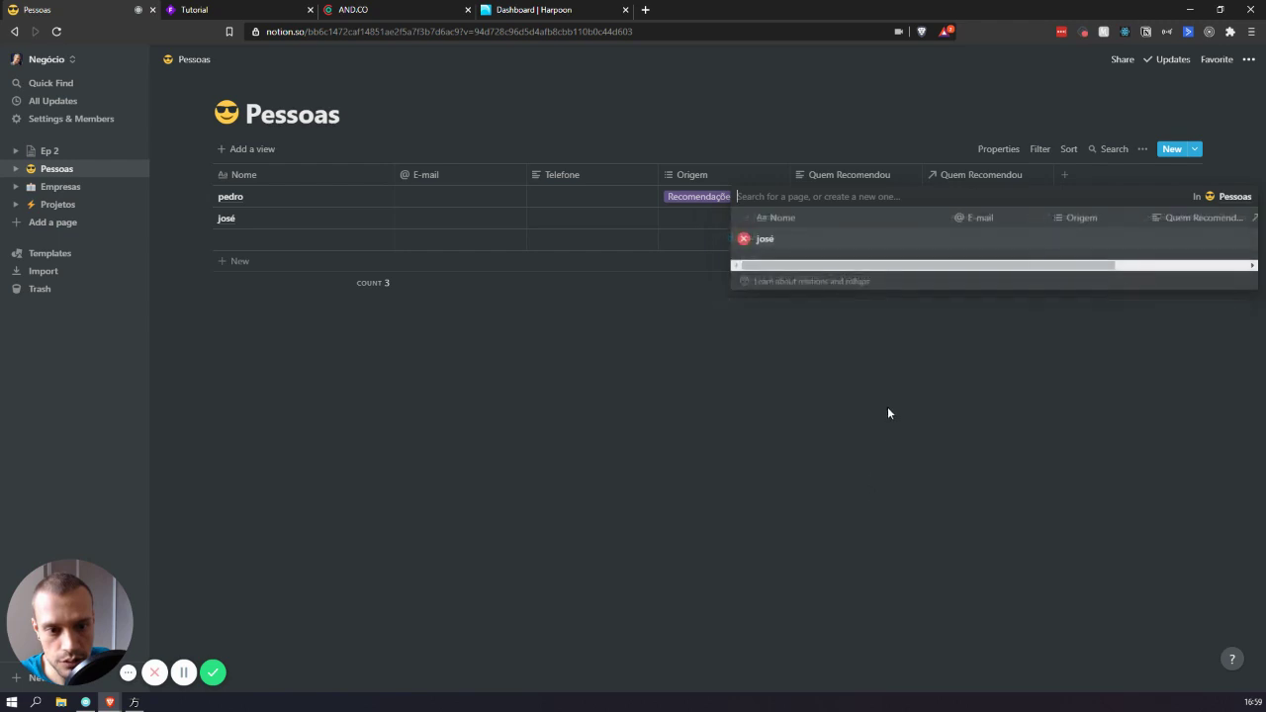
click(888, 417)
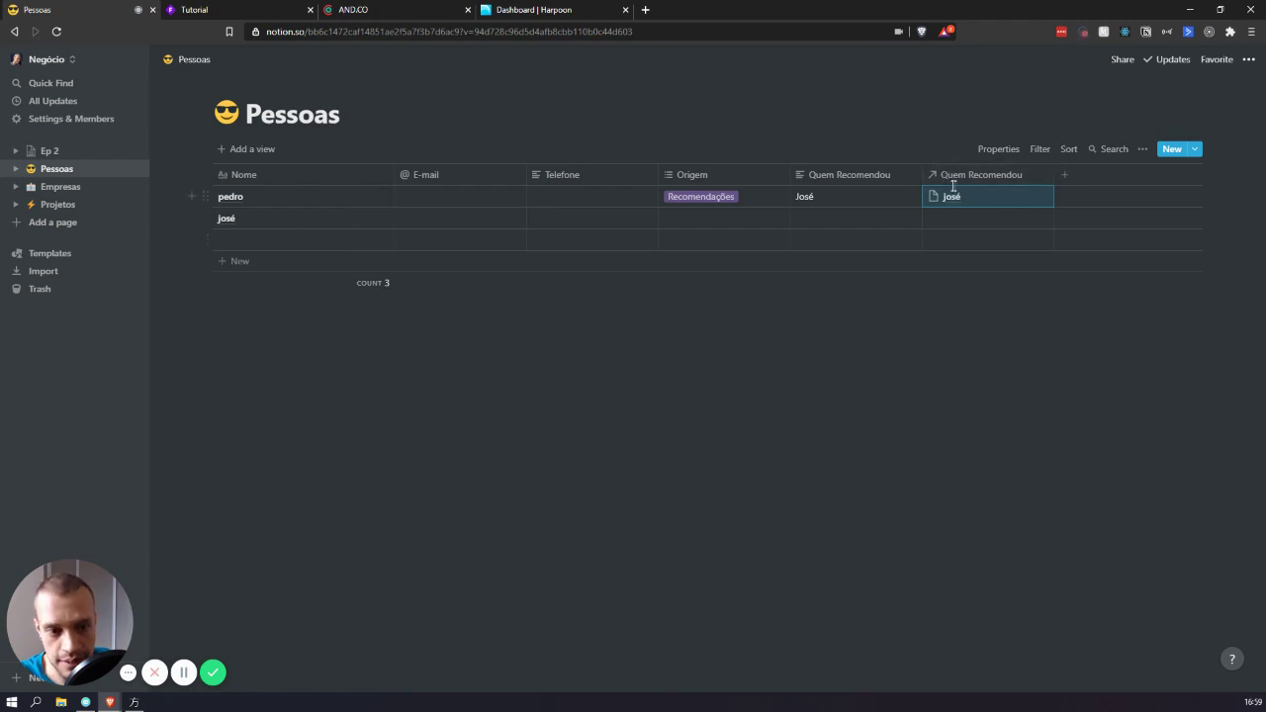
click(1025, 180)
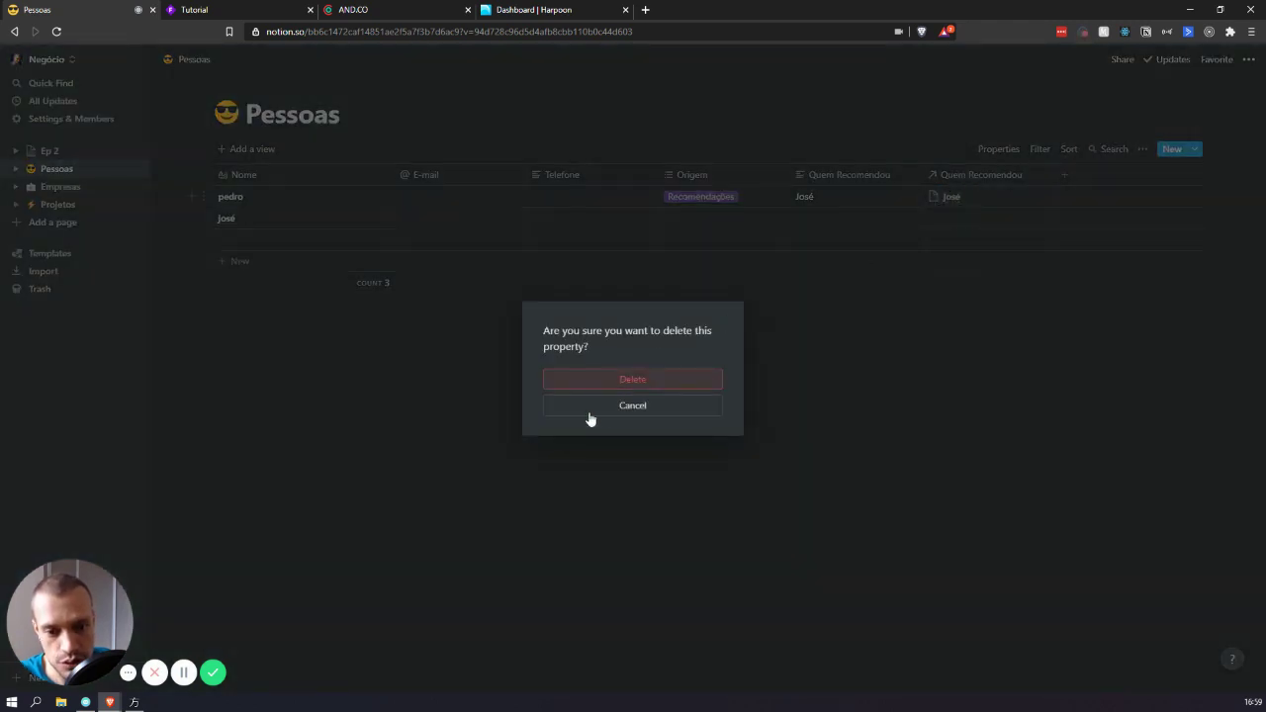
- Delete the one-way relation and recreate Quem Recomendou as a synced two-way relation to Pessoas
click(625, 382)
click(936, 175)
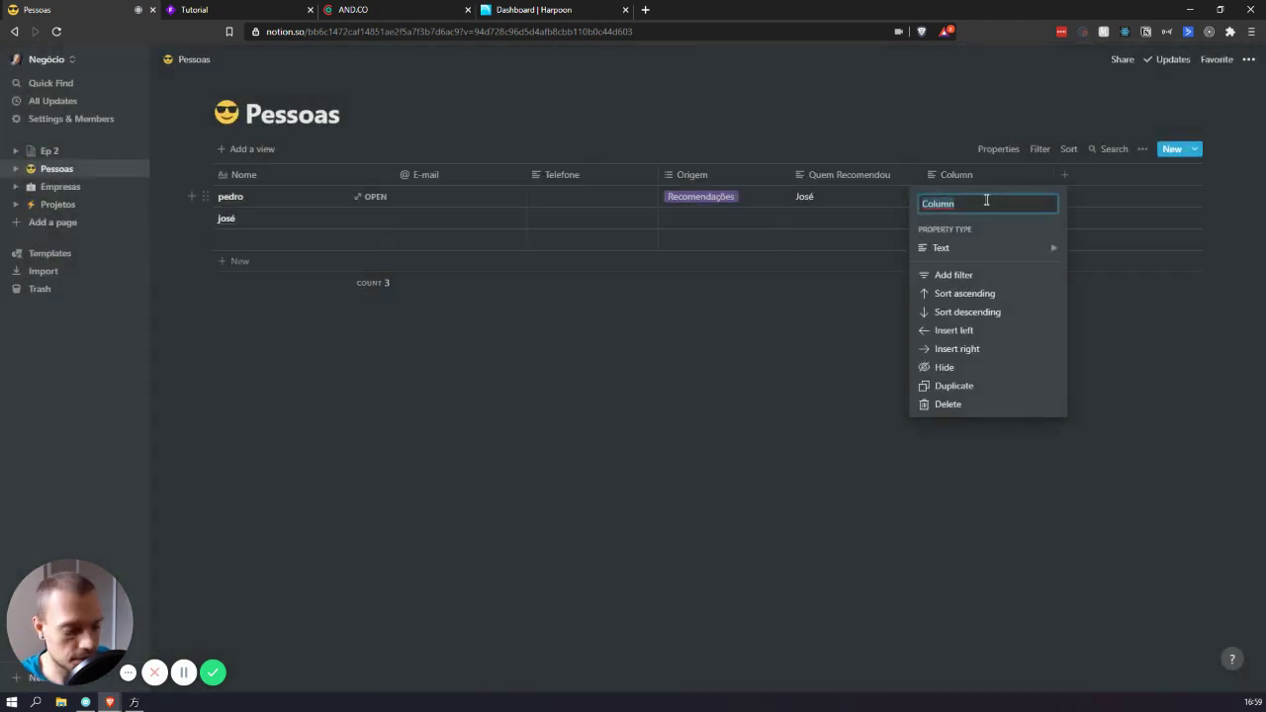
text(Quem Reco)
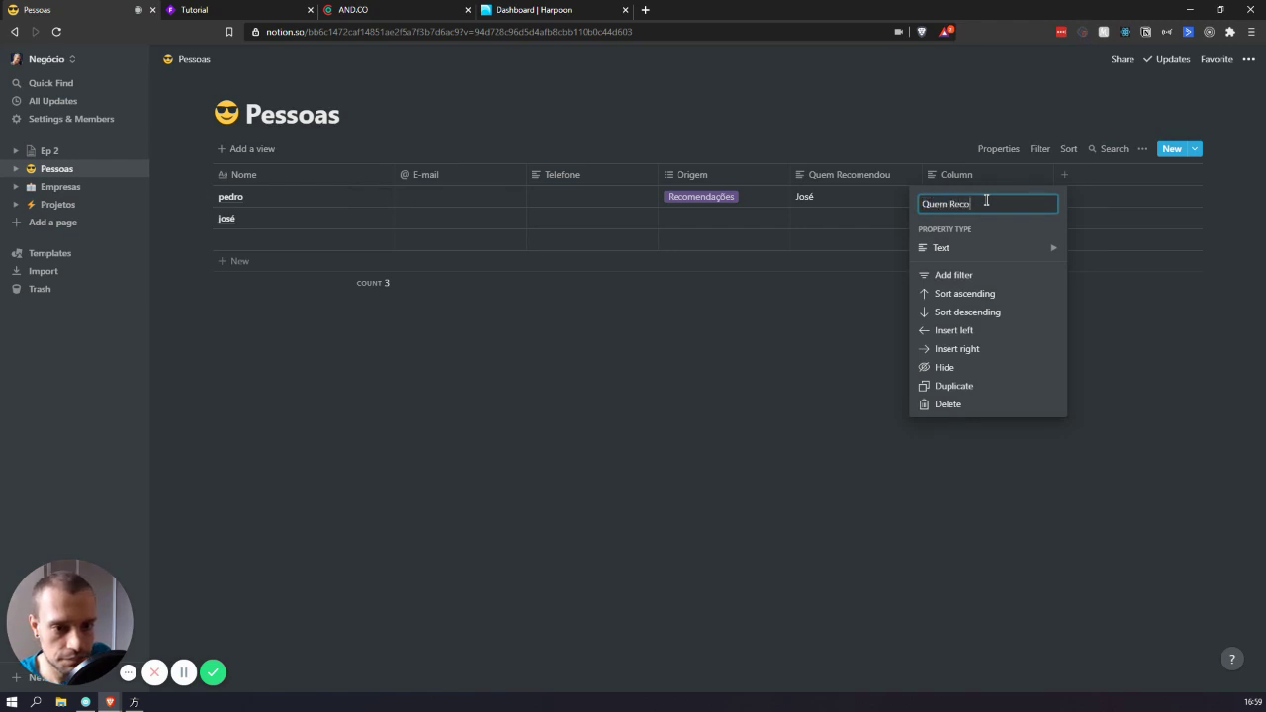
text(mendou)
mouse_move(965, 238)
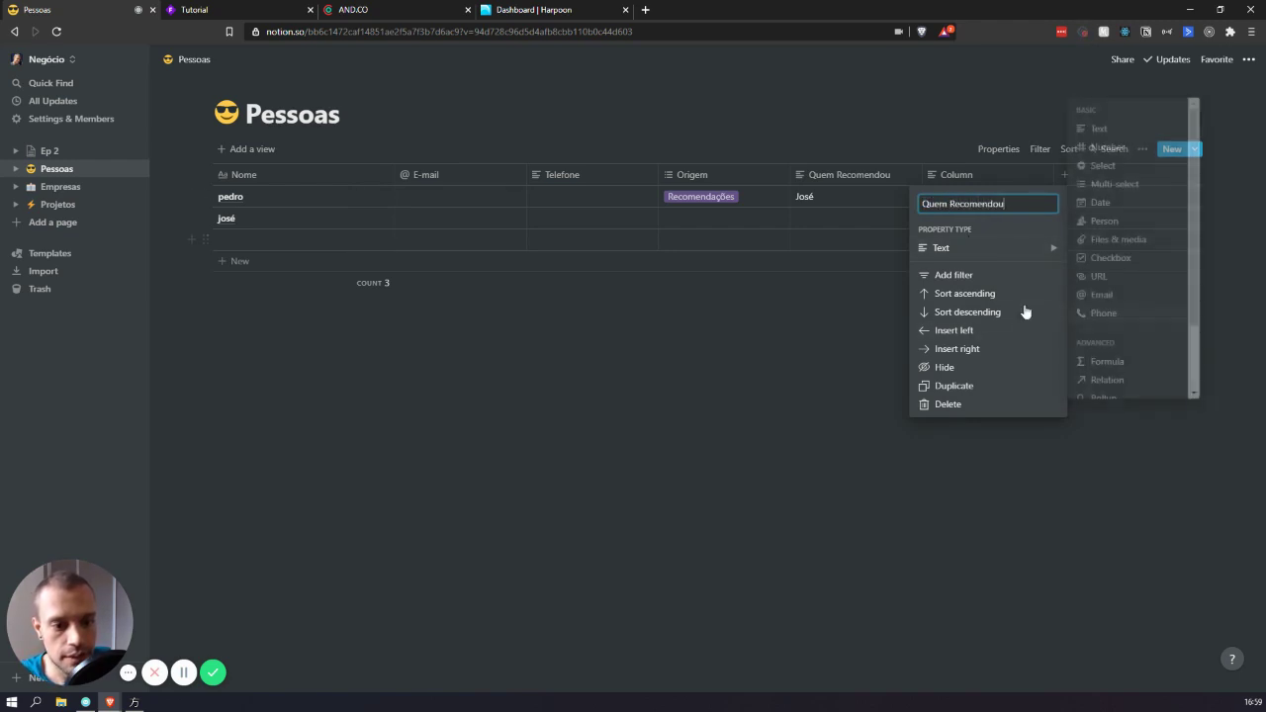
scroll(1108, 296, down, 3)
click(1108, 318)
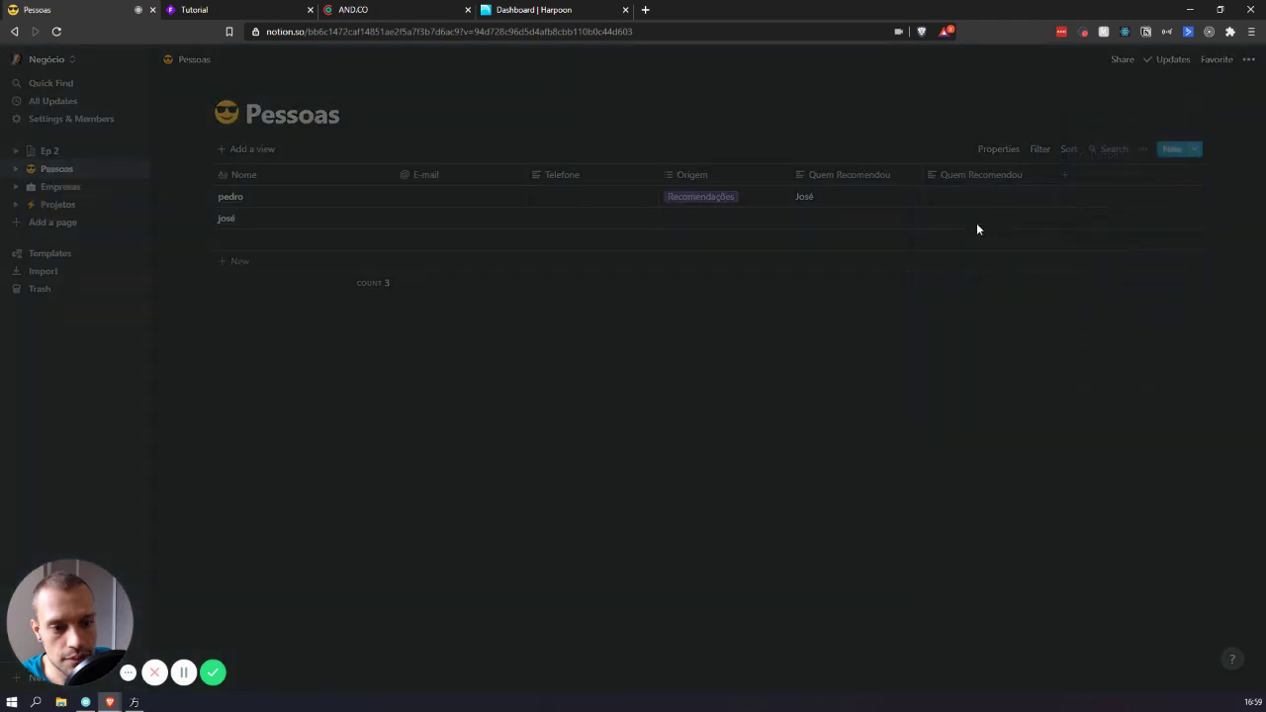
click(668, 379)
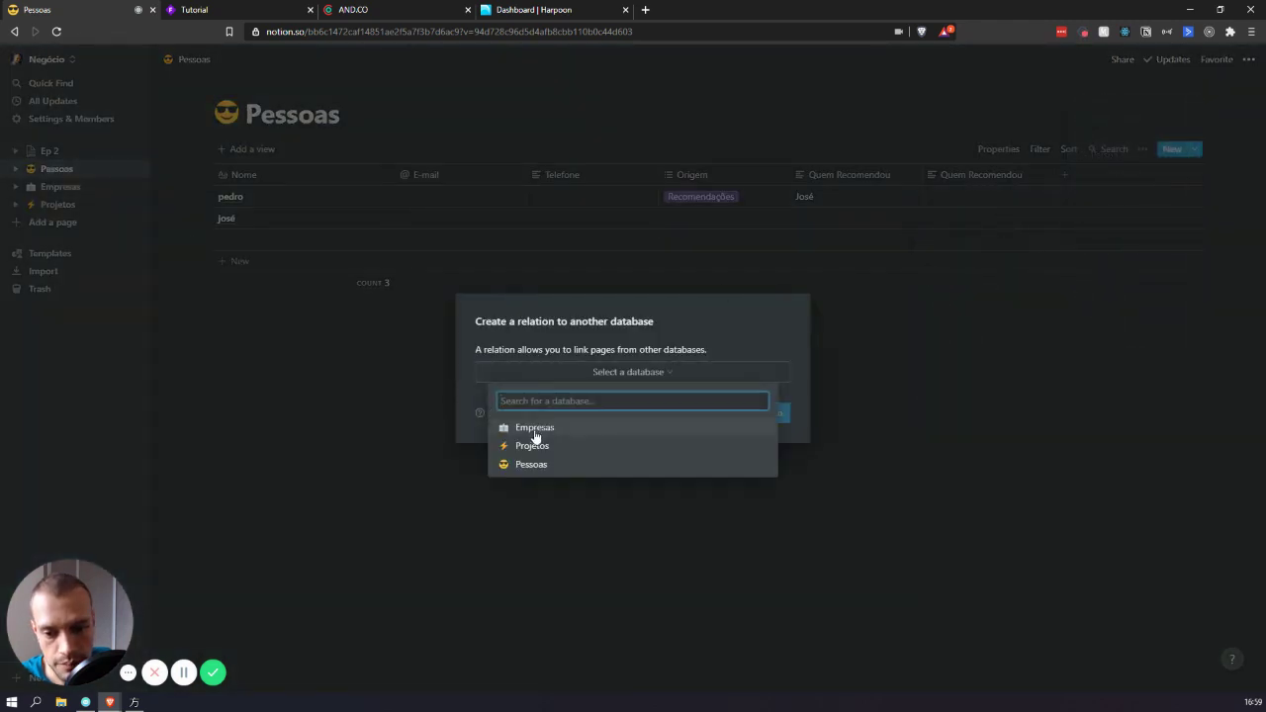
click(531, 463)
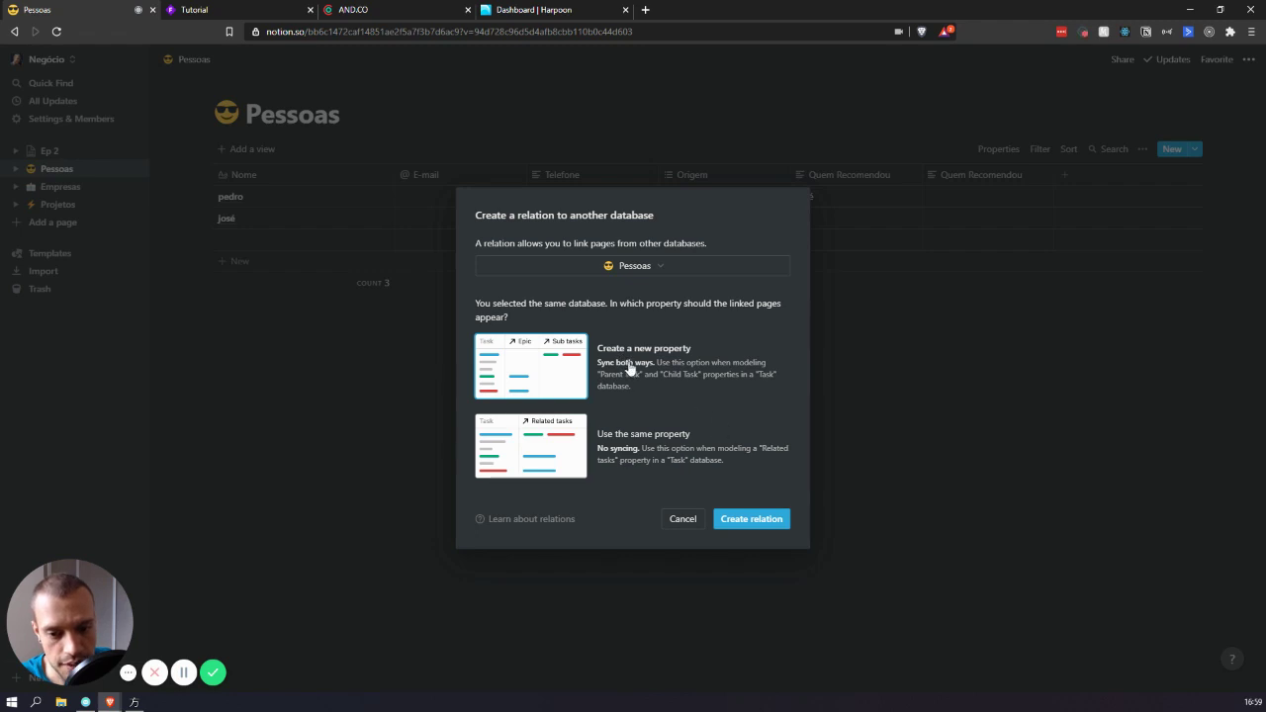
click(741, 521)
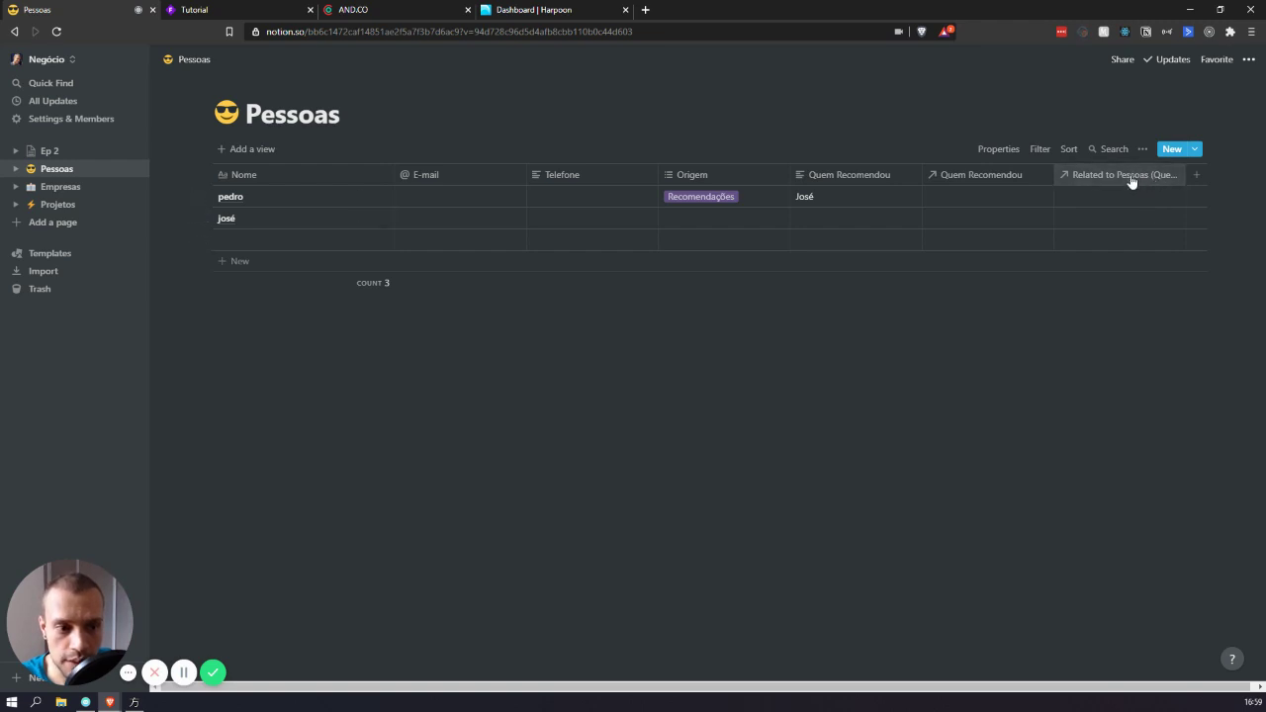
- Open the reverse Related to Pessoas column's options
click(1130, 176)
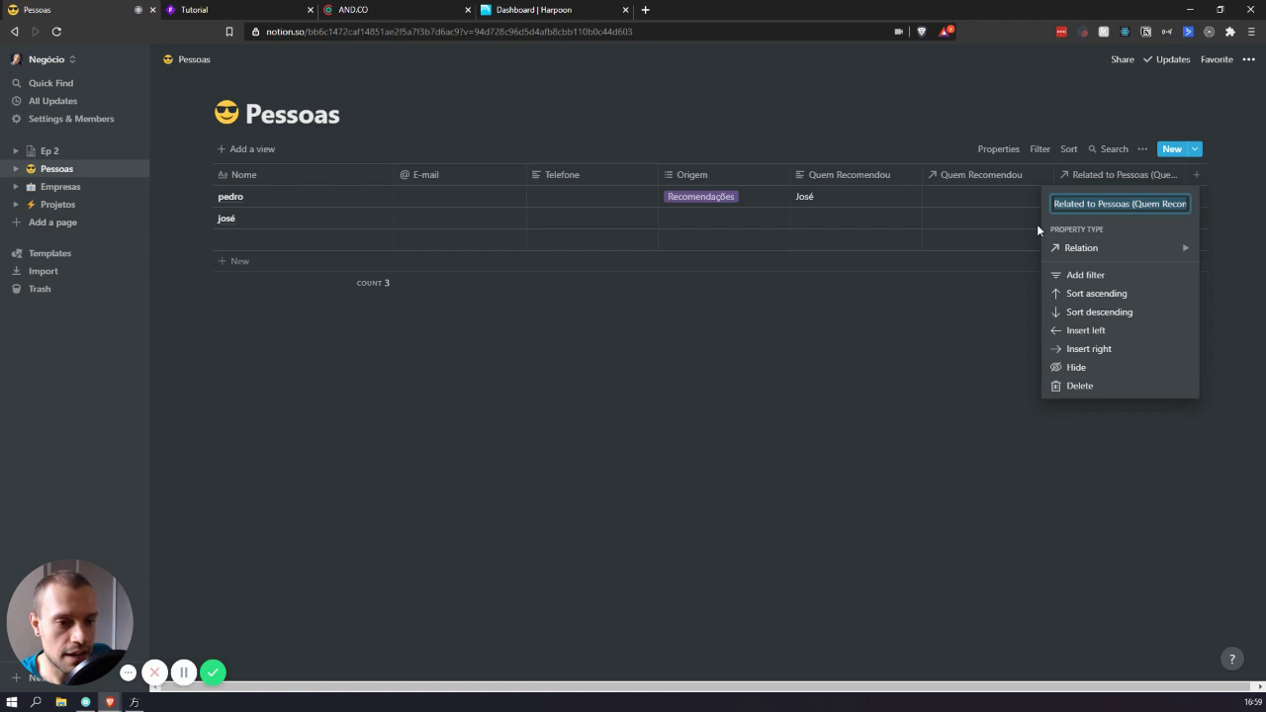
- Rename the reverse column to Recomendou Quem and link the second person as the first row's recommender
text(Recomendou Quem)
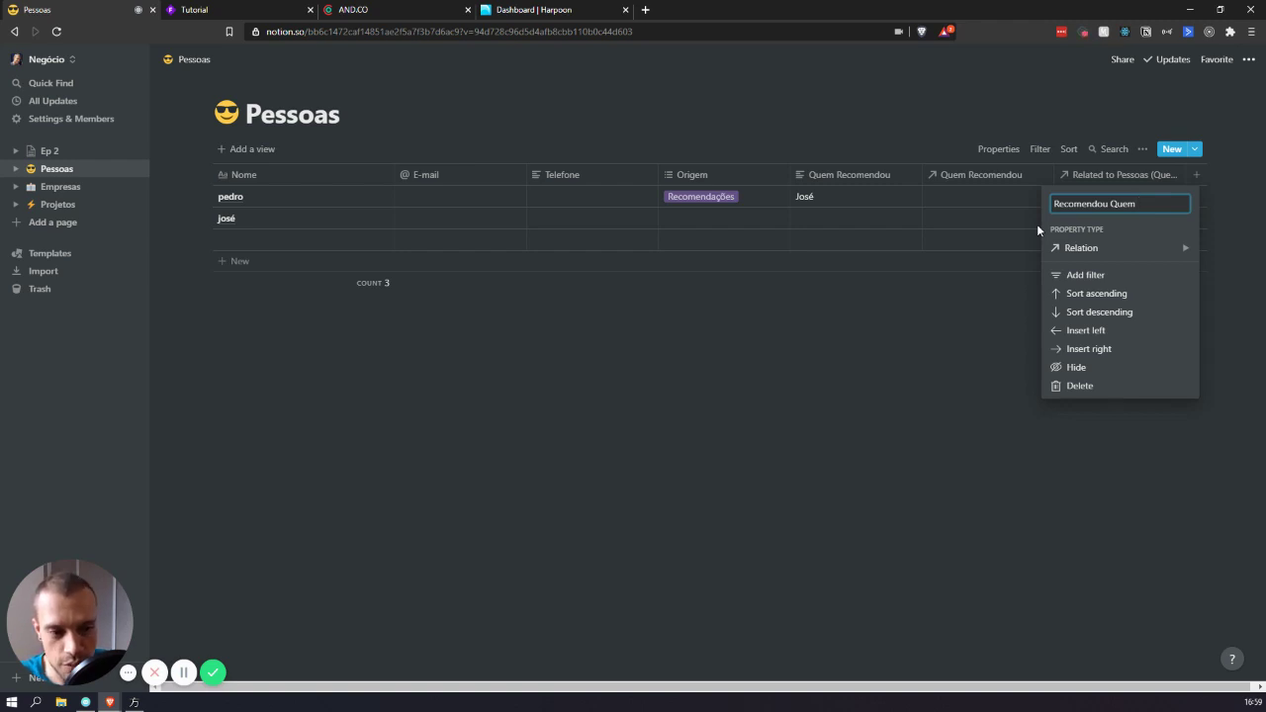
click(858, 291)
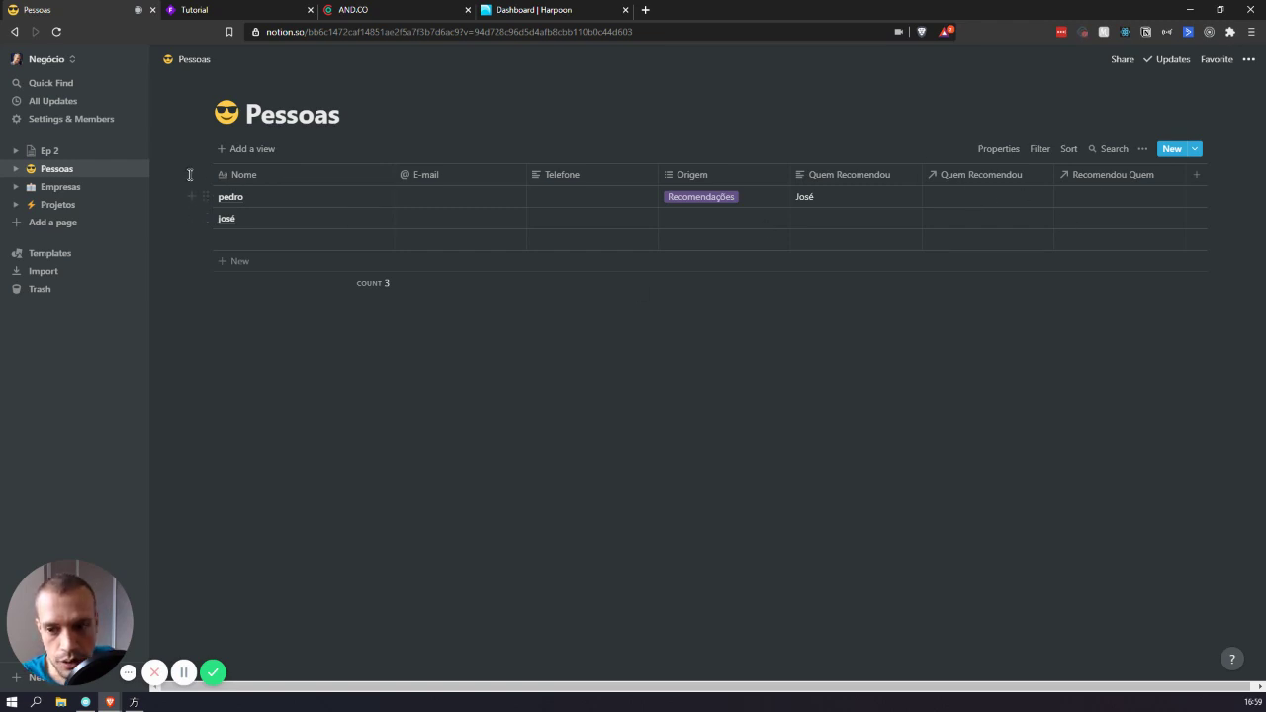
click(975, 196)
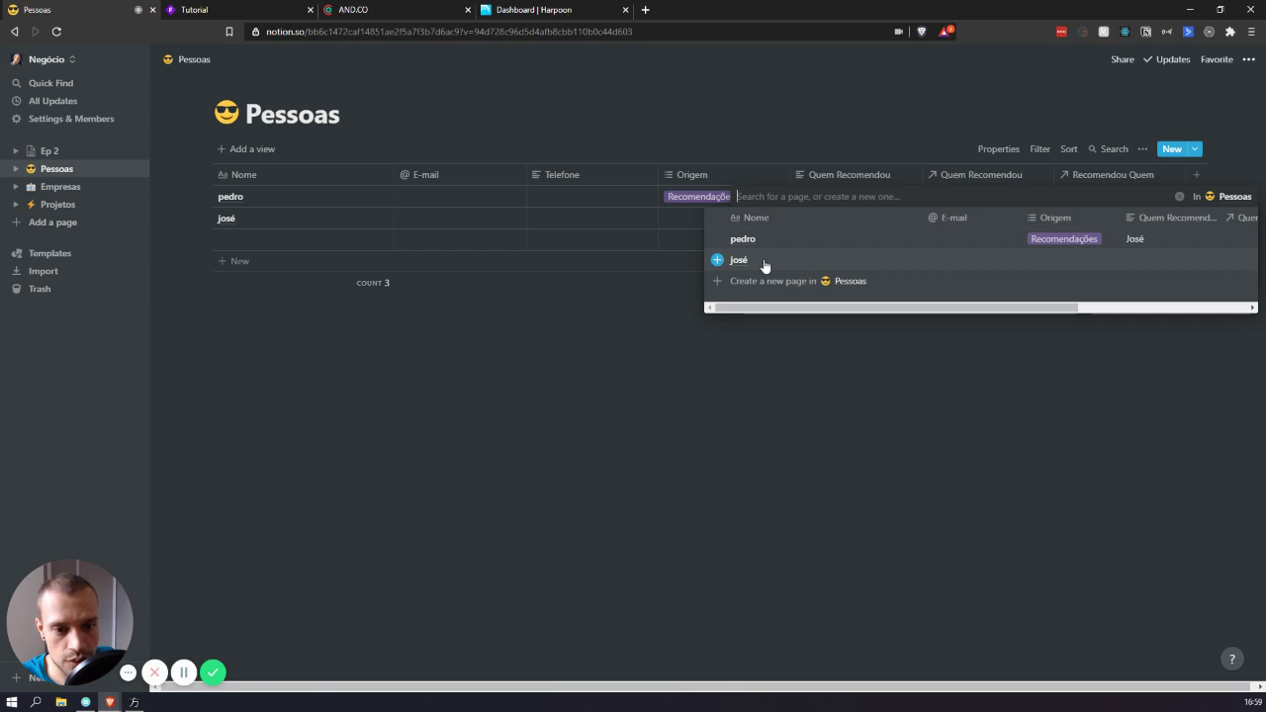
click(765, 261)
click(1076, 372)
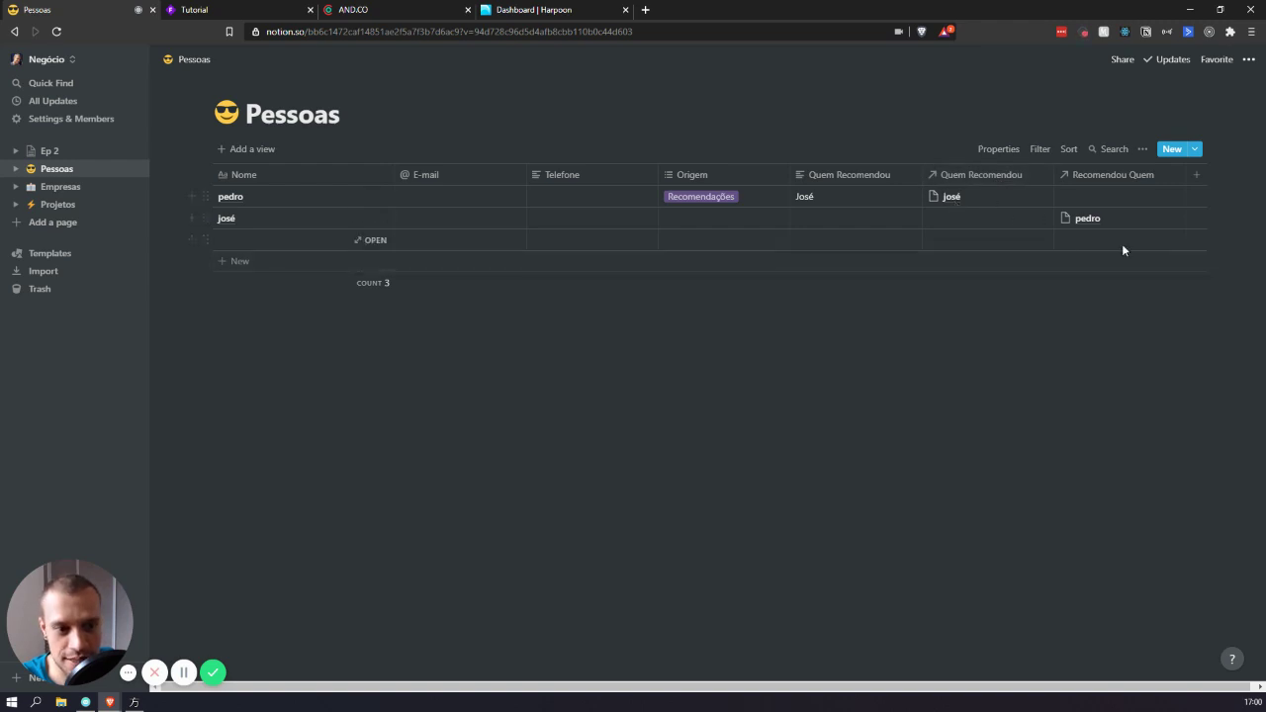
click(841, 174)
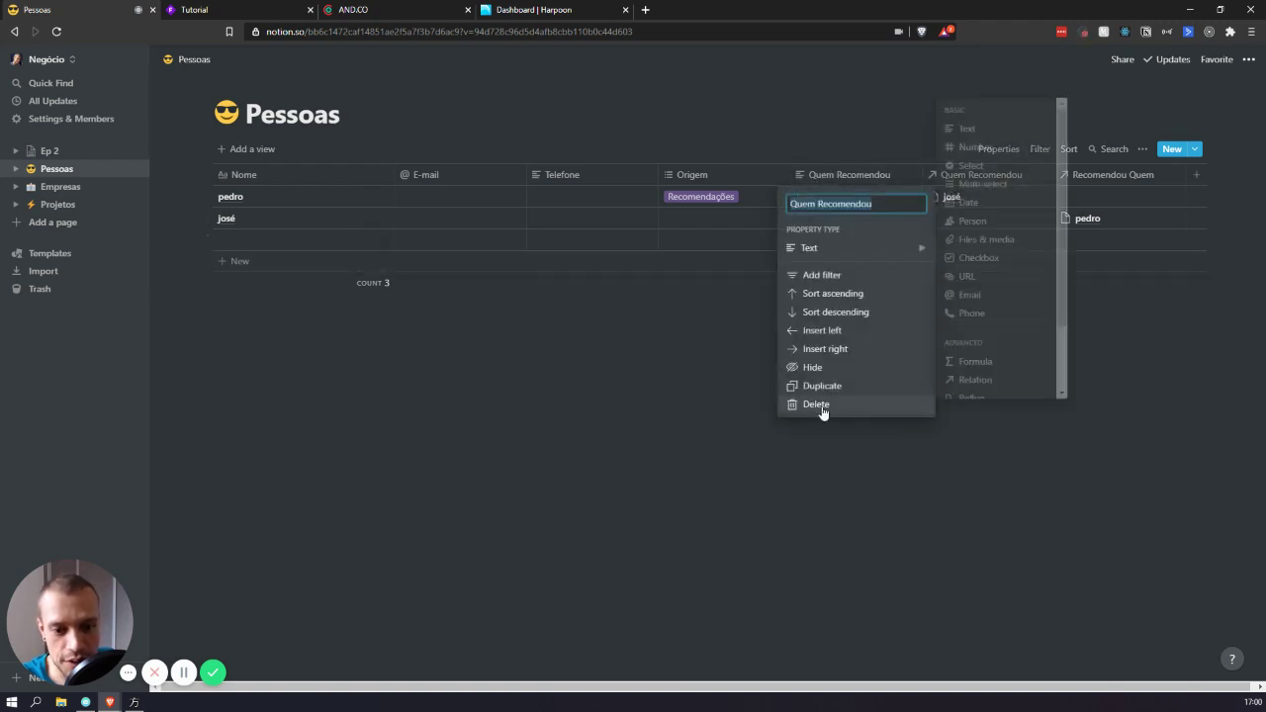
- Delete the old text-type Quem Recomendou column and confirm
click(821, 407)
click(656, 379)
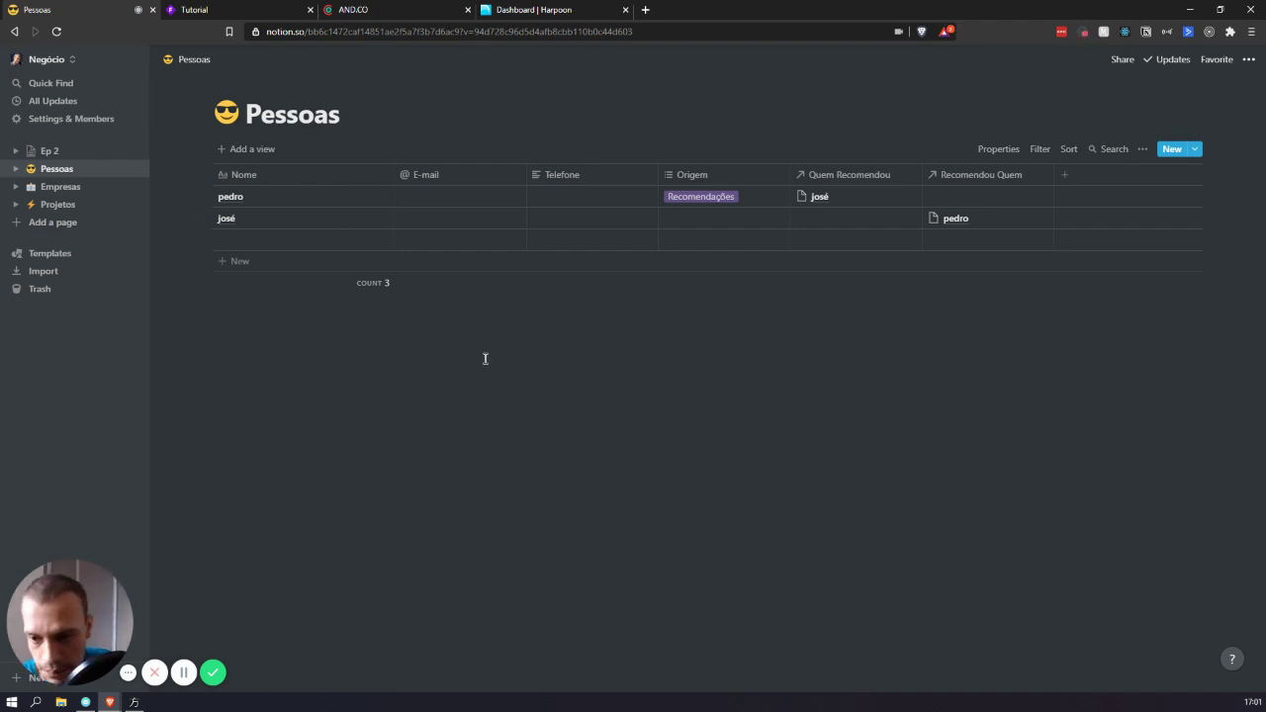
click(184, 673)
click(184, 674)
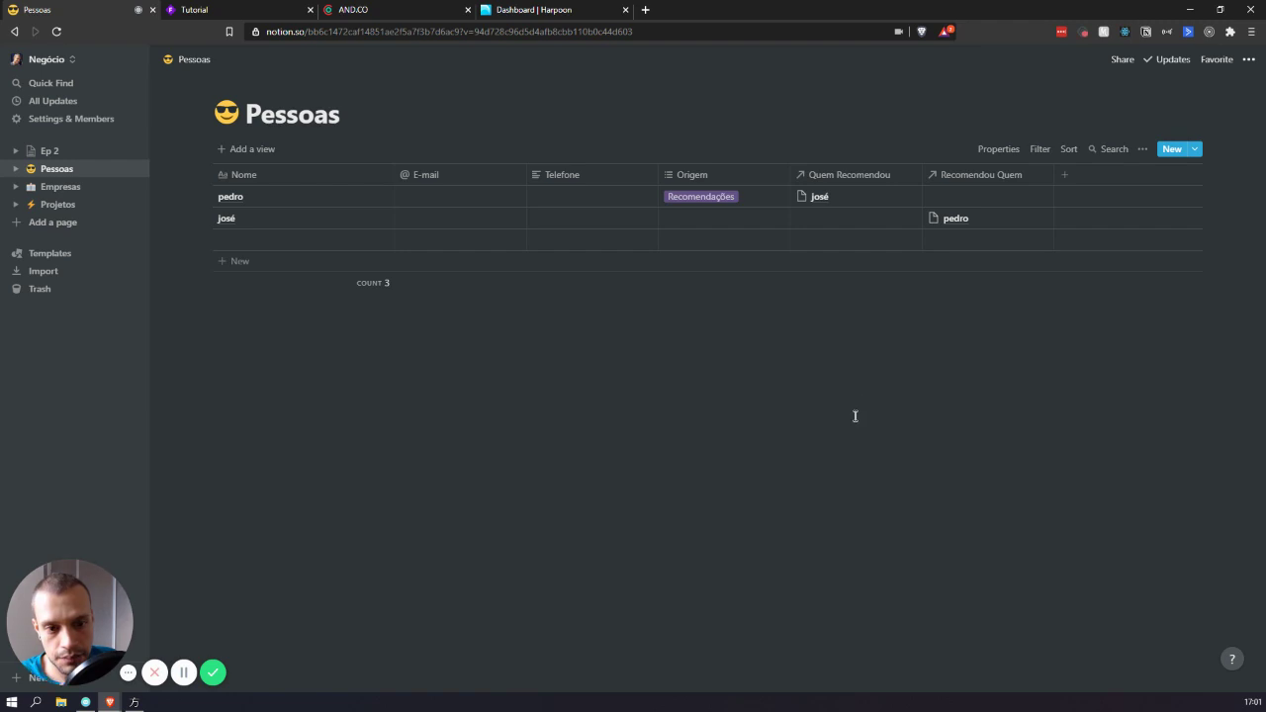
- Add an Empresas column to Pessoas as a relation to the Empresas database
click(1091, 182)
text(Empresas)
mouse_move(1135, 248)
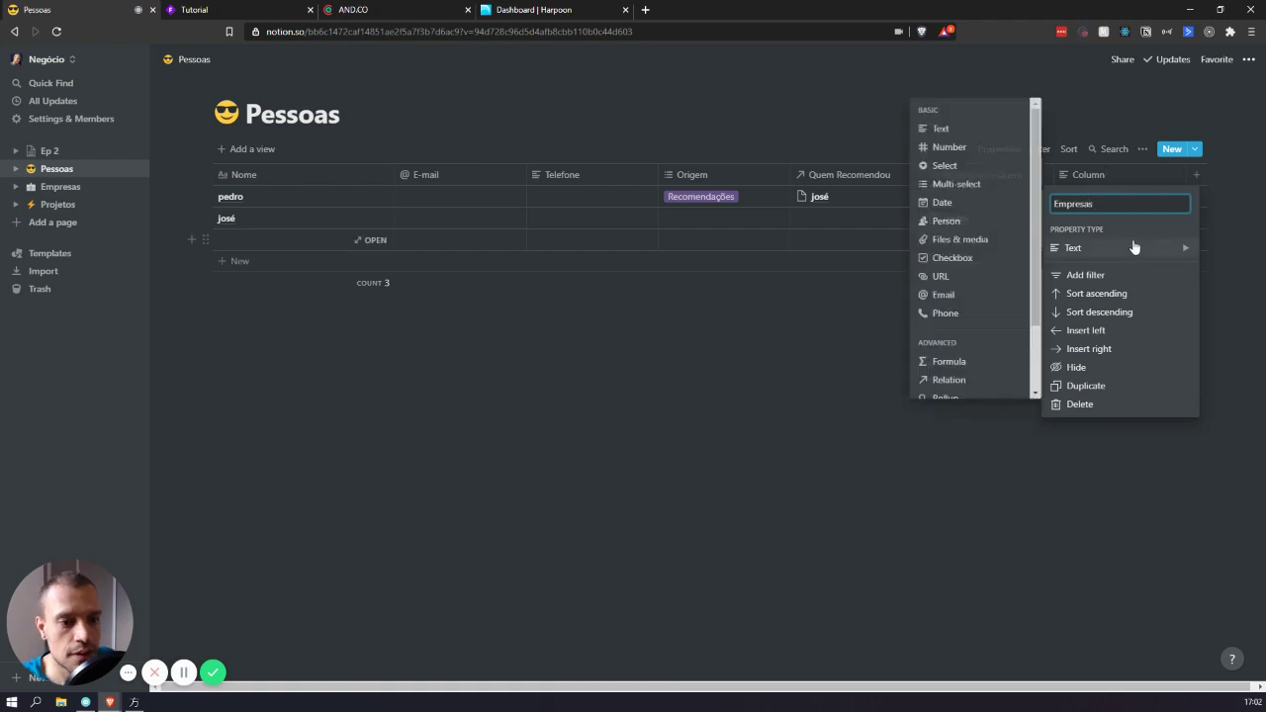
click(959, 385)
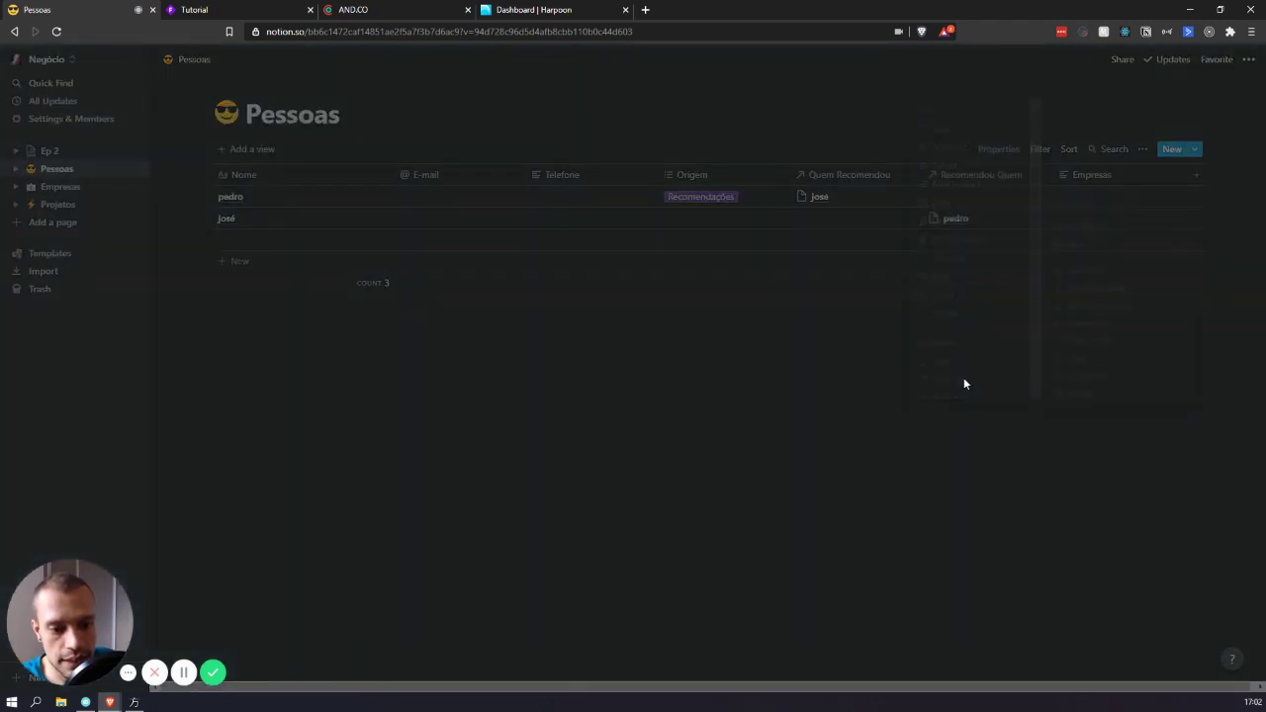
click(585, 374)
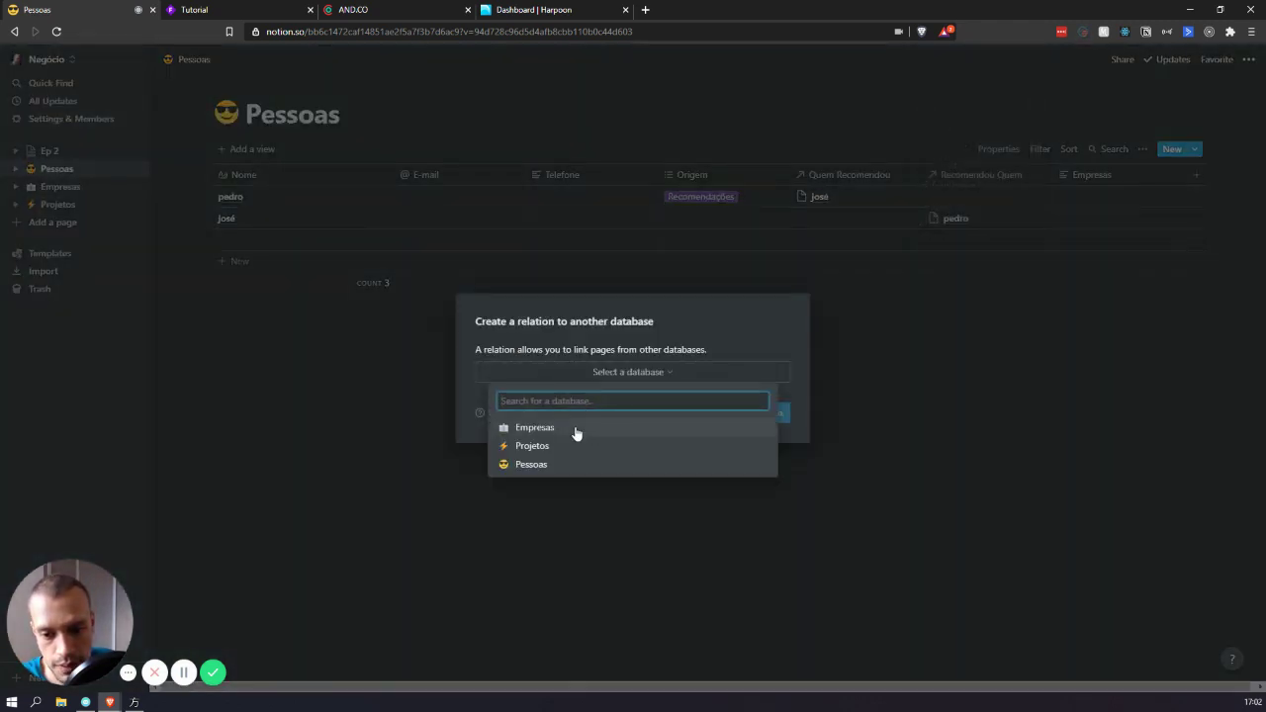
click(565, 430)
click(762, 414)
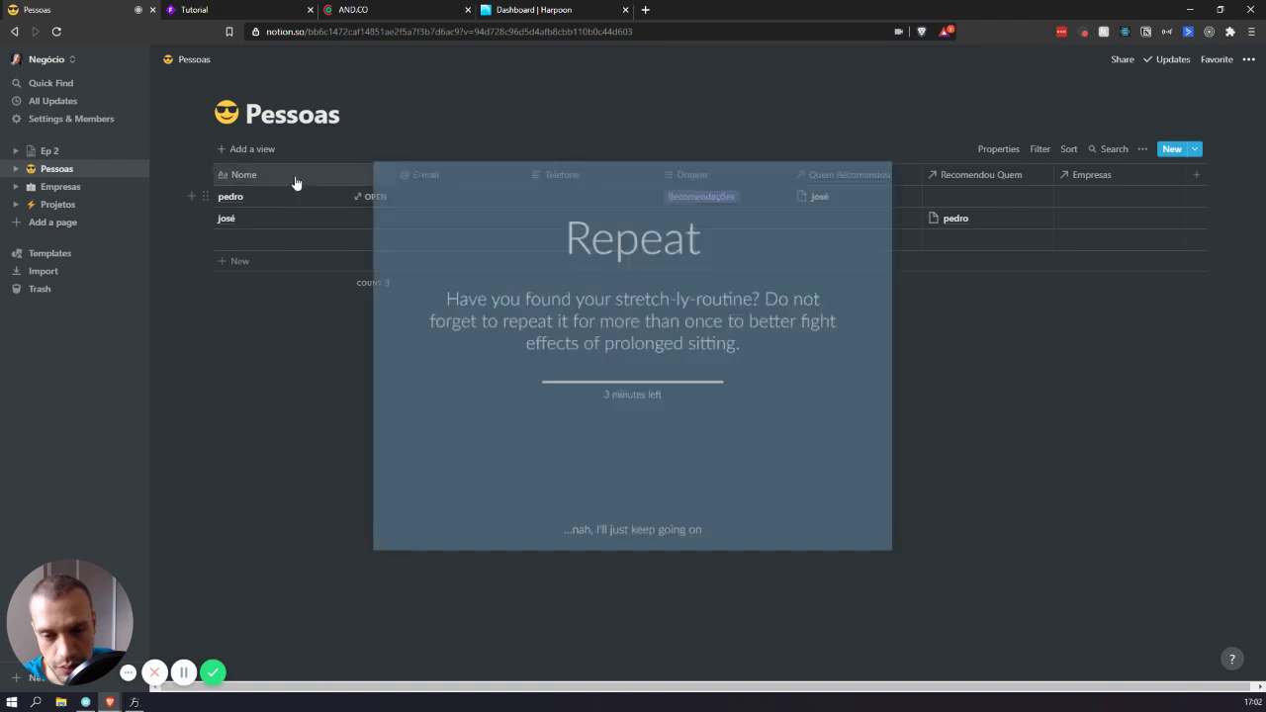
click(638, 531)
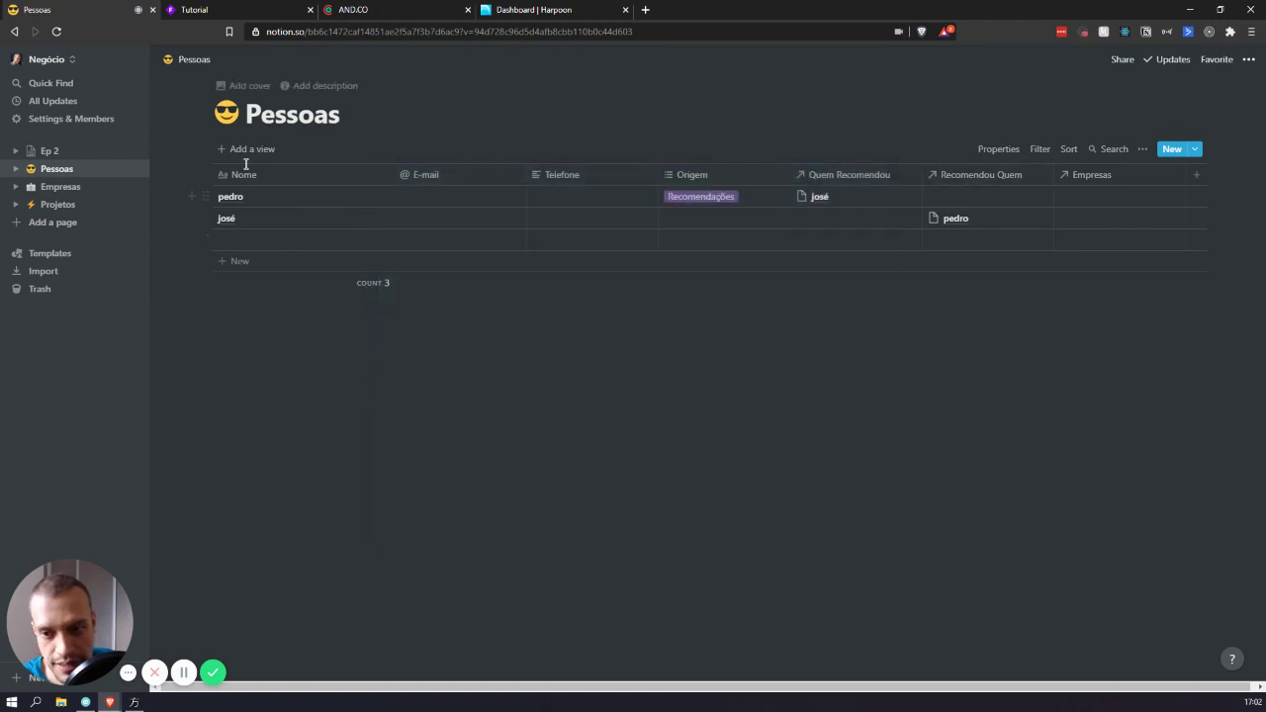
- Check the empty Empresas relation picker, select and clear the rows, then add a new column
click(1091, 194)
key(Escape)
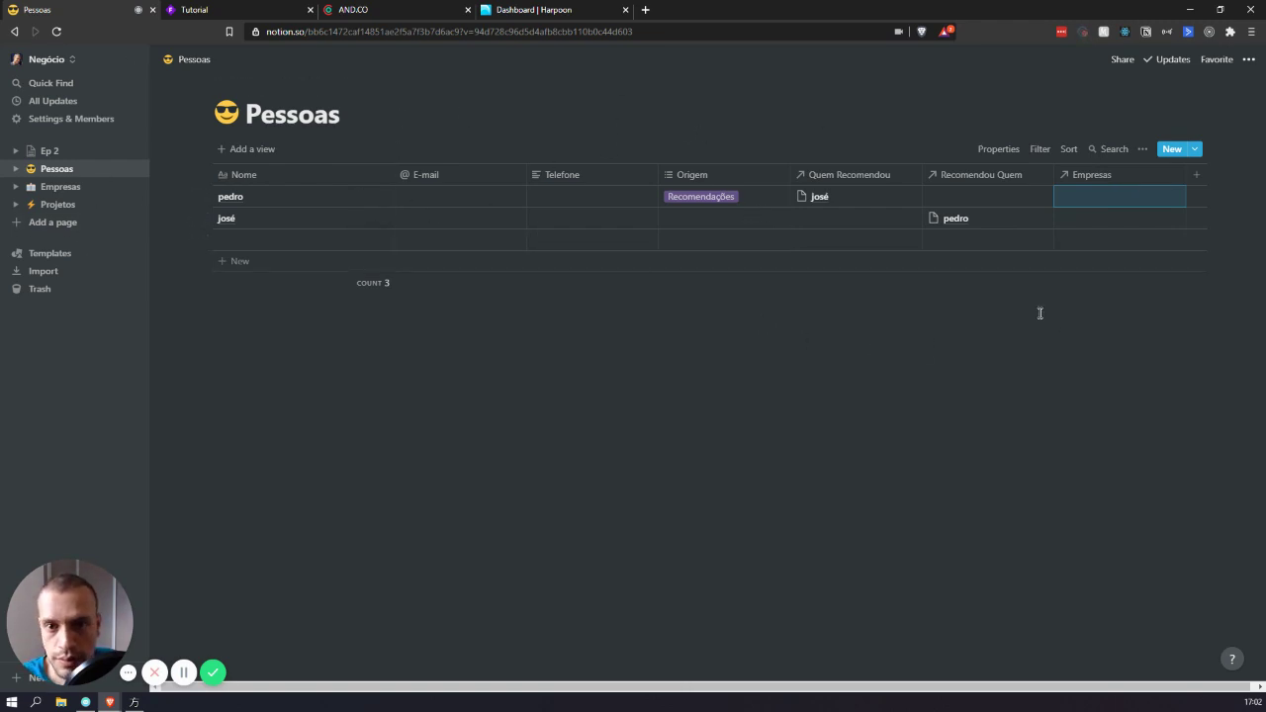
drag(1077, 362, 368, 203)
click(727, 394)
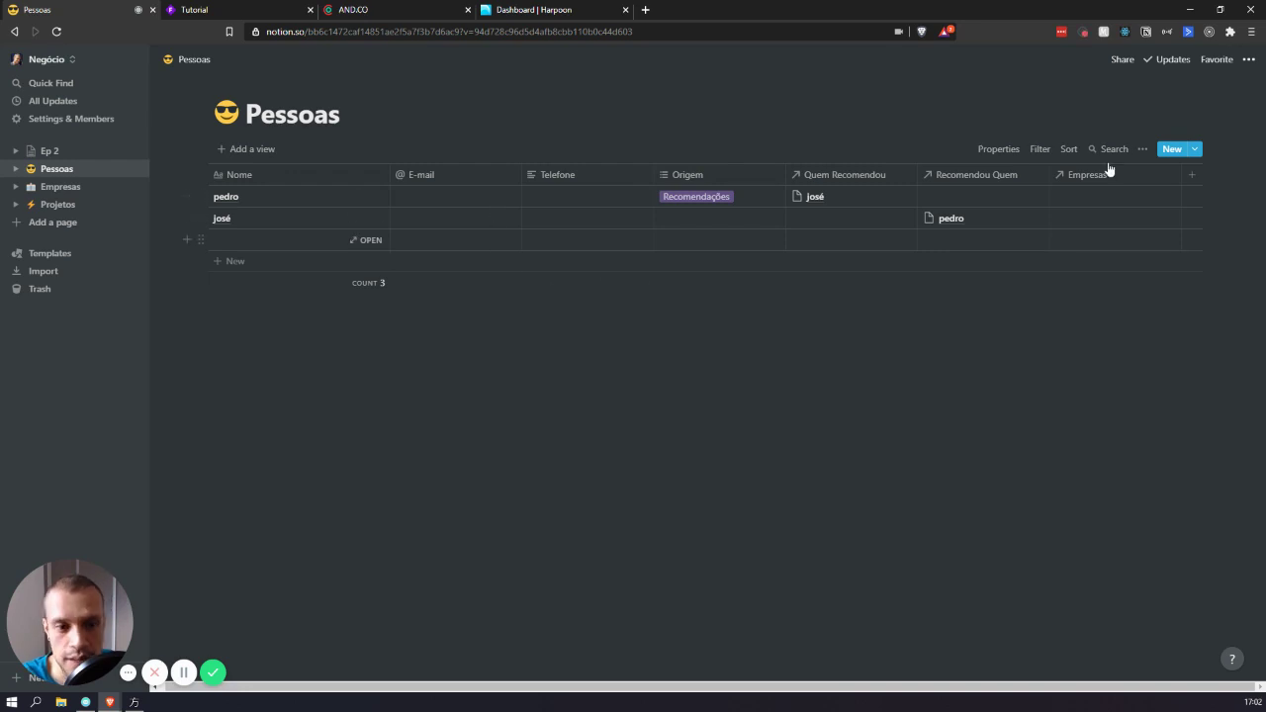
click(1192, 178)
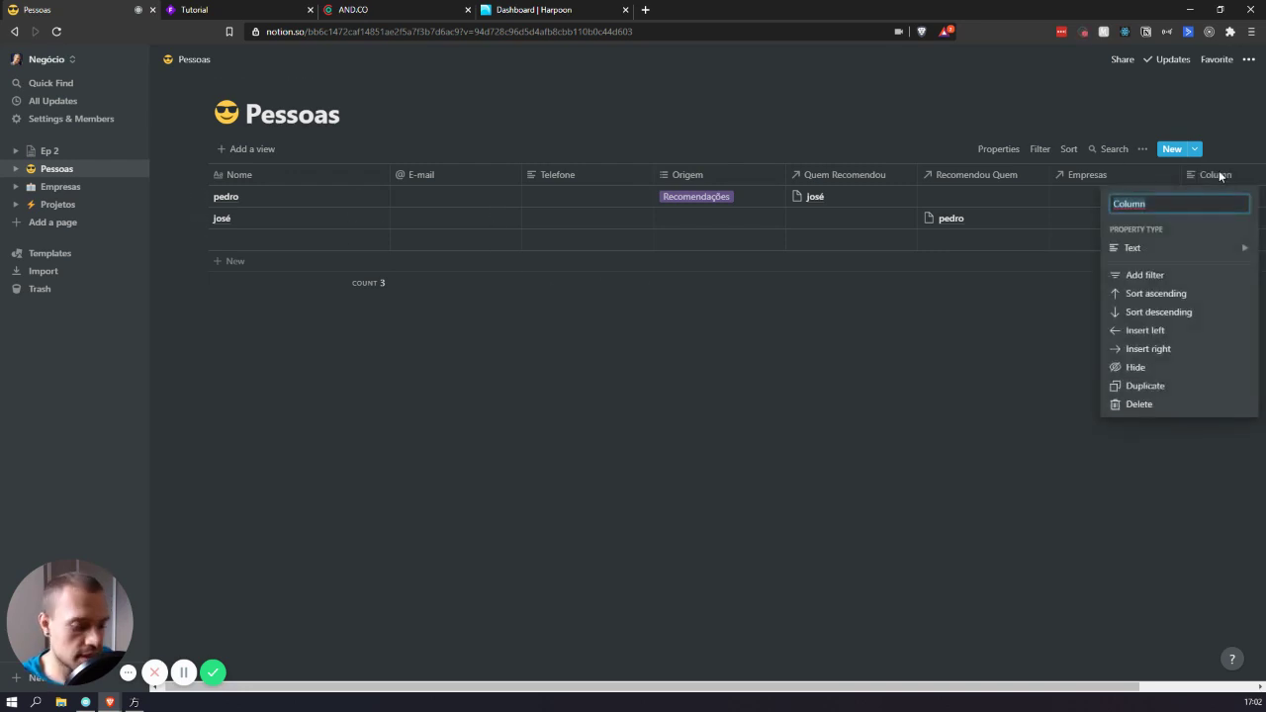
- Name the new text column Endereço
text(Endereço)
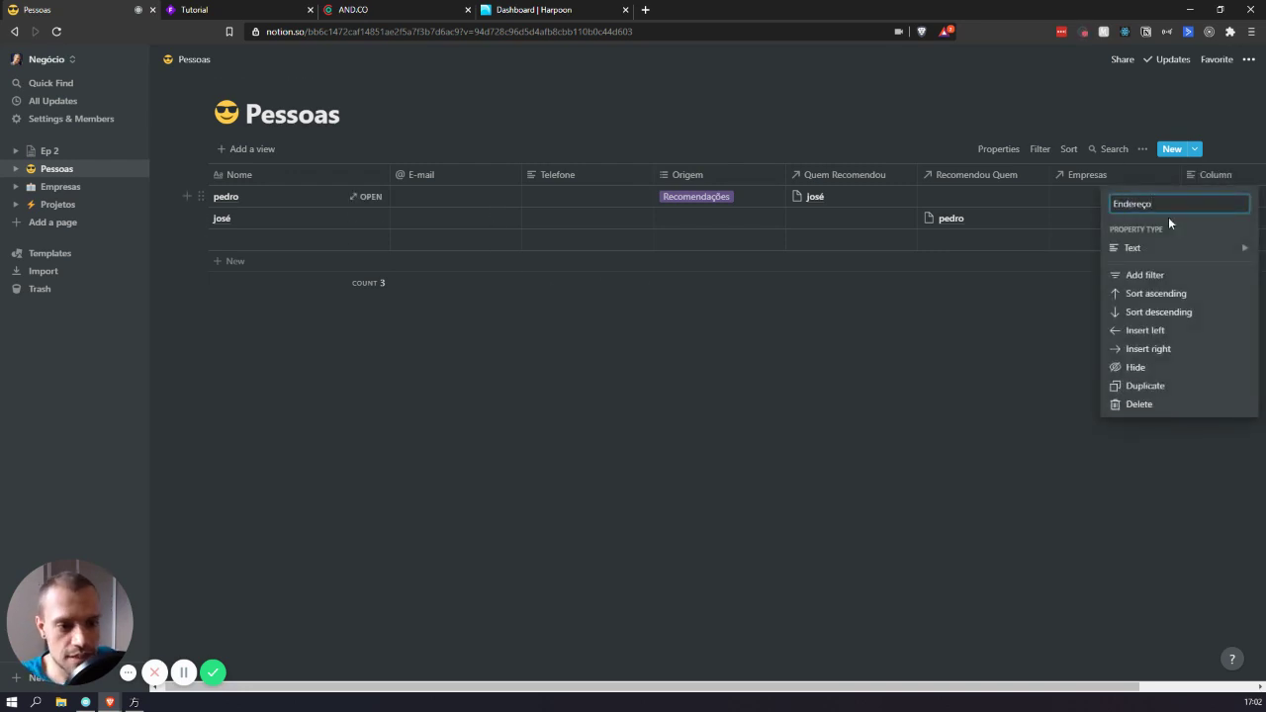
mouse_move(1191, 250)
click(989, 341)
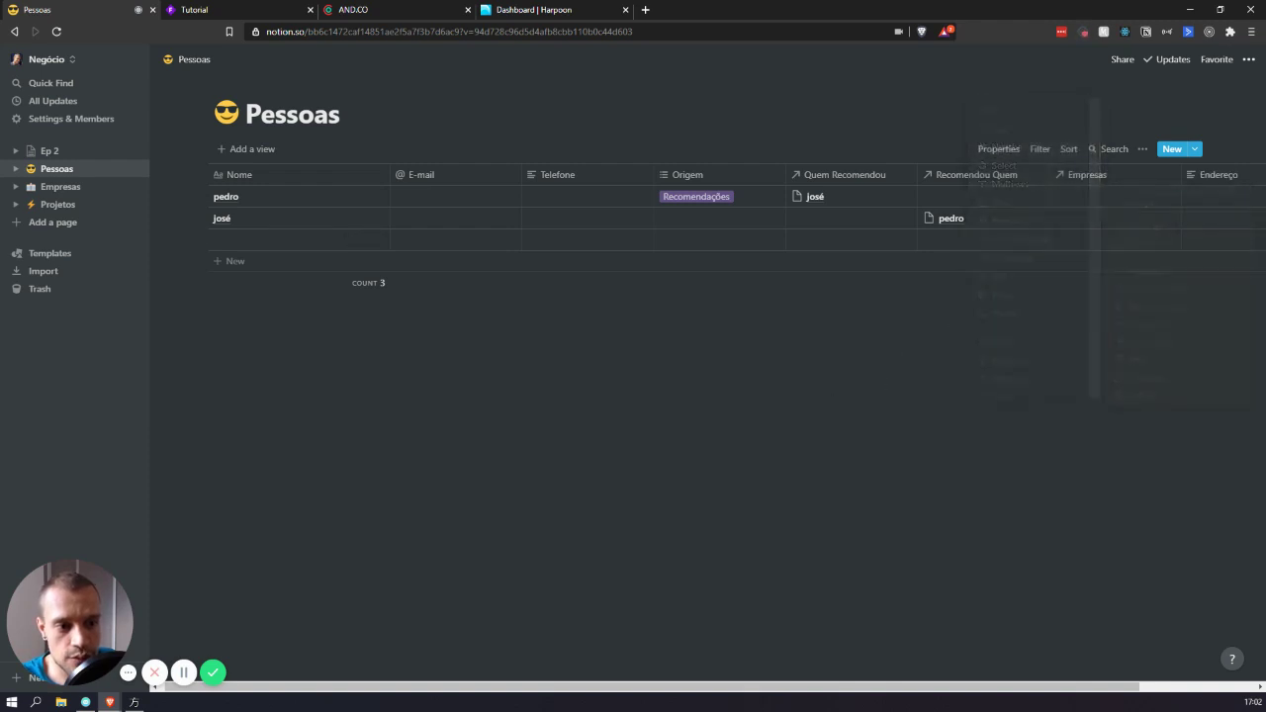
- Add a CPF text column after Endereço
scroll(1058, 333, right, 2)
click(1197, 176)
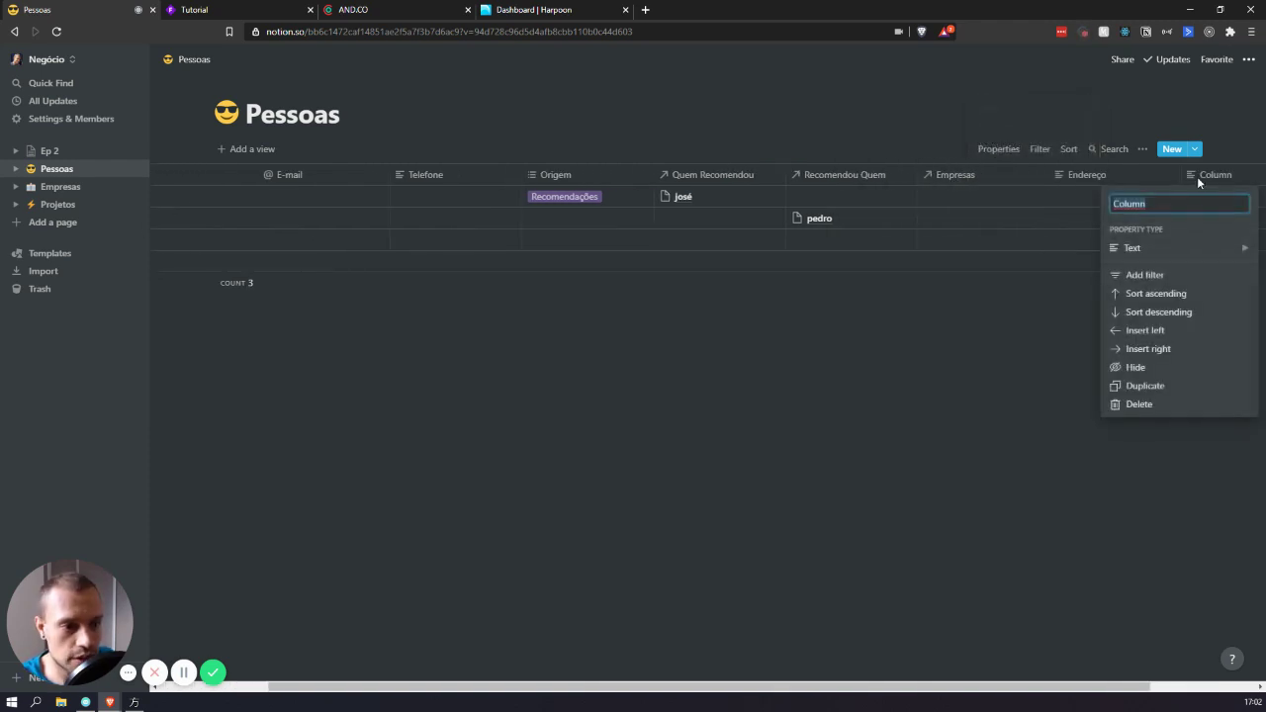
text(CD)
key(BackSpace)
text(PF)
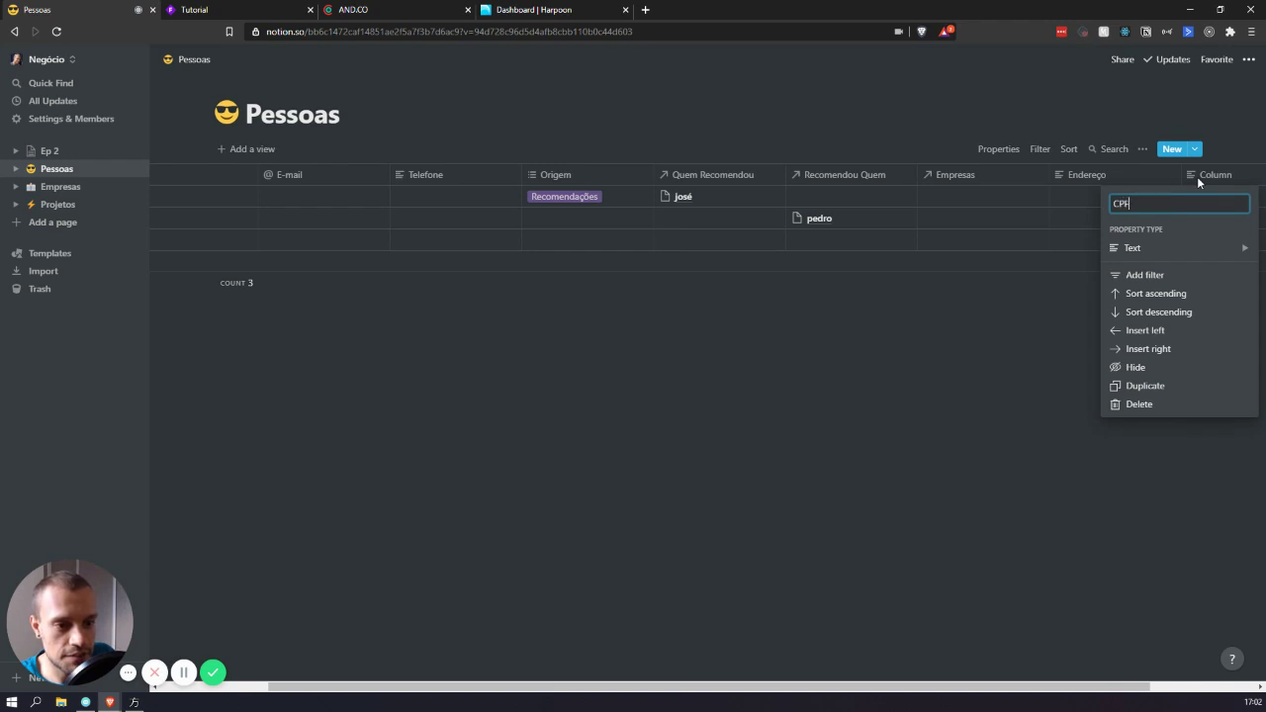
key(Return)
scroll(1155, 175, right, 2)
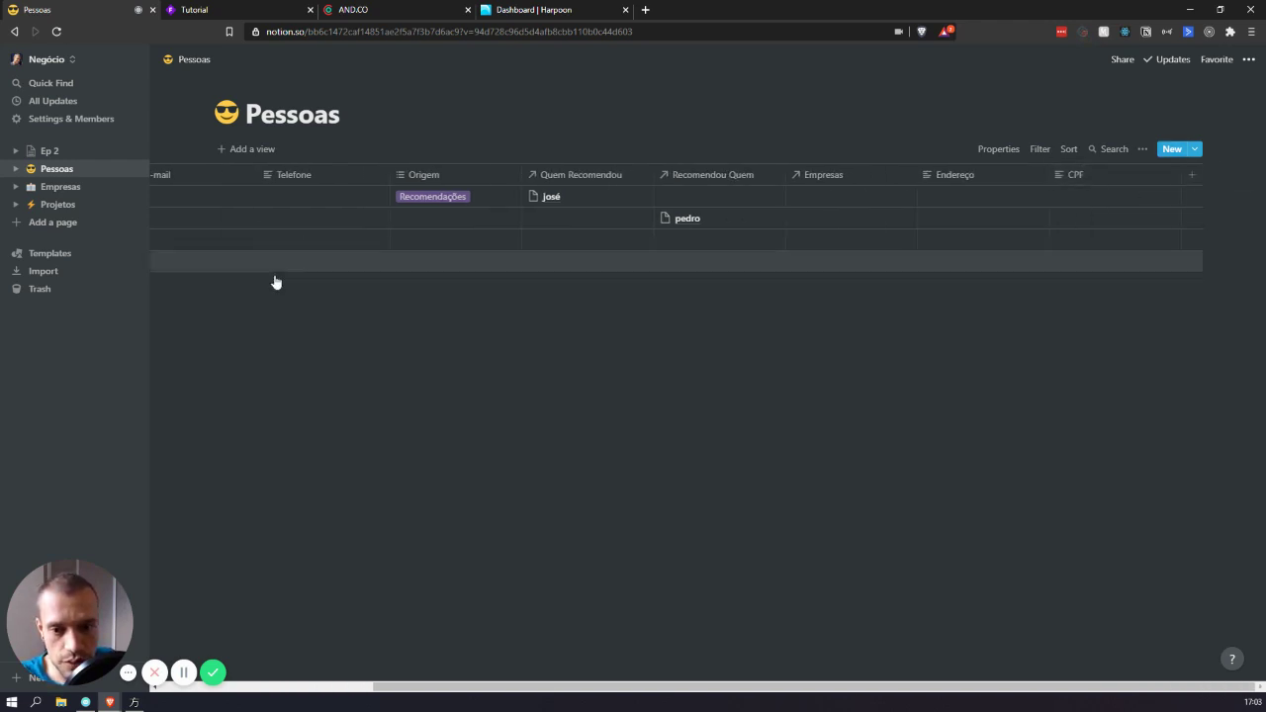
scroll(664, 353, left, 2)
scroll(702, 278, right, 2)
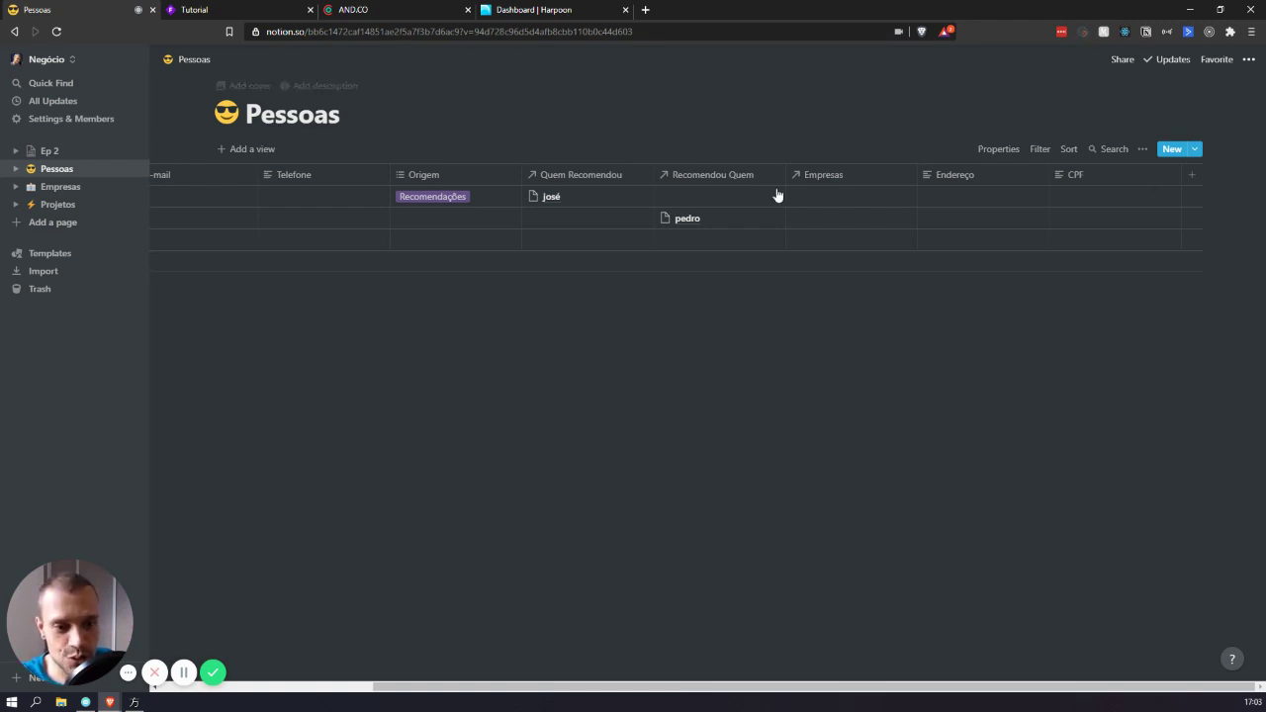
scroll(855, 235, left, 3)
scroll(890, 217, right, 3)
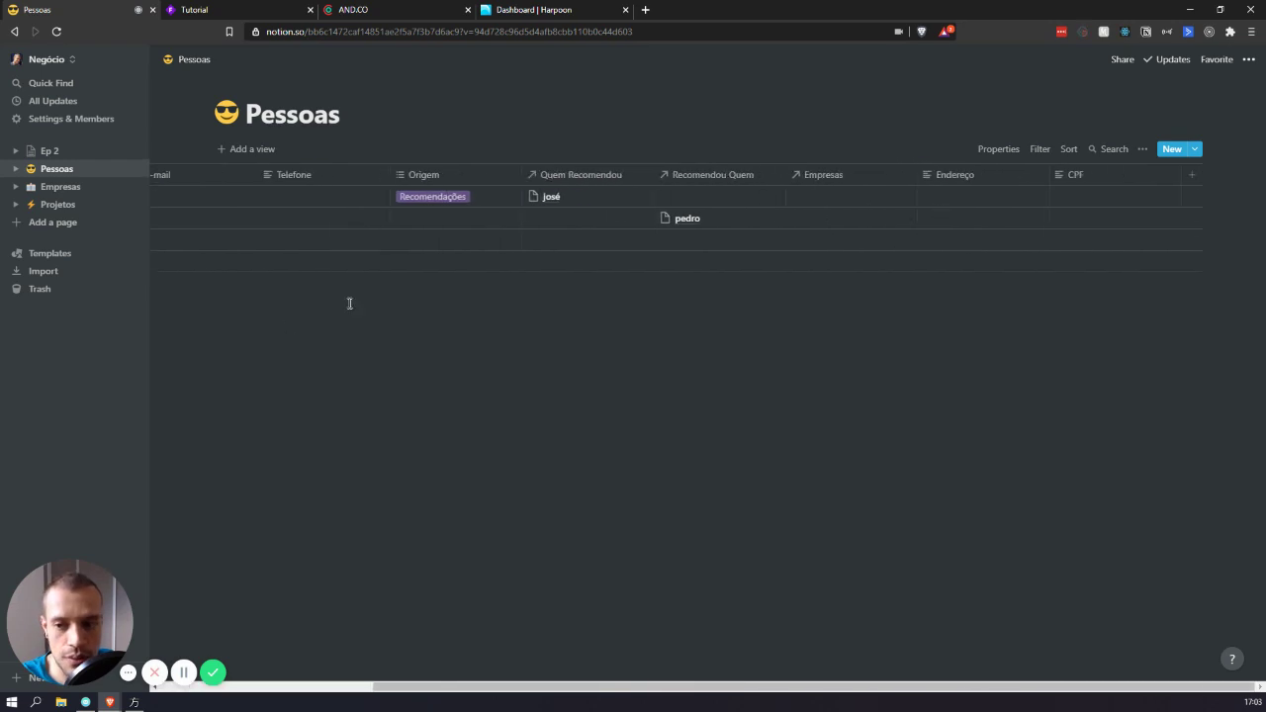
scroll(325, 314, left, 4)
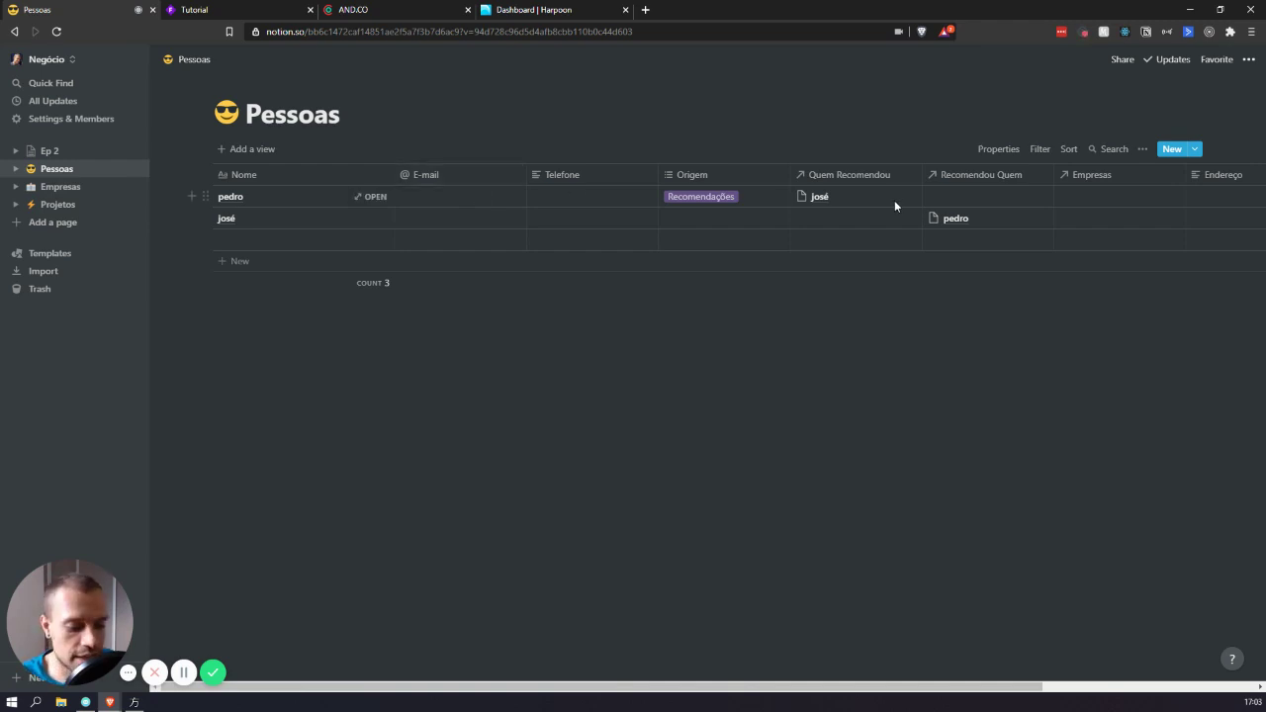
scroll(1009, 203, right, 3)
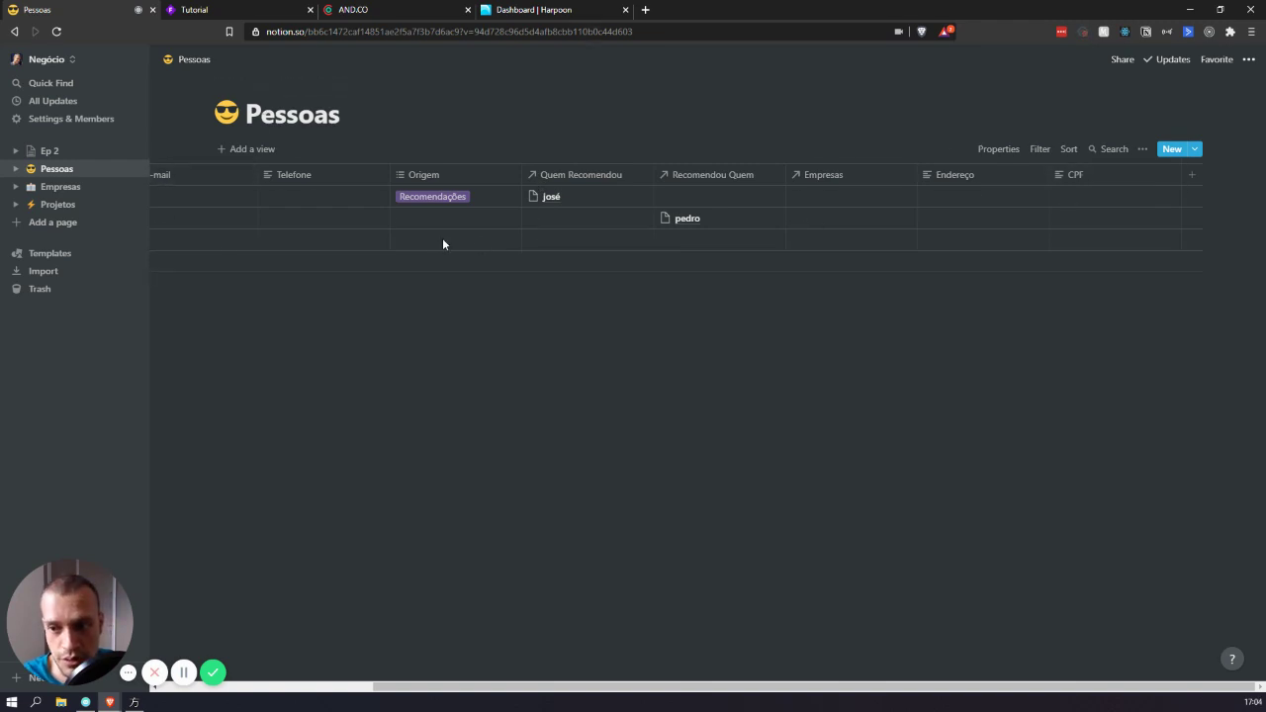
- Rename the Empresas database's title column to Nome
scroll(796, 199, left, 5)
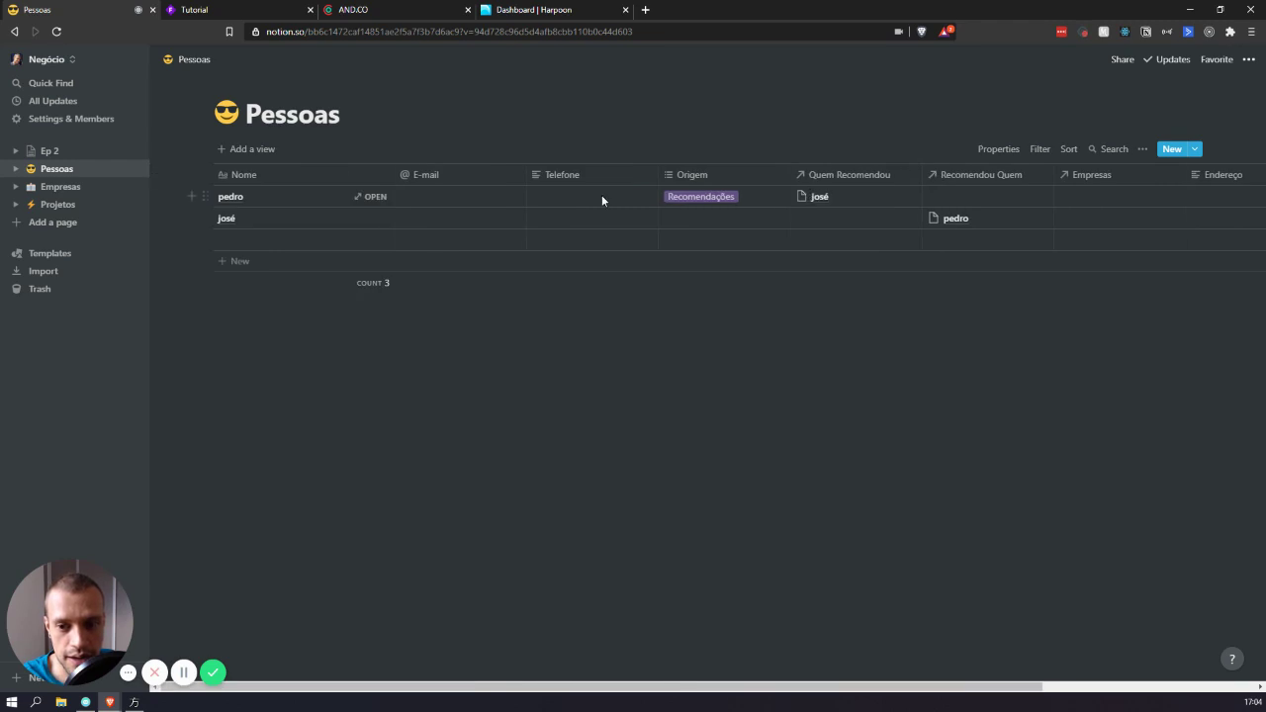
drag(362, 338, 907, 446)
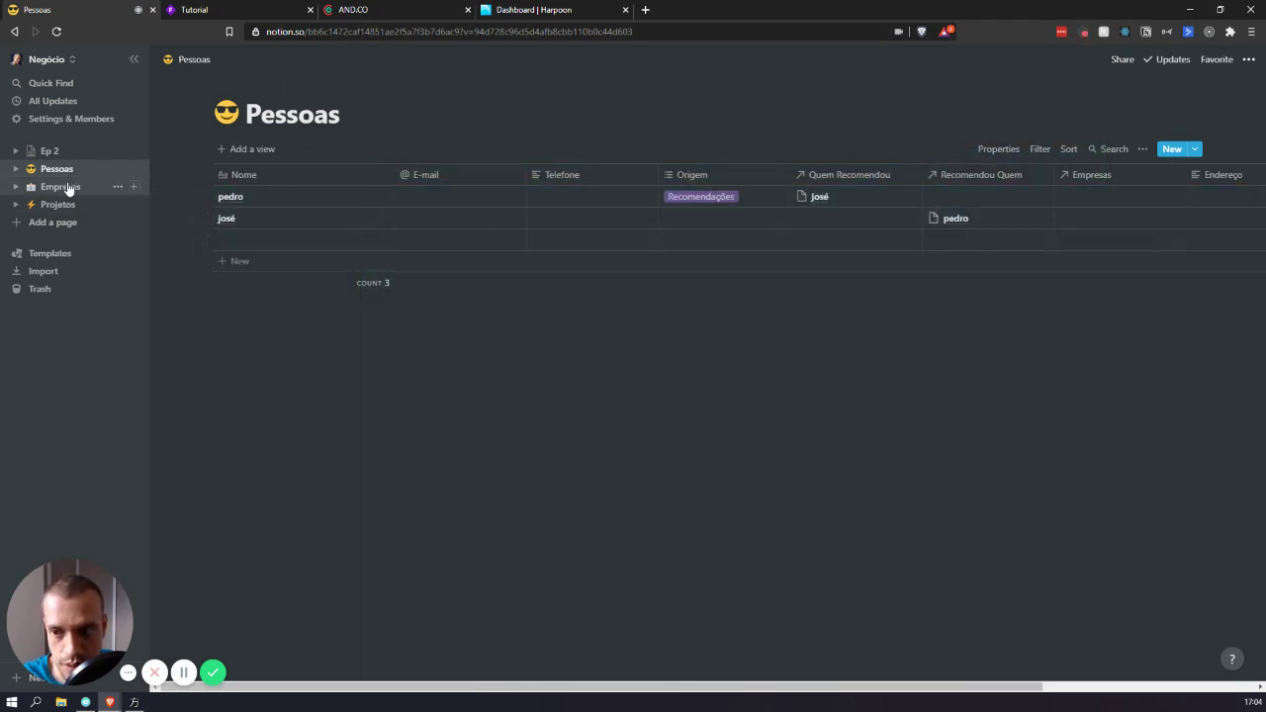
click(125, 186)
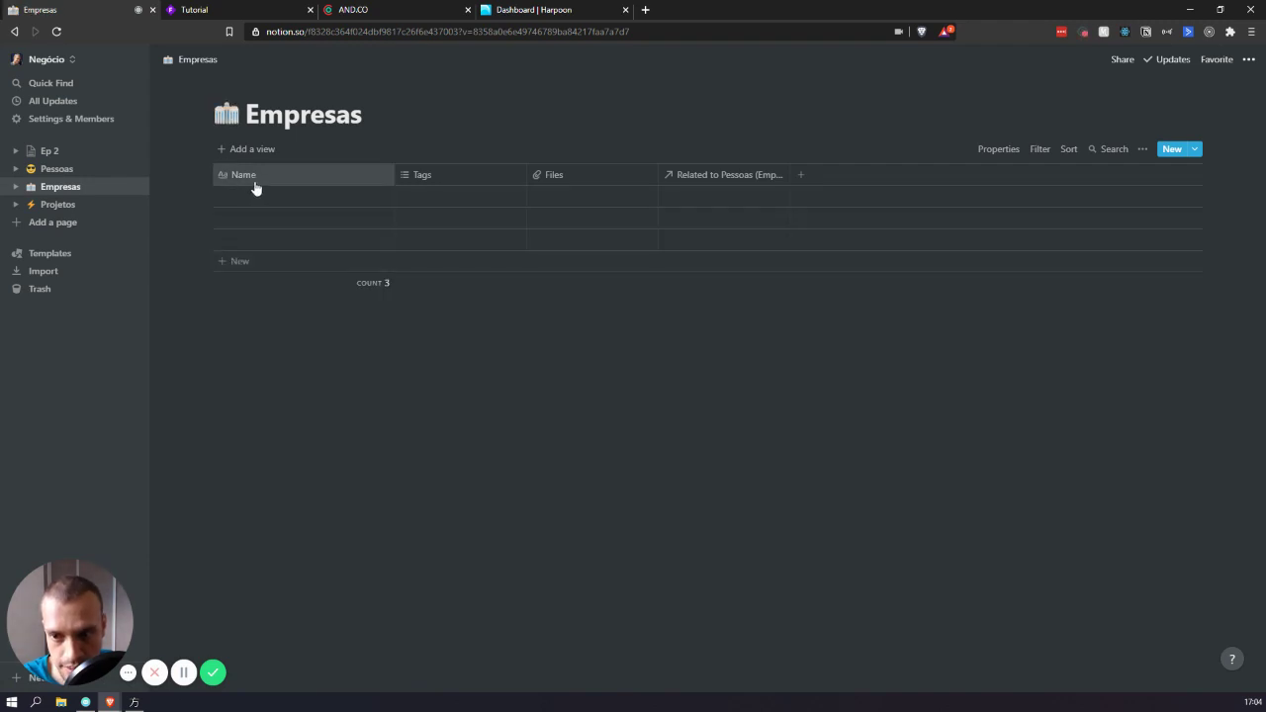
click(255, 182)
text(Nome)
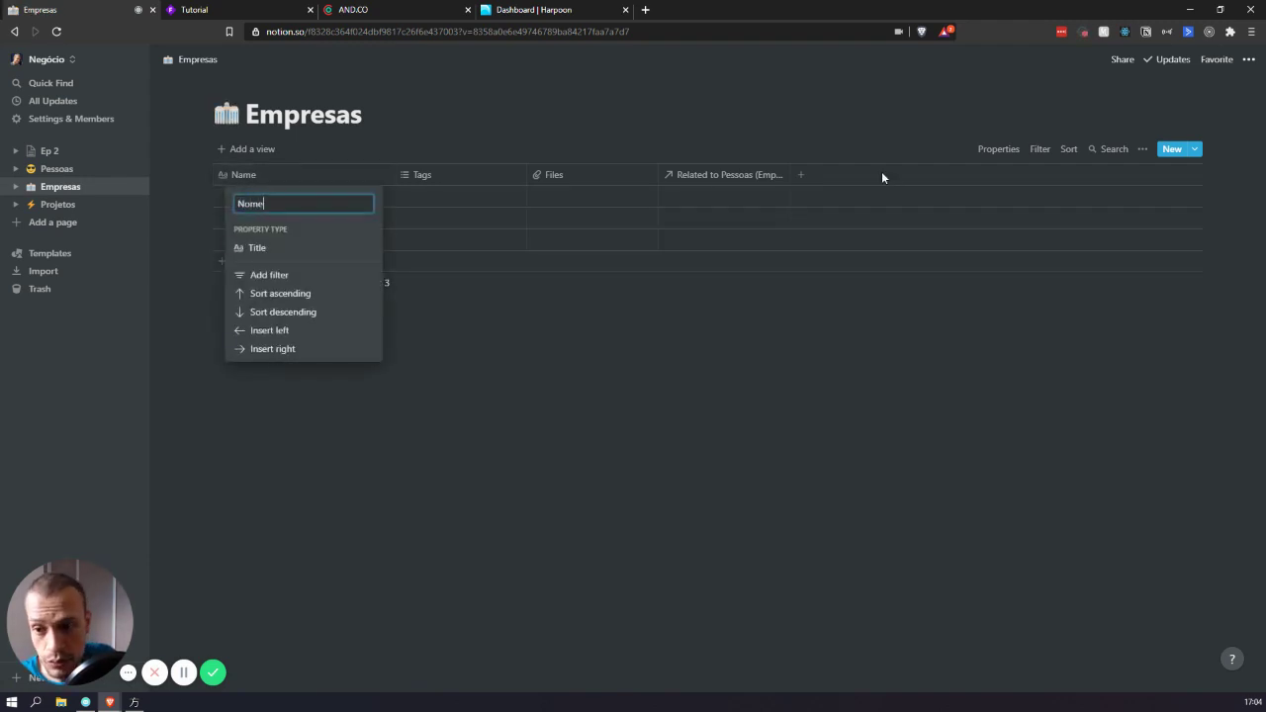
key(Return)
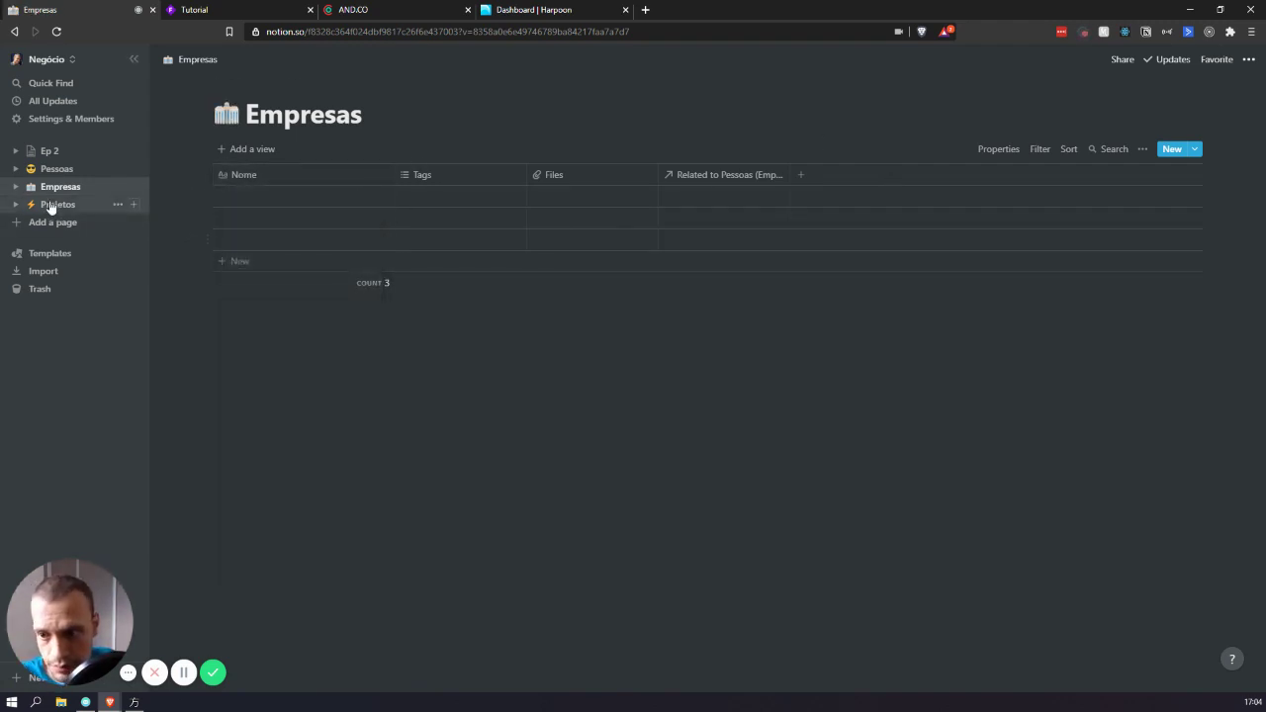
- Add two more people by name as the third and fourth Pessoas rows
click(52, 203)
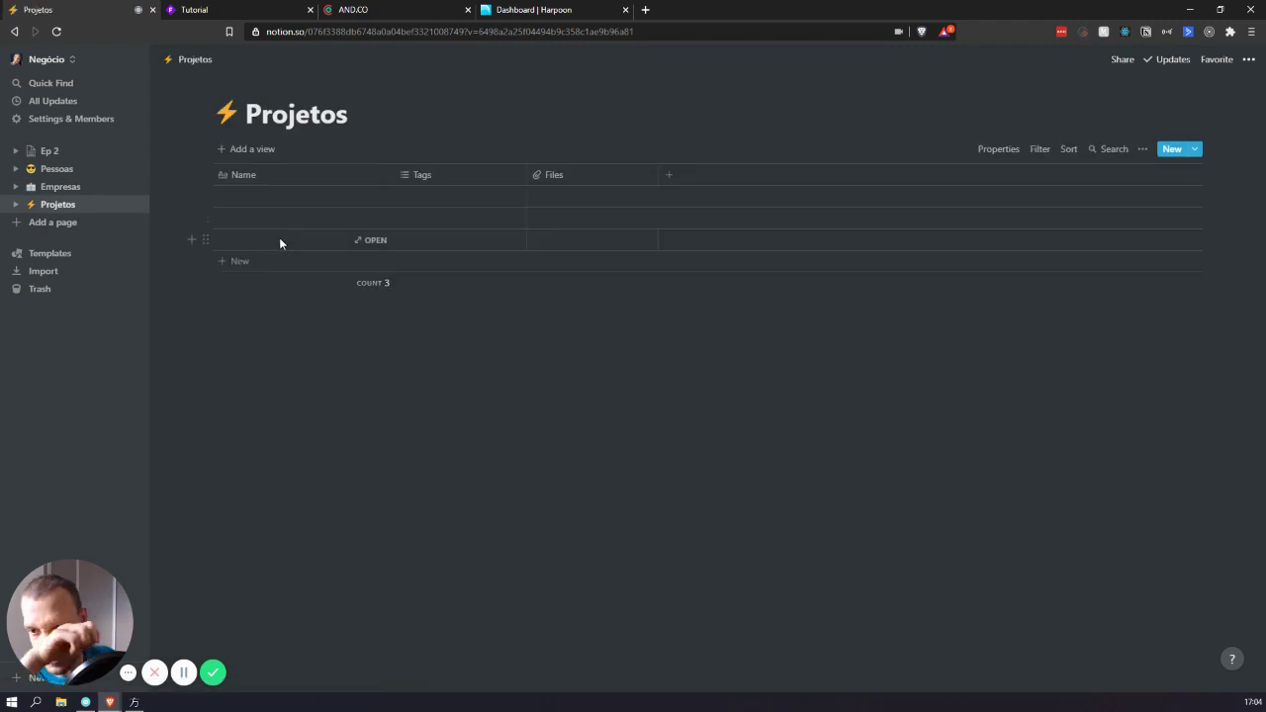
click(60, 169)
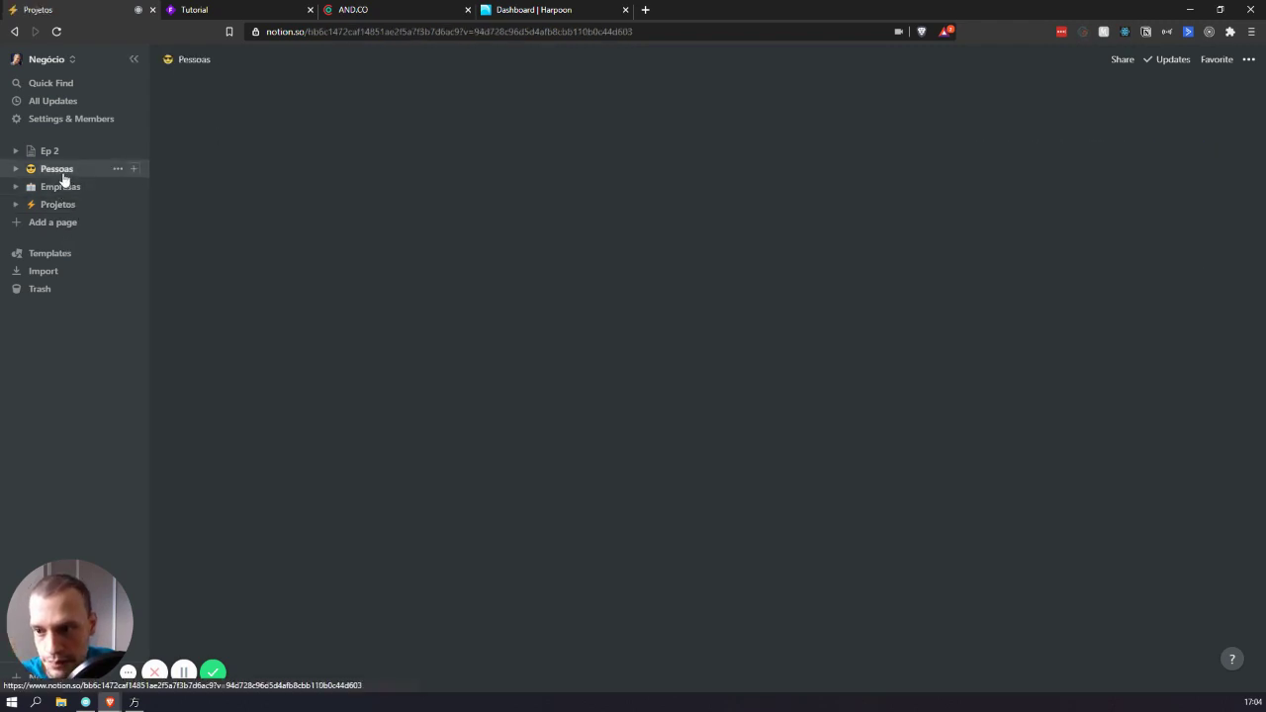
text(Am)
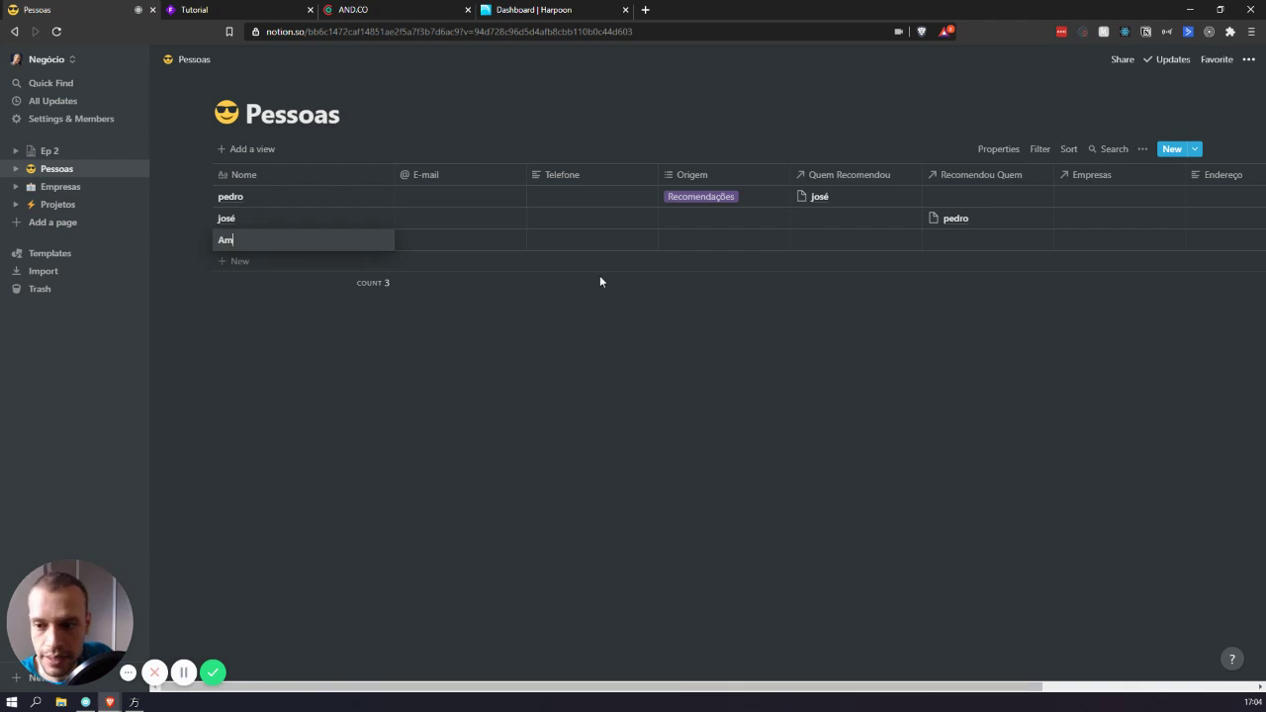
key(Return)
key(shift+Tab)
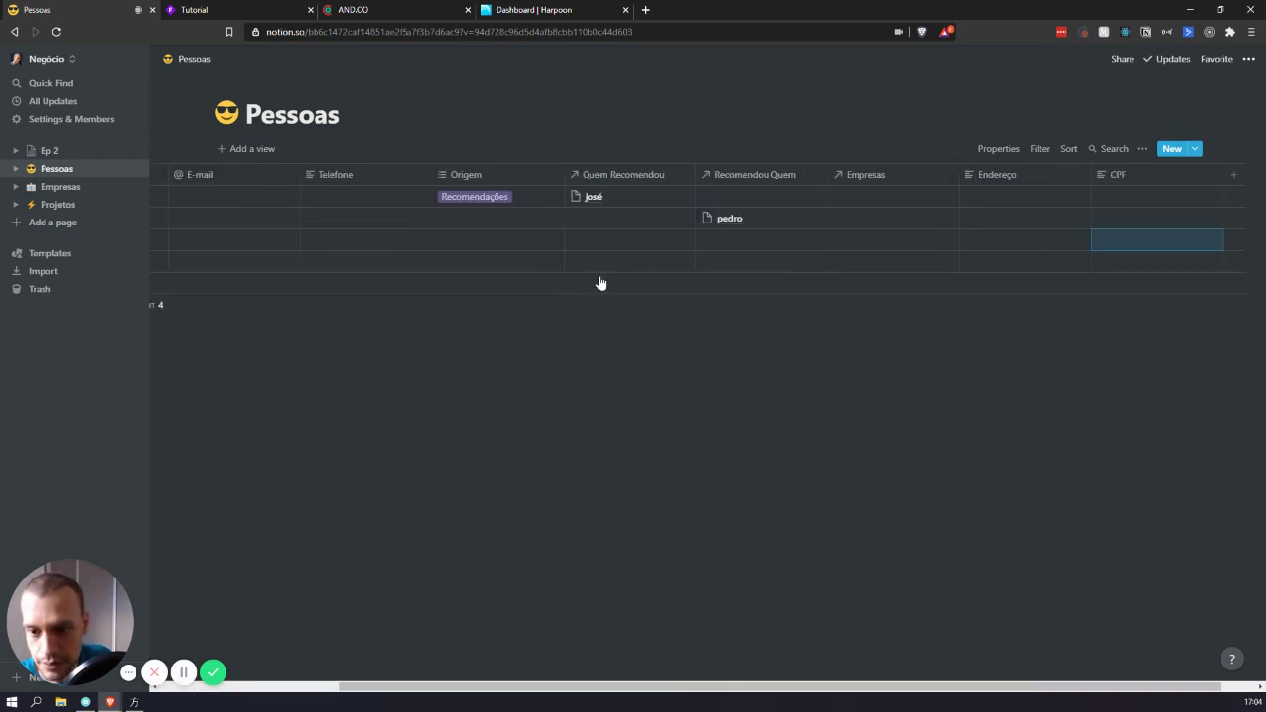
scroll(444, 293, left, 5)
click(253, 235)
key(BackSpace)
text(Maria)
key(Return)
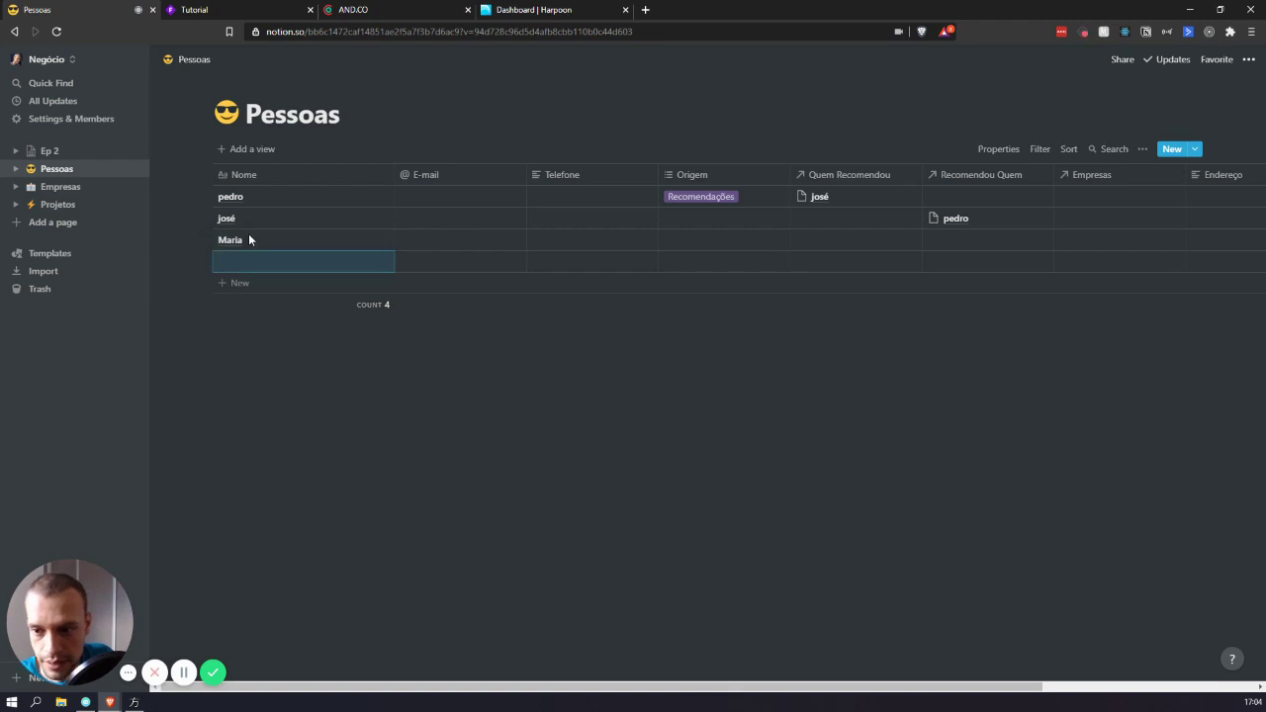
text(Clara)
key(Tab)
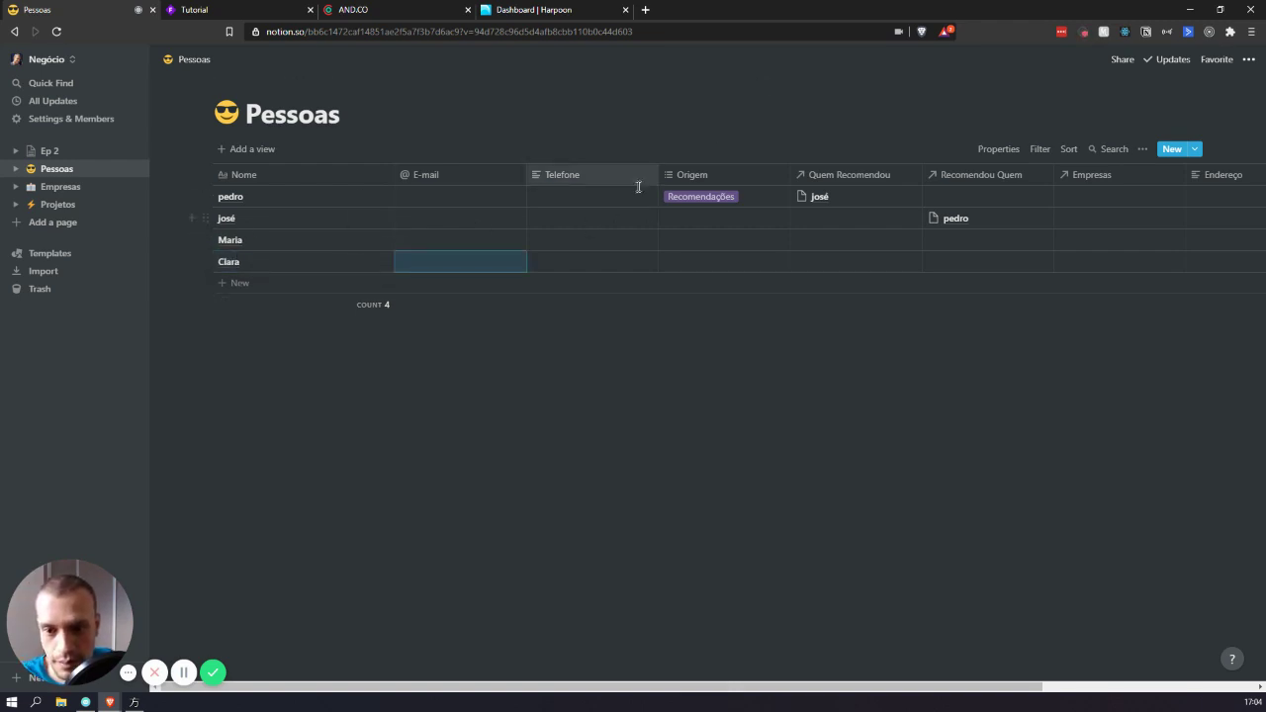
- Fill the Empresas table with rows Empresa 1, Empresa 2 and Empresa 3
click(60, 187)
click(255, 193)
text(Empresa 1)
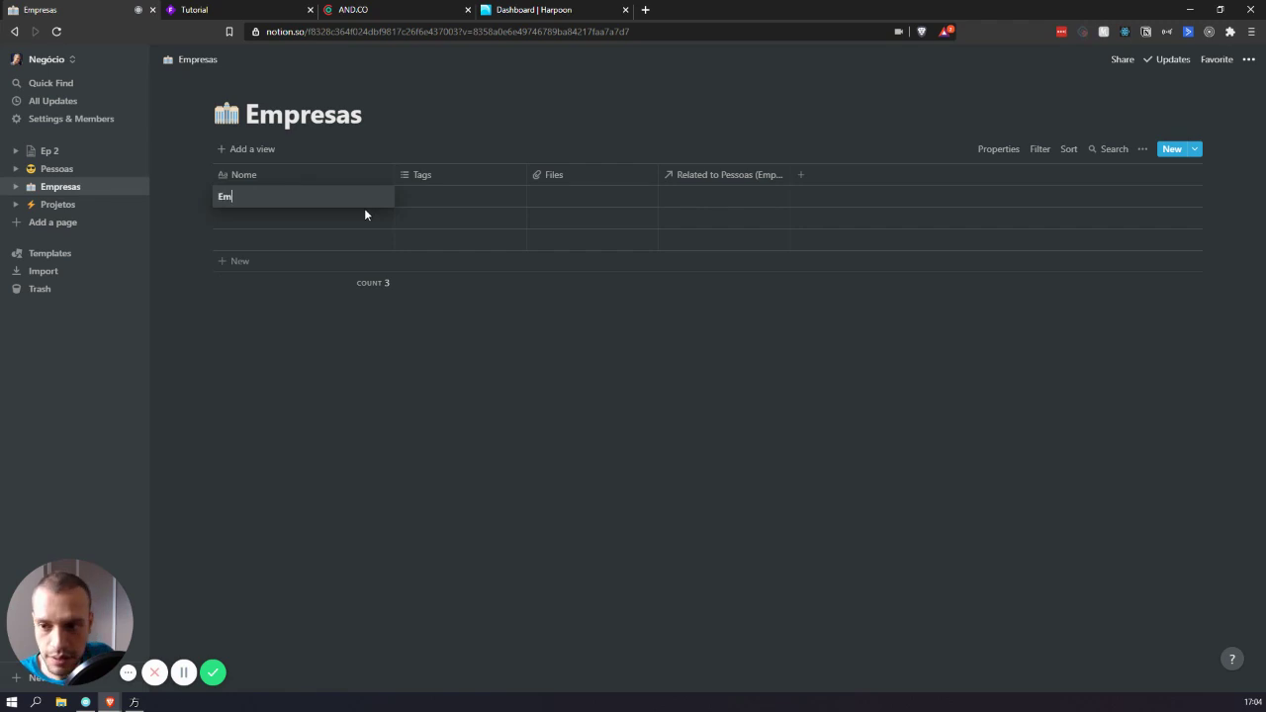
key(Return)
text(Empresa 2)
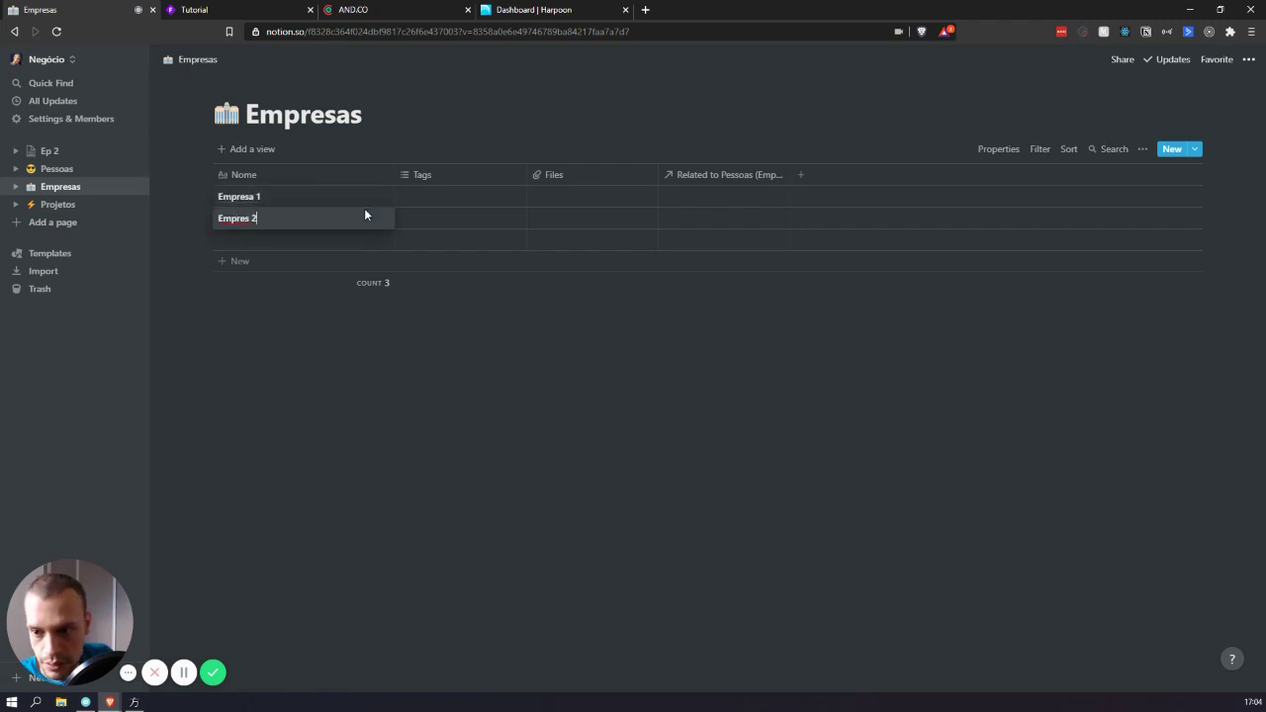
key(Return)
text(Empresa 3)
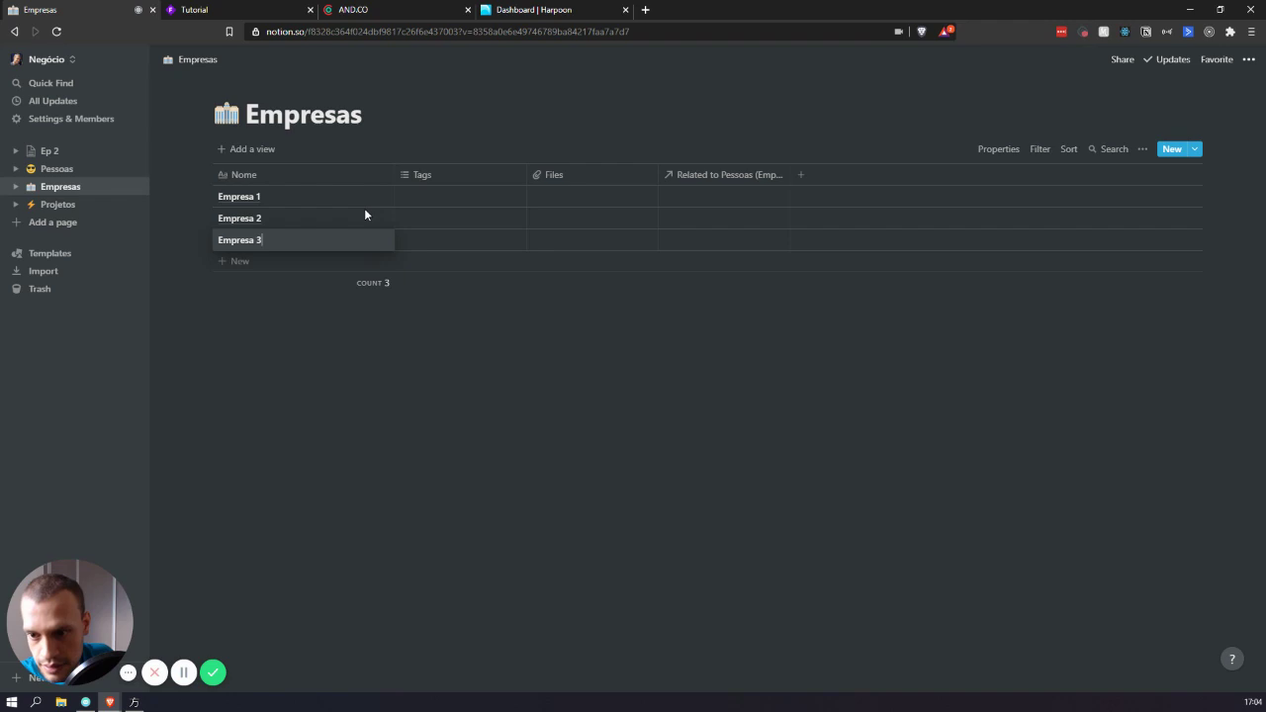
key(Tab)
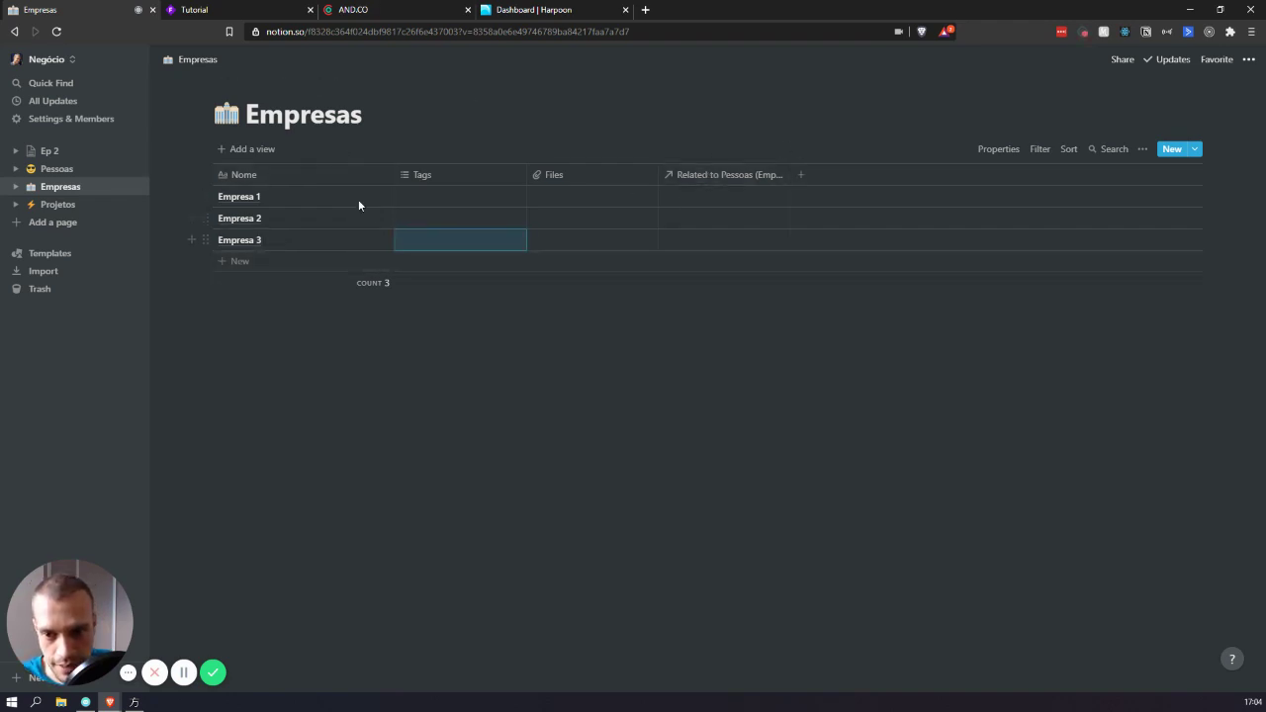
- Delete the Tags and Files columns from the Empresas table
click(445, 178)
click(423, 422)
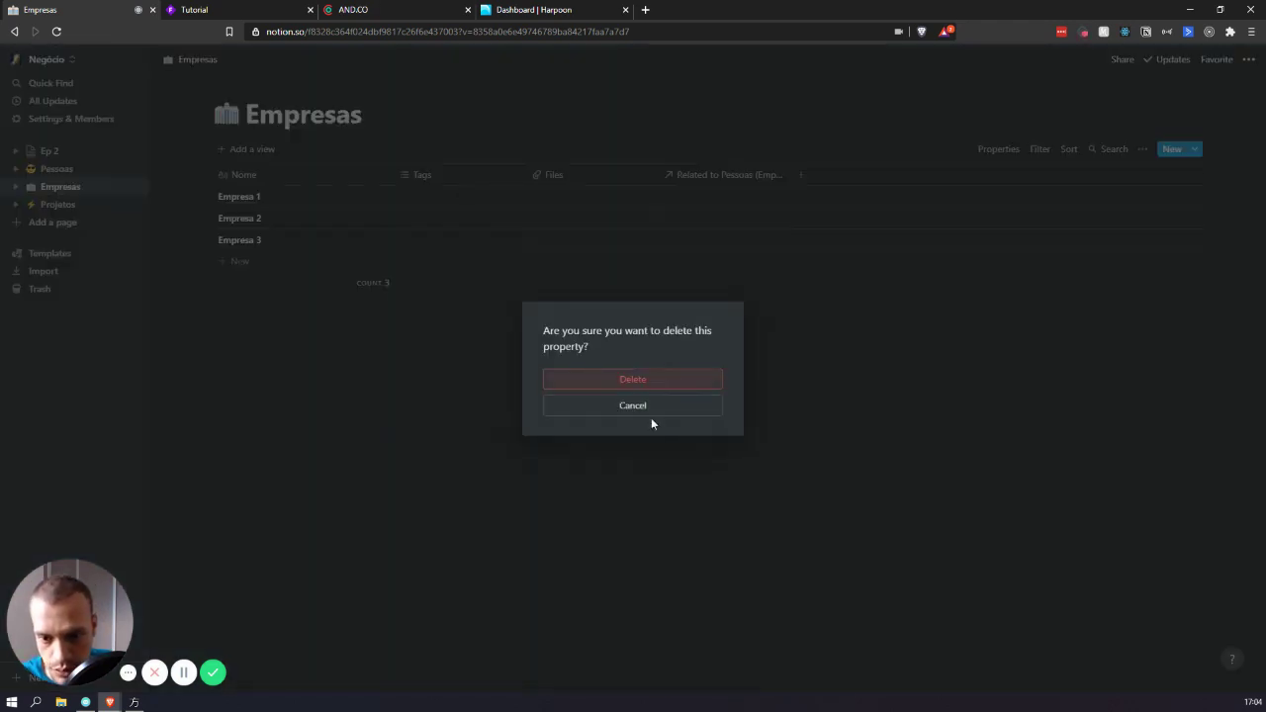
click(647, 384)
click(438, 182)
click(457, 403)
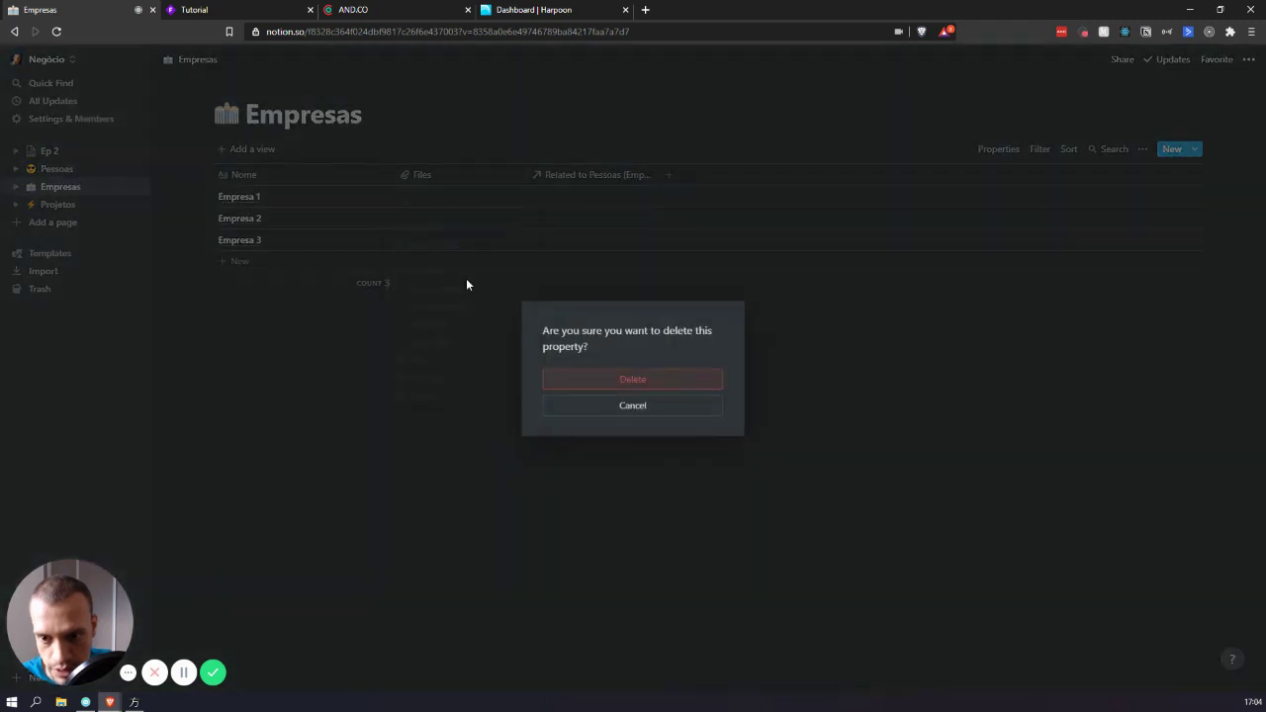
click(630, 378)
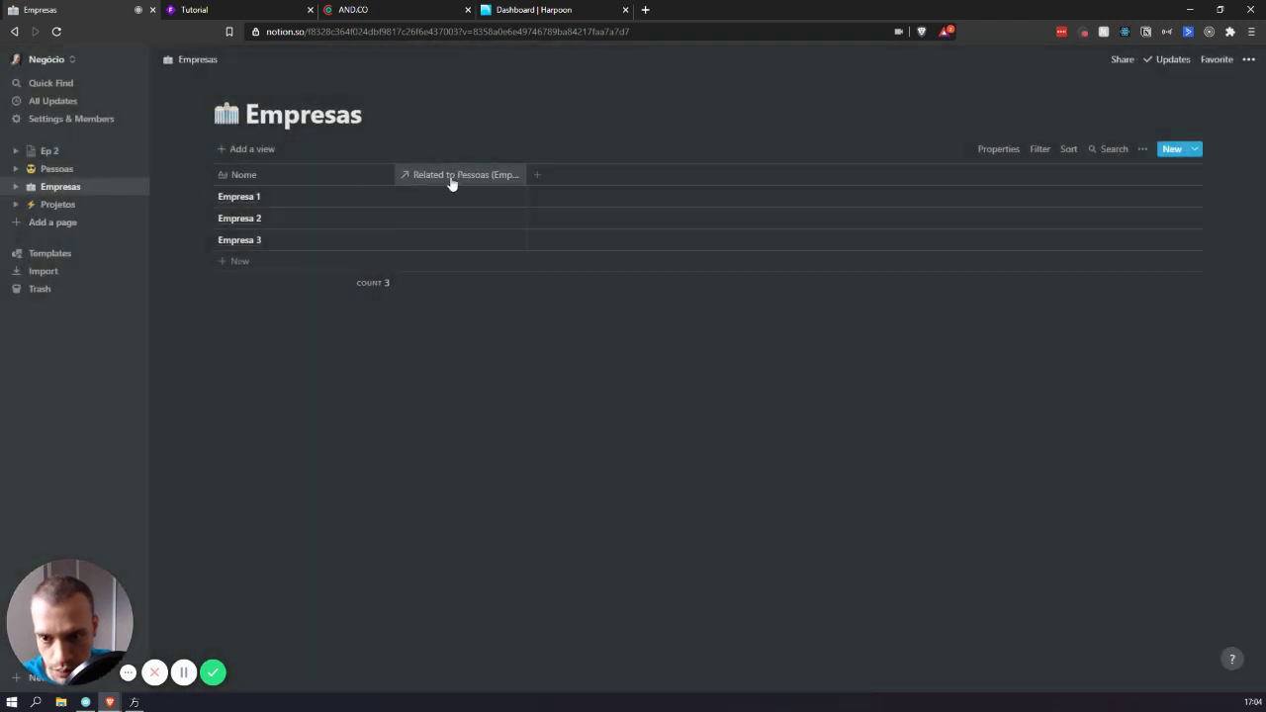
- Rename the relation column linking to Pessoas to Pessoas
click(449, 178)
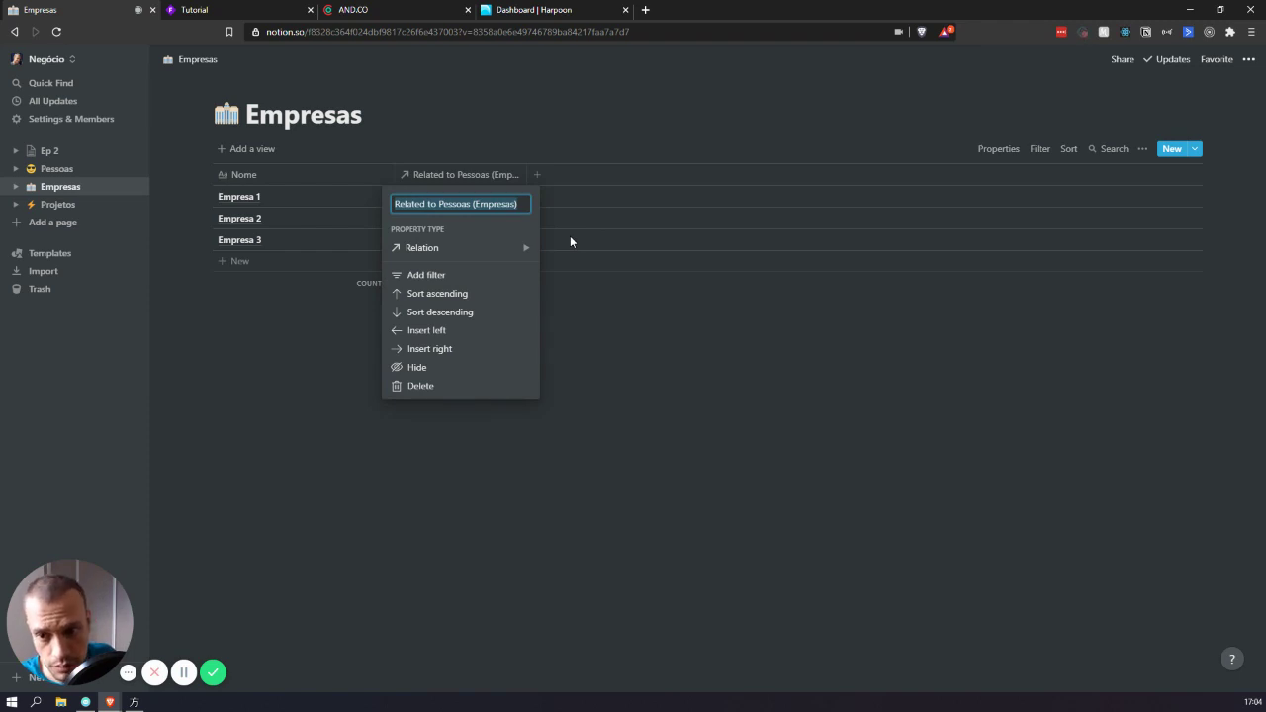
text(Pessoas)
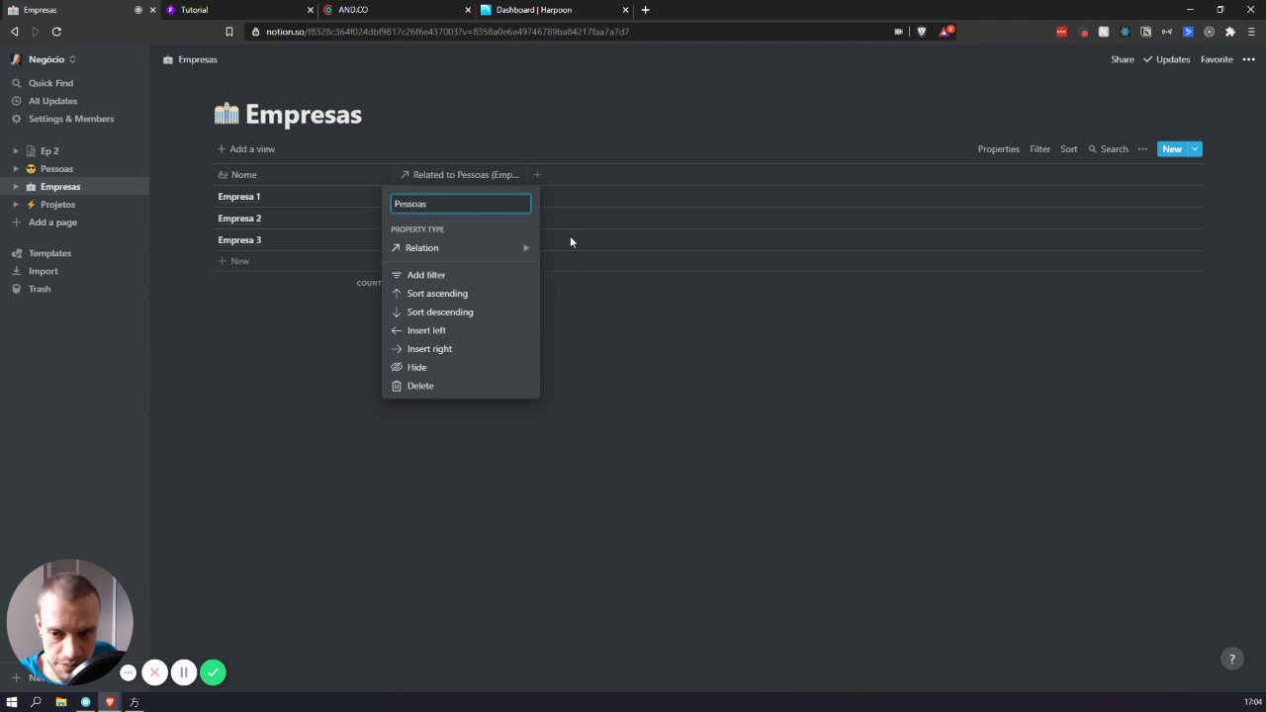
key(ctrl+BackSpace)
text(Contatos)
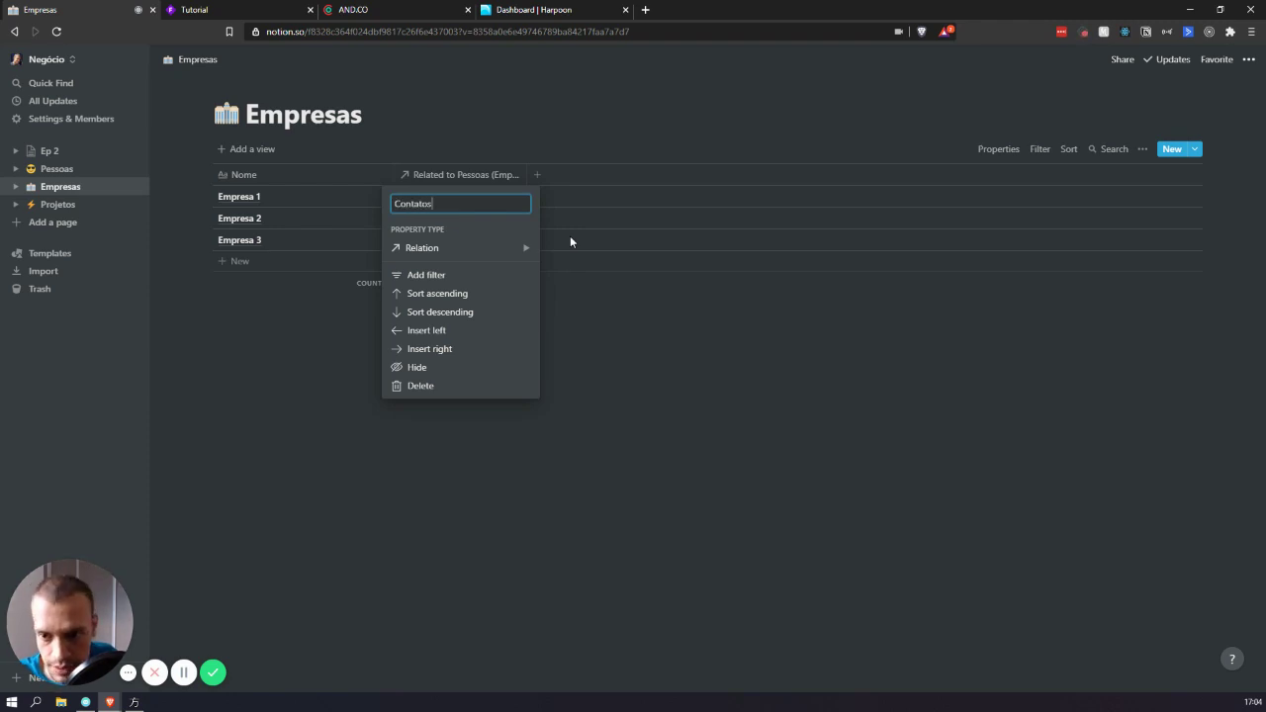
key(ctrl+BackSpace)
text(Pe)
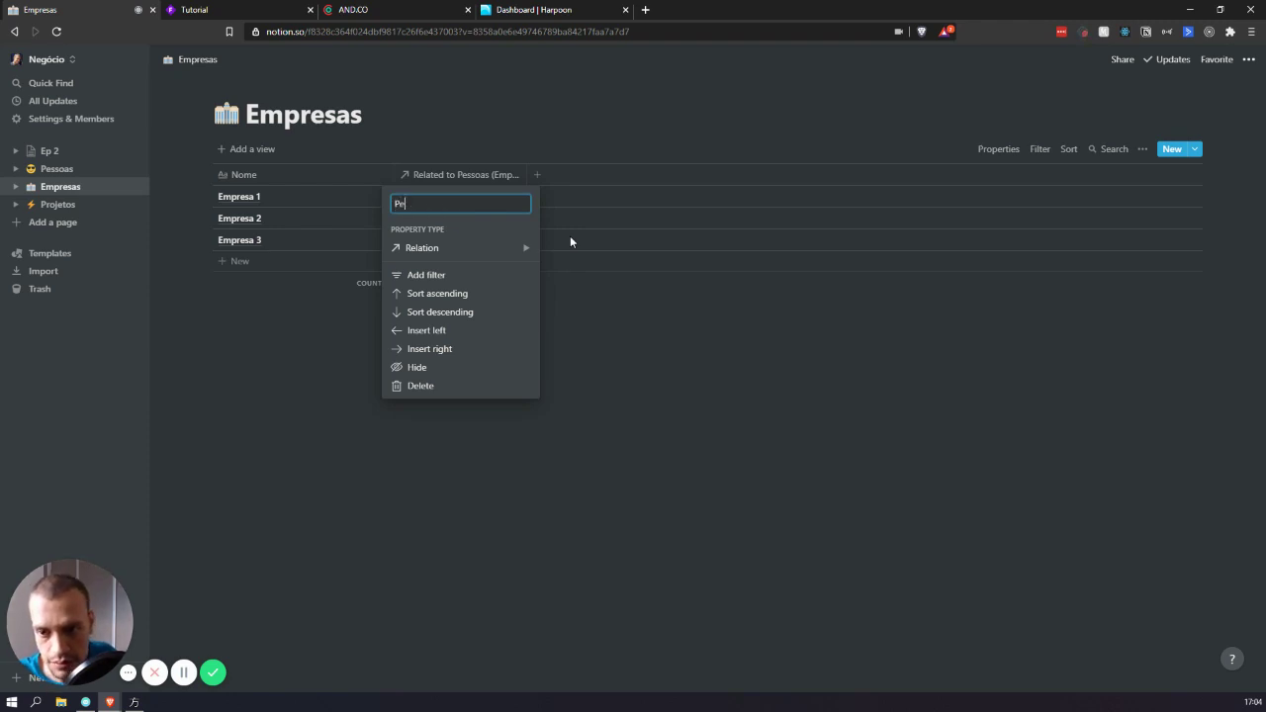
text(ssoas)
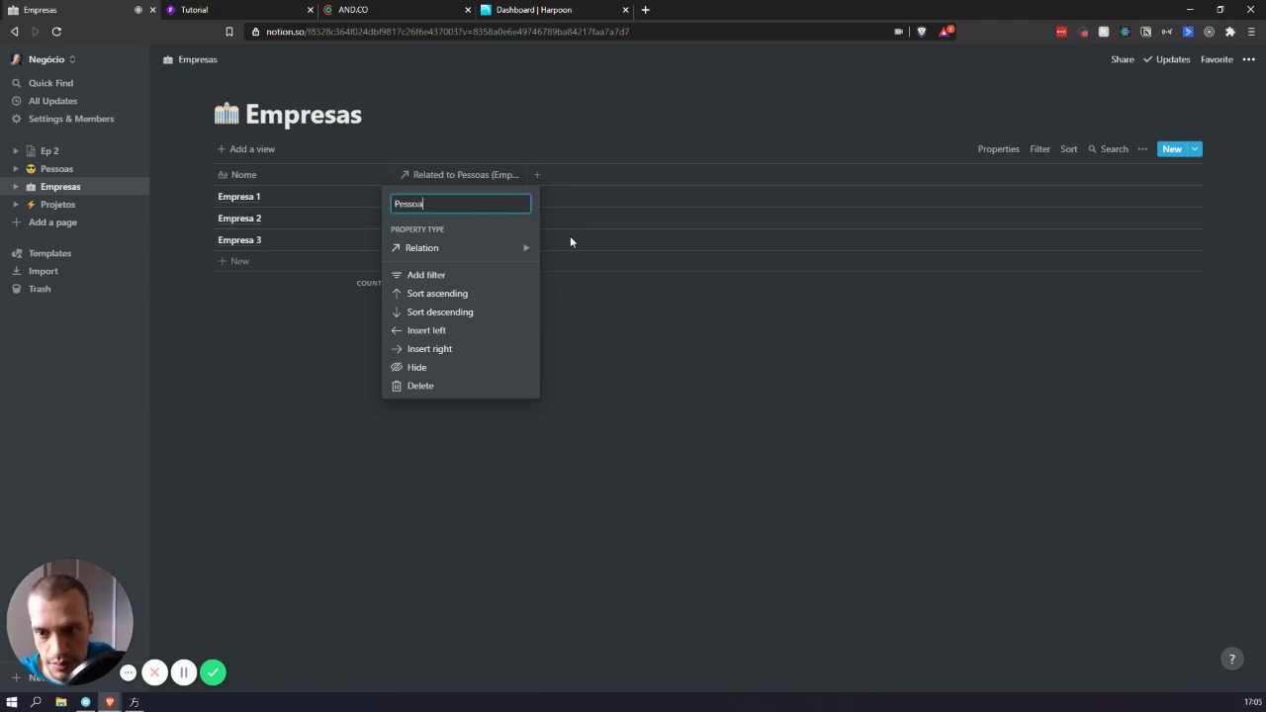
key(Return)
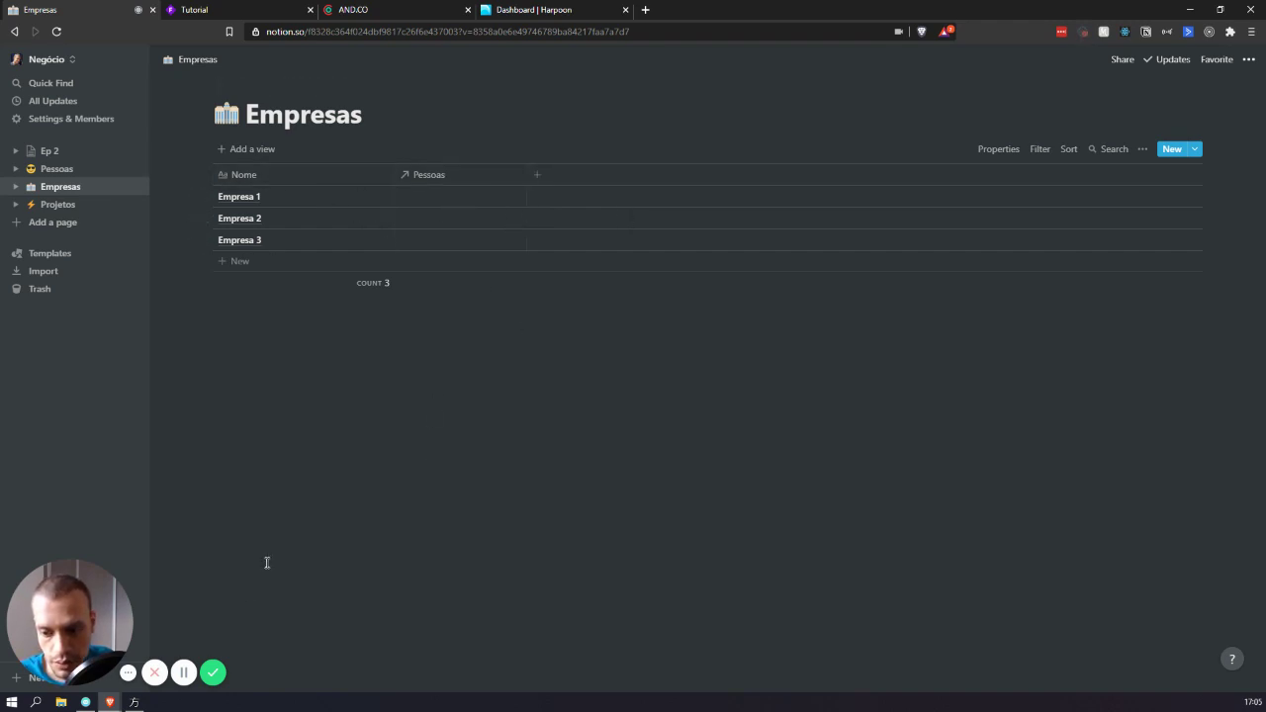
- Add Endereço and CNPJ text columns to the Empresas table, leaving CNPJ as Text
click(587, 181)
text(Endereço)
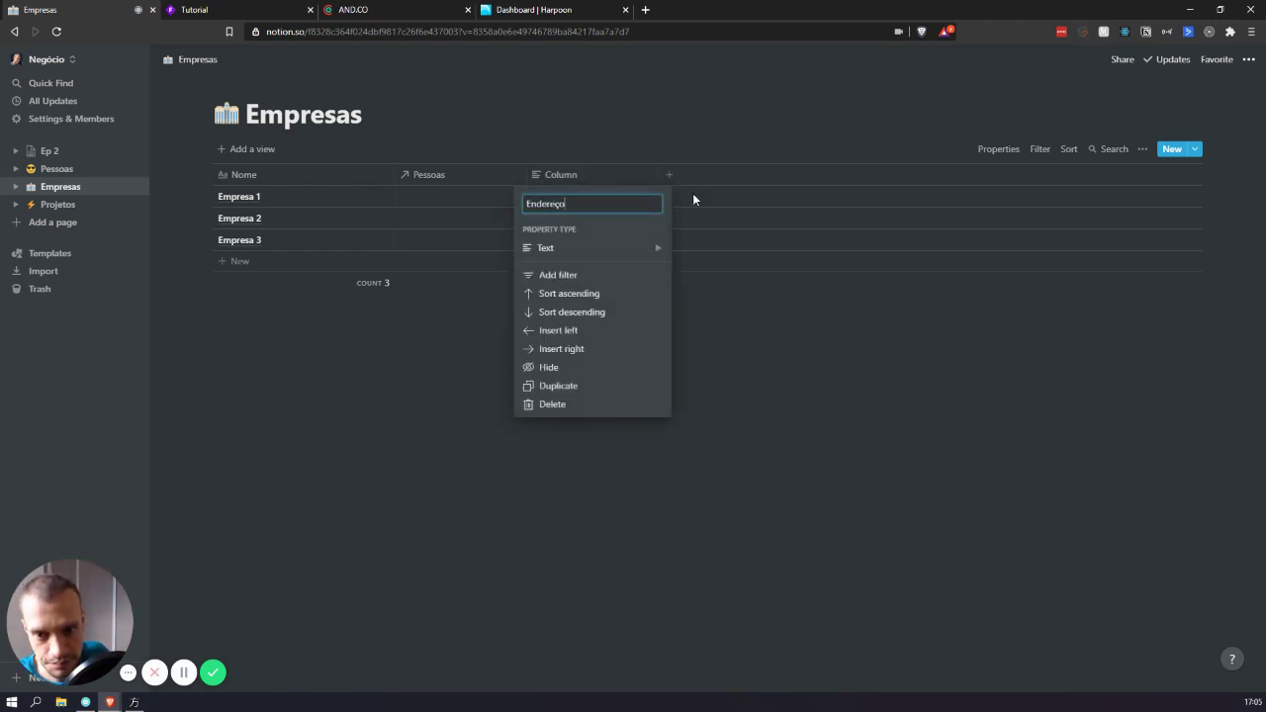
click(926, 391)
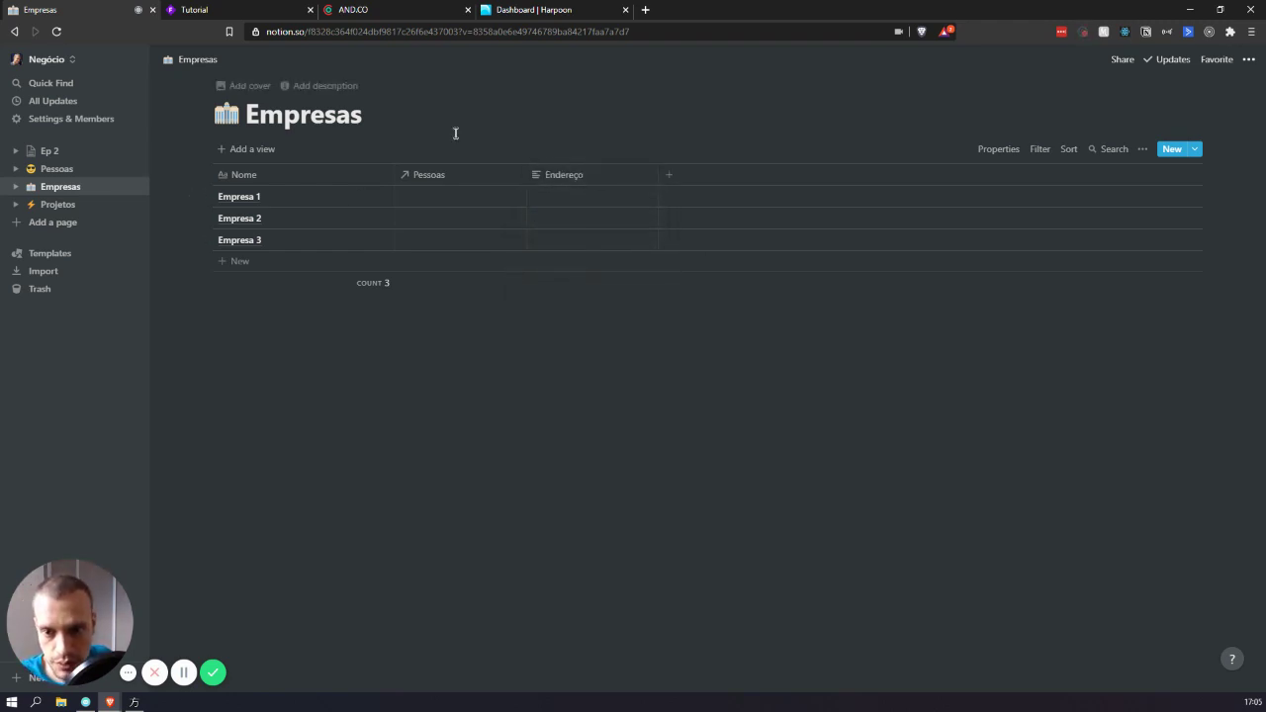
click(698, 179)
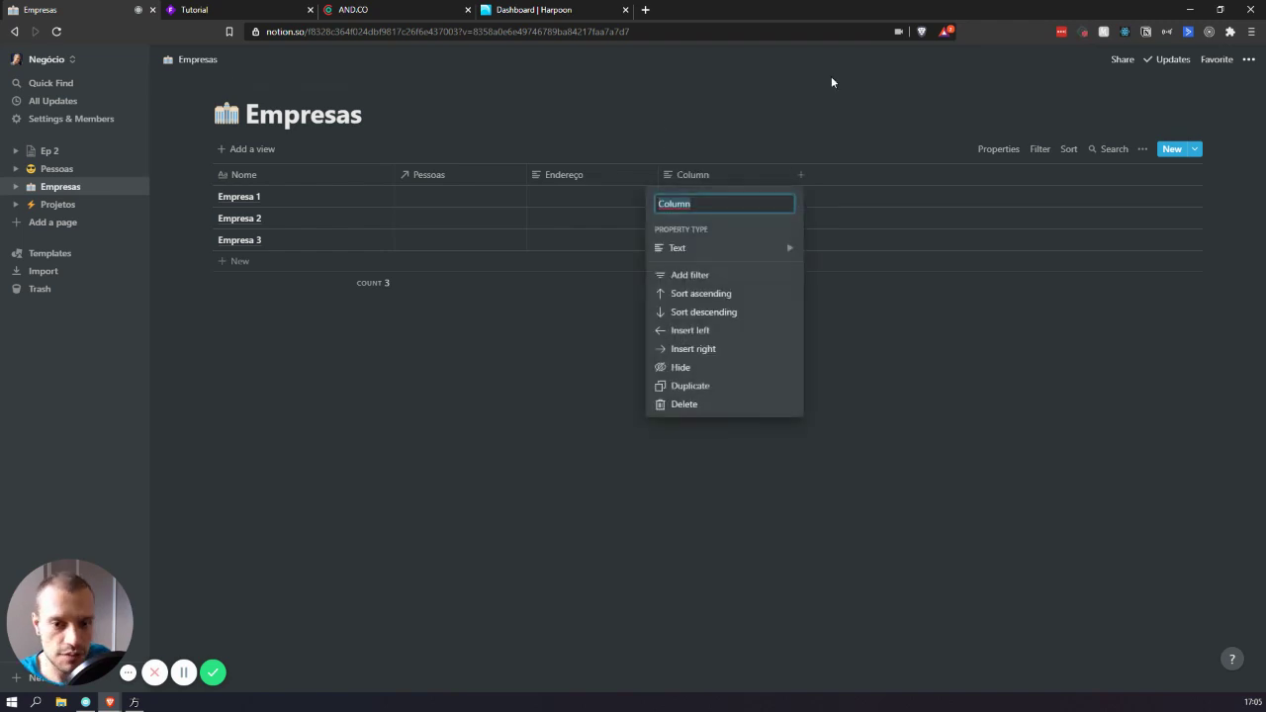
text(CNPJ)
key(Return)
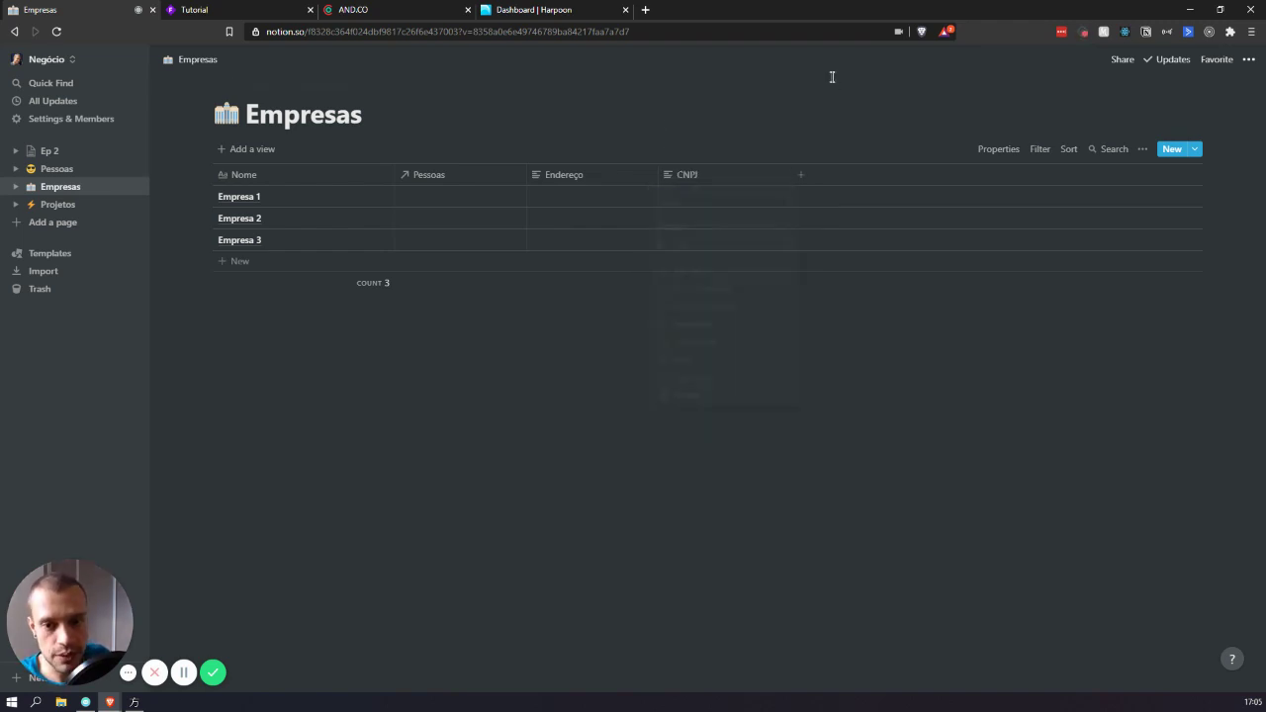
click(696, 178)
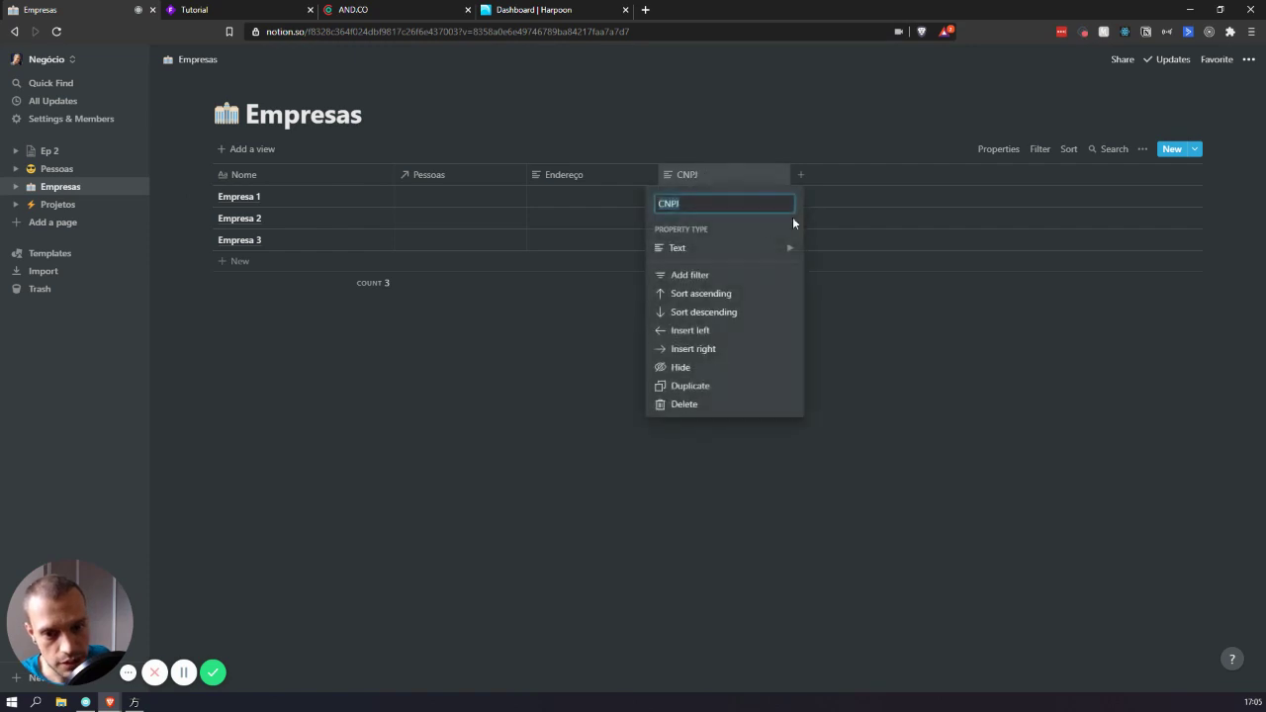
click(723, 248)
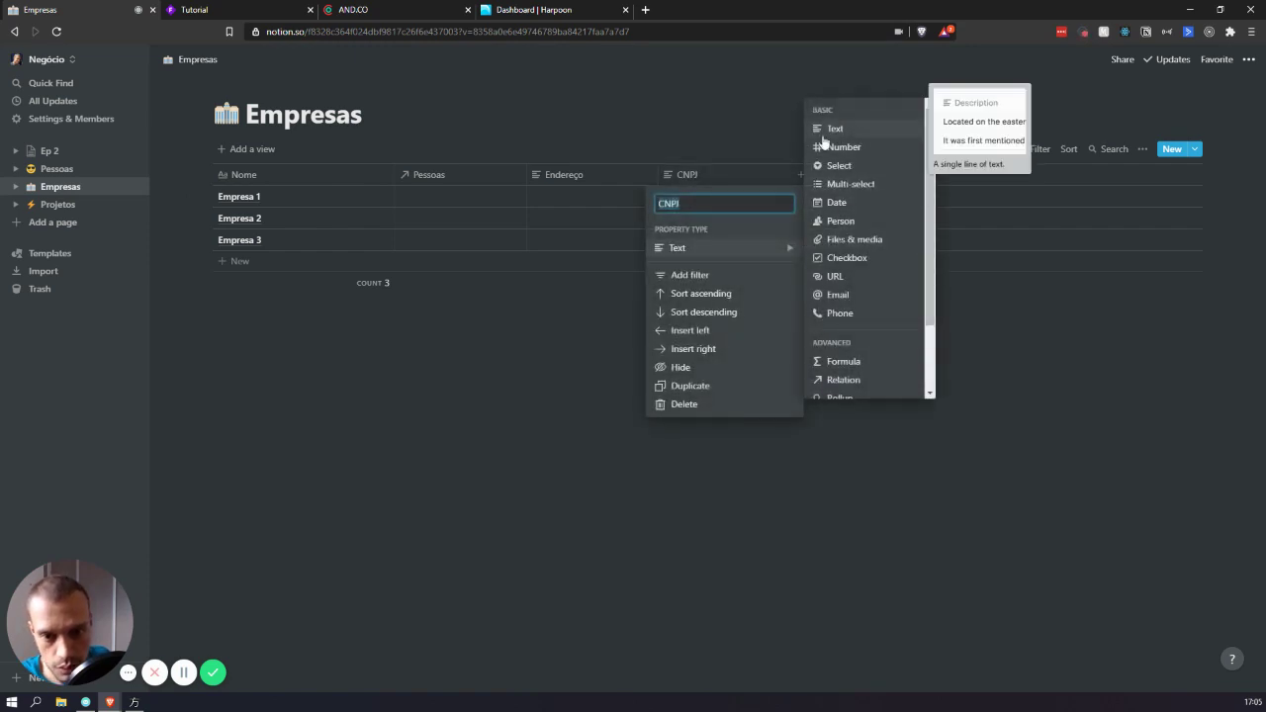
click(695, 181)
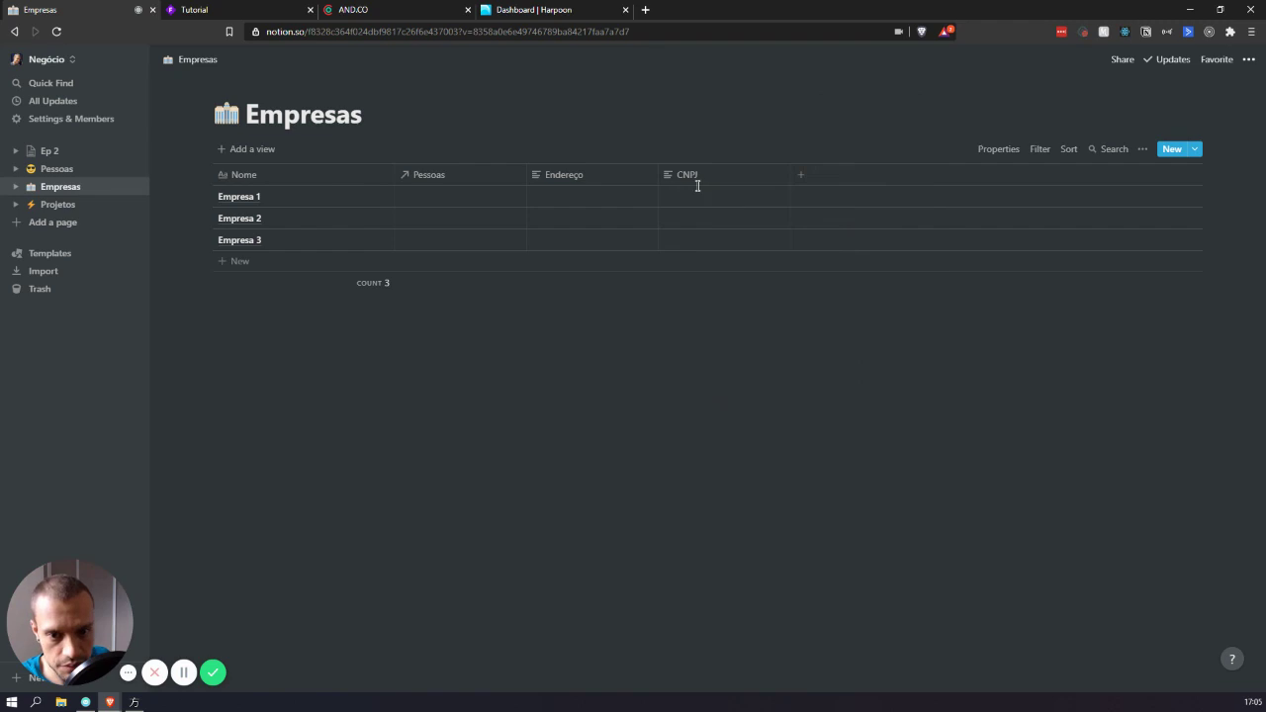
- Add a Notas text column and begin editing Empresa 1's Notas cell
click(801, 175)
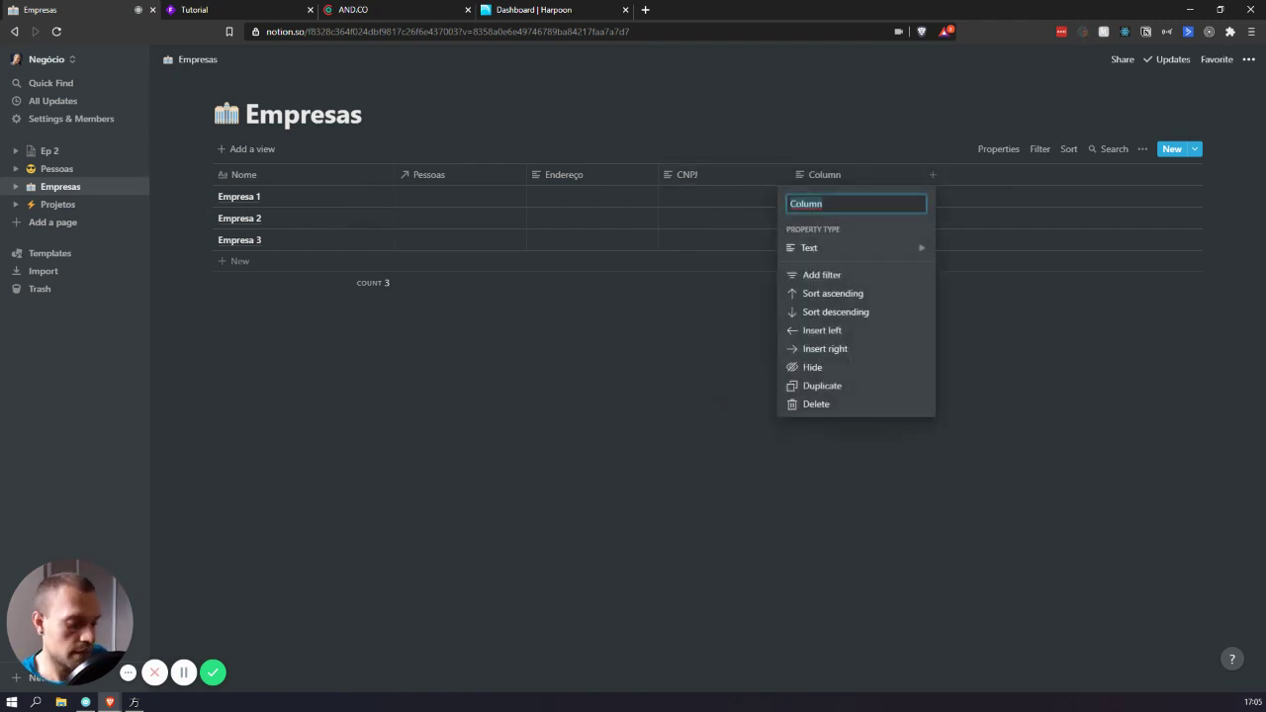
text(Notas)
key(Return)
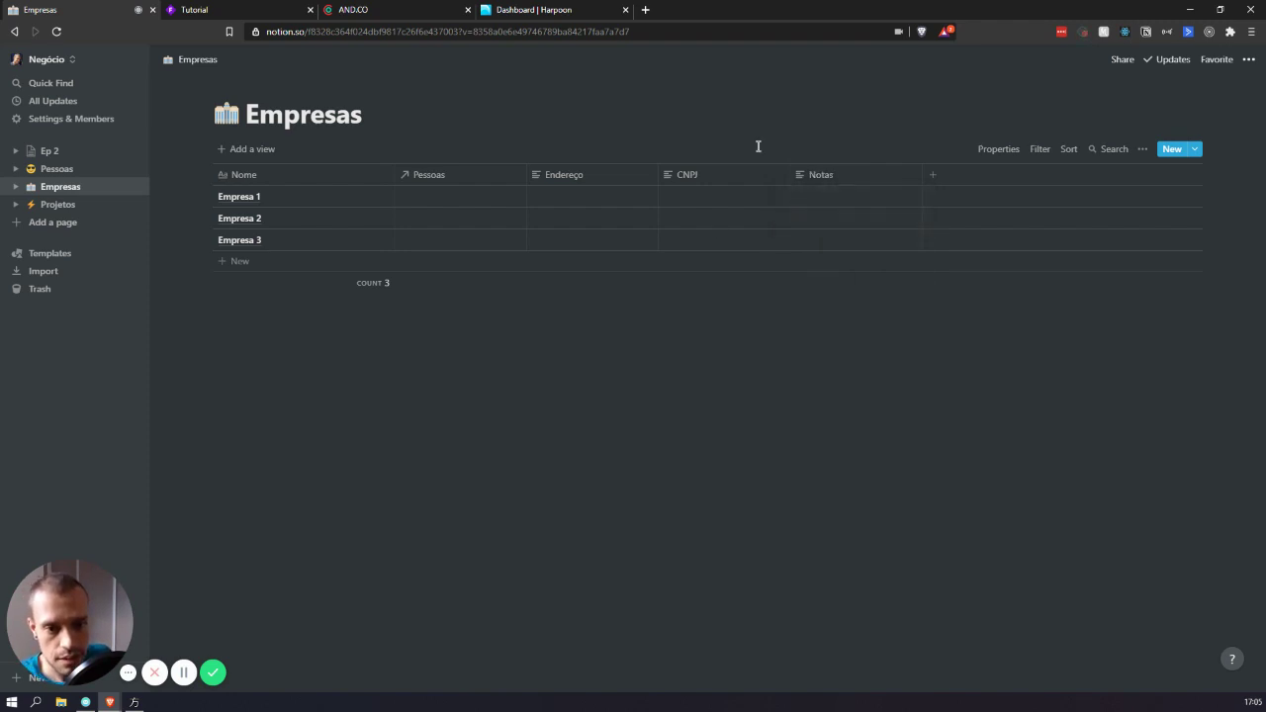
click(830, 202)
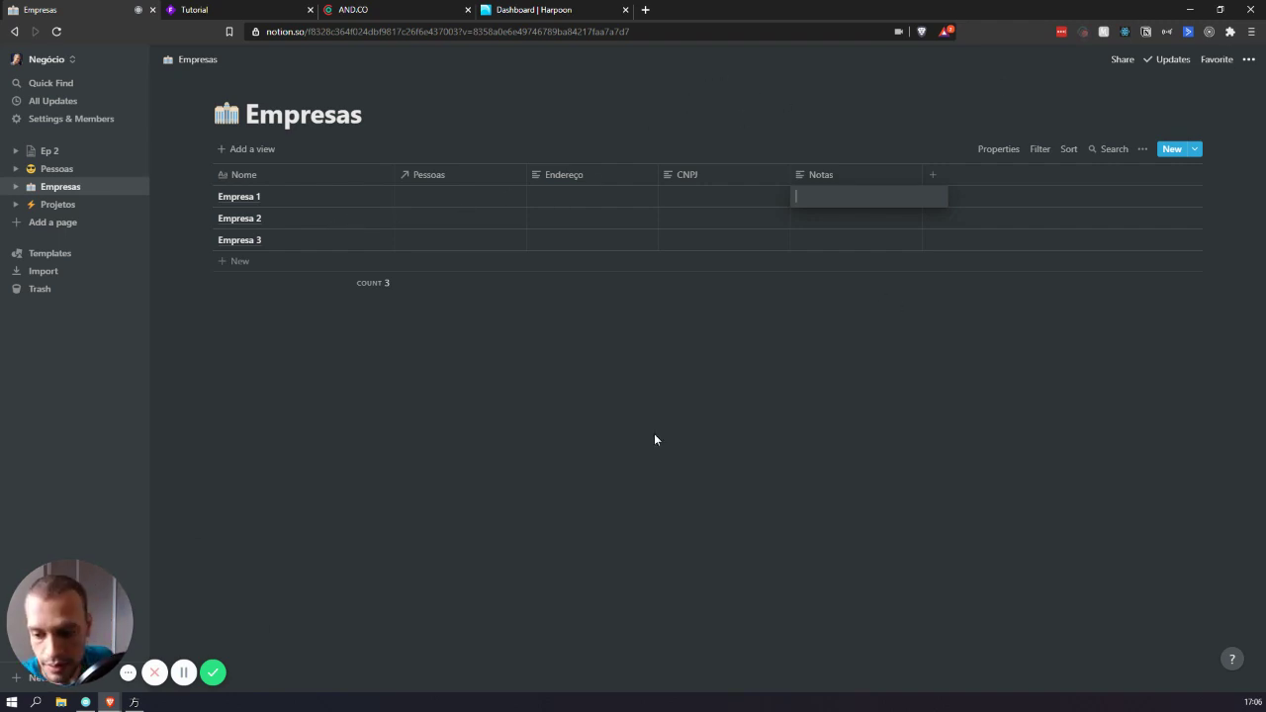
- Create a new column named 'Tipo de Cliente' with the Select property type
click(933, 175)
key(BackSpace)
text(Tipo )
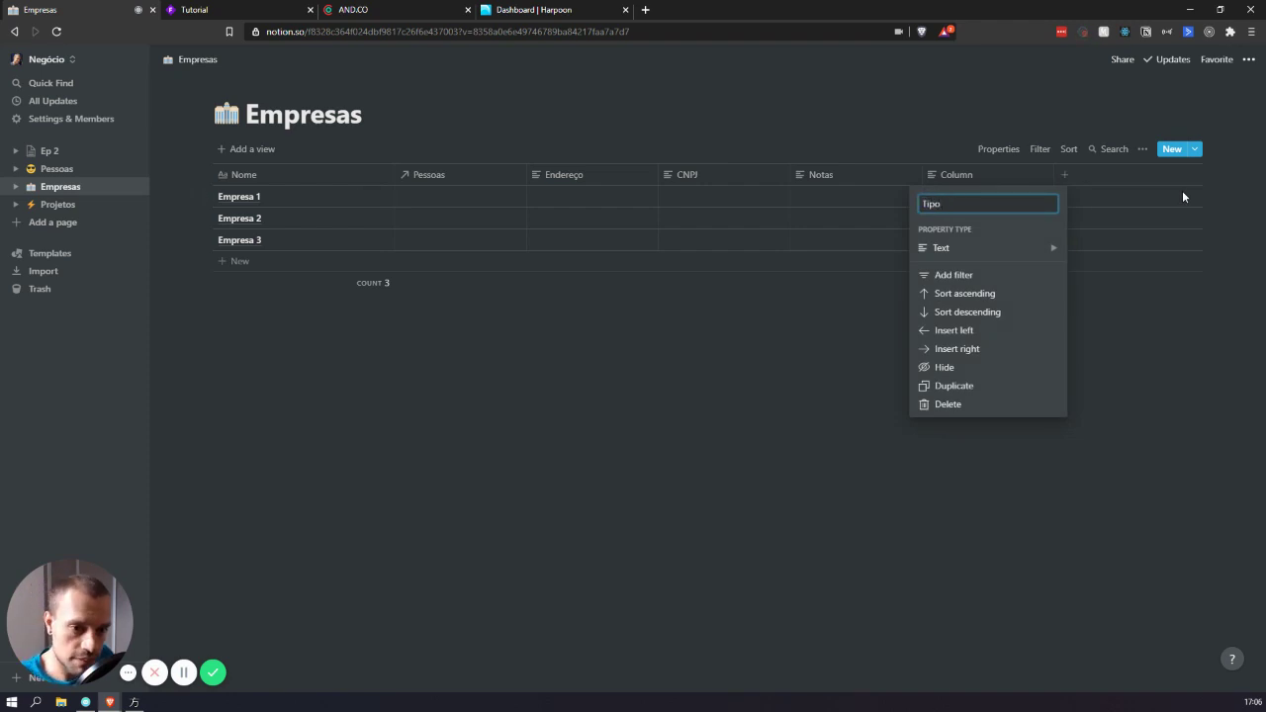
text(de Clia)
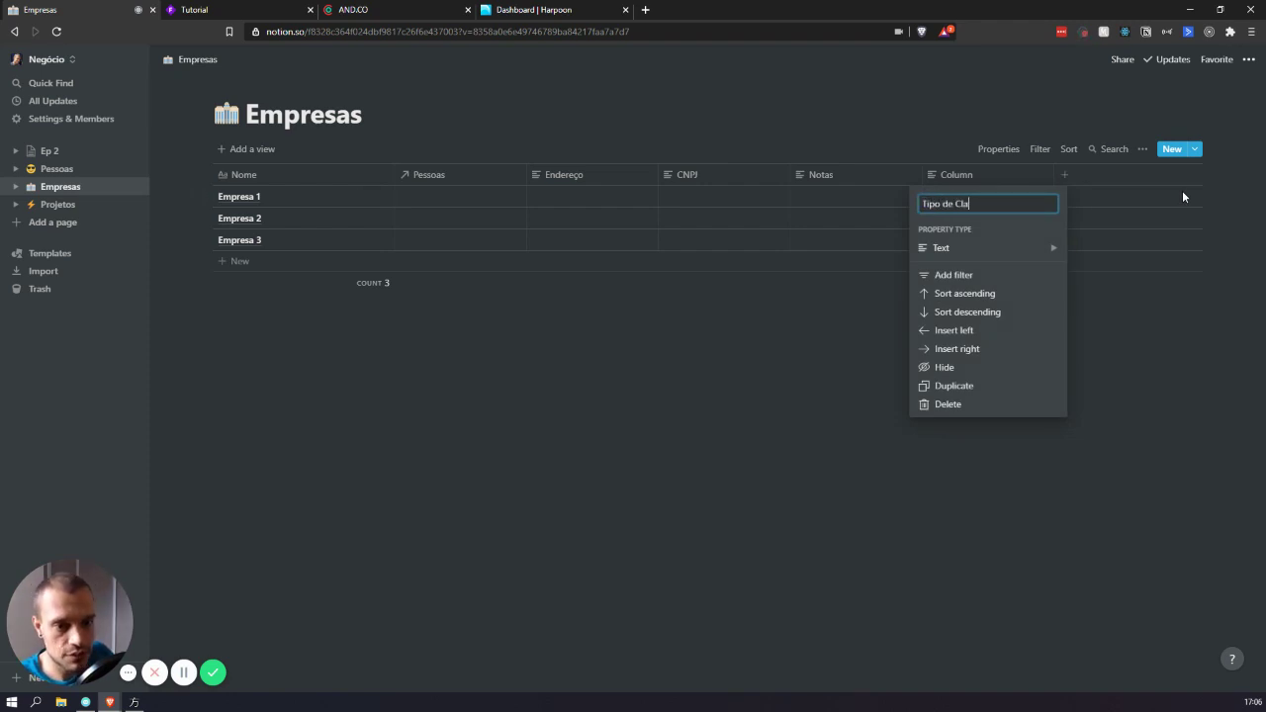
key(BackSpace)
text(ente)
mouse_move(947, 247)
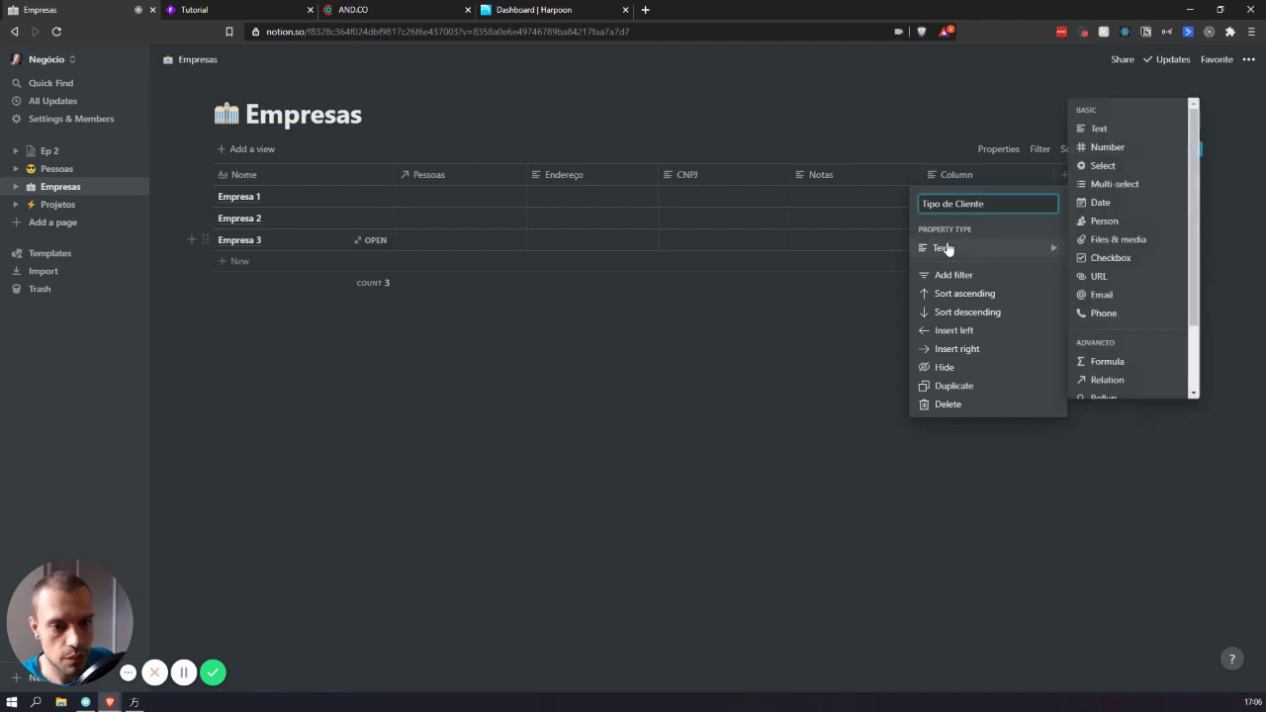
click(1126, 174)
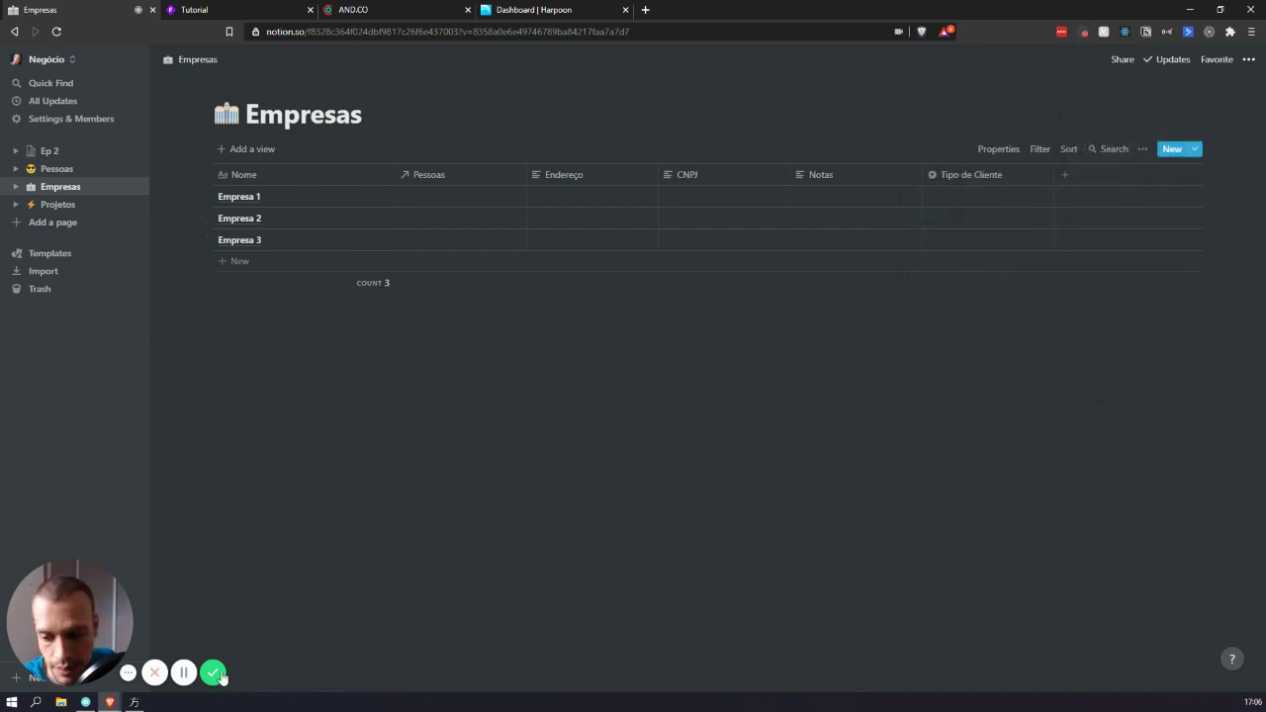
- In Empresa 1's cell, create the options Trabalhos Pontuais and Trabalhos Recorrentes, tagging Trabalhos Recorrentes
click(989, 198)
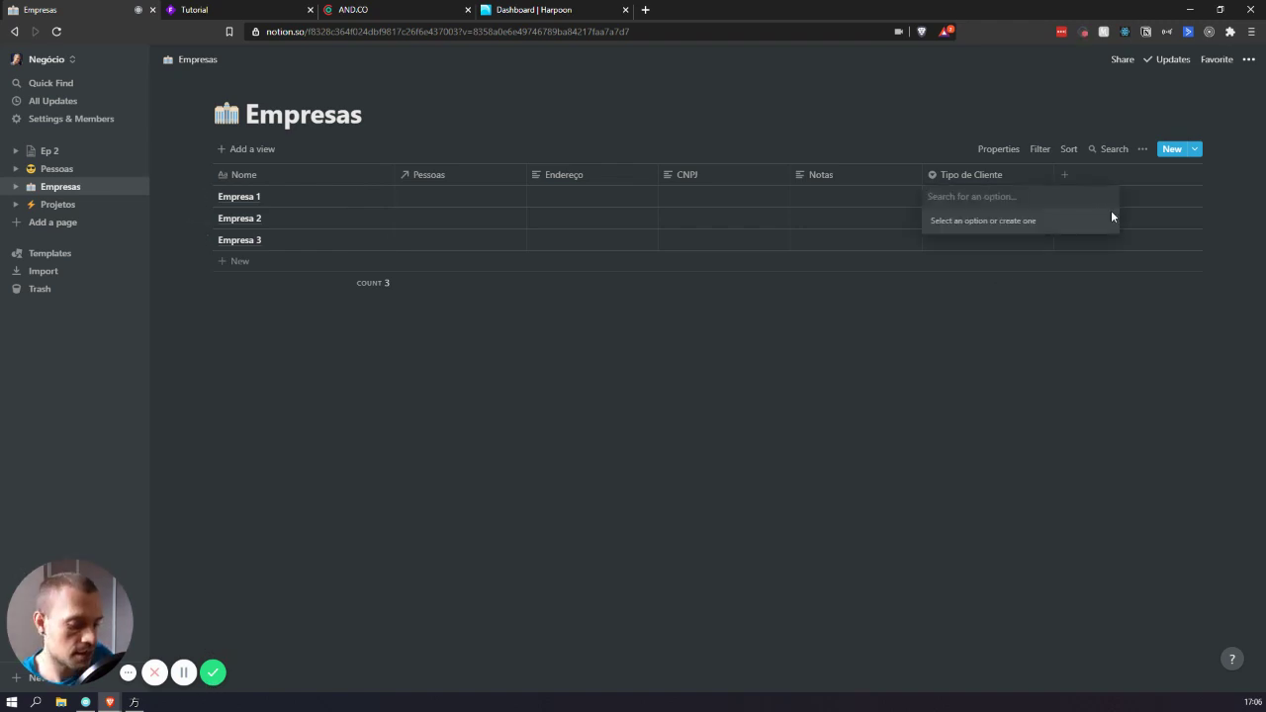
text(Trab)
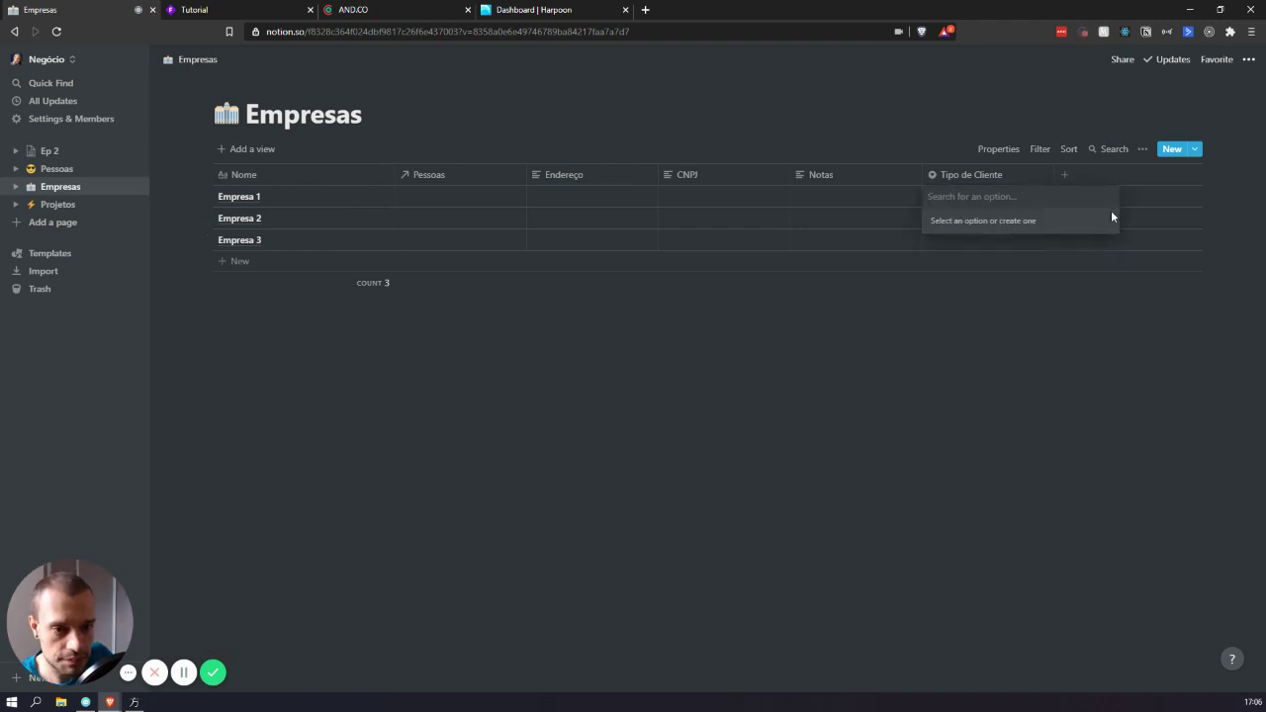
text(alhos Pontuais)
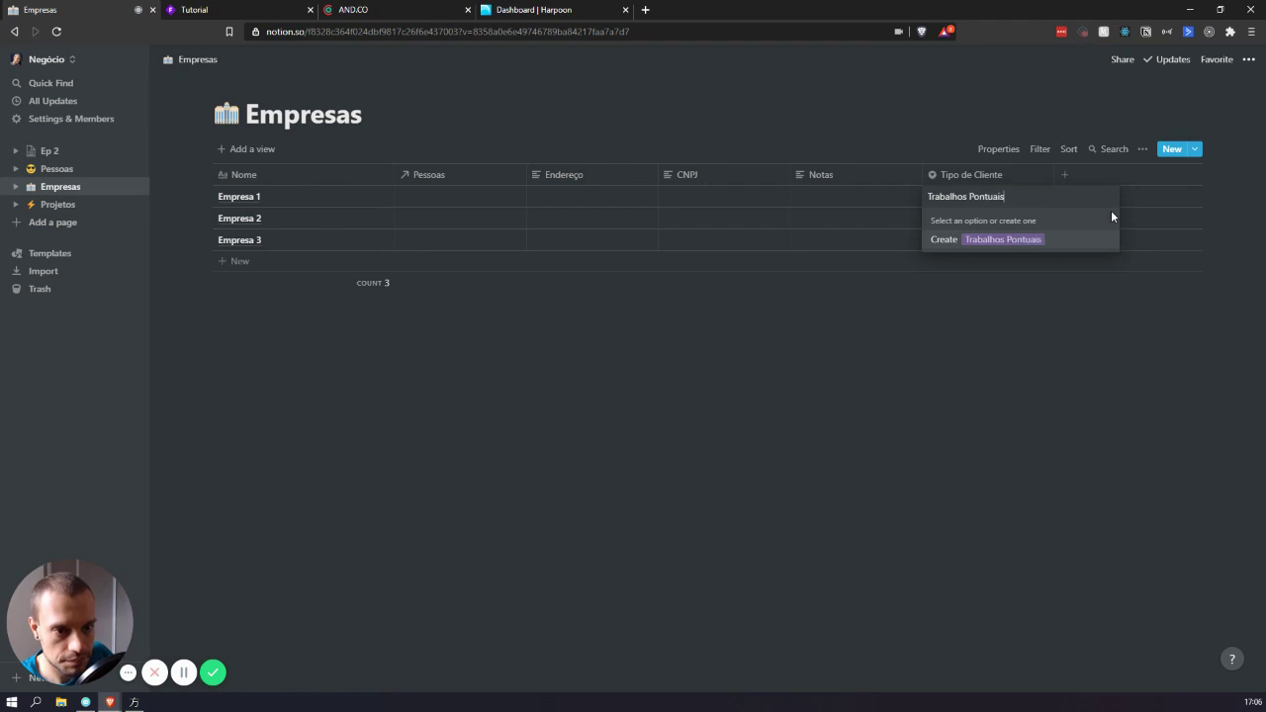
key(Return)
key(Up)
key(Return)
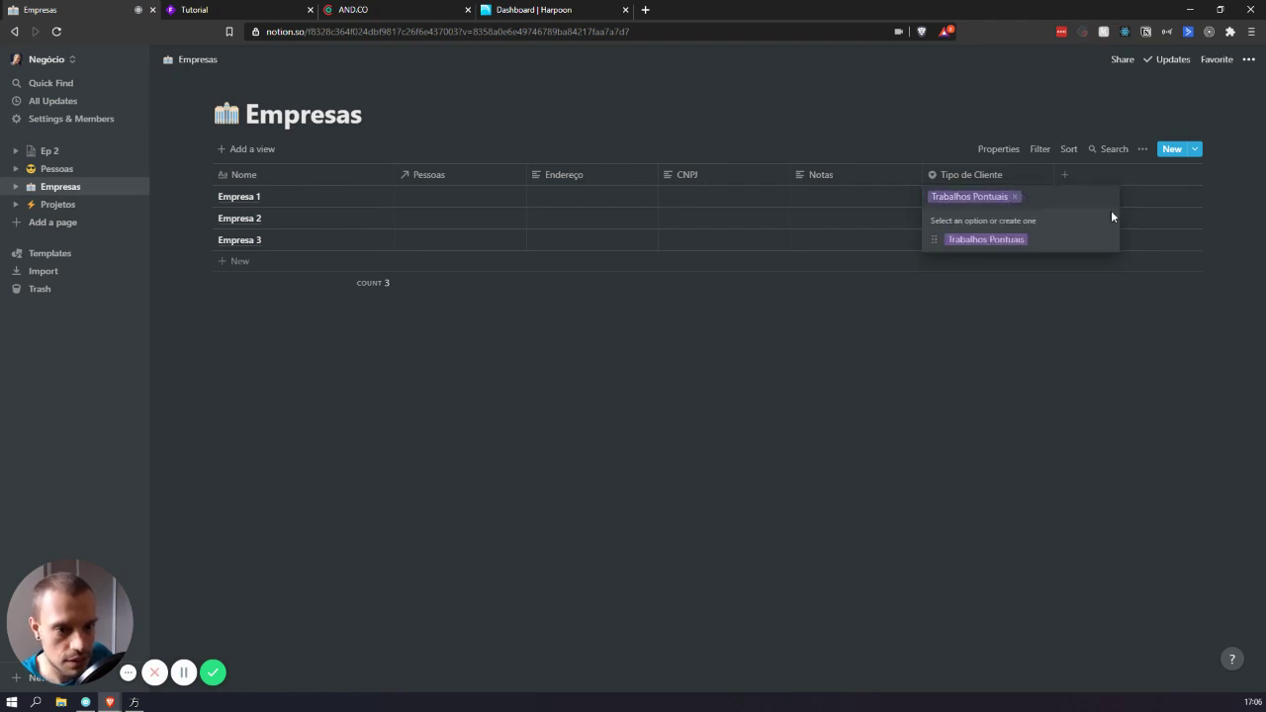
text(Trabalhos Recorr)
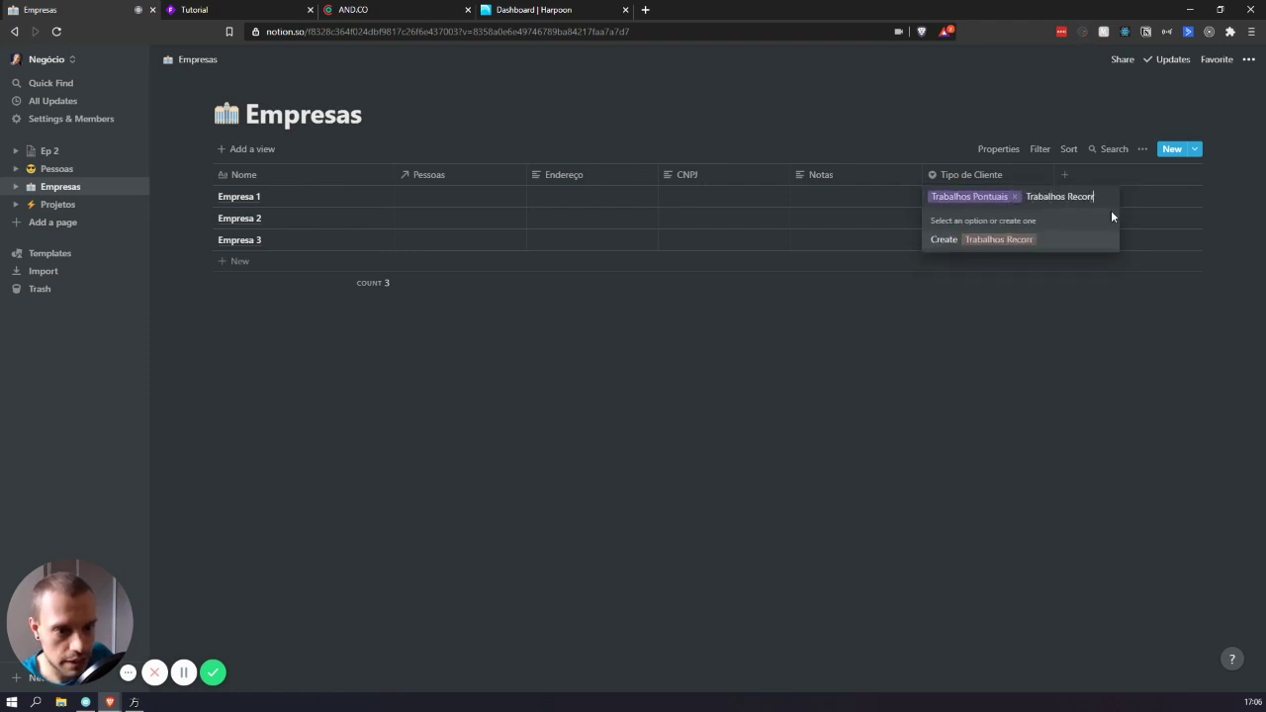
text(entes)
key(Return)
key(Up)
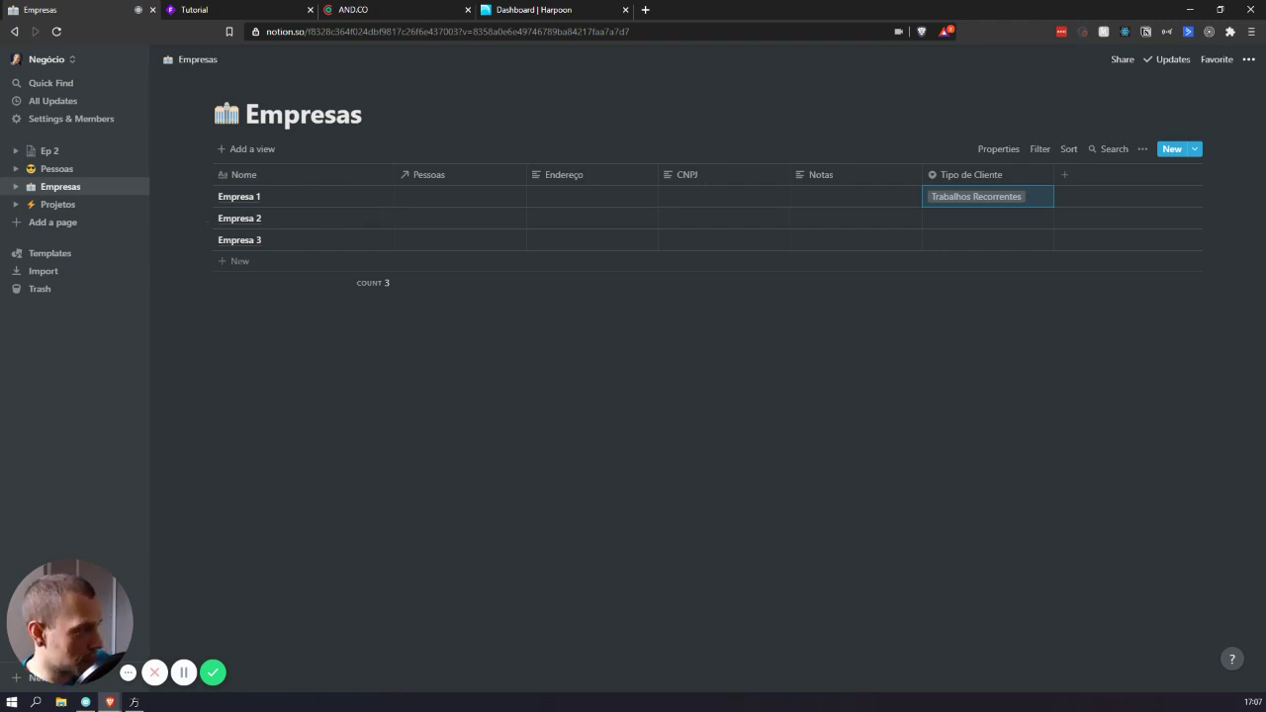
click(971, 193)
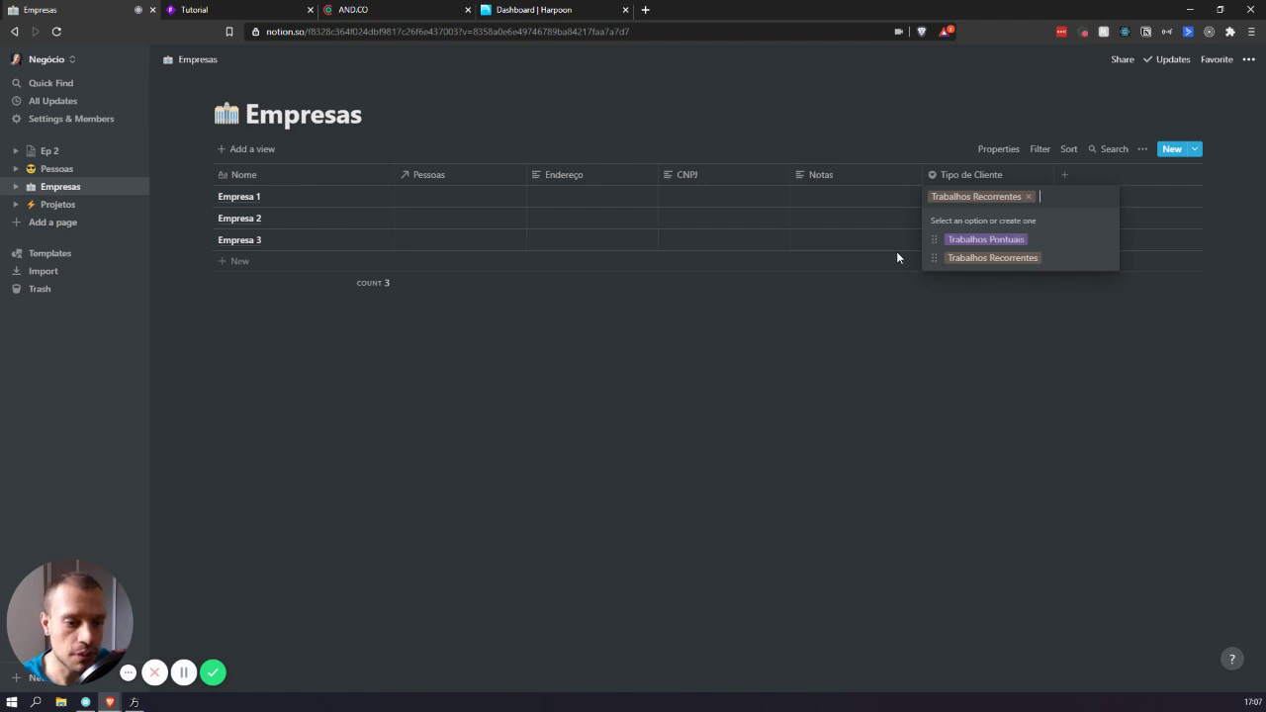
text(Par)
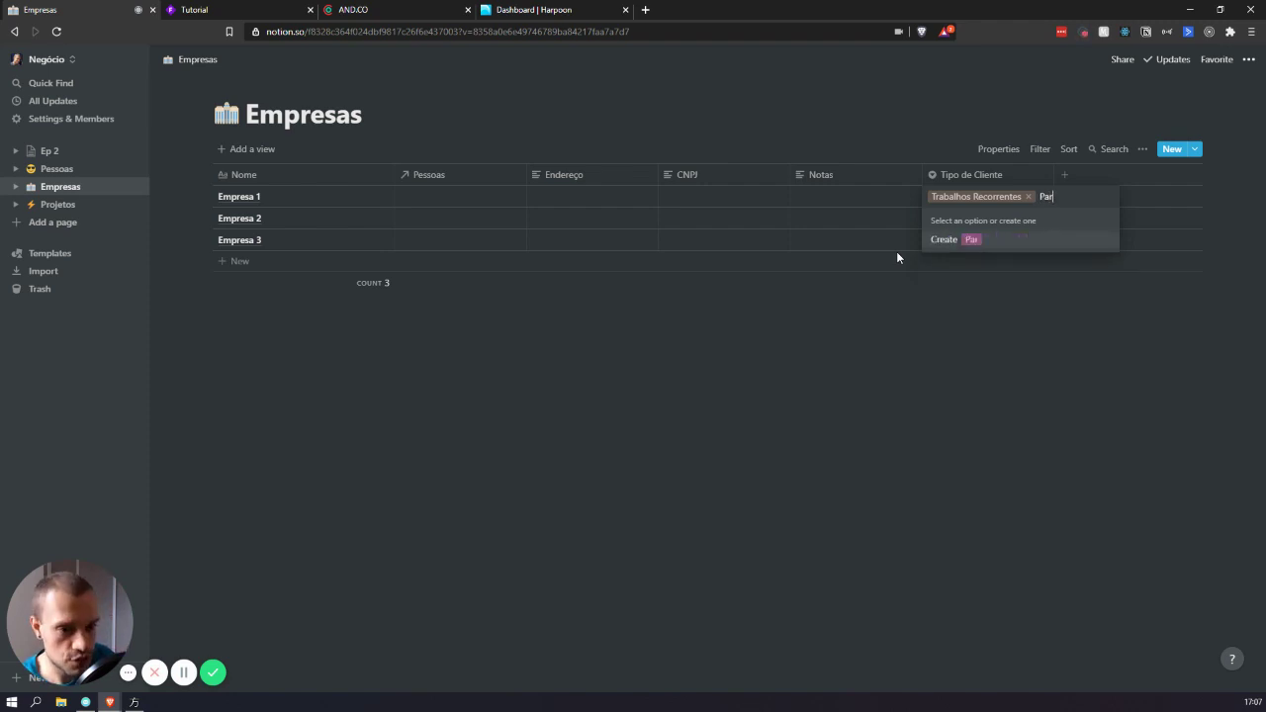
text(ceiros)
key(Return)
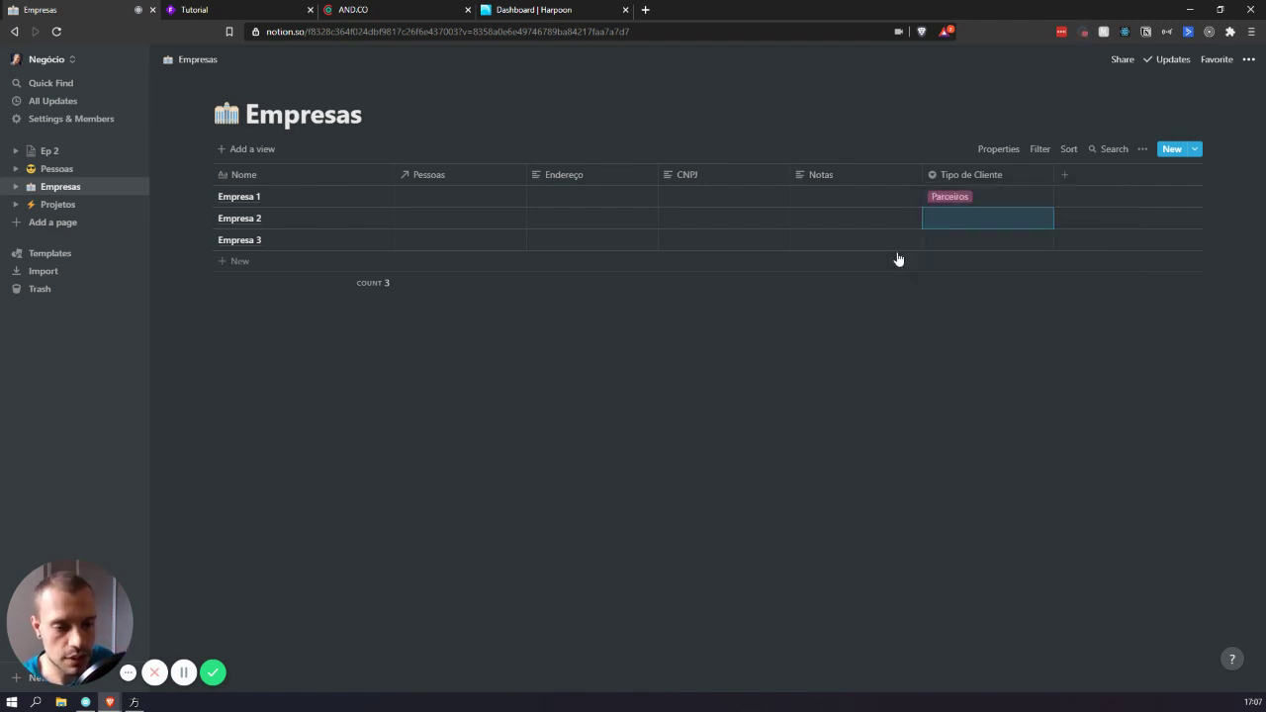
key(Up)
key(Return)
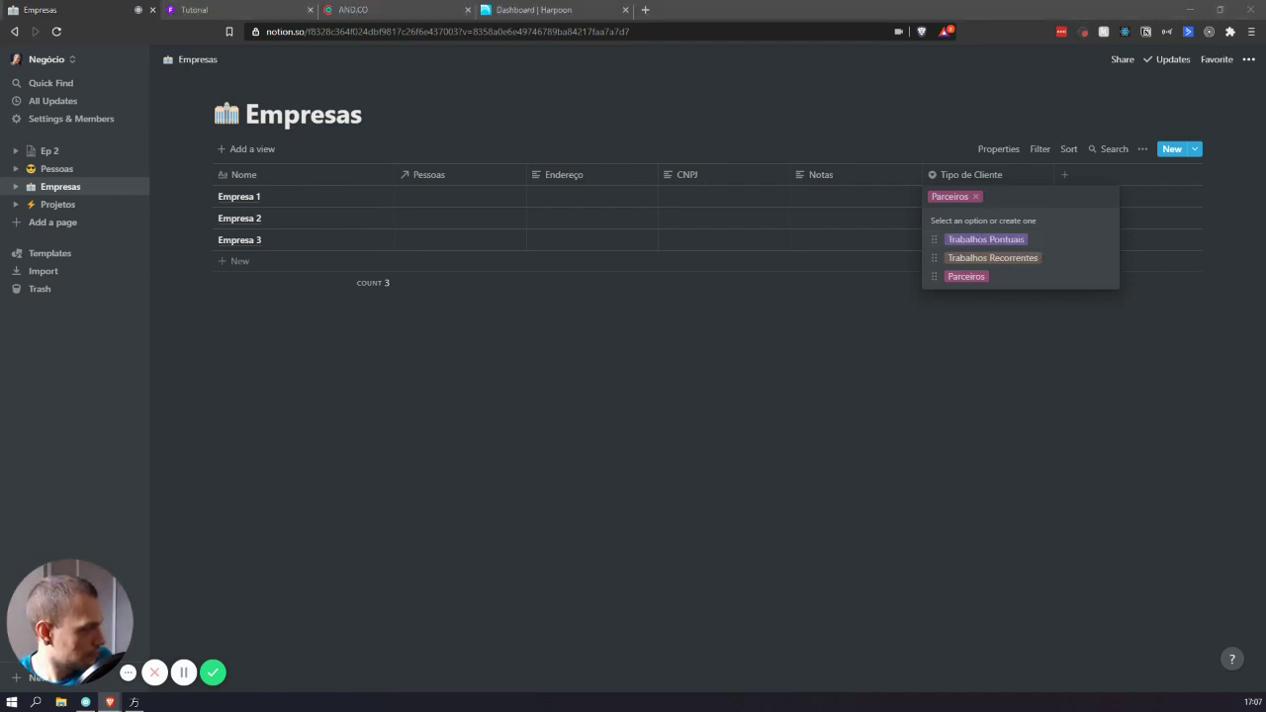
click(1020, 202)
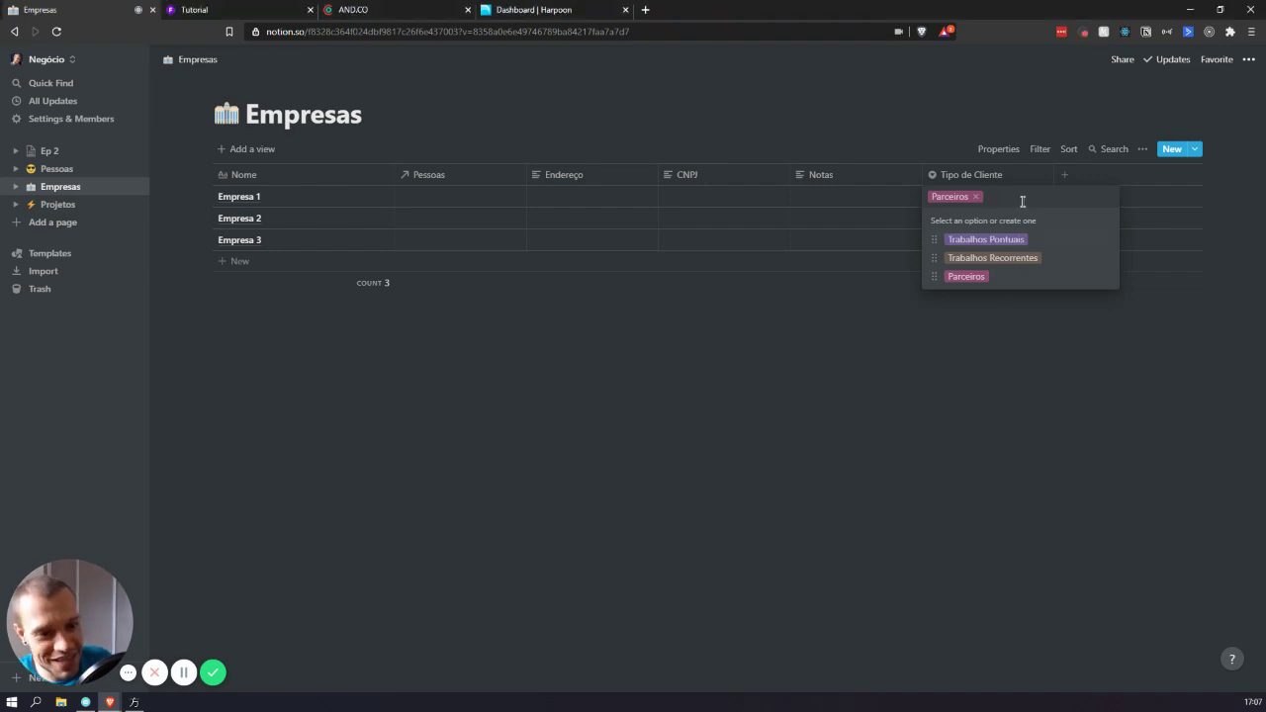
text(G)
key(BackSpace)
text(Gra)
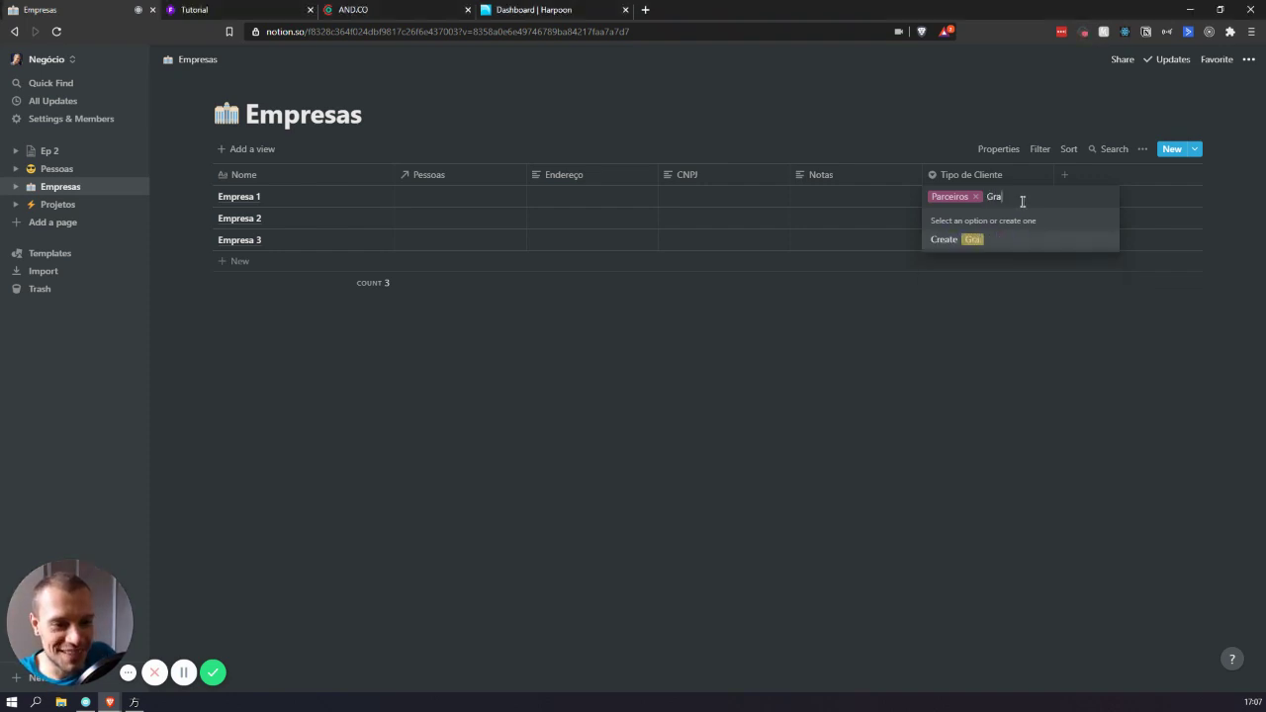
key(BackSpace)
key(BackSpace)
key(BackSpace)
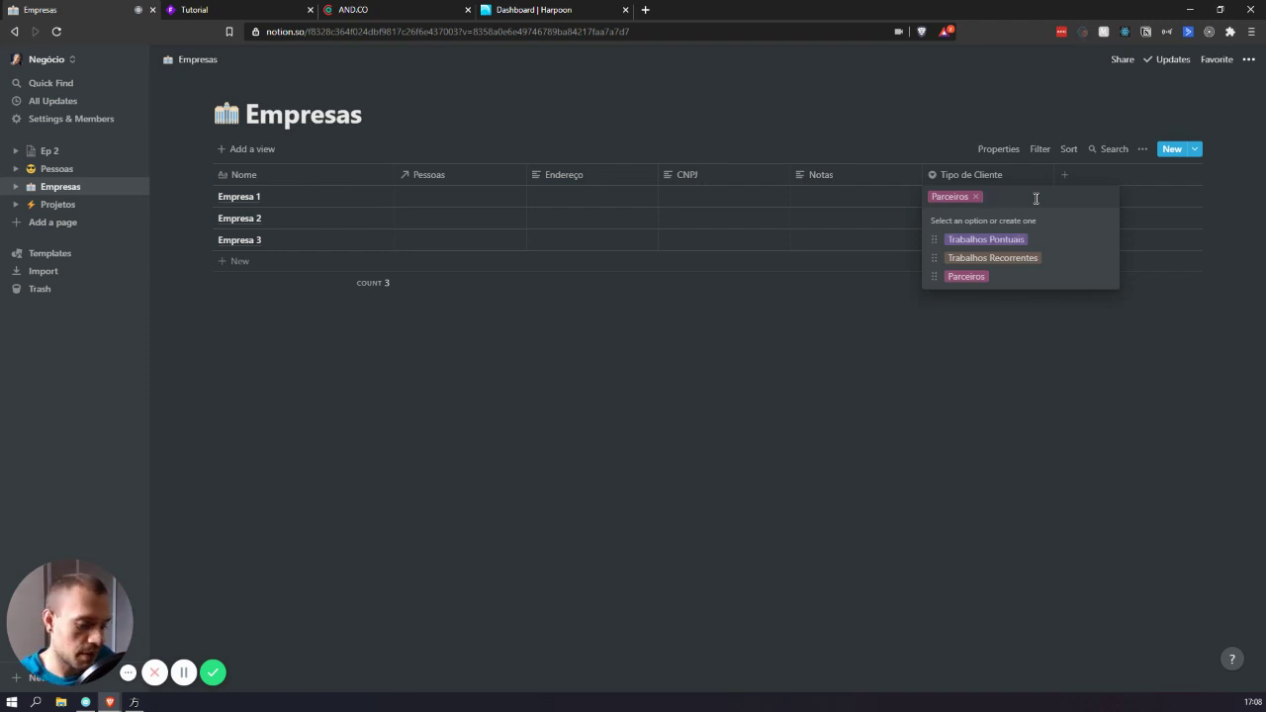
text(Gratuito)
key(Return)
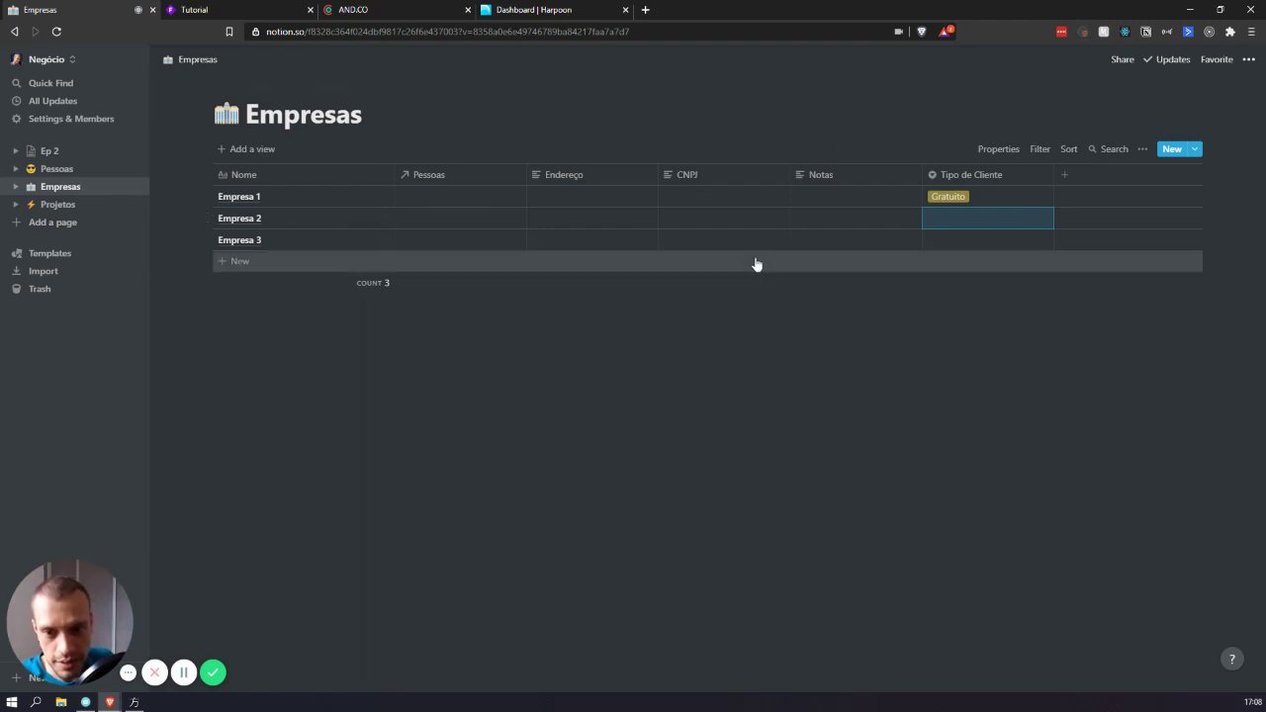
click(936, 376)
drag(1018, 416, 737, 193)
click(608, 310)
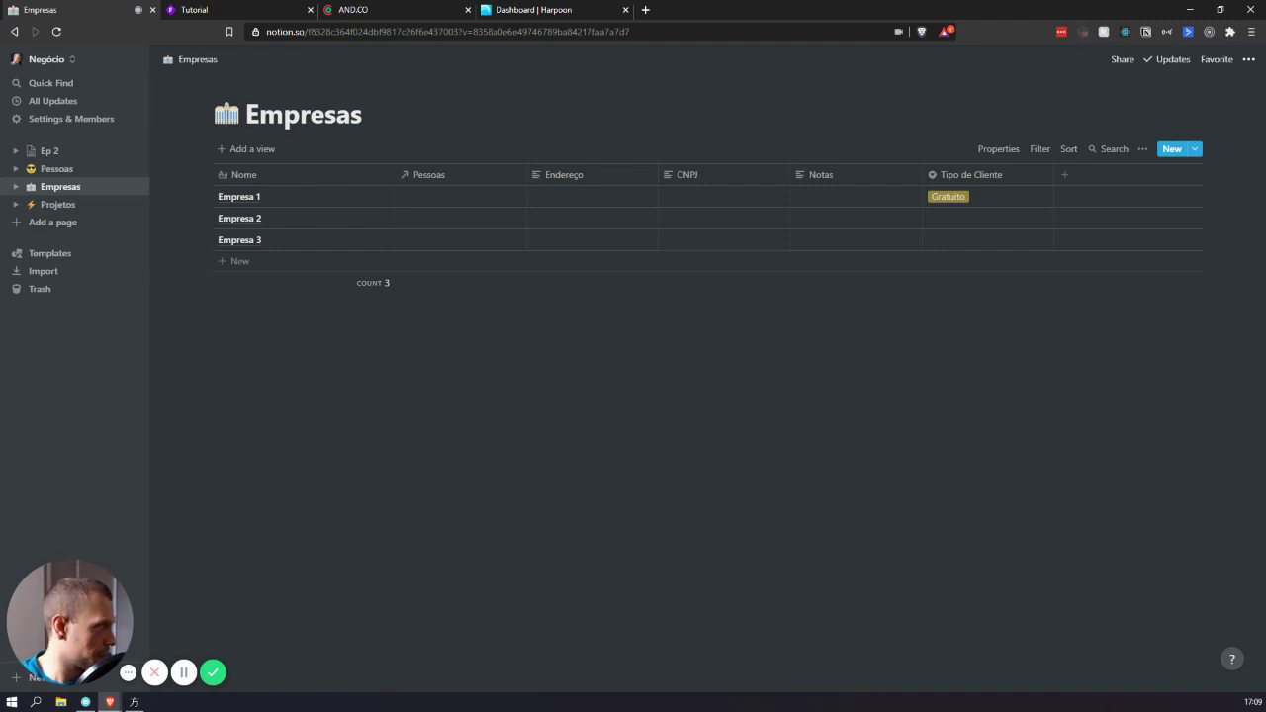
- Add Telefone and Propostas columns to the Empresas table
click(1097, 174)
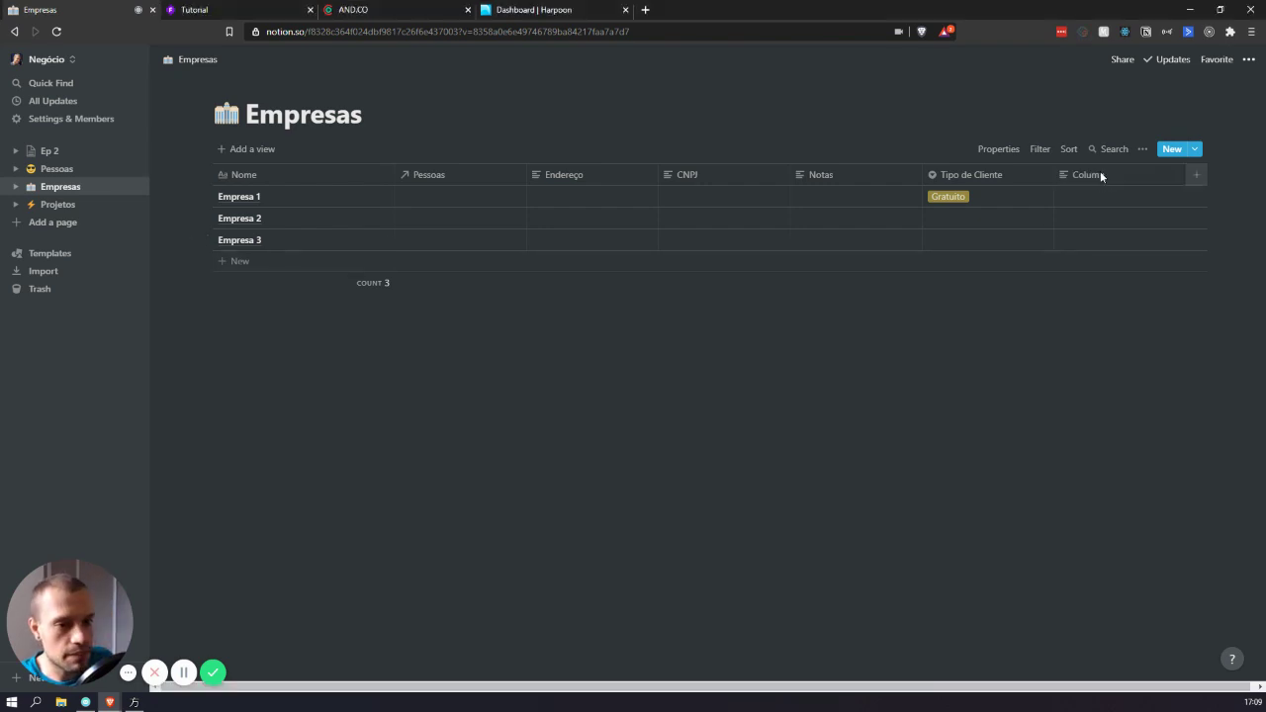
text(Telefone)
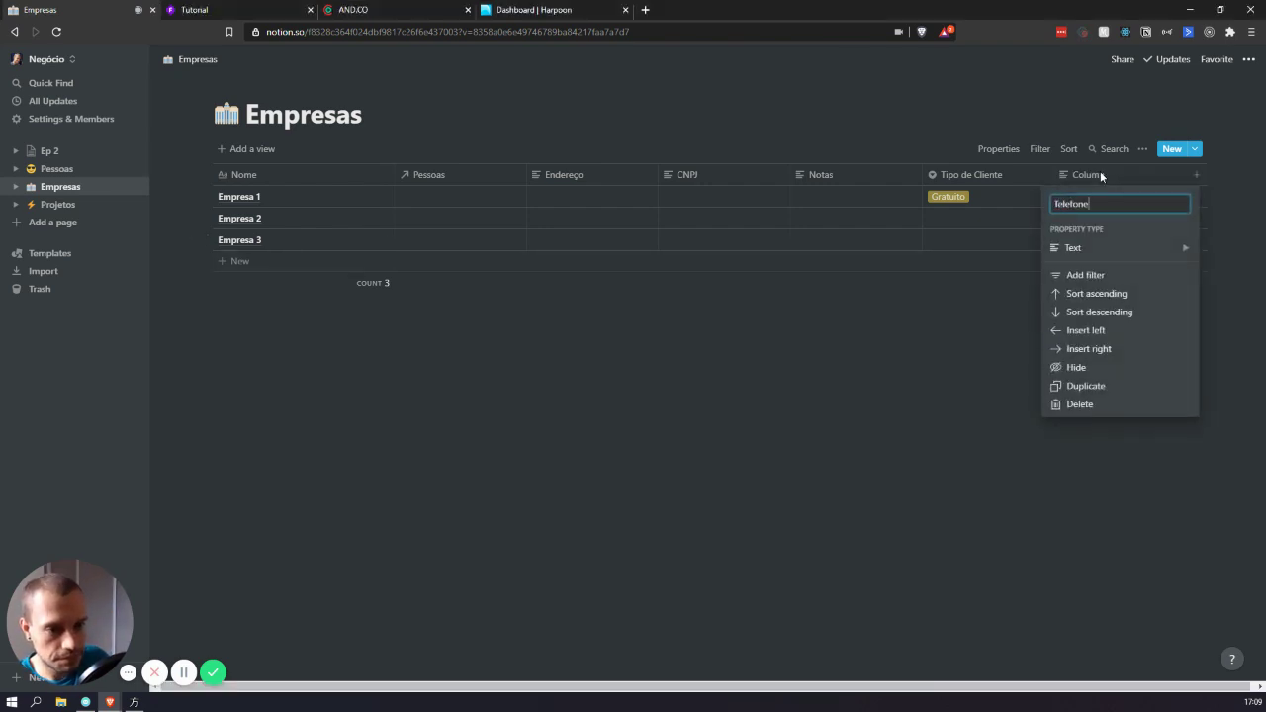
click(1144, 162)
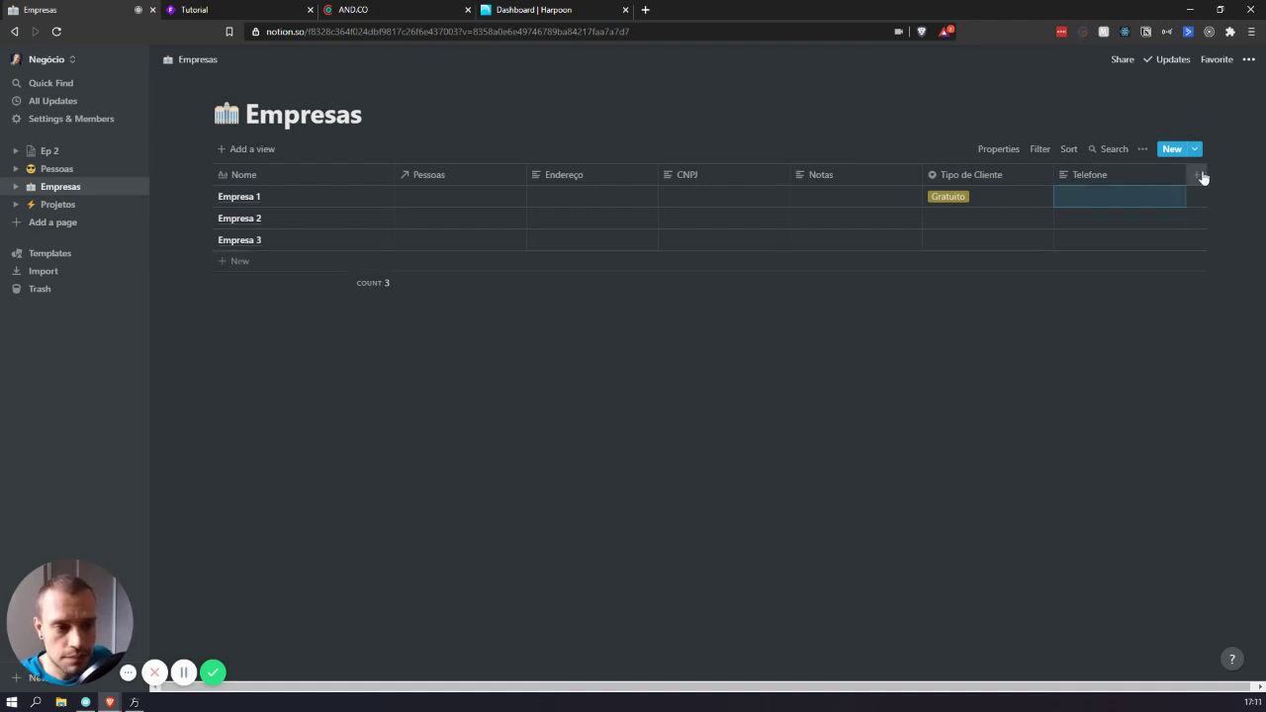
click(1196, 174)
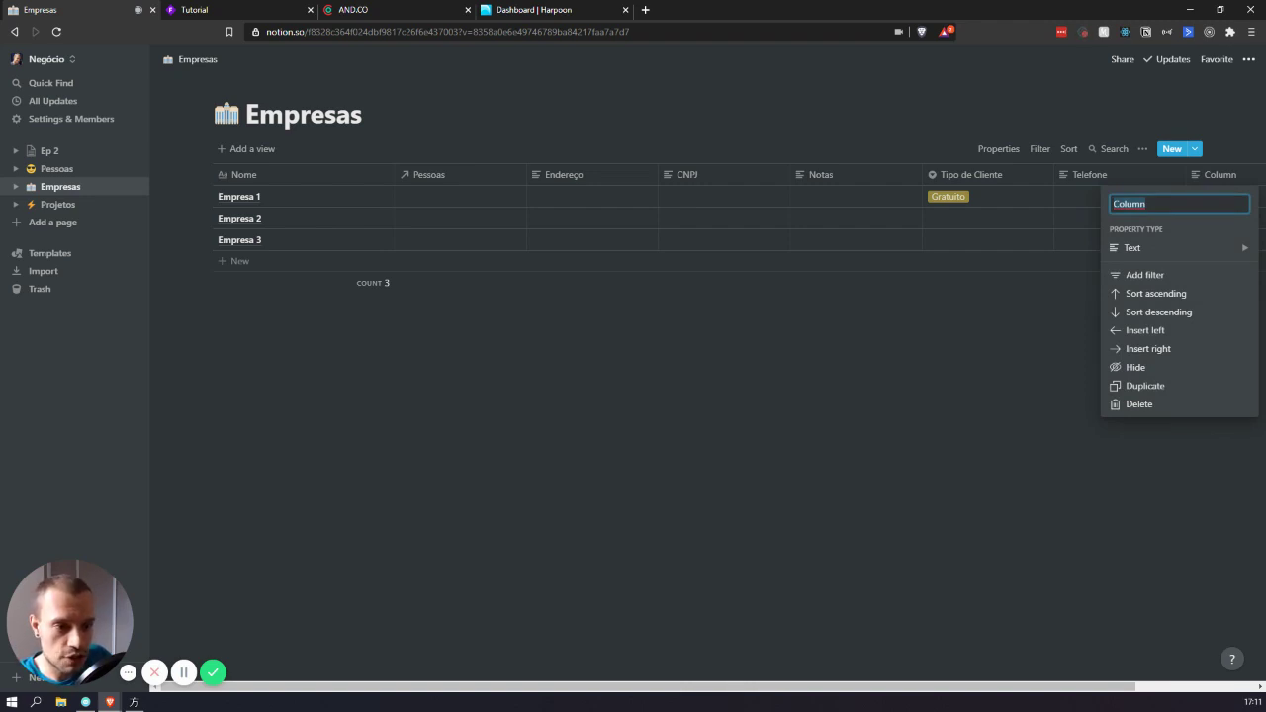
text(Propostas)
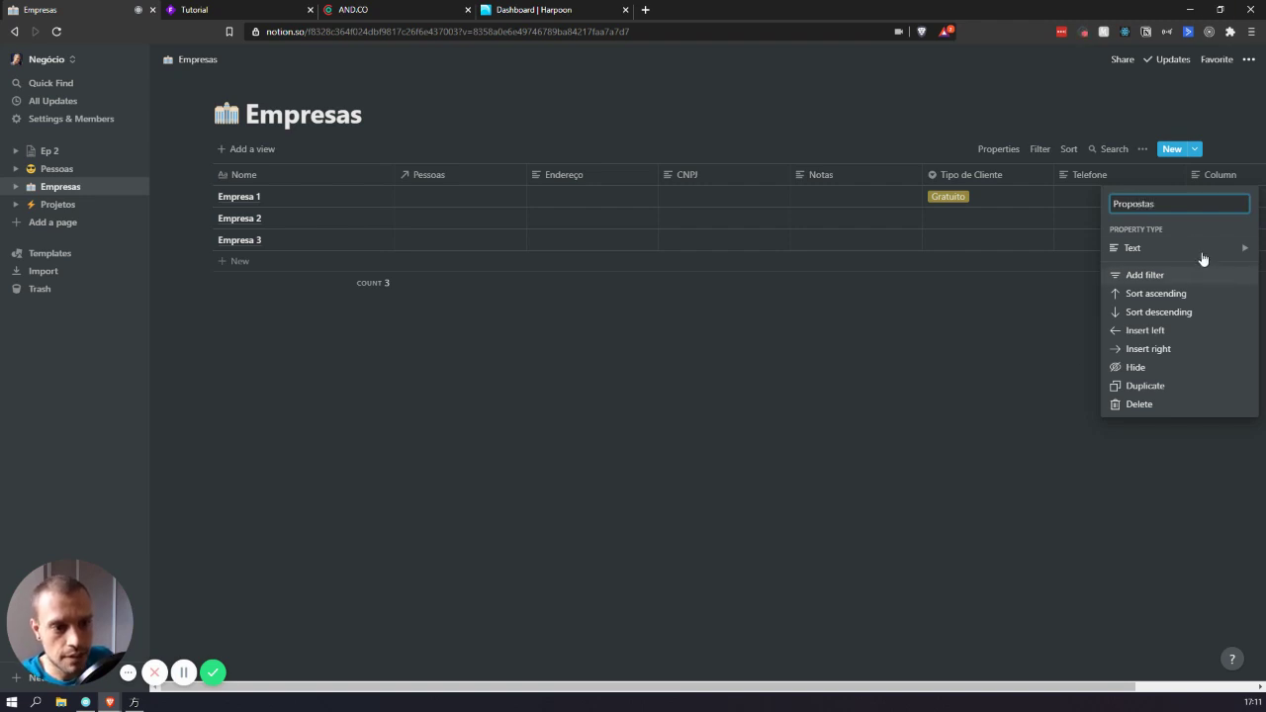
mouse_move(1133, 247)
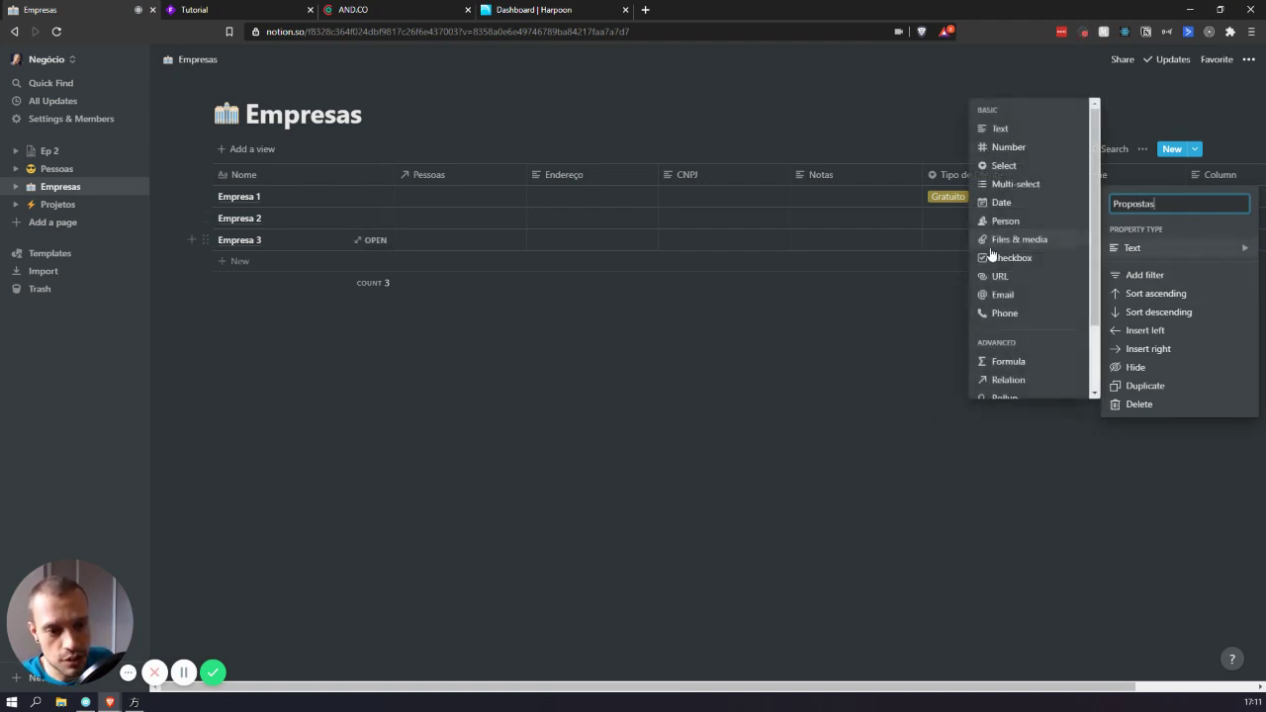
click(795, 417)
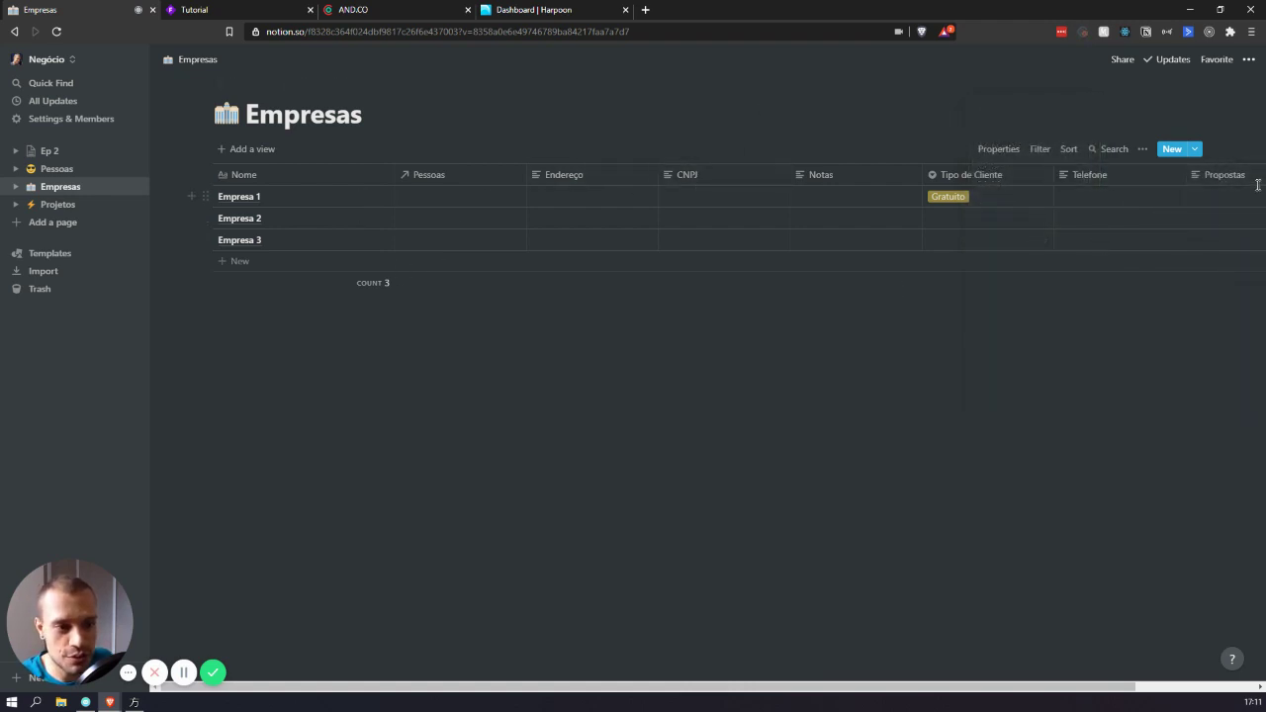
- Add a Status column of Select type and move it right after Nome
scroll(886, 220, right, 3)
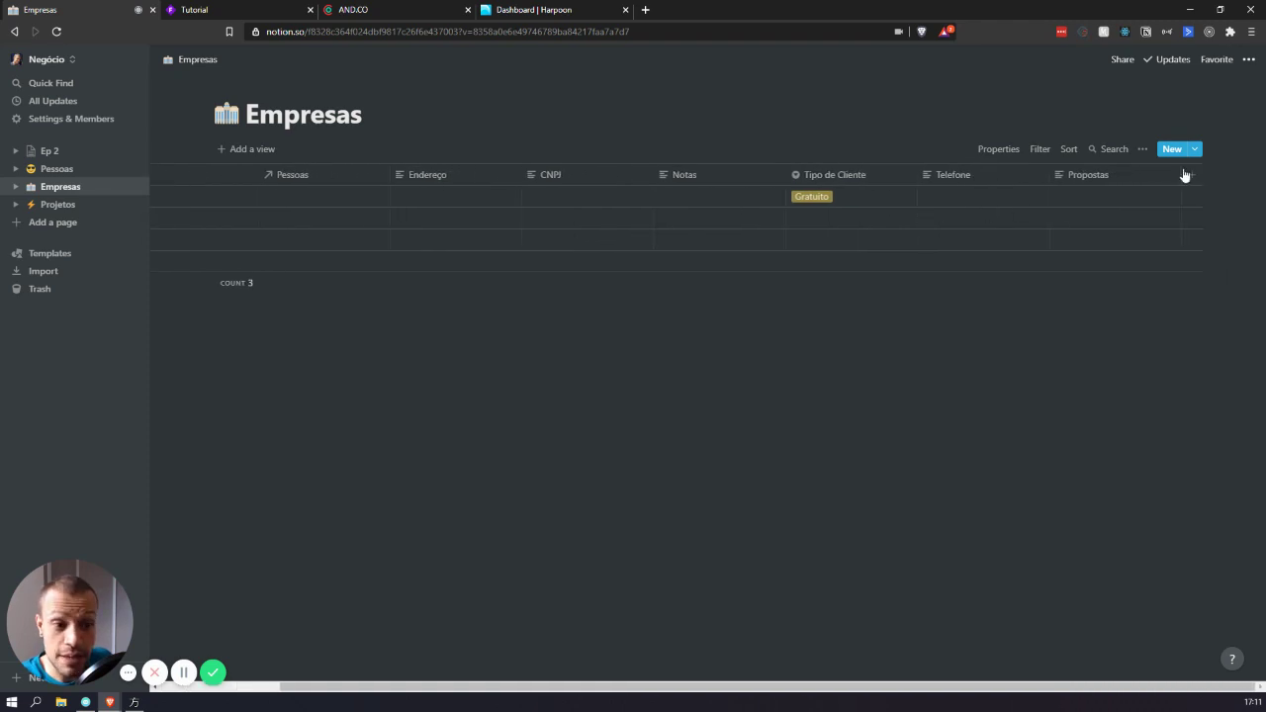
click(1188, 174)
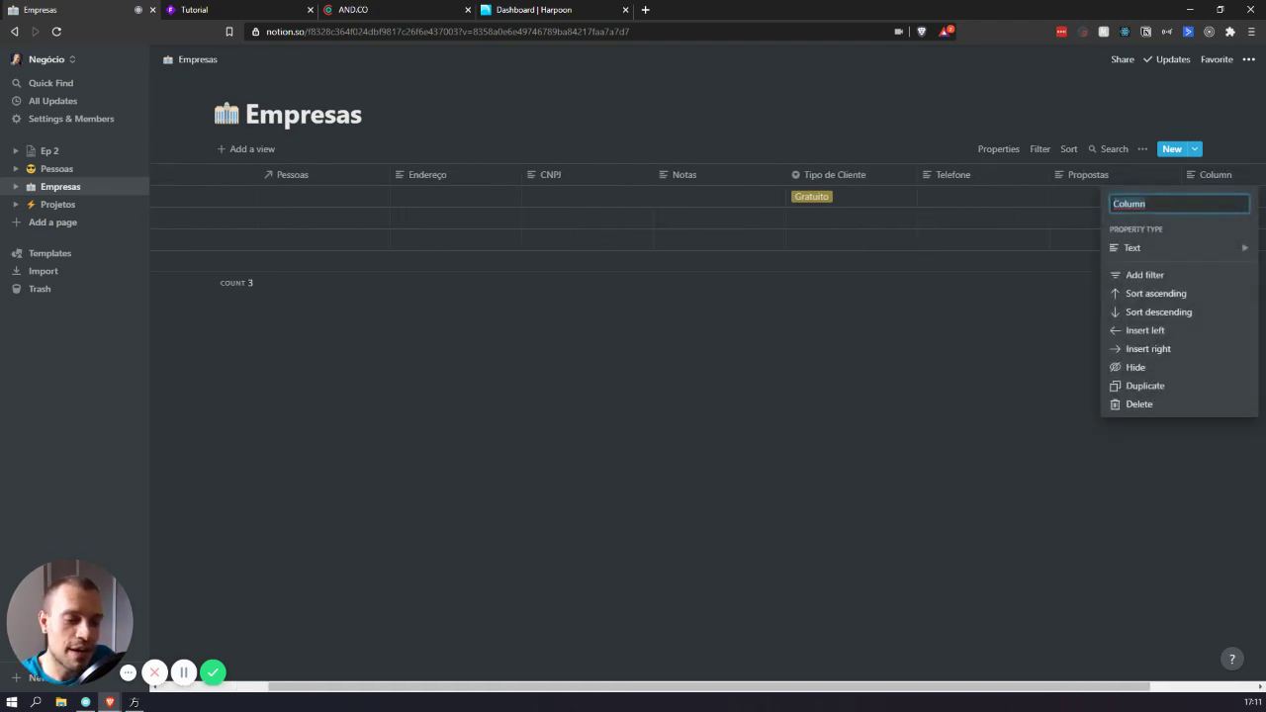
text(Status)
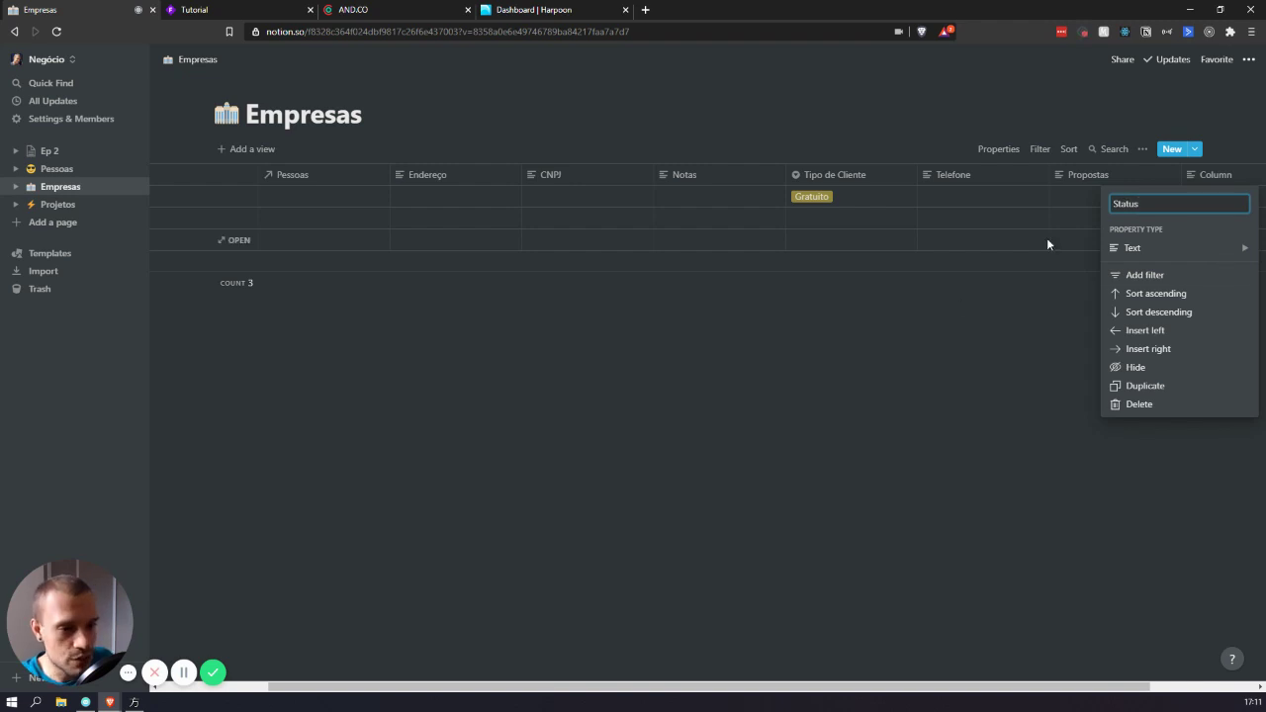
mouse_move(1184, 259)
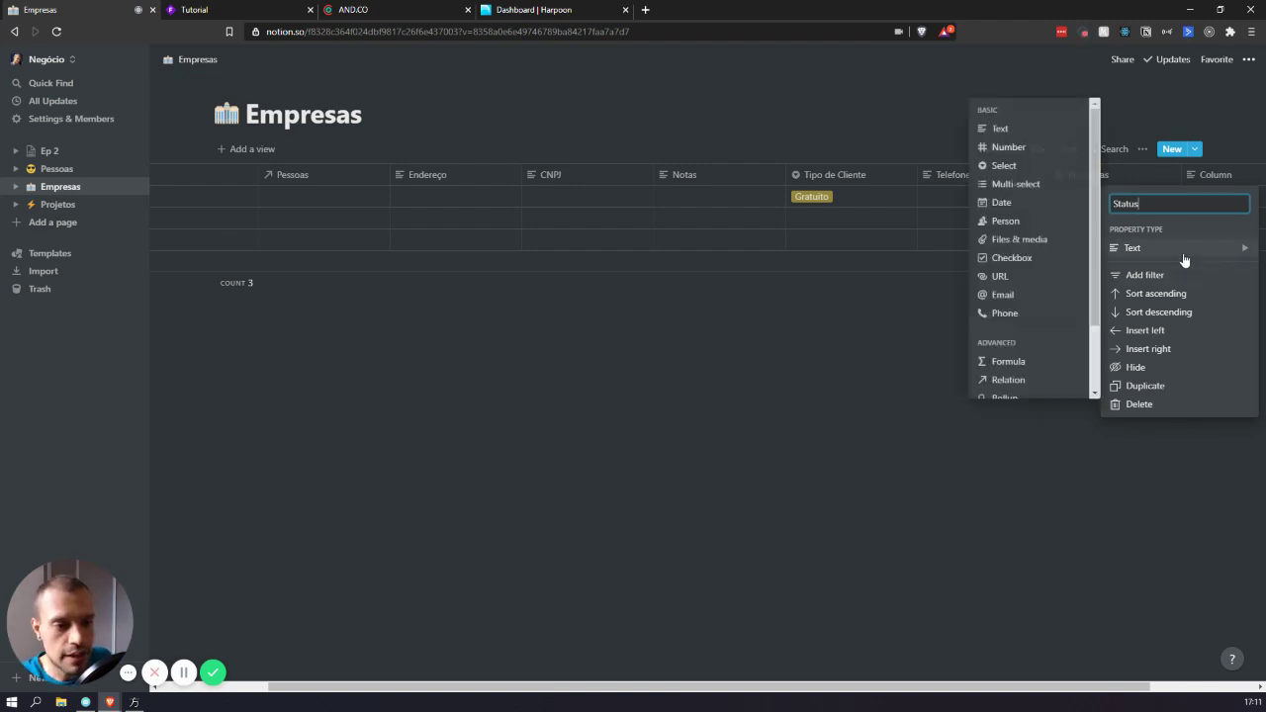
click(1035, 165)
drag(1235, 180, 510, 224)
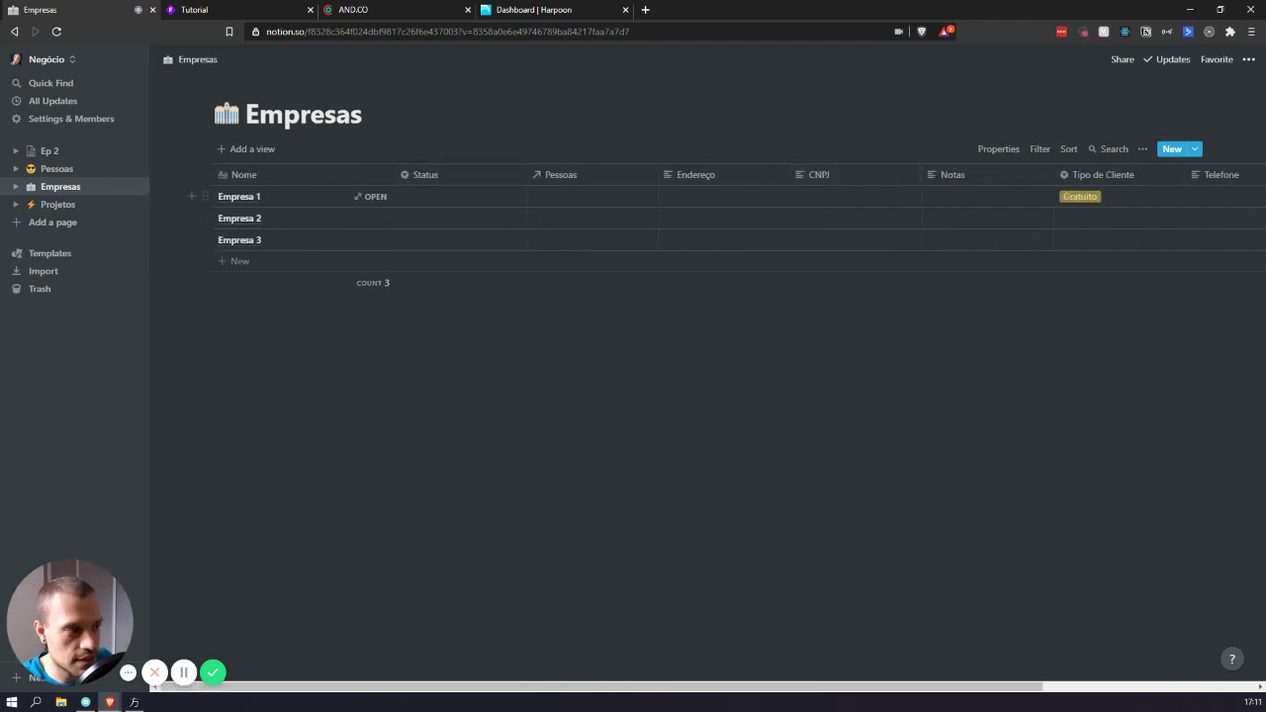
- Open Empresa 1's Status cell to show its option dropdown
click(445, 195)
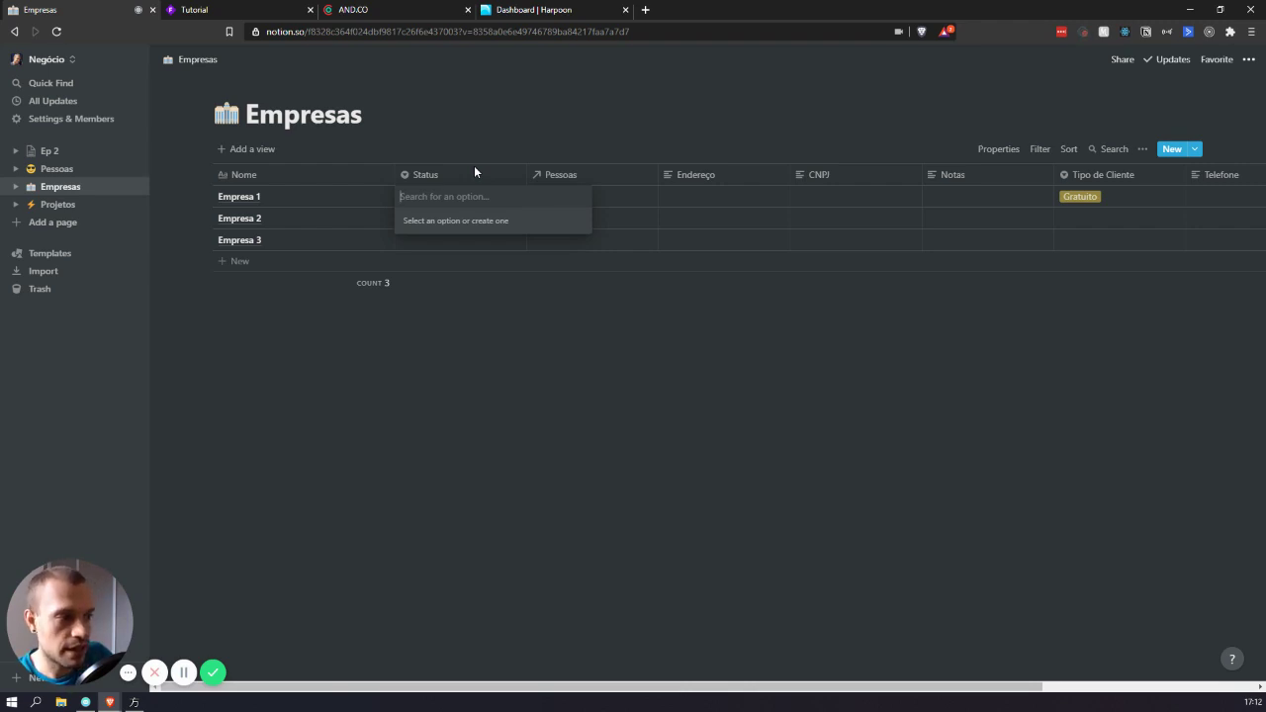
- Create the Status options Prospecção, Negociação and Ativo
text(Prosp)
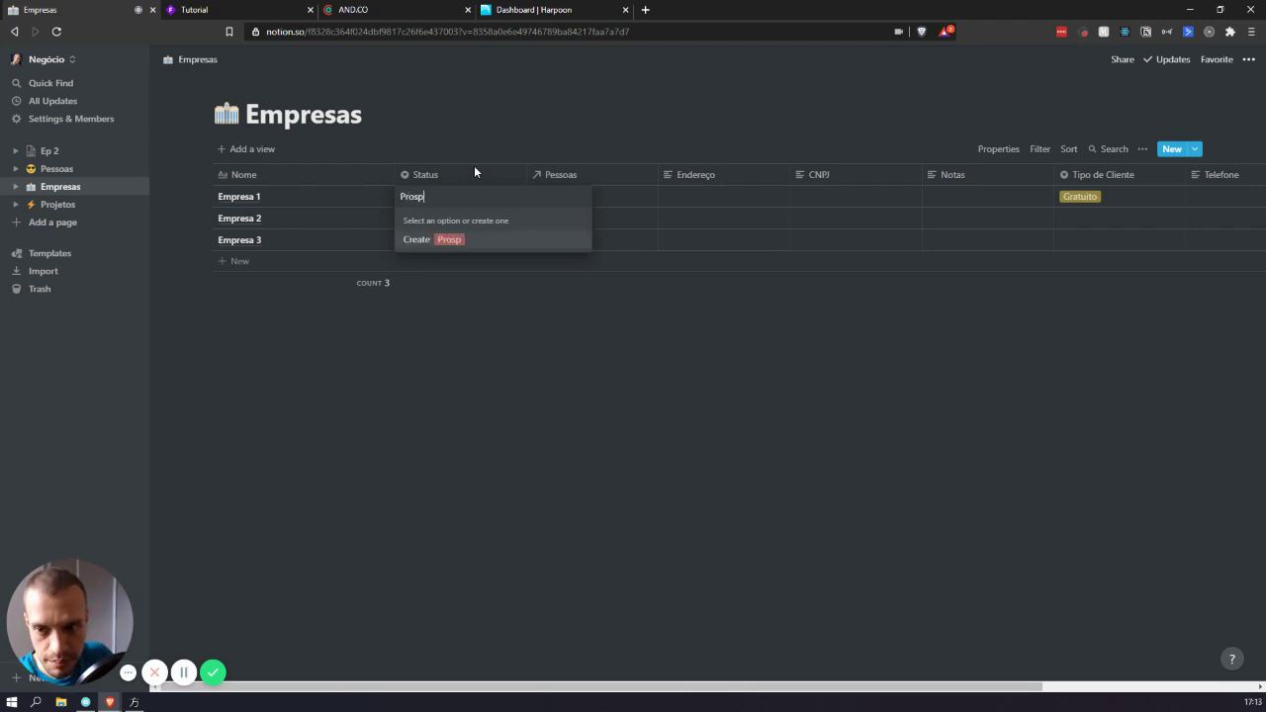
text(ecção)
key(Return)
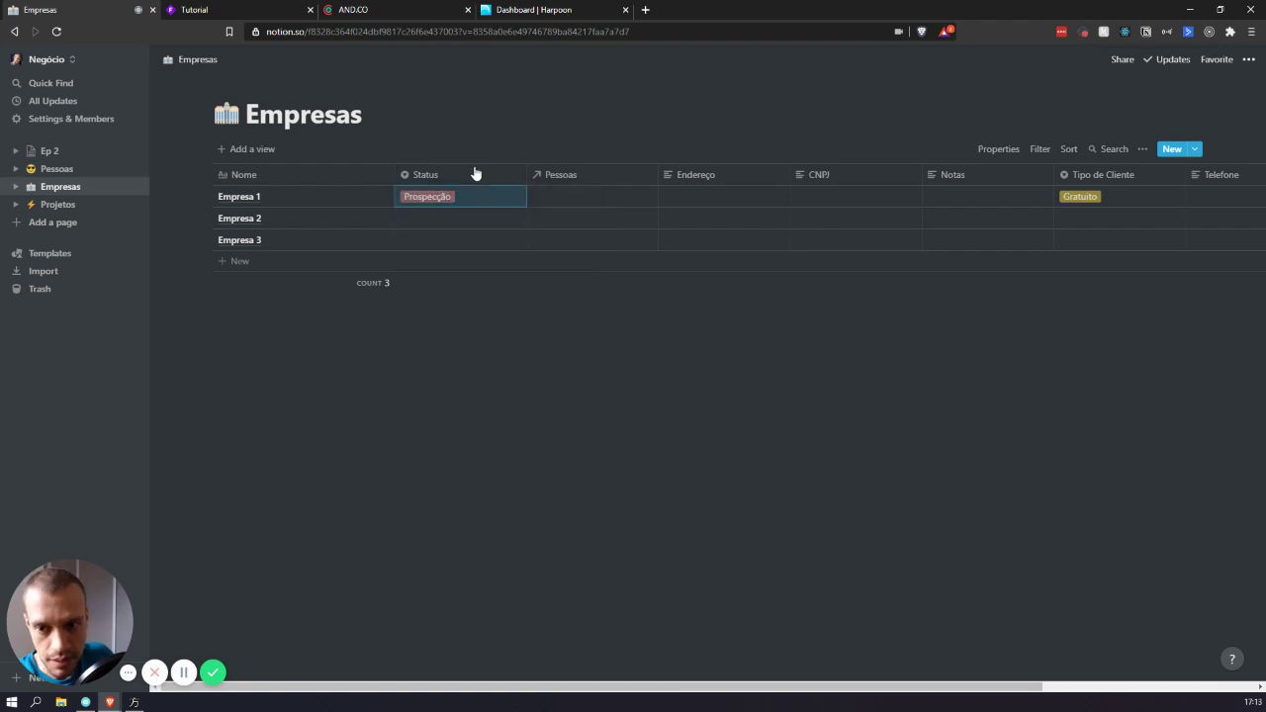
key(Return)
text(Nego)
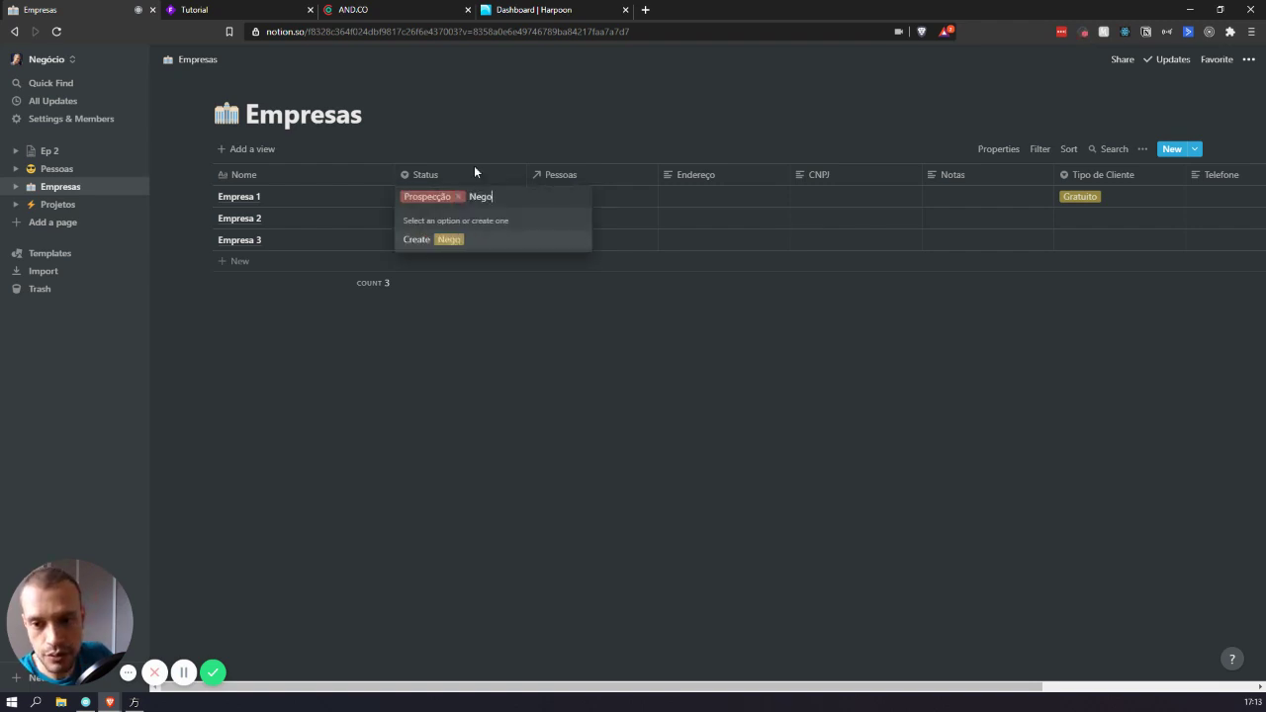
text(cia~ção)
key(Return)
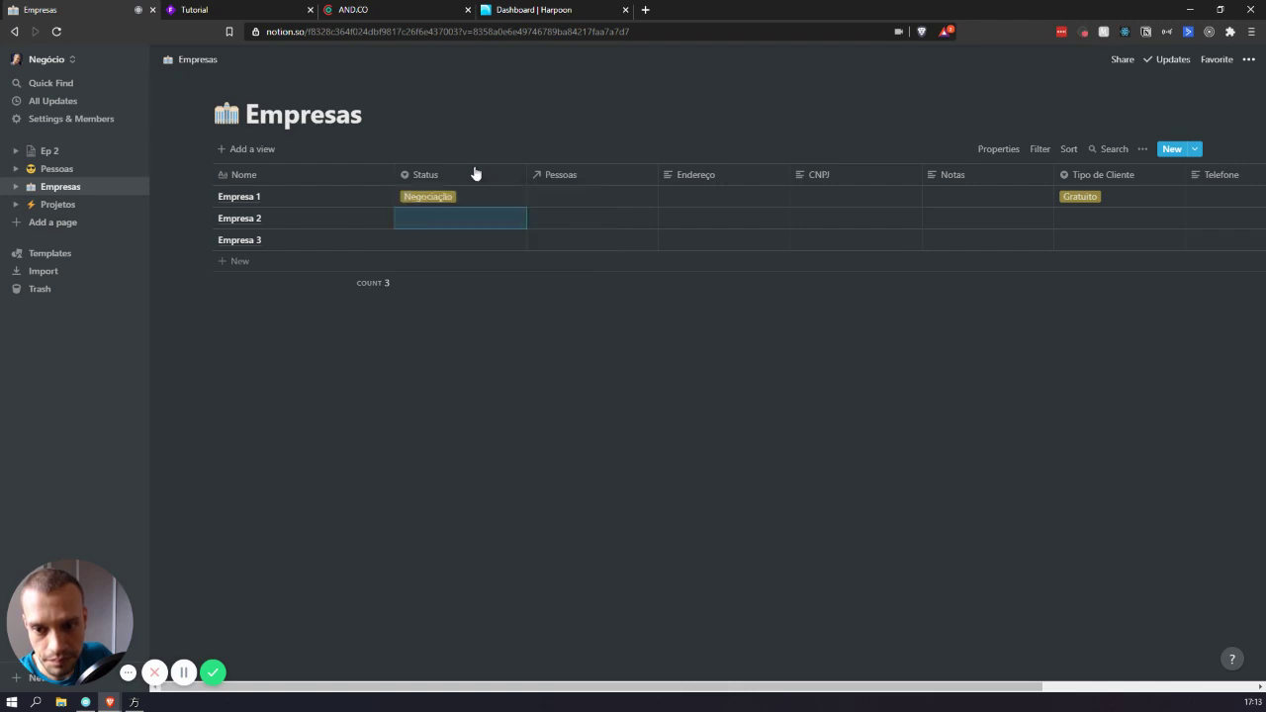
key(Return)
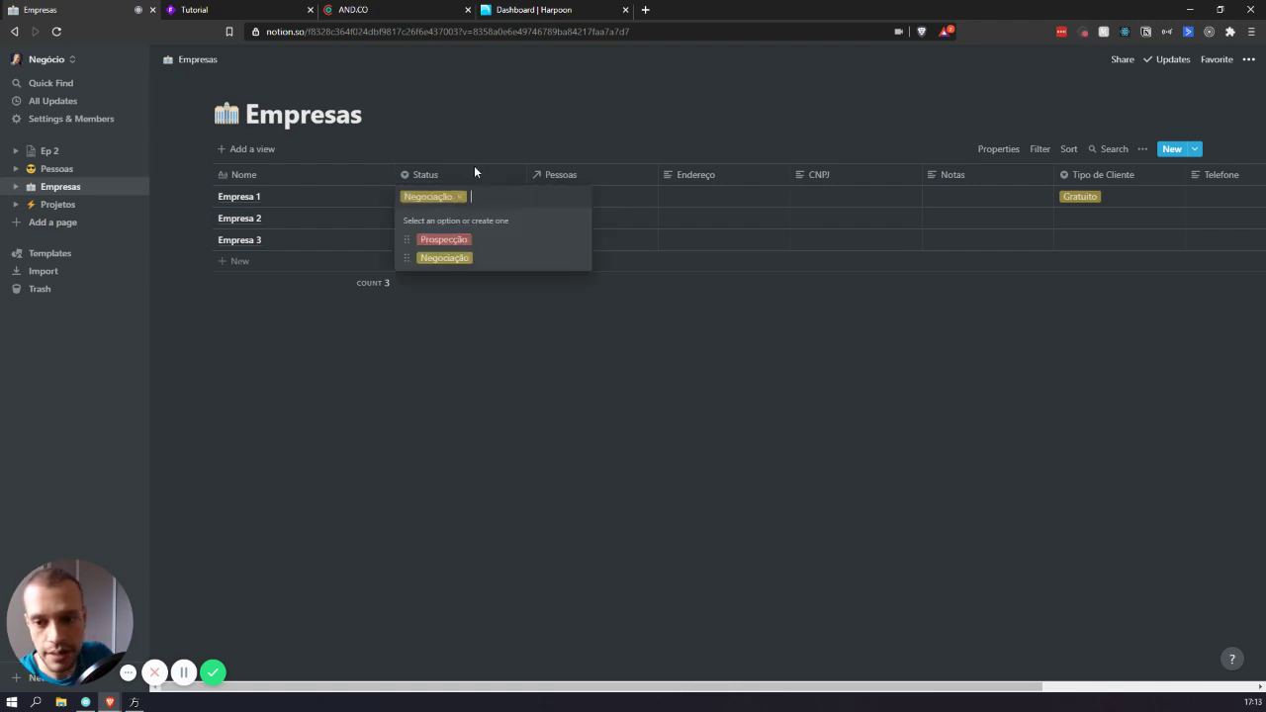
text(Ativo)
key(Return)
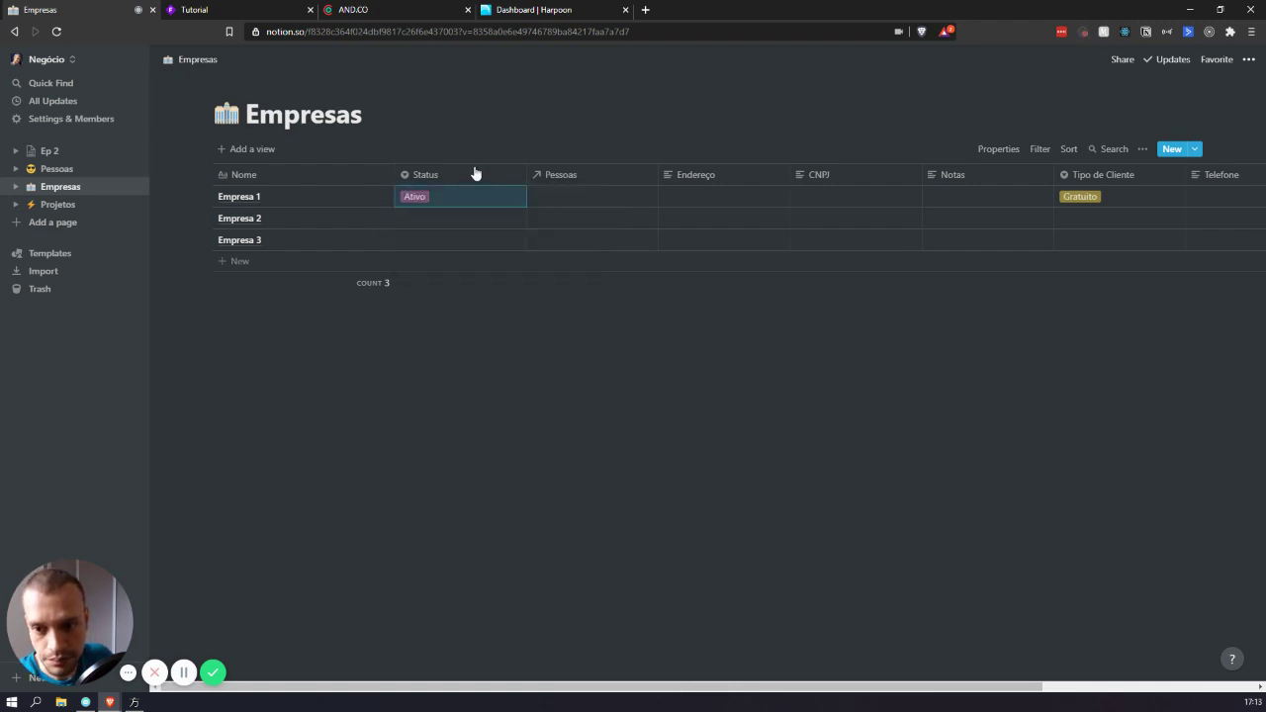
- Add Ganho, Perdido, Finalizado and Pós options, then move Ganho above Ativo
key(Return)
text(Ganho)
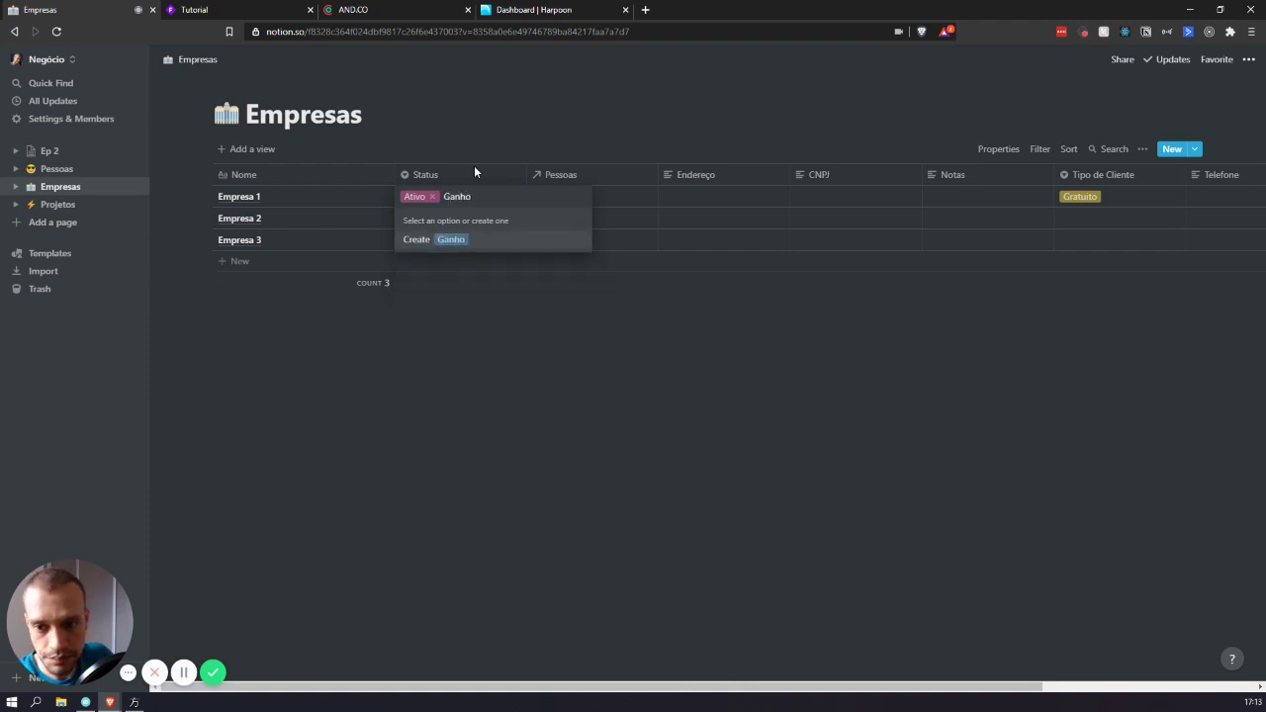
key(Return)
key(Return)
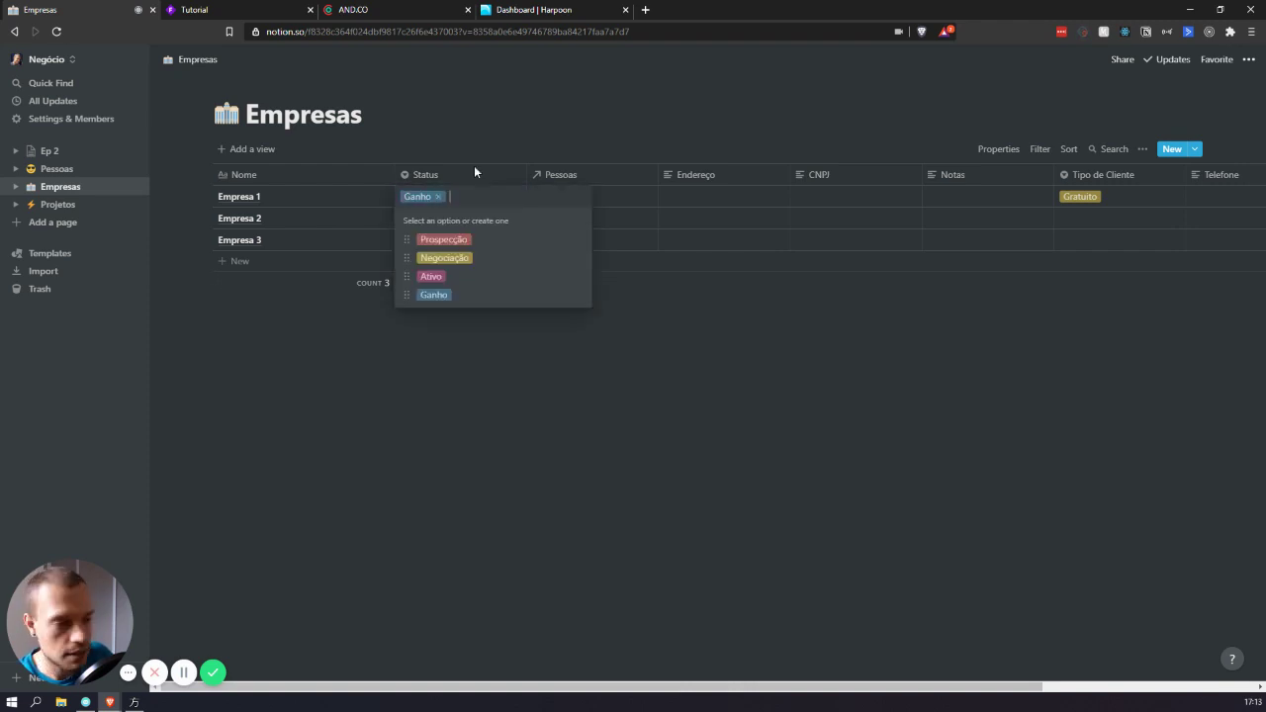
text(Perdido)
key(Return)
key(Return)
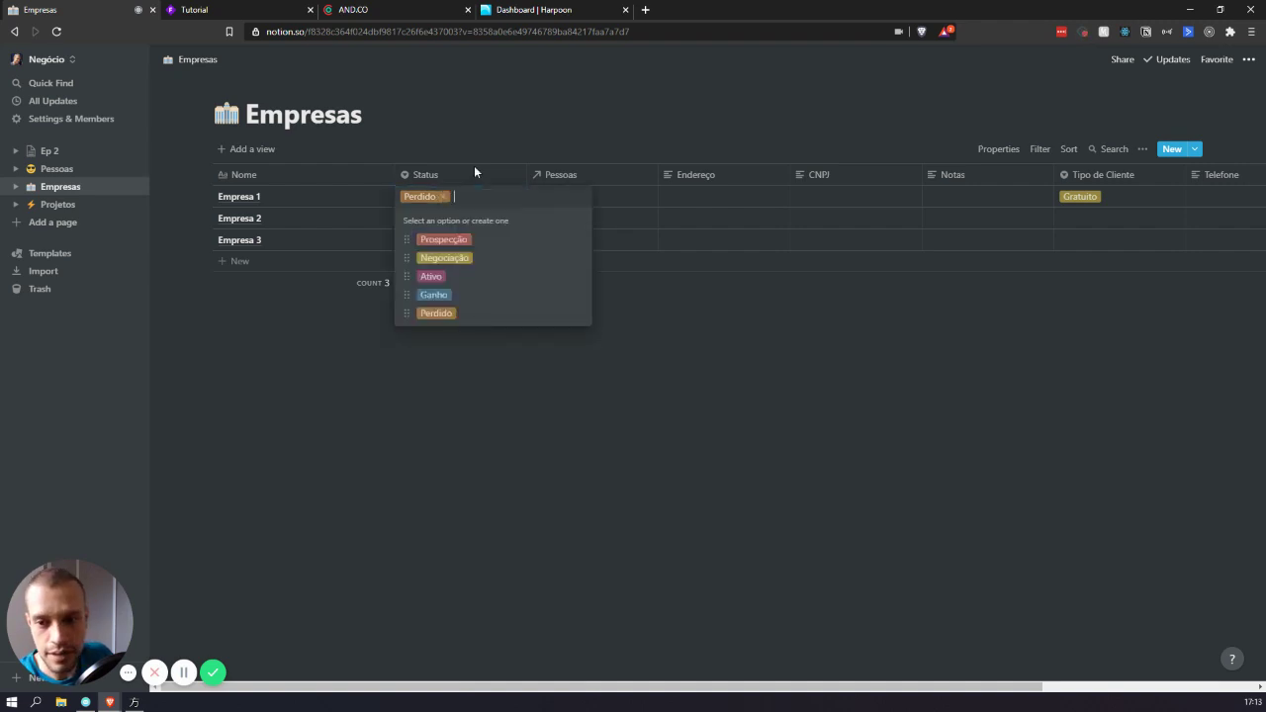
text(Finalizado)
key(Return)
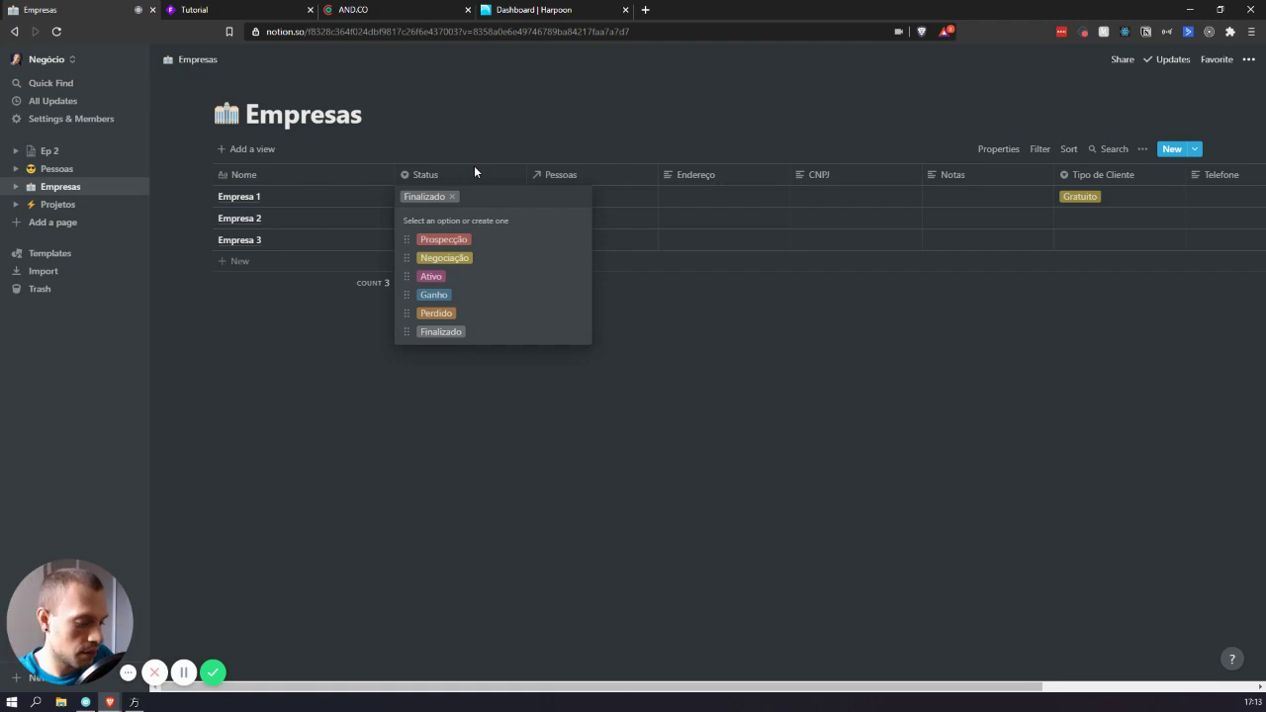
text(P)
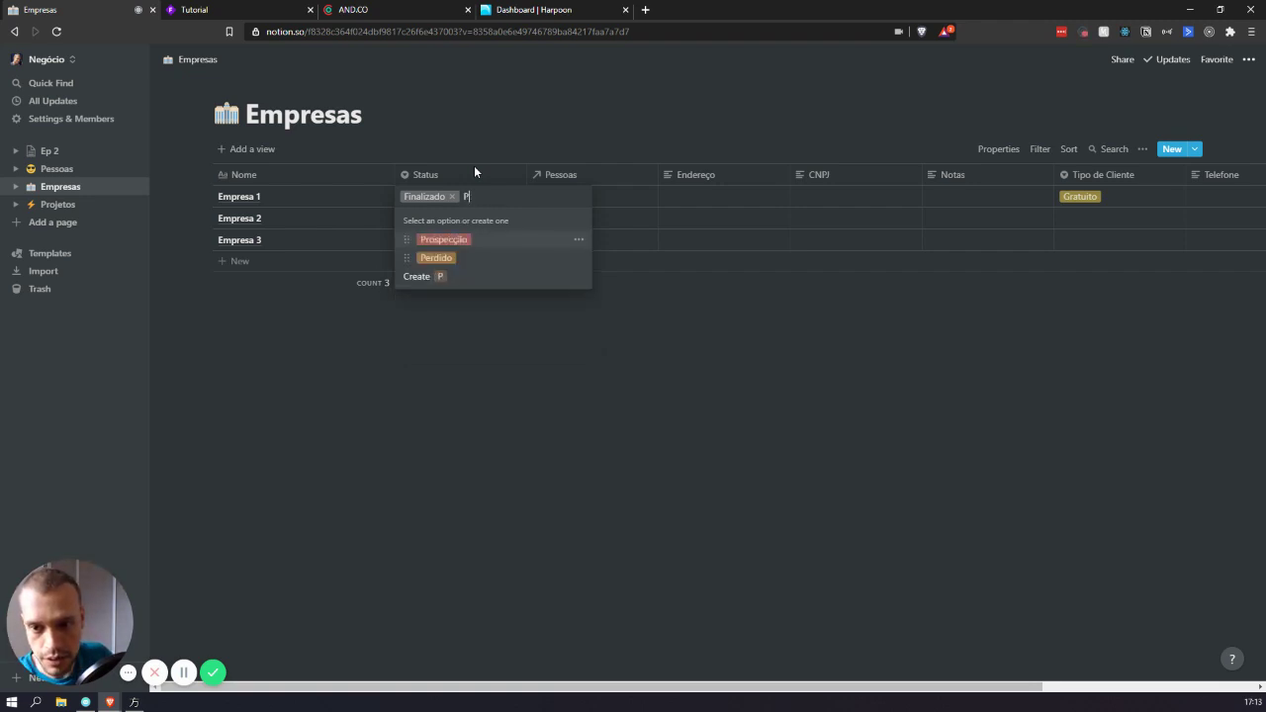
text(ó--)
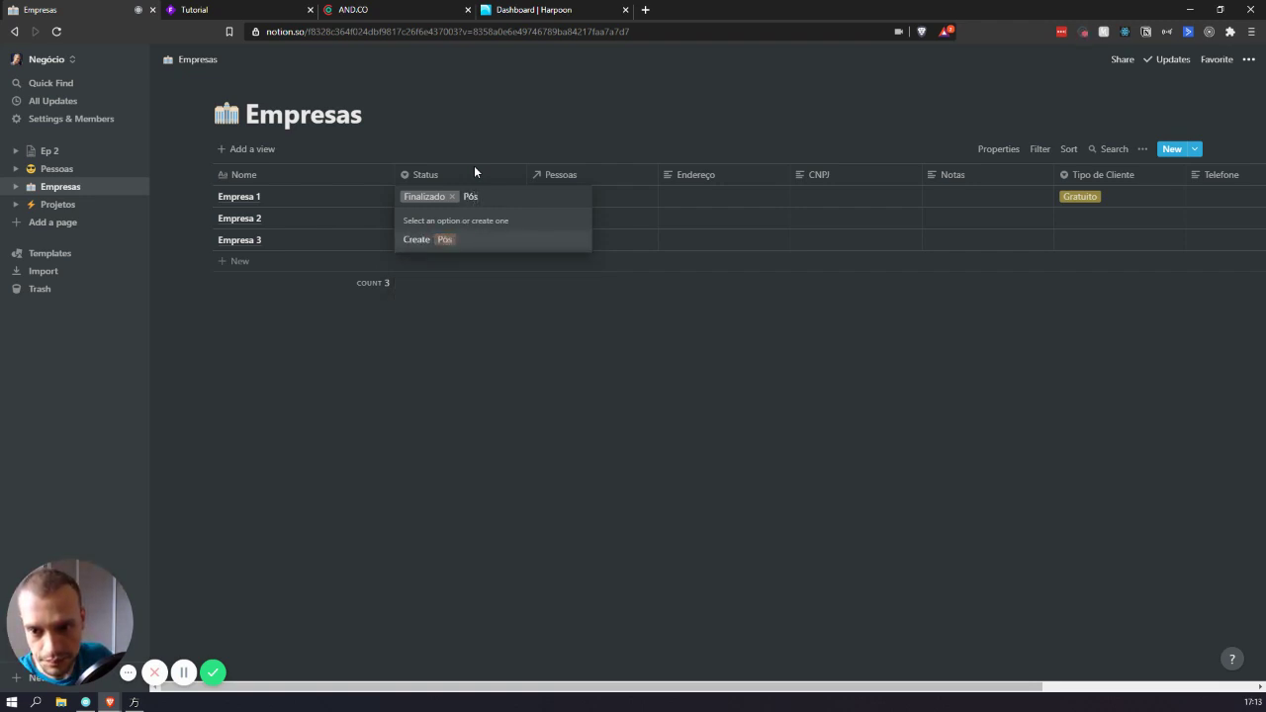
key(Return)
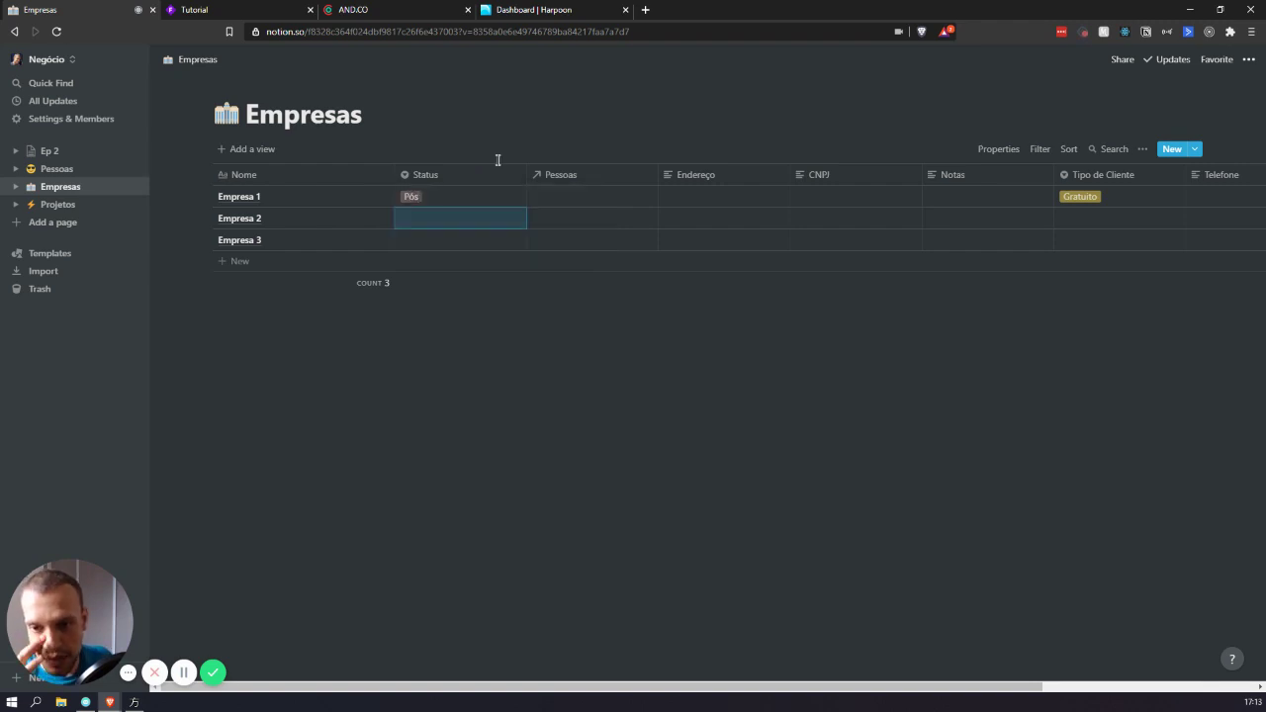
click(457, 202)
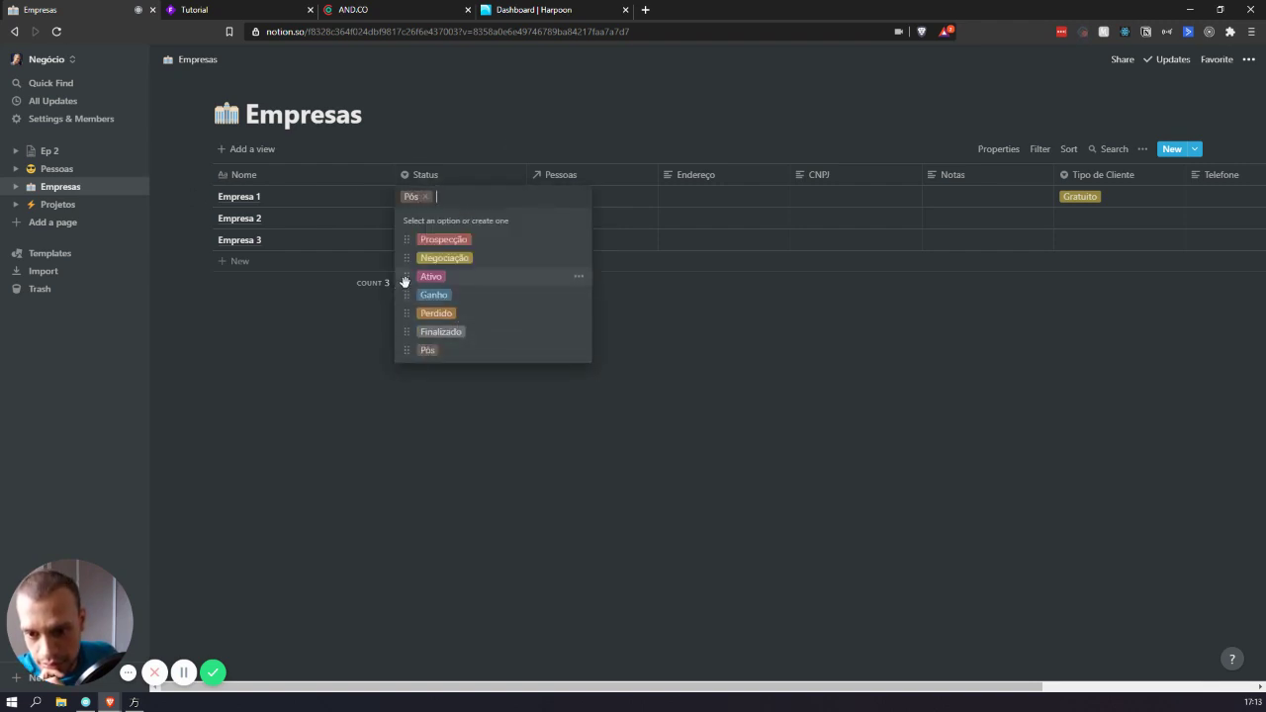
mouse_move(406, 293)
mouse_down()
mouse_move(407, 272)
mouse_move(406, 295)
mouse_up()
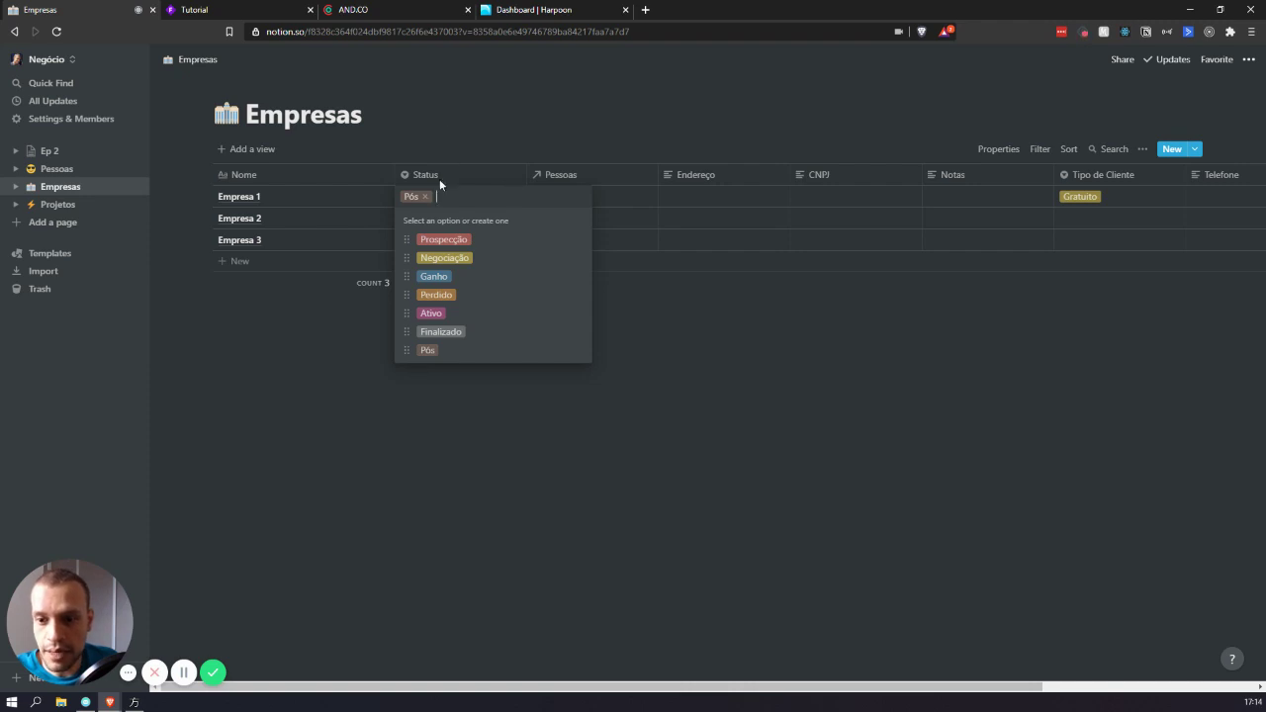
- Remove the Pós tag from Empresa 1's Status cell
click(426, 196)
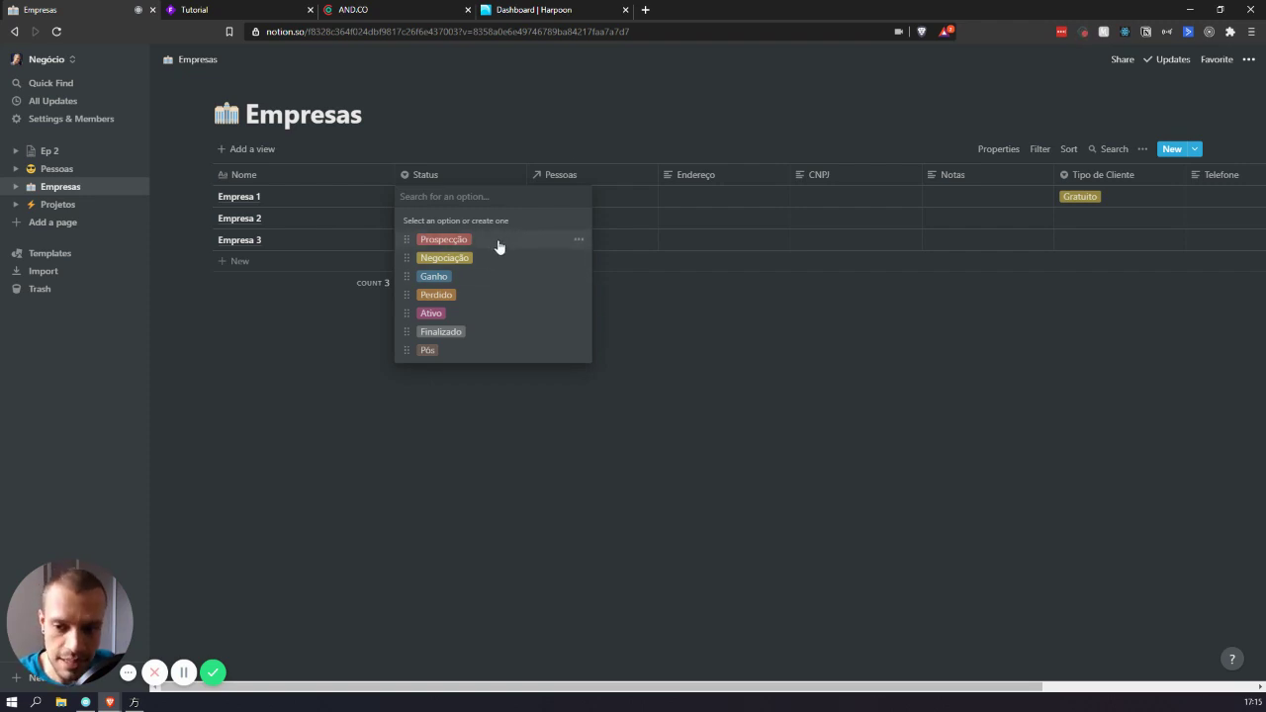
- Set Status to Negociação for Empresa 1, Prospecção for Empresa 3 and Ativo for Empresa 2
click(745, 362)
click(446, 198)
click(450, 259)
click(430, 236)
click(443, 283)
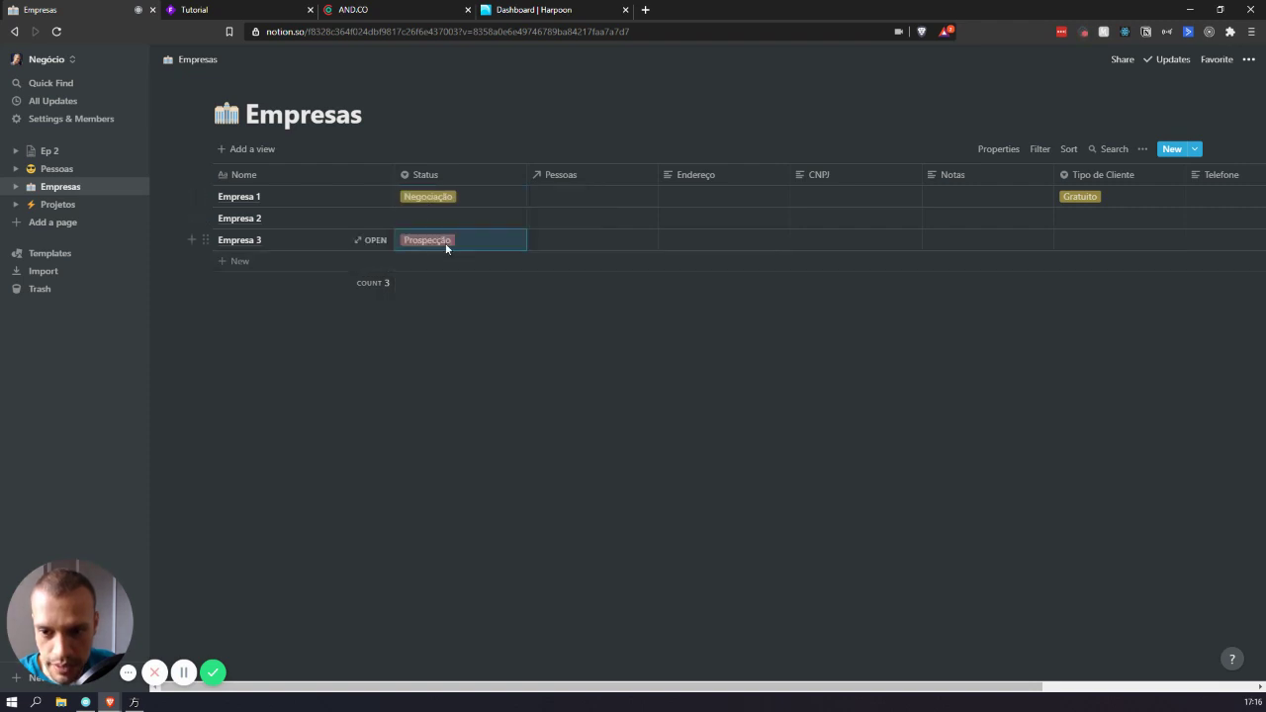
click(445, 218)
click(477, 333)
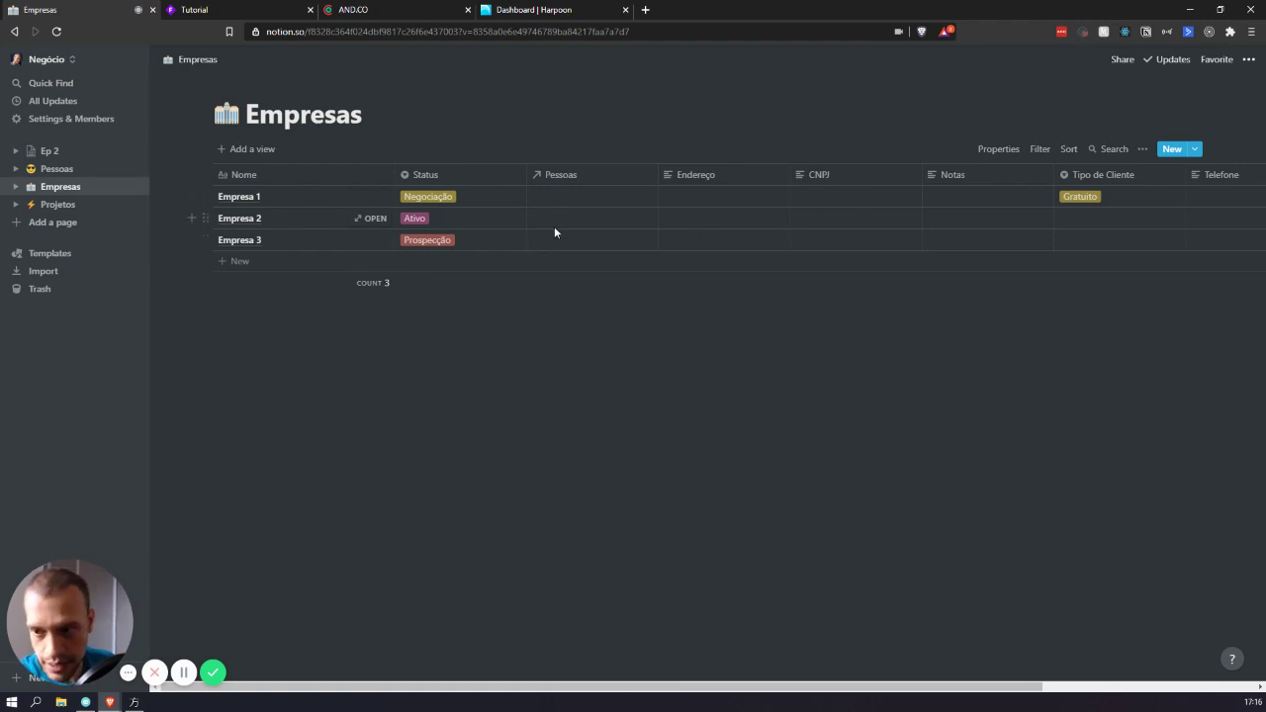
- Link one person from Pessoas to each of Empresa 1, Empresa 2 and Empresa 3
click(608, 198)
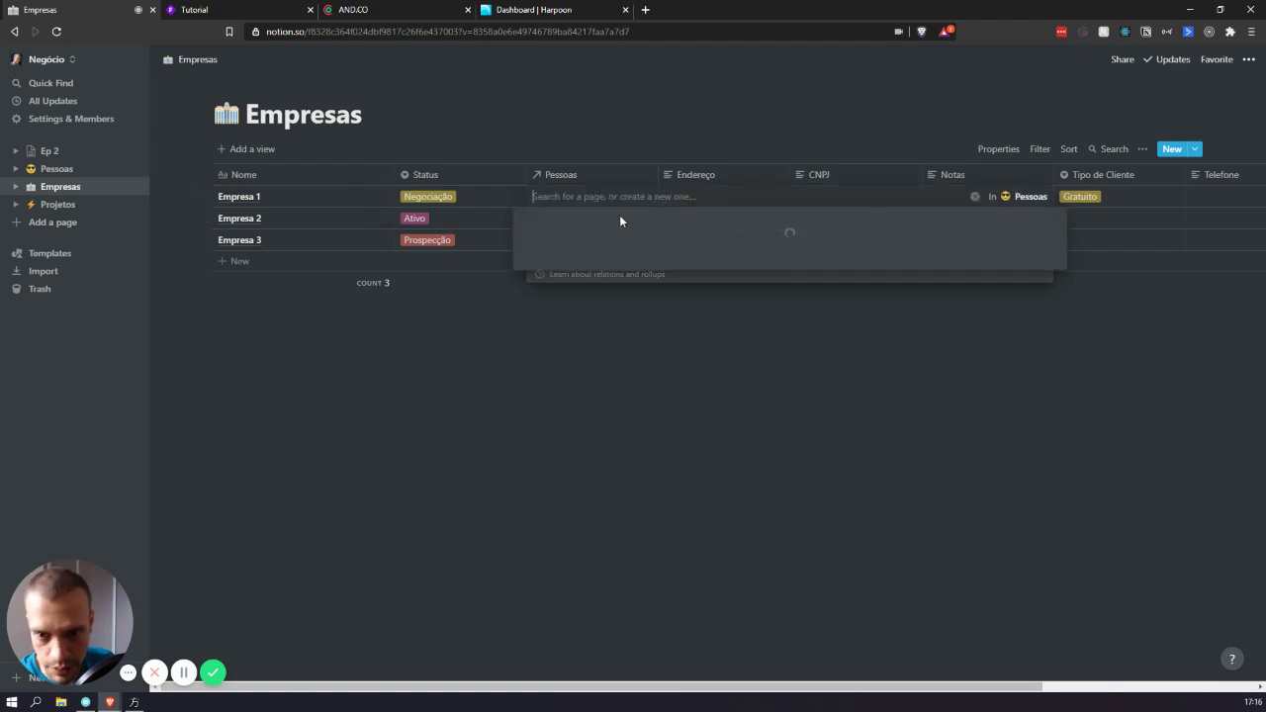
click(654, 248)
click(590, 113)
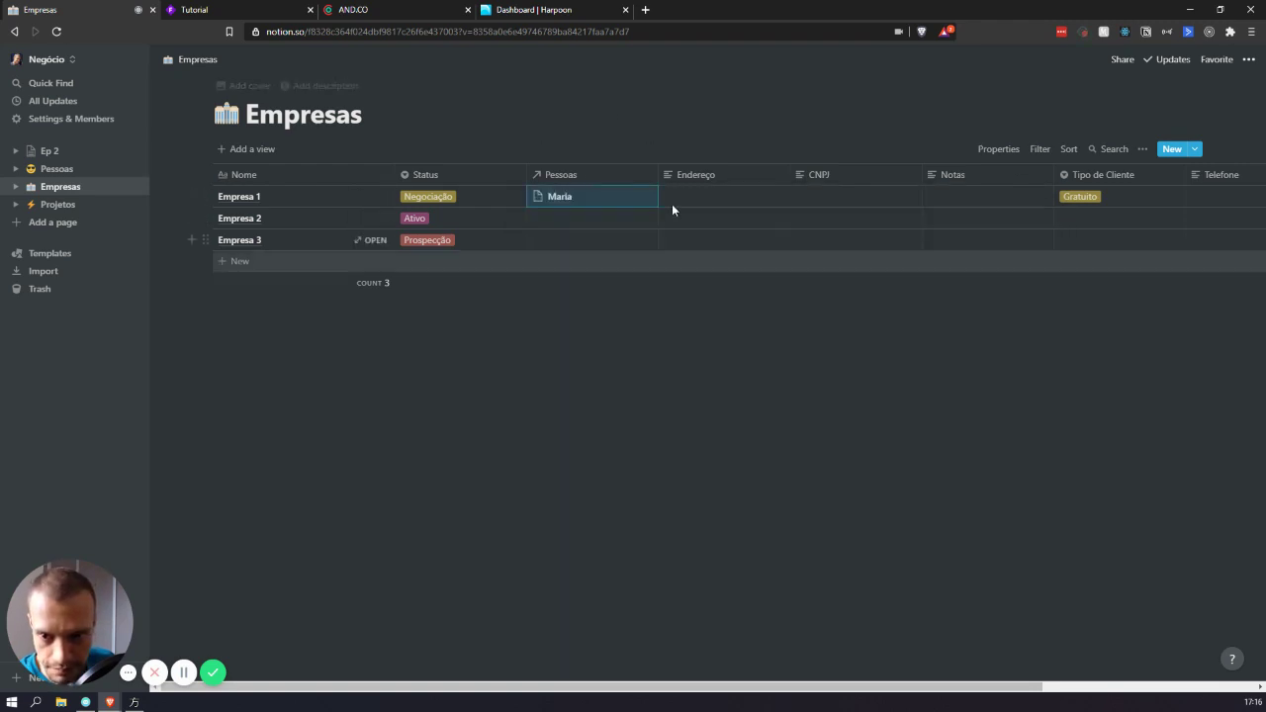
click(631, 222)
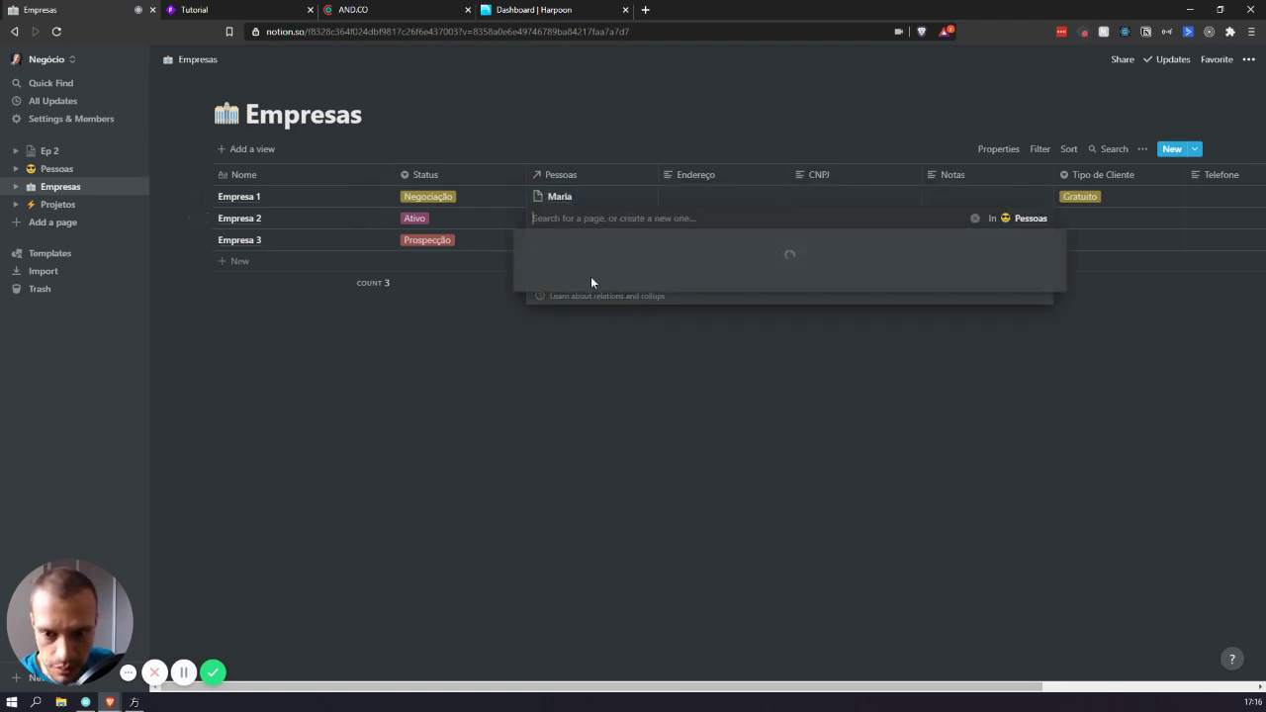
click(593, 313)
click(570, 147)
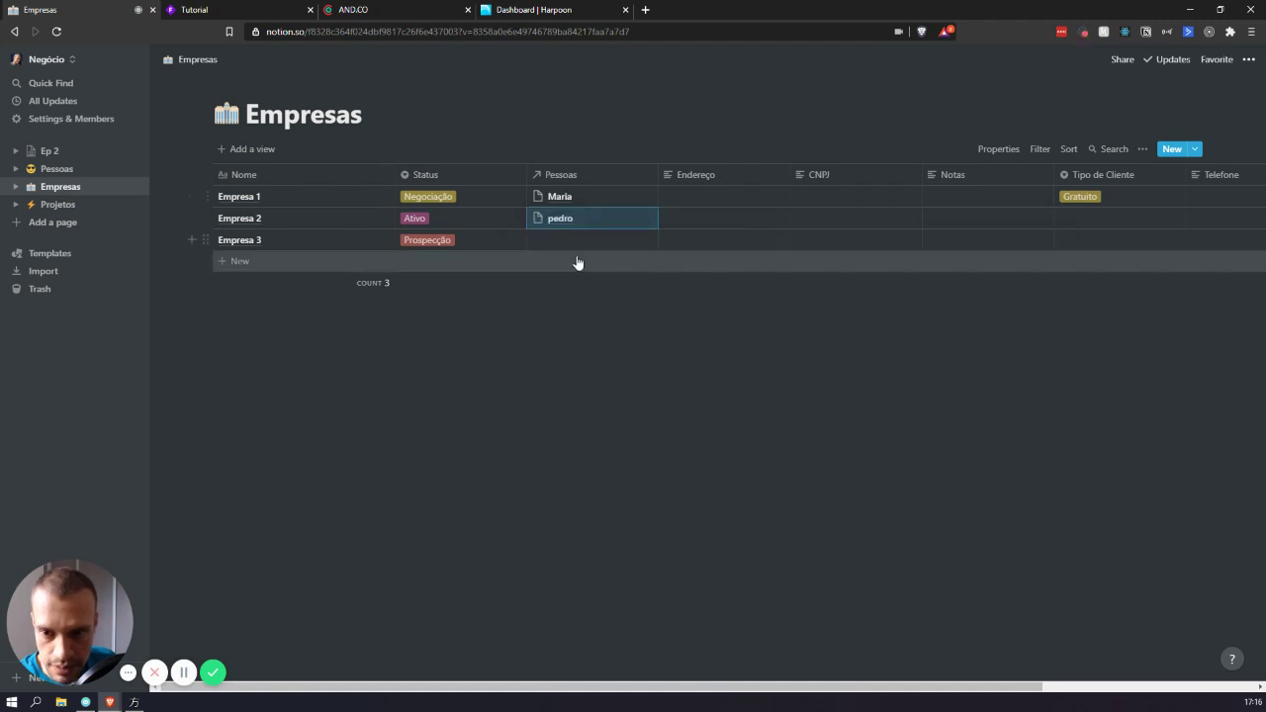
click(573, 261)
click(565, 247)
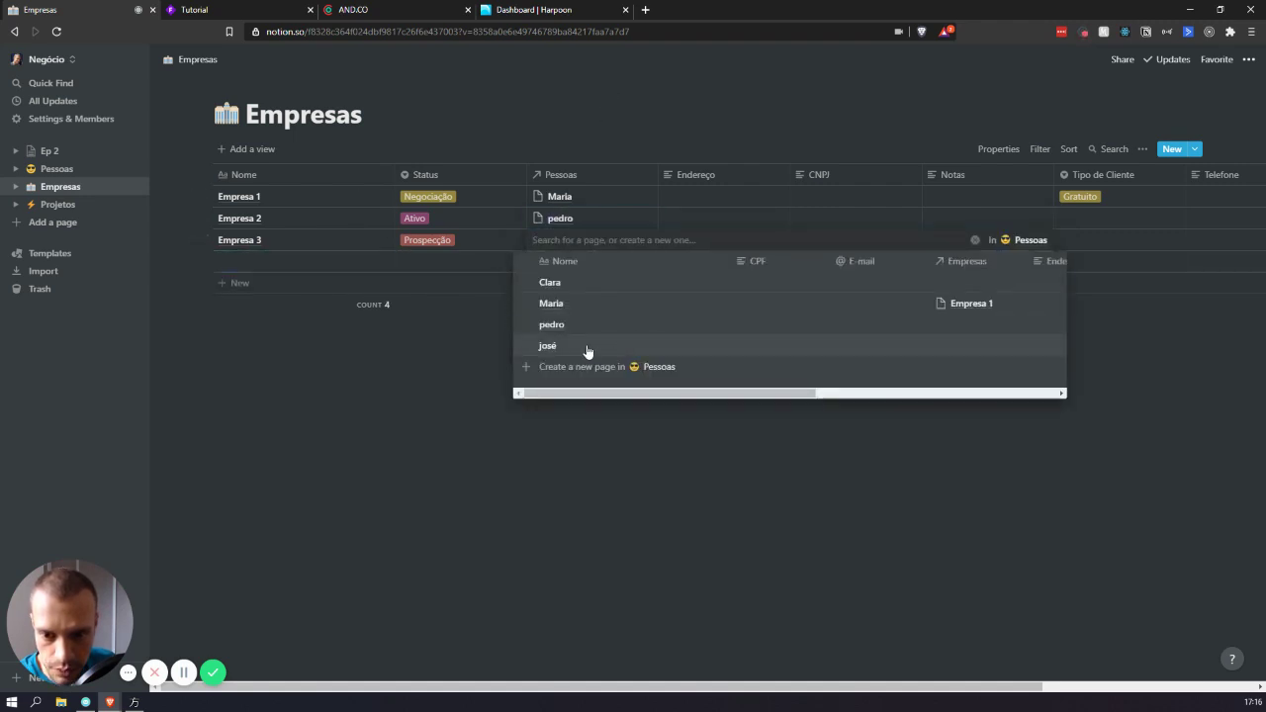
click(585, 350)
click(689, 480)
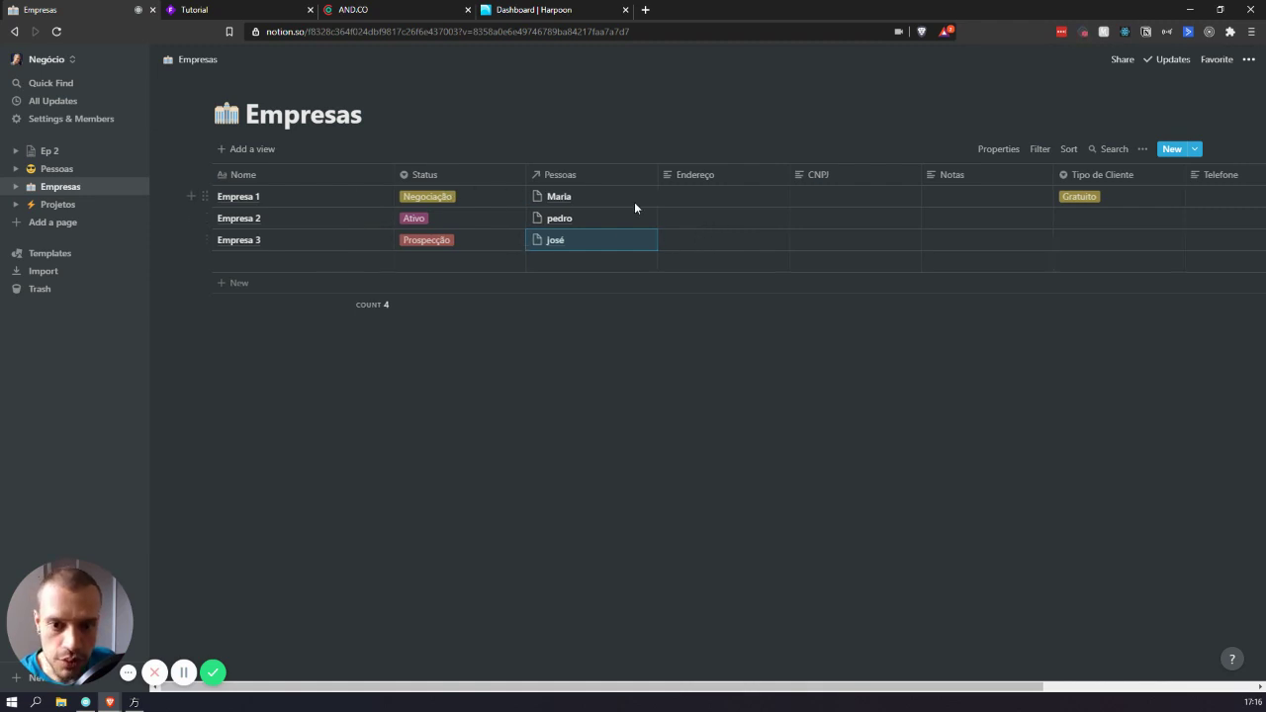
- Narrow the Nome, Status and Pessoas columns by dragging their borders left
scroll(627, 212, right, 3)
scroll(628, 214, left, 3)
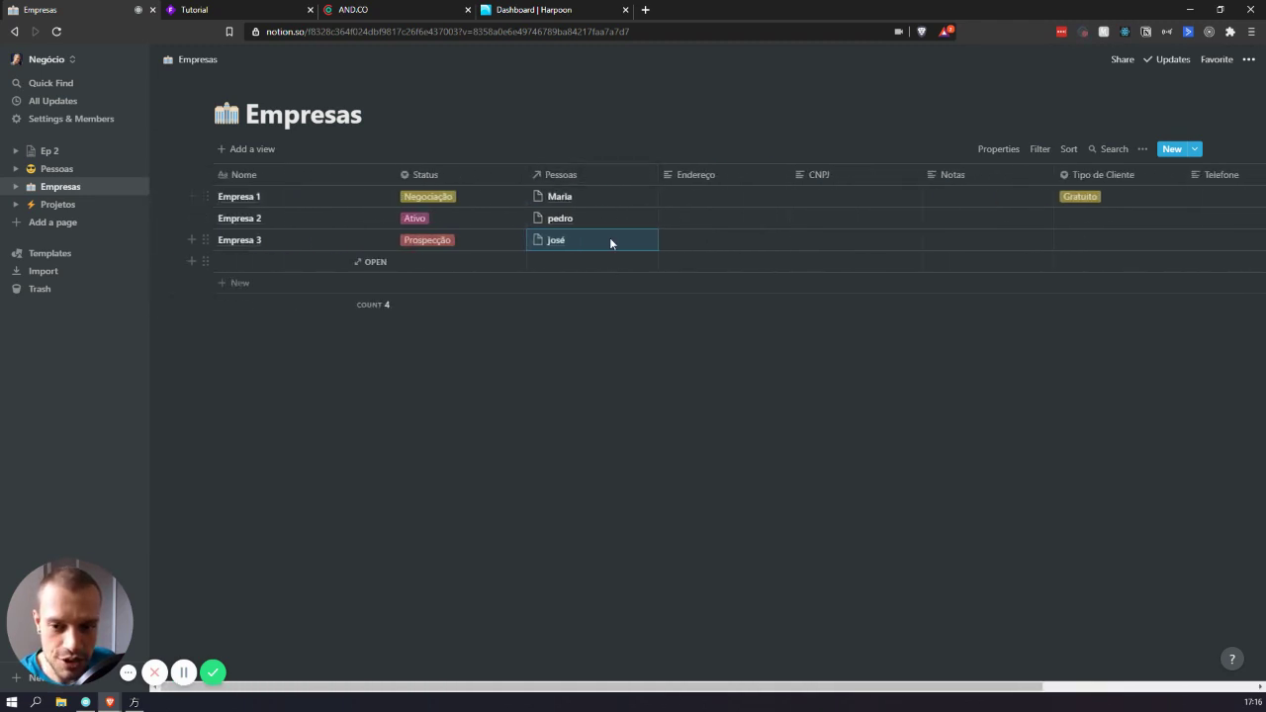
scroll(583, 195, right, 3)
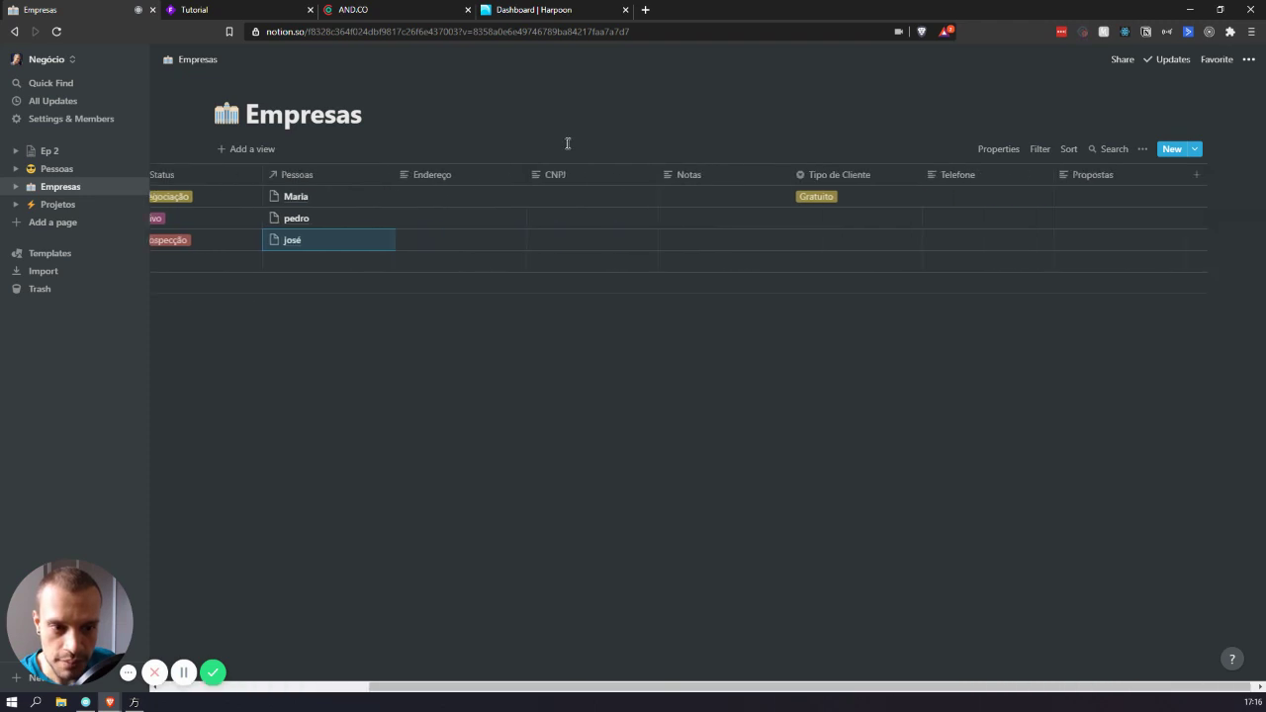
scroll(524, 219, left, 3)
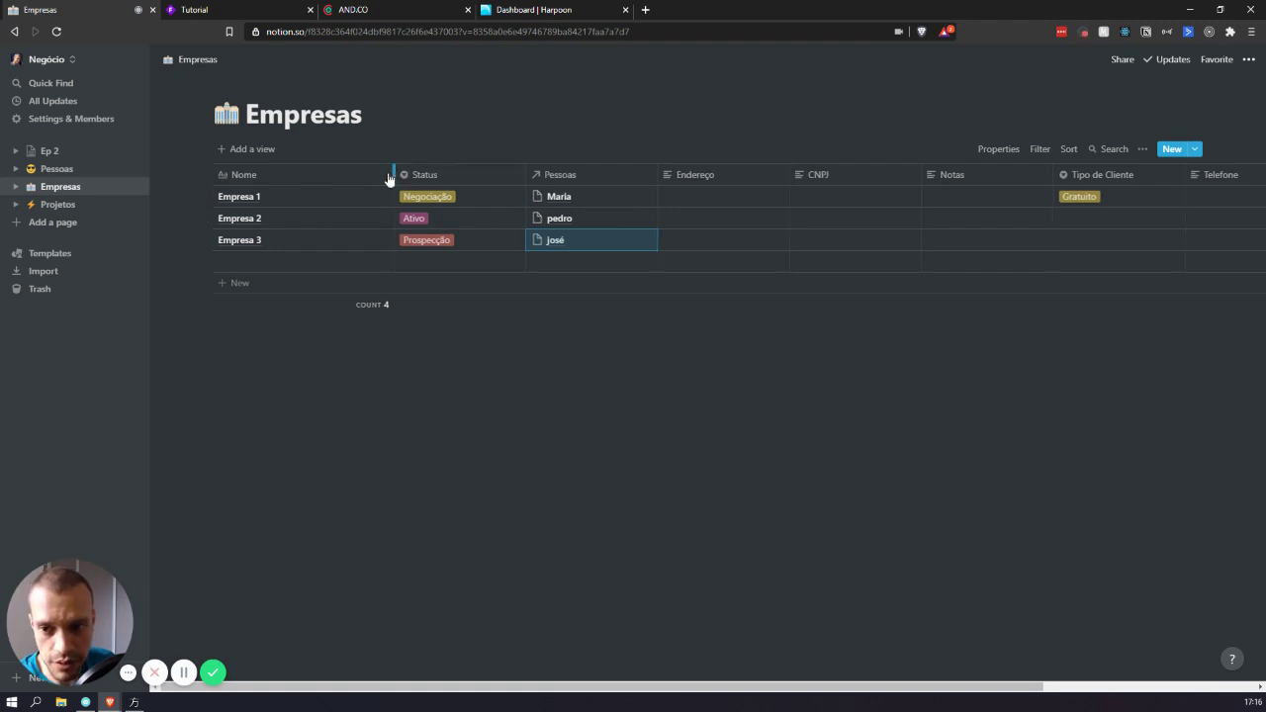
drag(392, 178, 313, 184)
drag(445, 175, 407, 178)
scroll(731, 198, right, 3)
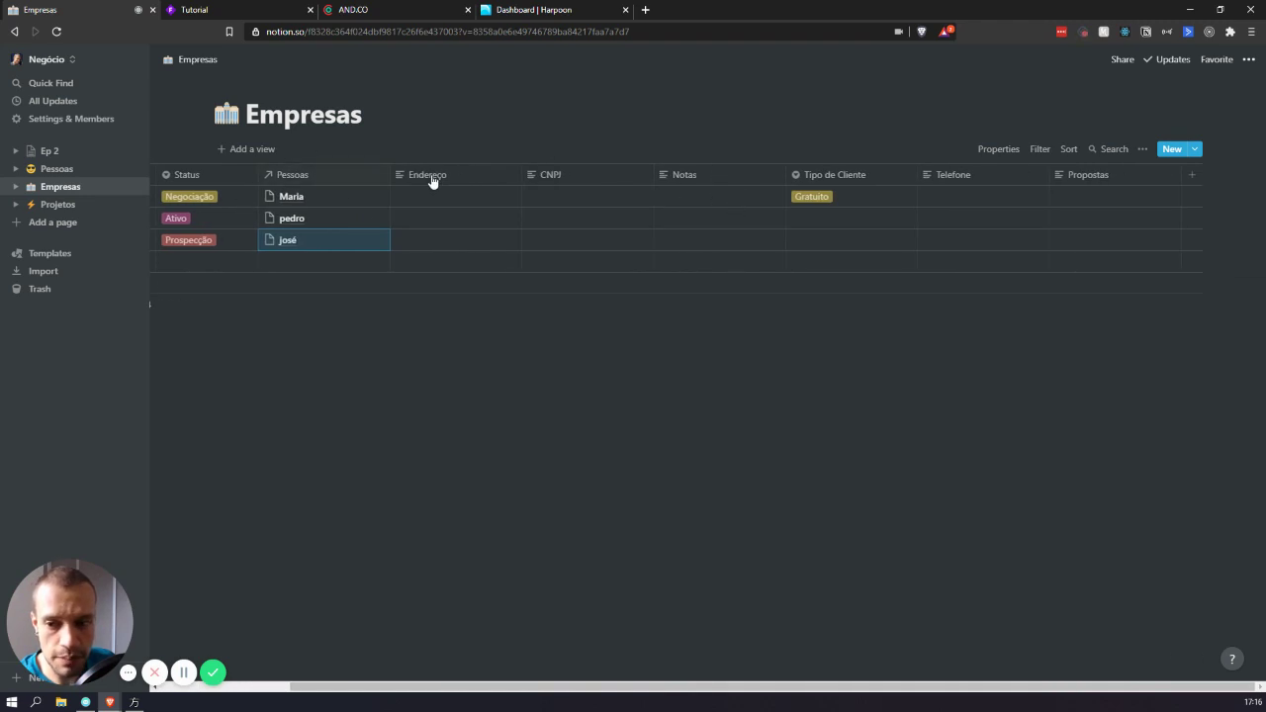
drag(391, 175, 358, 191)
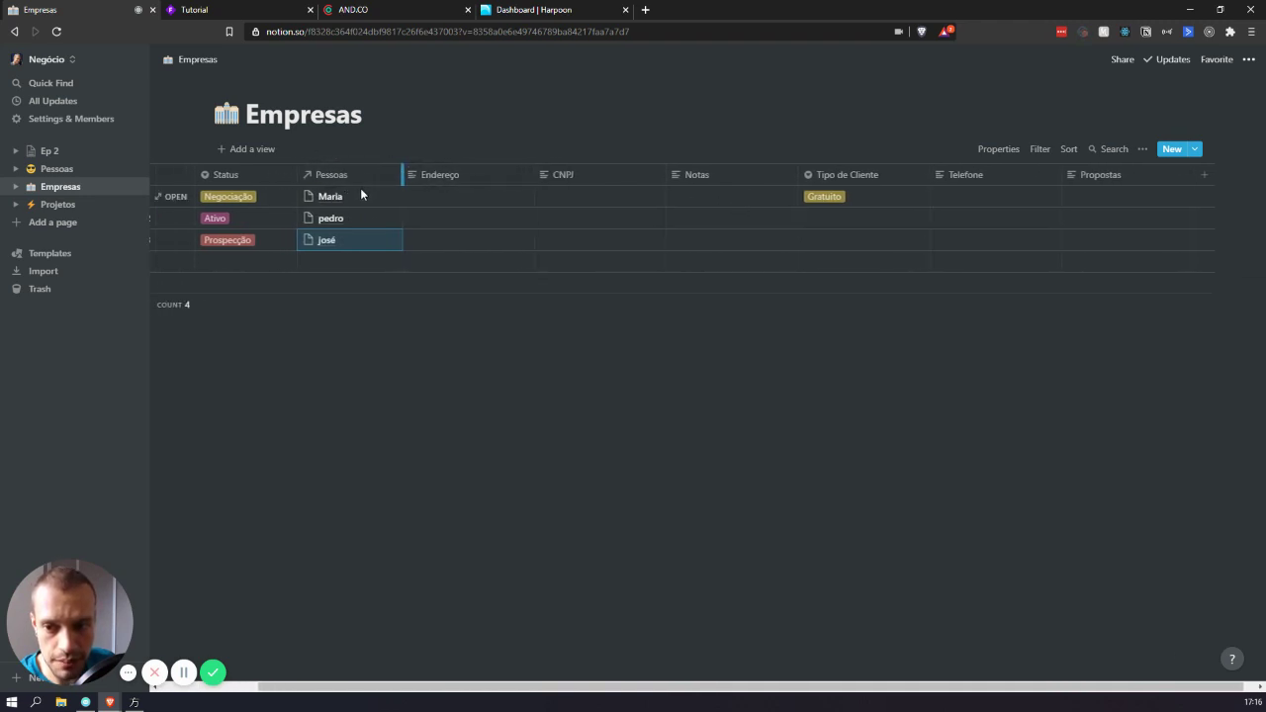
mouse_move(320, 196)
scroll(321, 196, left, 2)
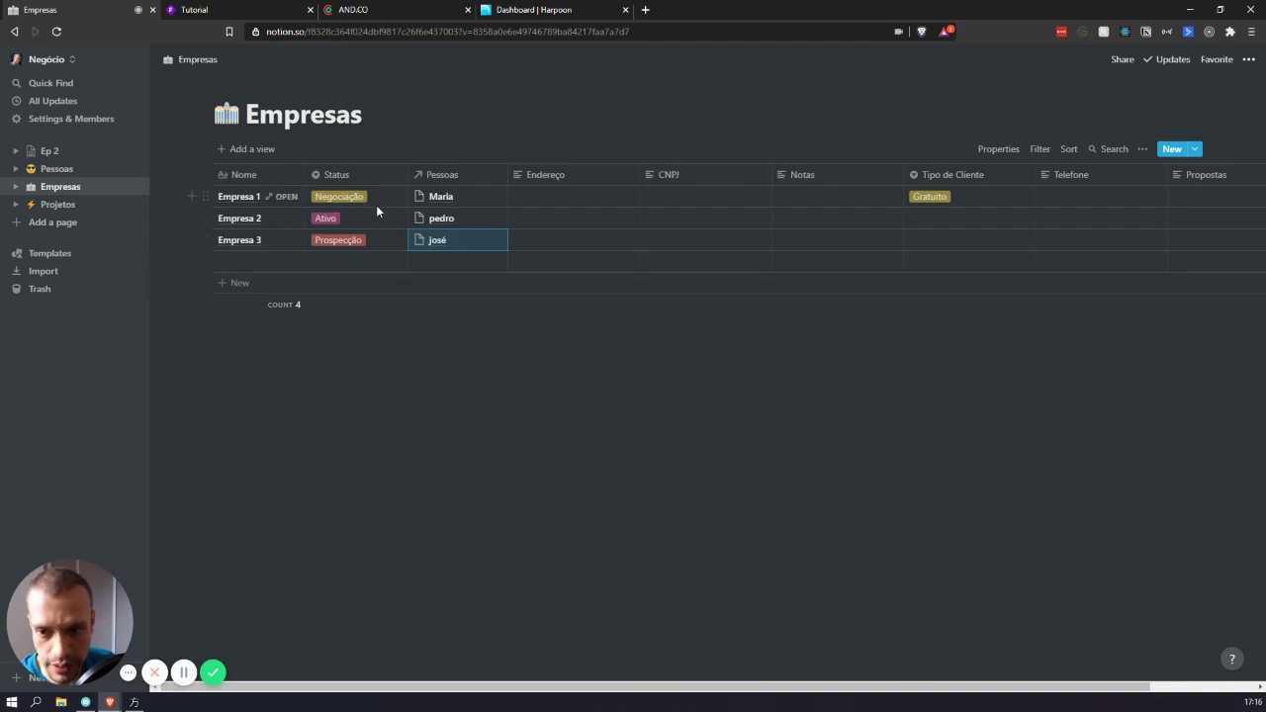
scroll(359, 206, right, 2)
- Add a 'Telefone do Contato' Rollup column and move it after Pessoas
click(1197, 175)
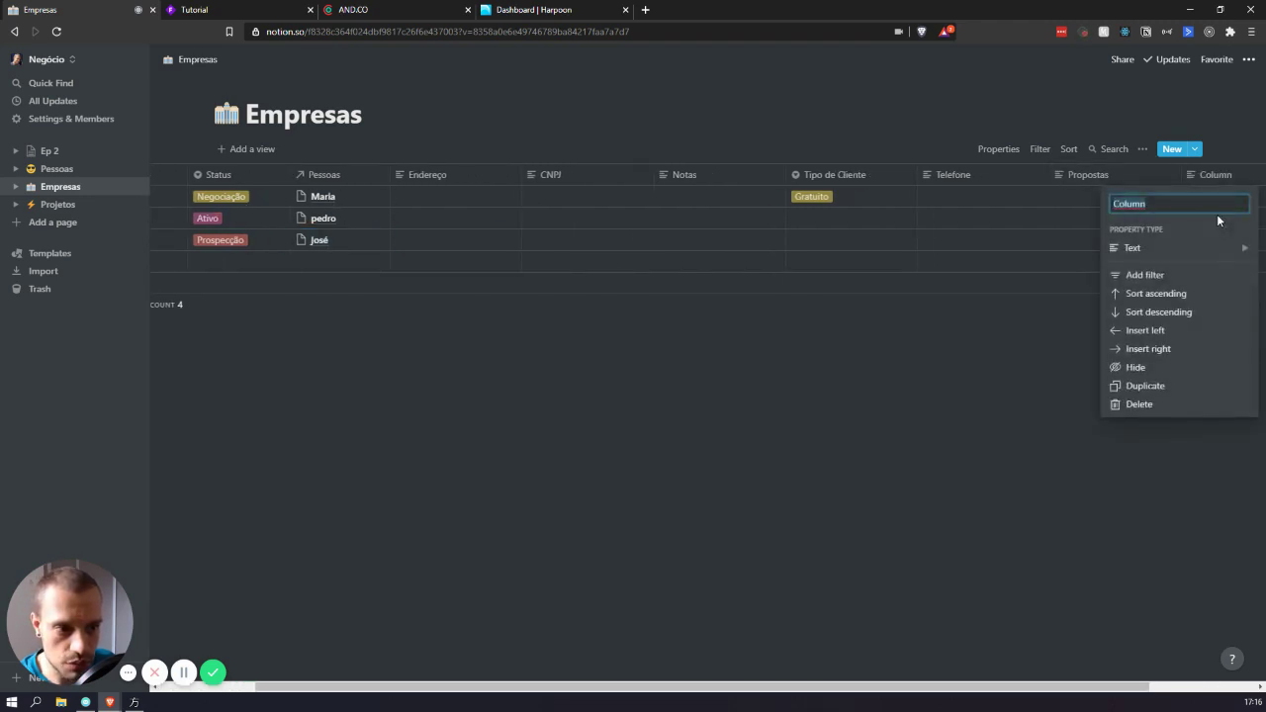
text(Telef)
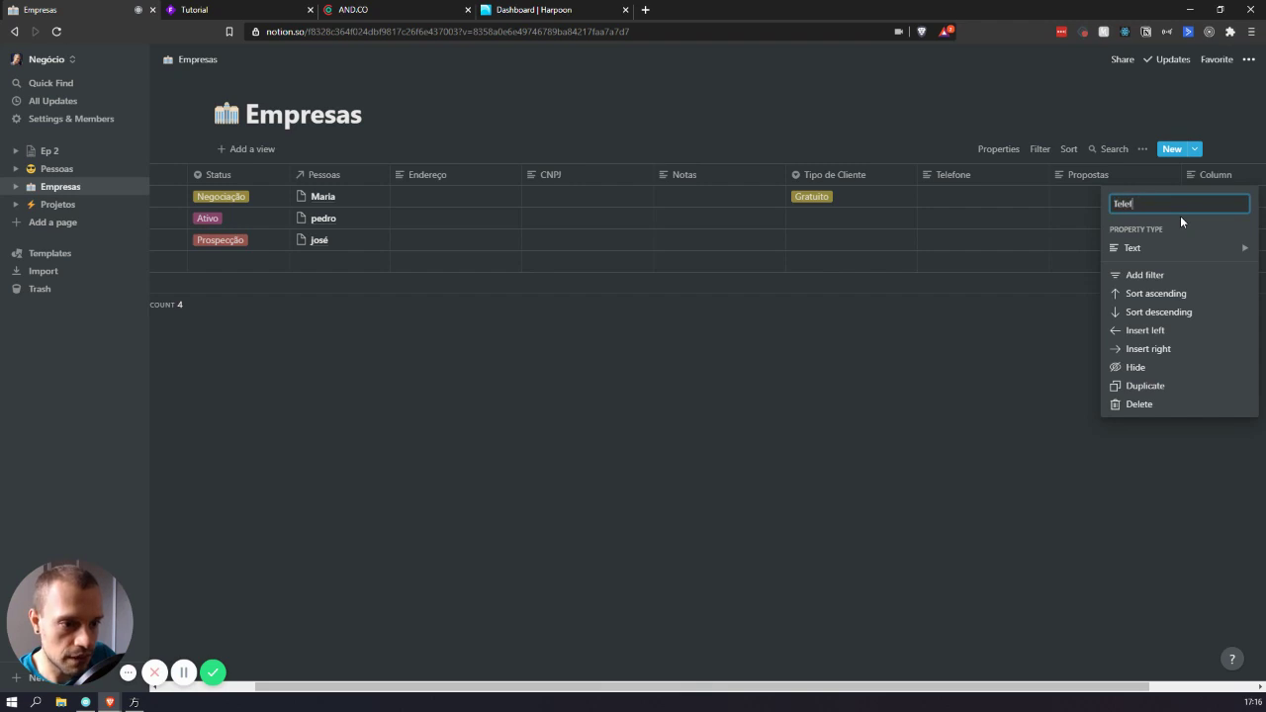
text(one do Contato)
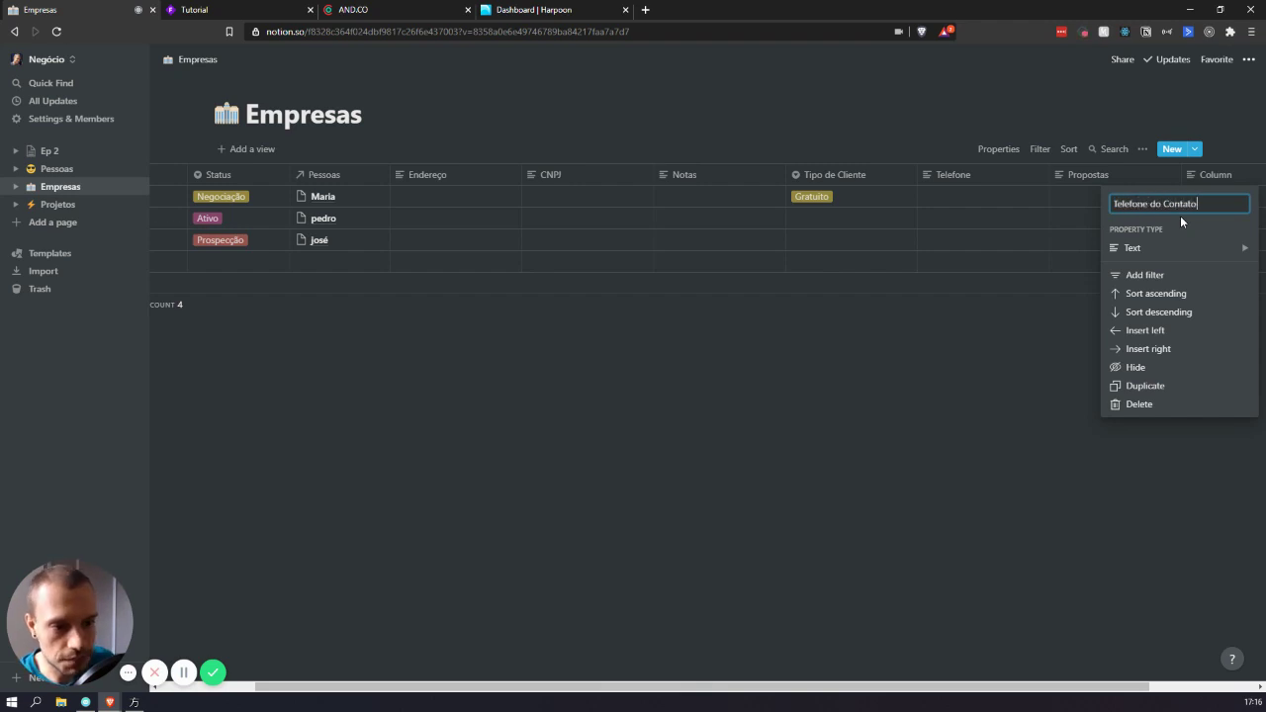
click(1153, 247)
scroll(1014, 329, down, 2)
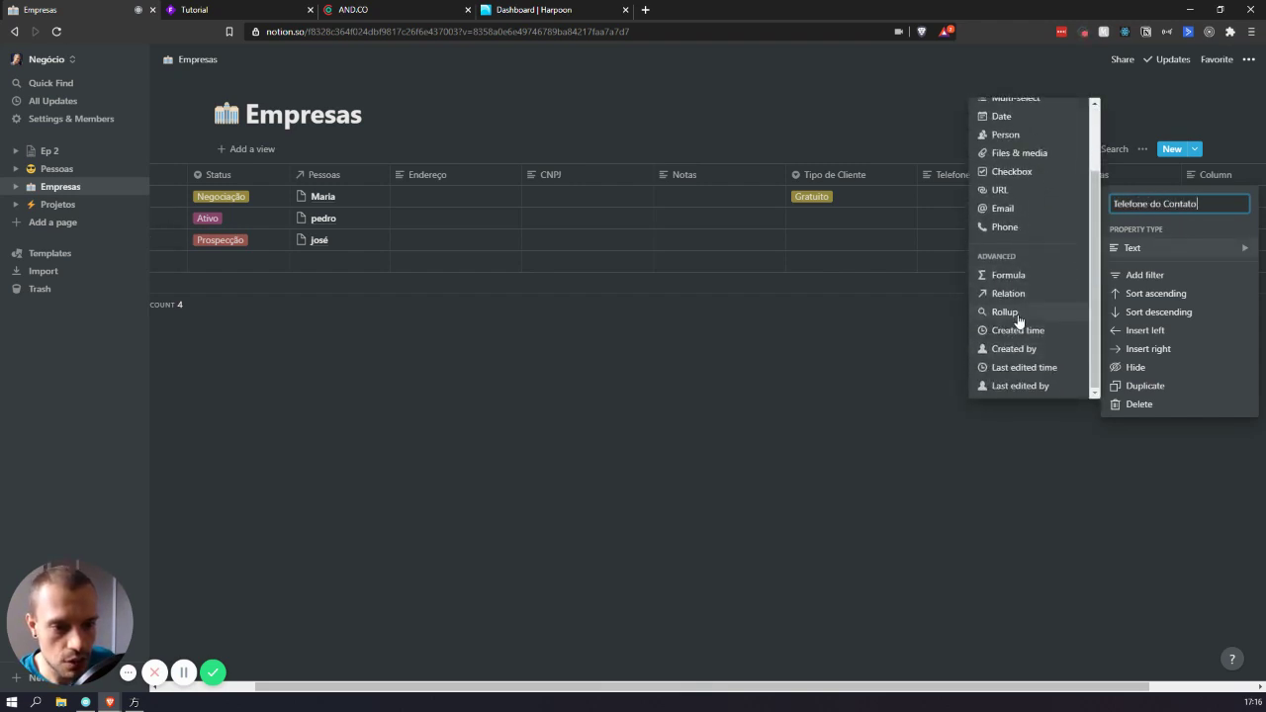
click(1020, 318)
drag(1220, 169, 416, 216)
- Configure the rollup to use the Pessoas relation and its Telefone property
scroll(591, 183, left, 2)
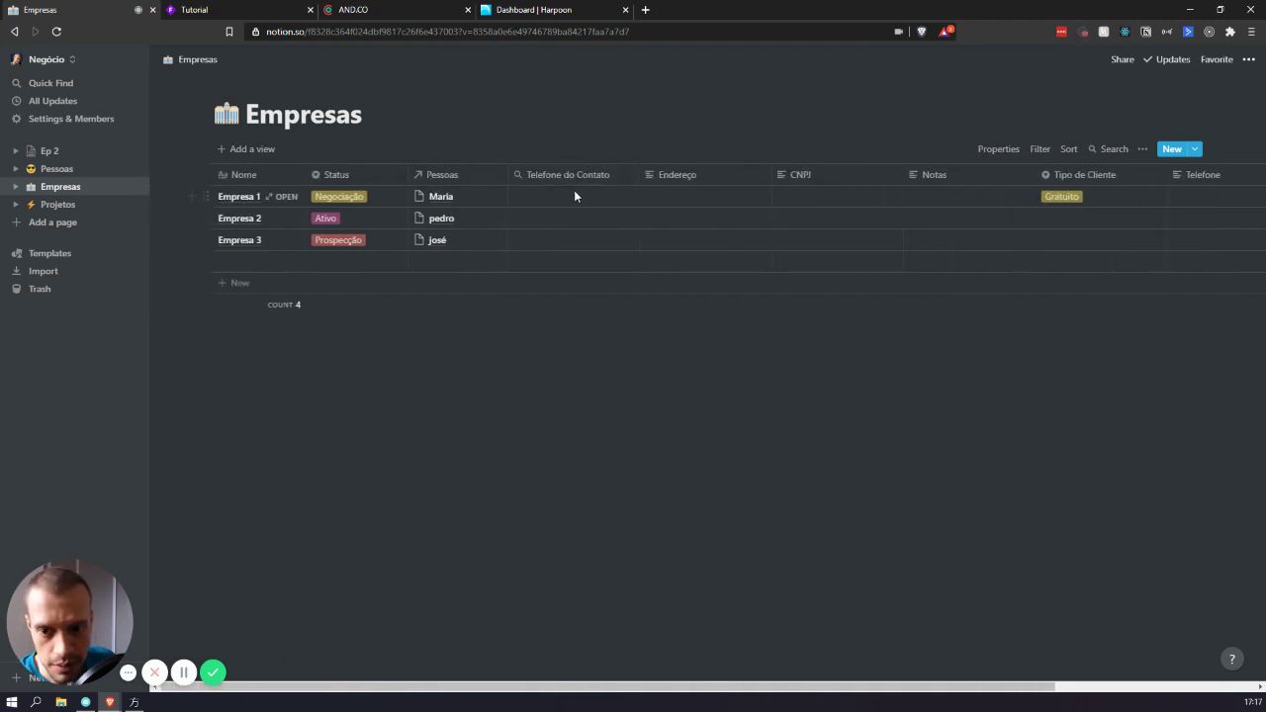
click(548, 195)
click(534, 238)
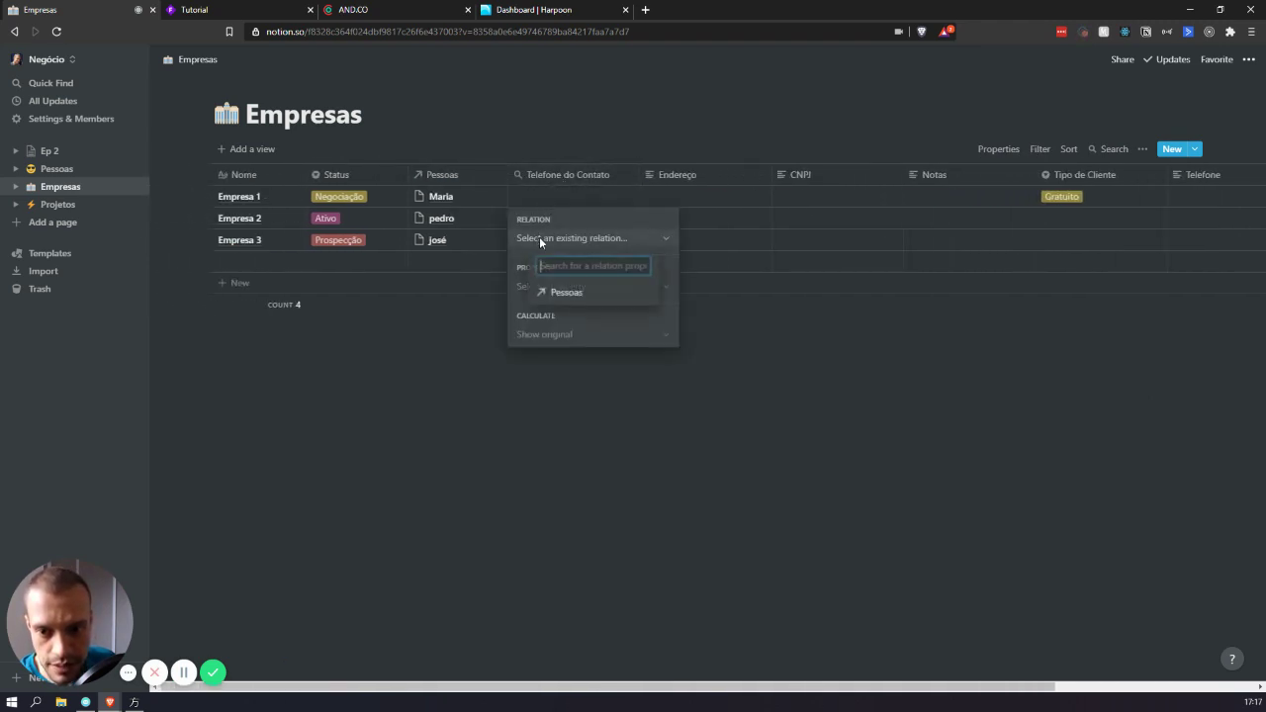
click(569, 297)
click(553, 289)
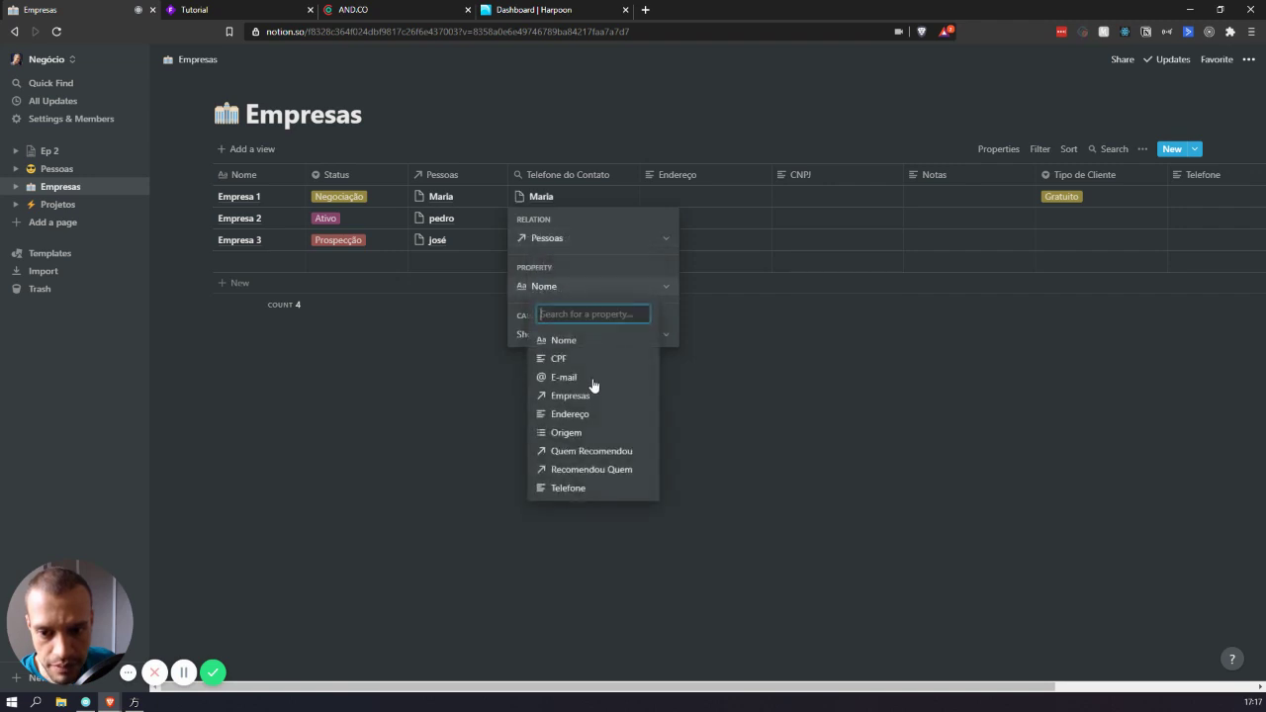
click(602, 486)
click(682, 350)
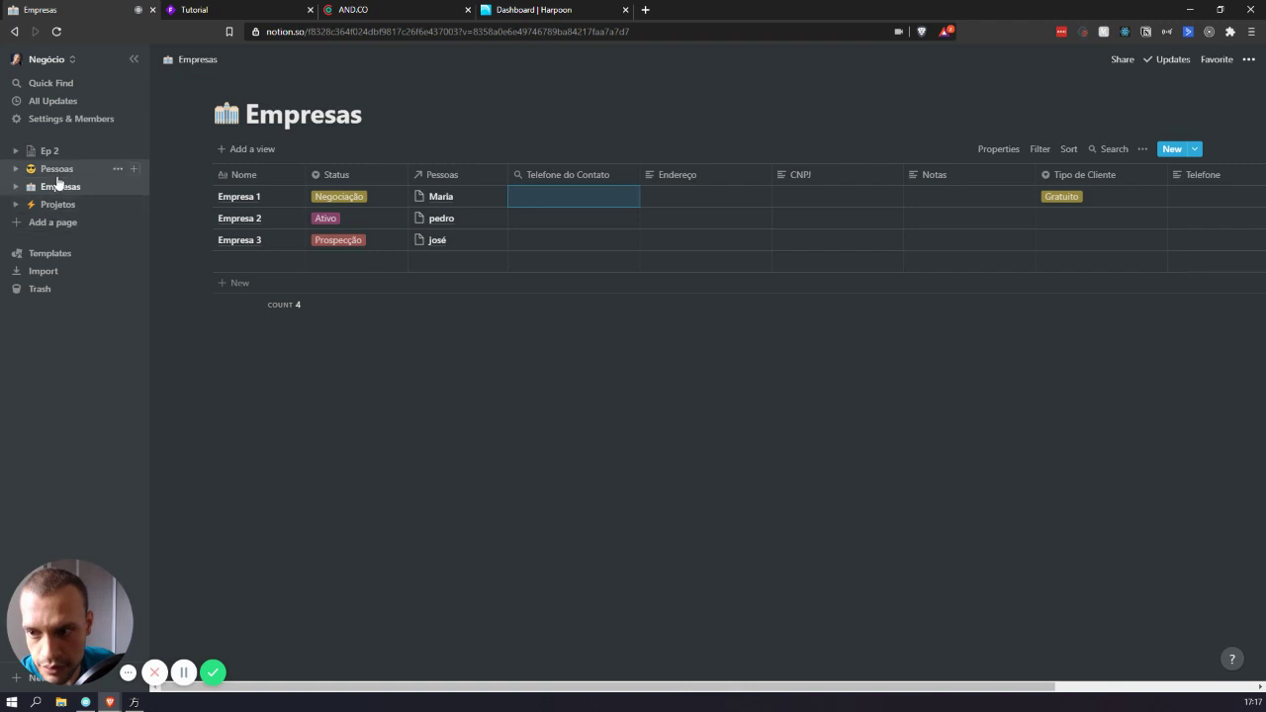
- In Pessoas, enter the linked person's phone number in their Telefone cell, then return to Empresas
click(56, 170)
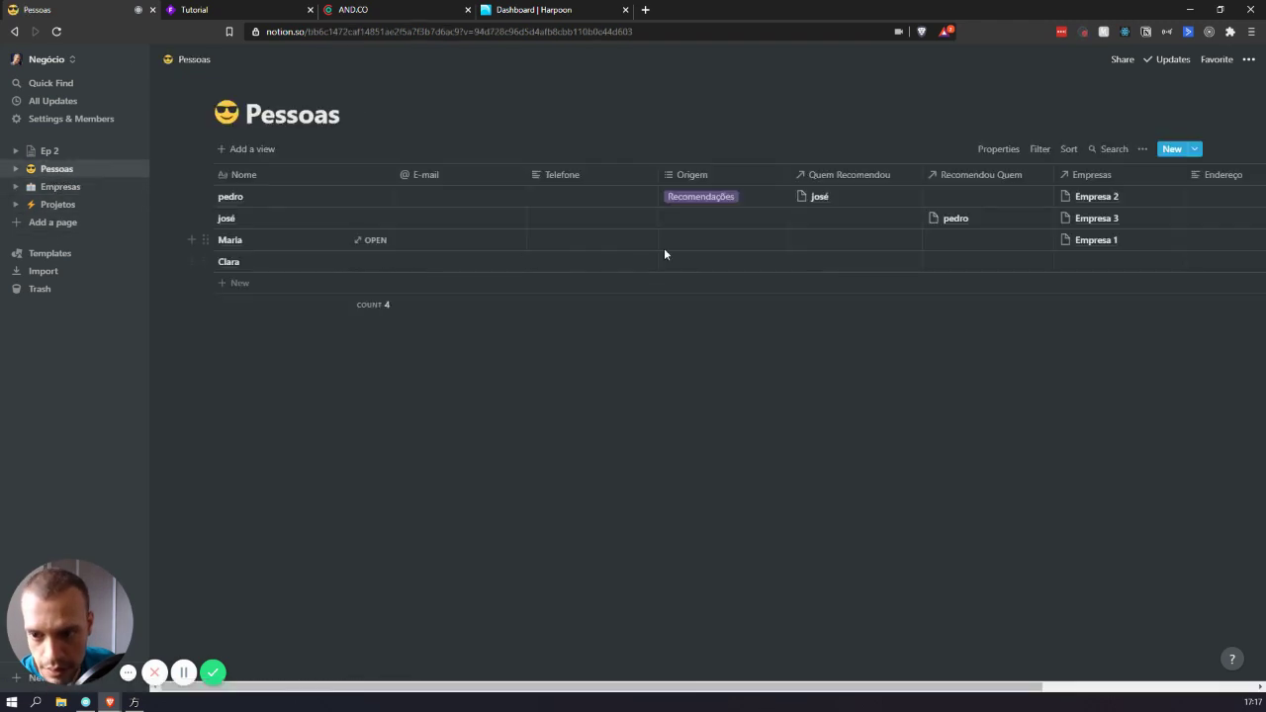
click(695, 240)
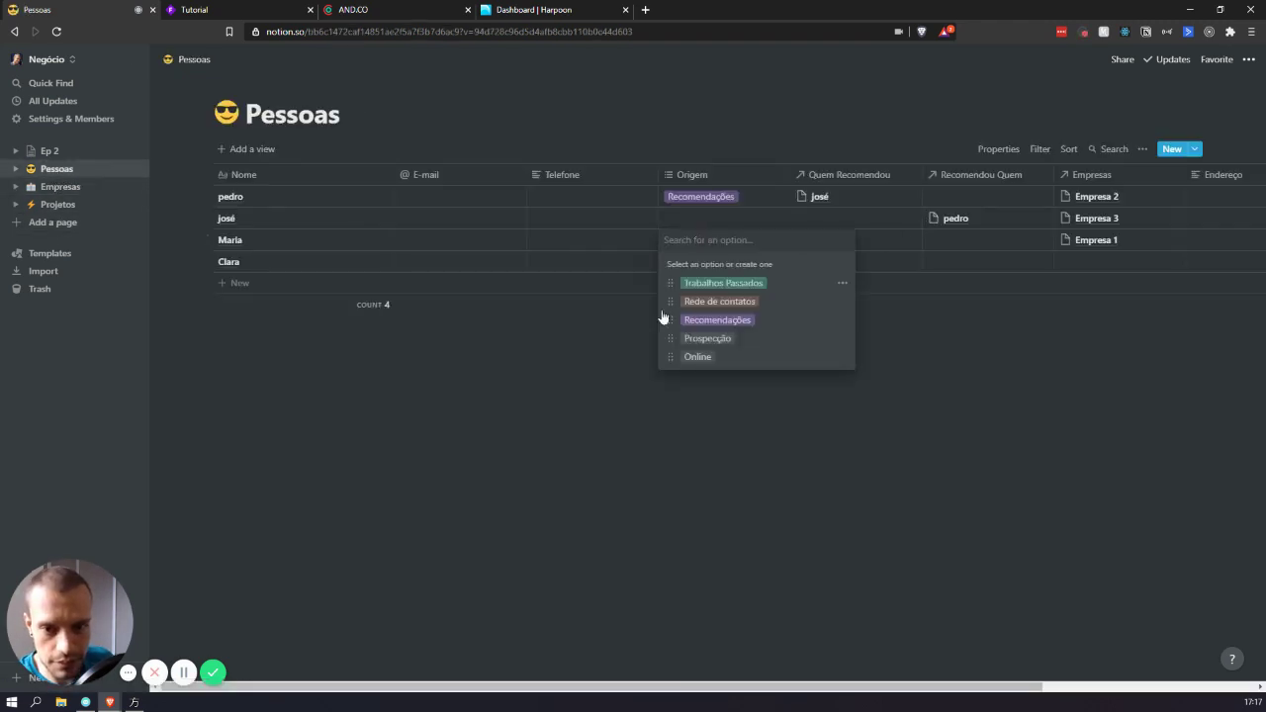
key(Escape)
click(567, 195)
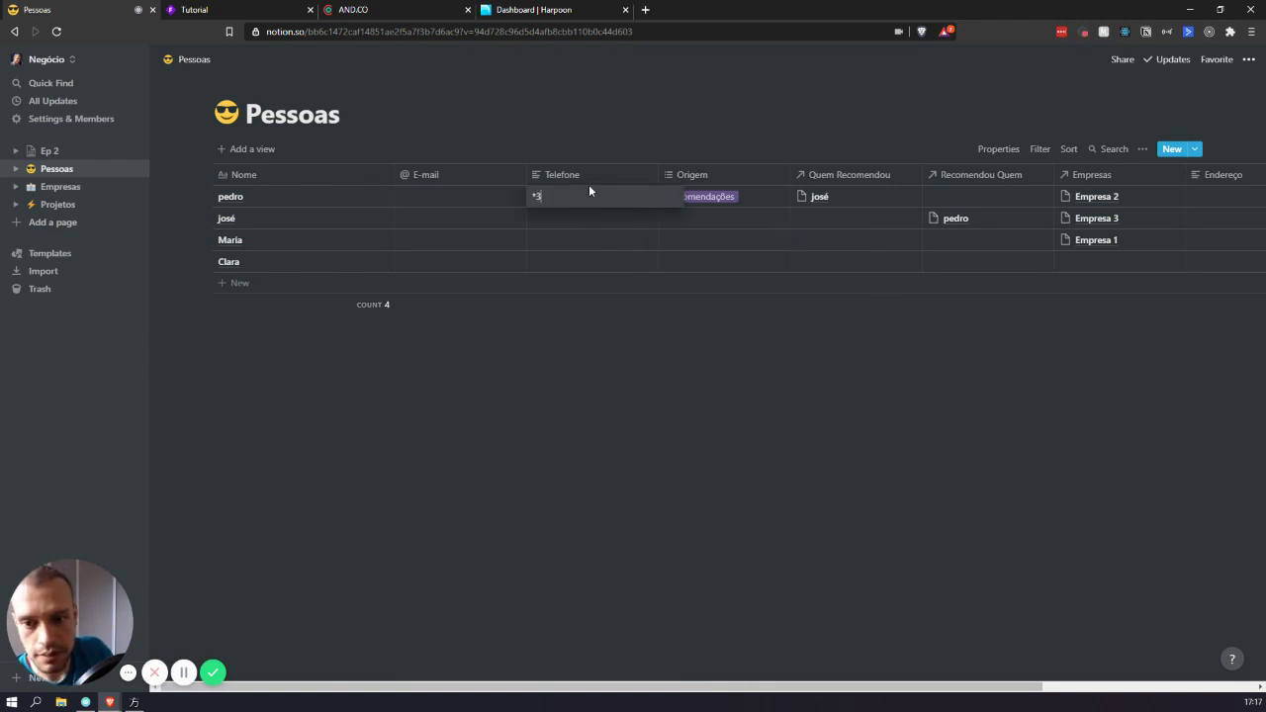
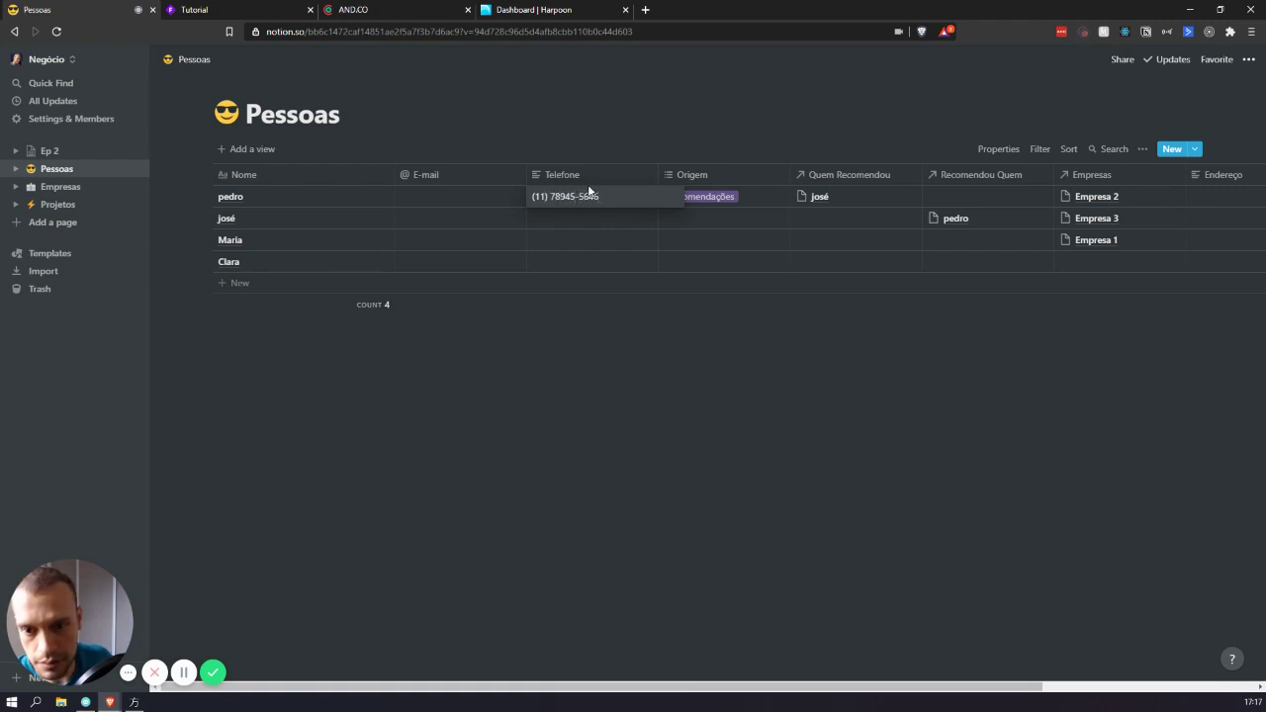
key(Escape)
click(58, 188)
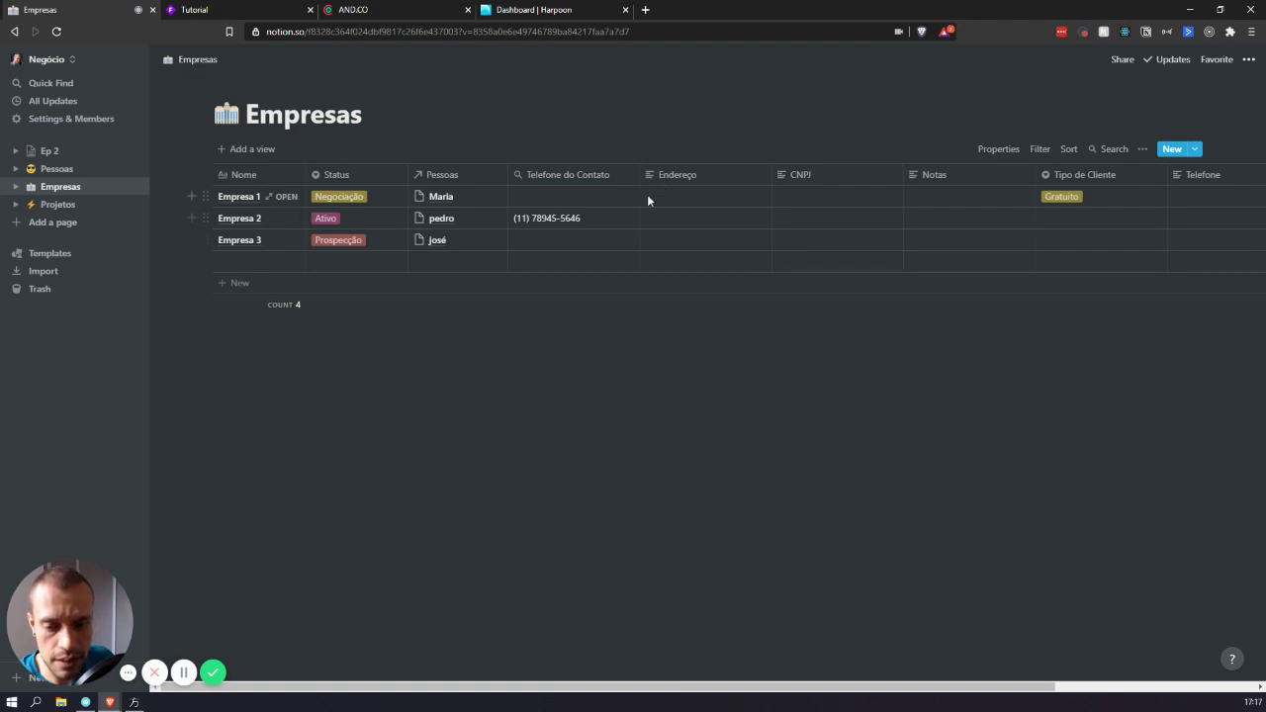
- Narrow the Telefone do Contato column slightly, leaving Empresa 1's Status unchanged
mouse_move(639, 179)
mouse_down()
mouse_move(608, 176)
mouse_move(624, 175)
mouse_up()
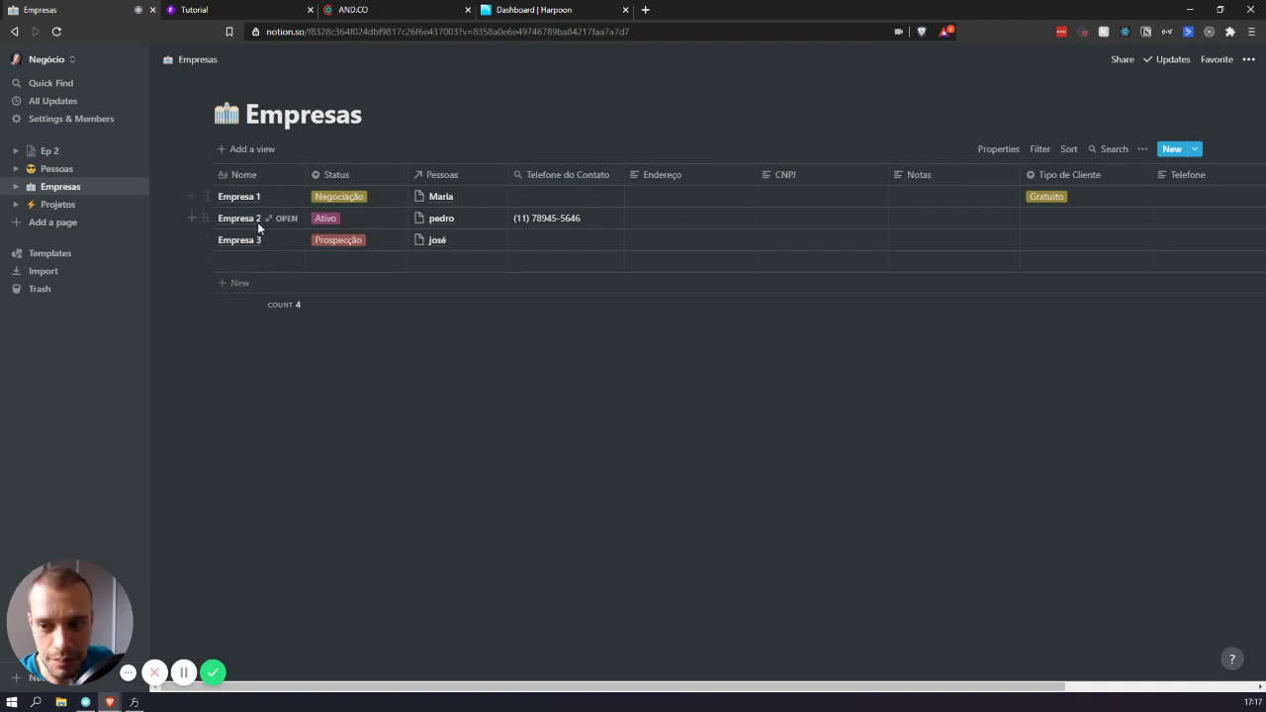
click(346, 194)
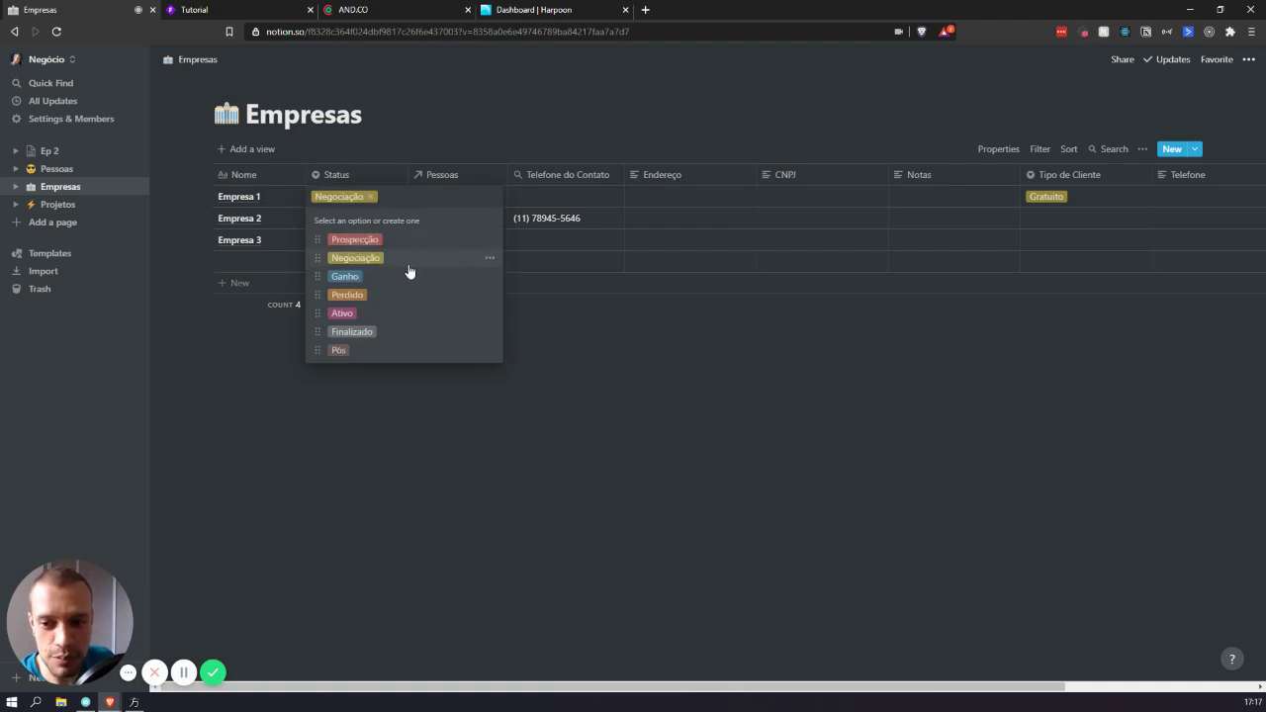
key(Escape)
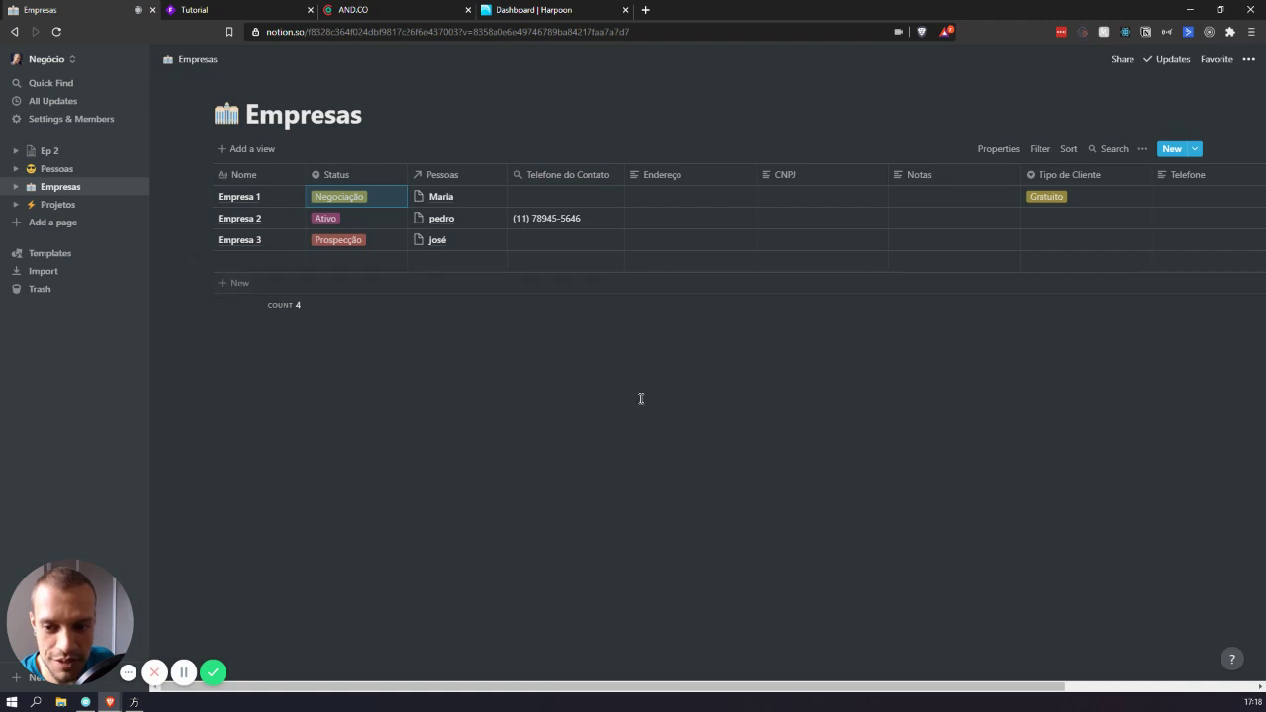
mouse_move(595, 313)
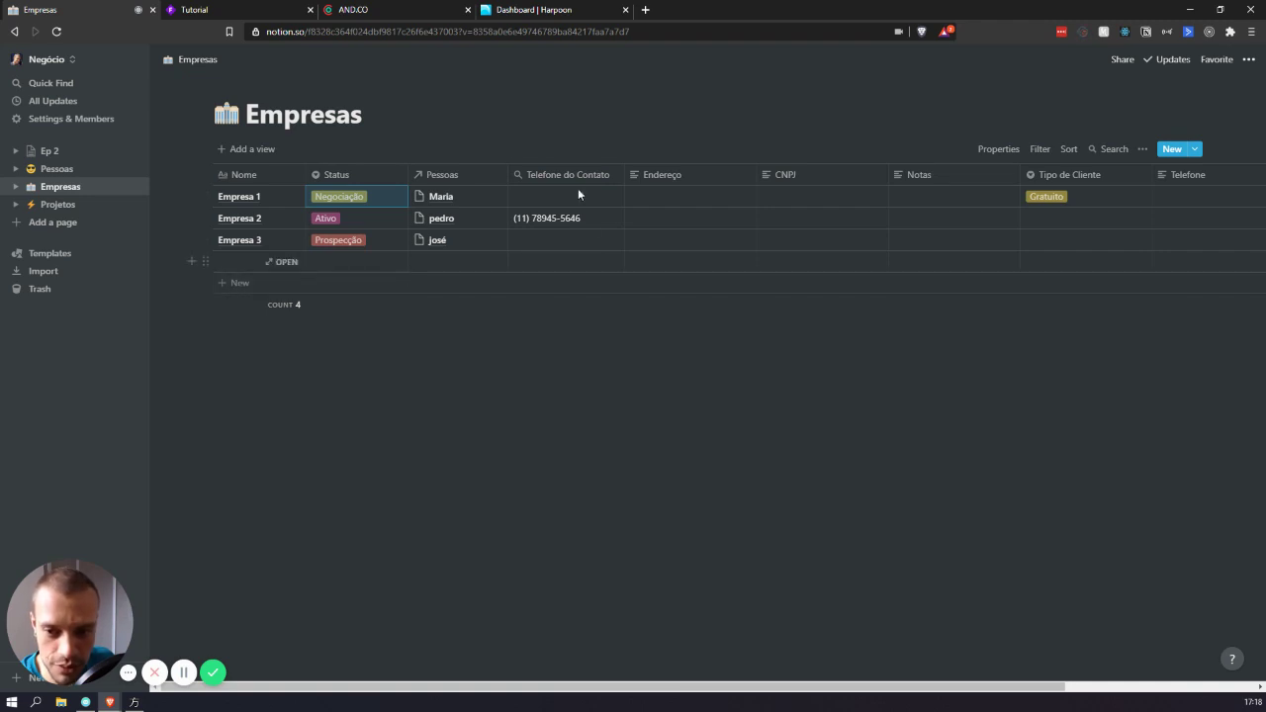
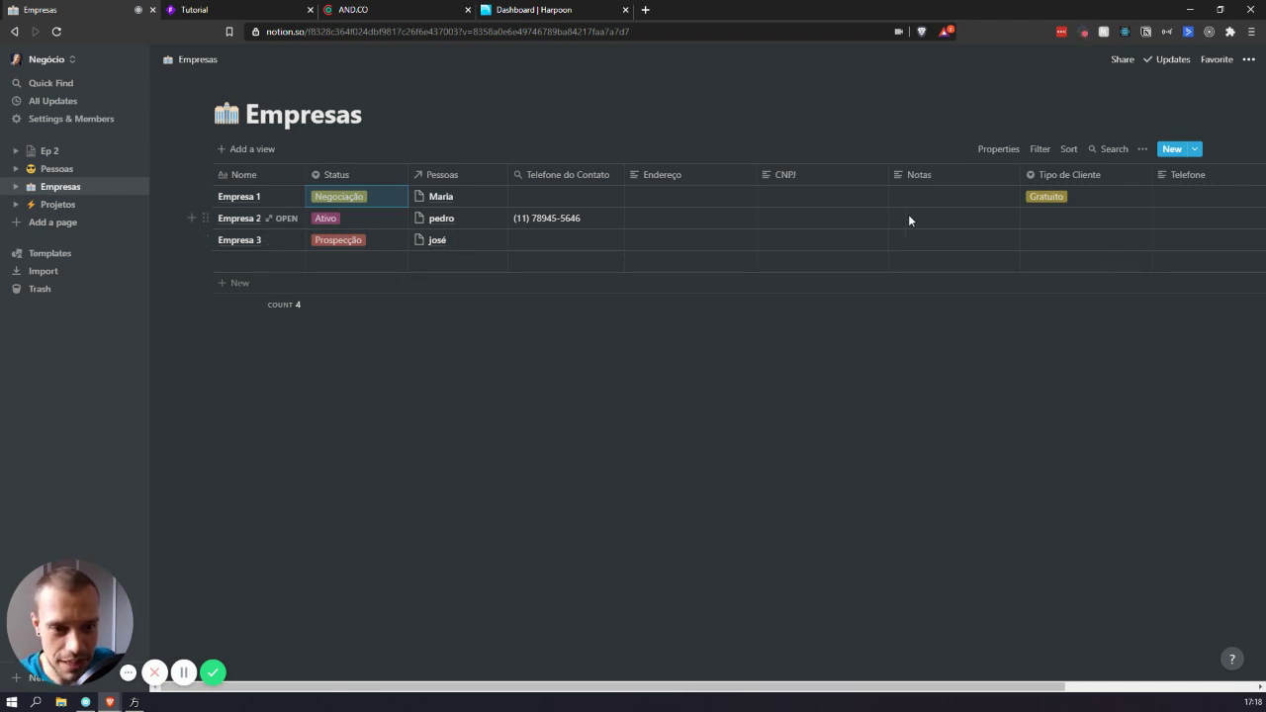
- Leave the Empresas table and go to the Projetos database page
scroll(903, 216, right, 3)
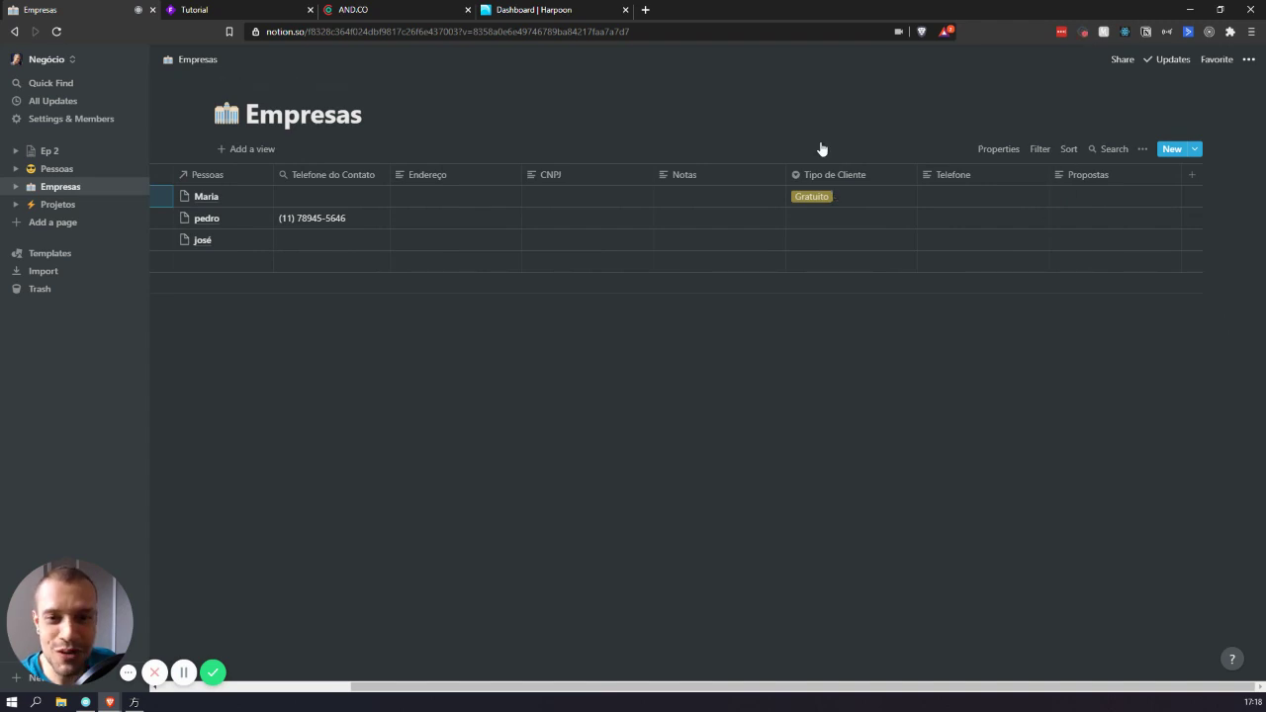
scroll(801, 214, left, 3)
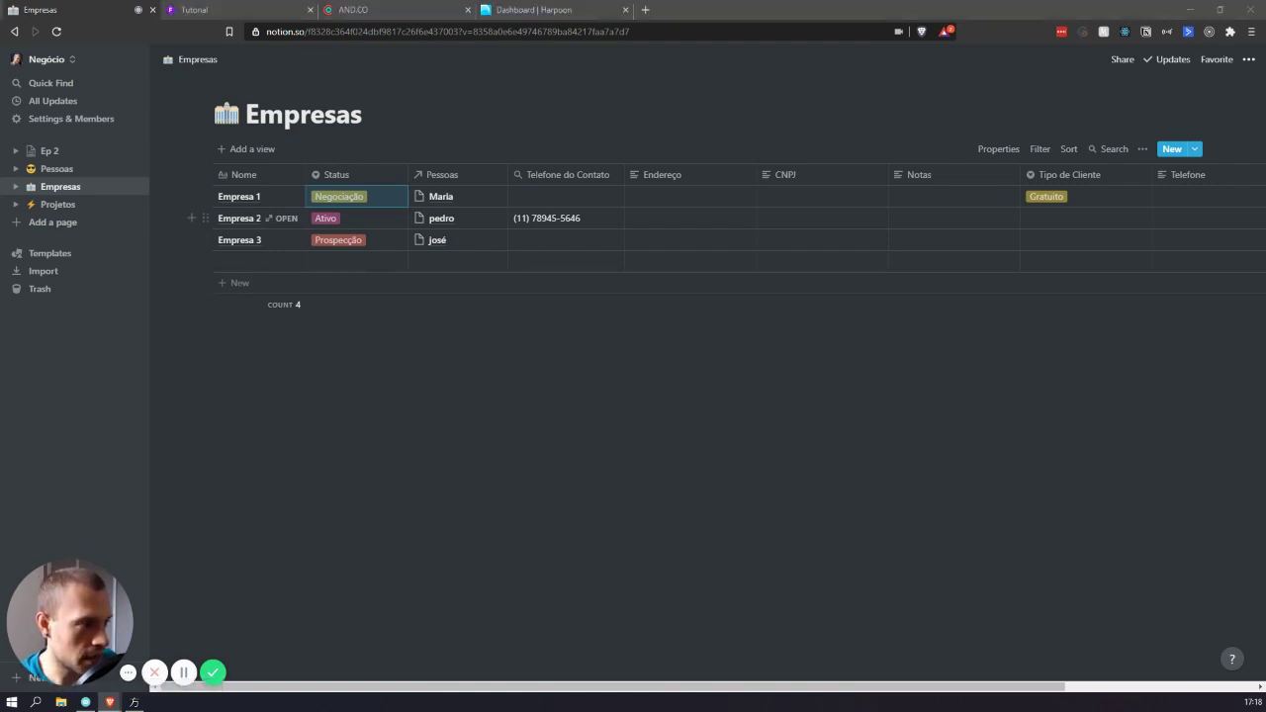
click(60, 204)
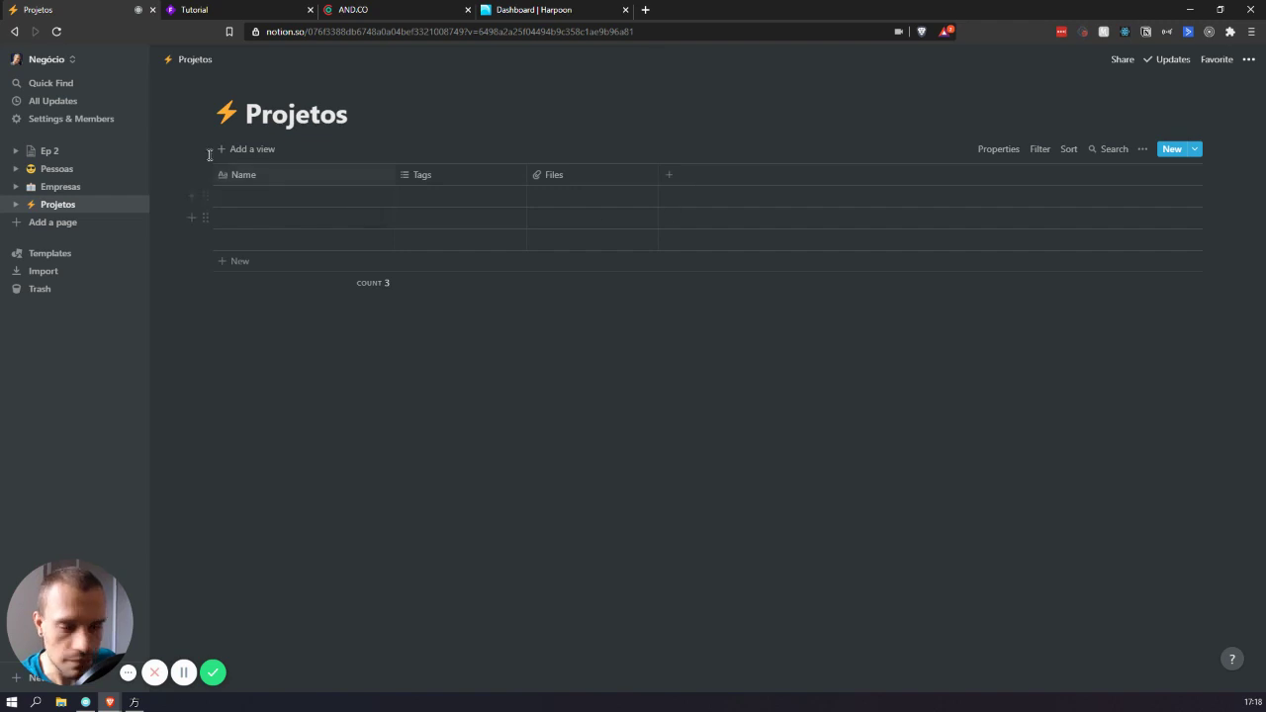
- Rename the Name column to Nome, and rename Tags to Status as a select property
click(331, 180)
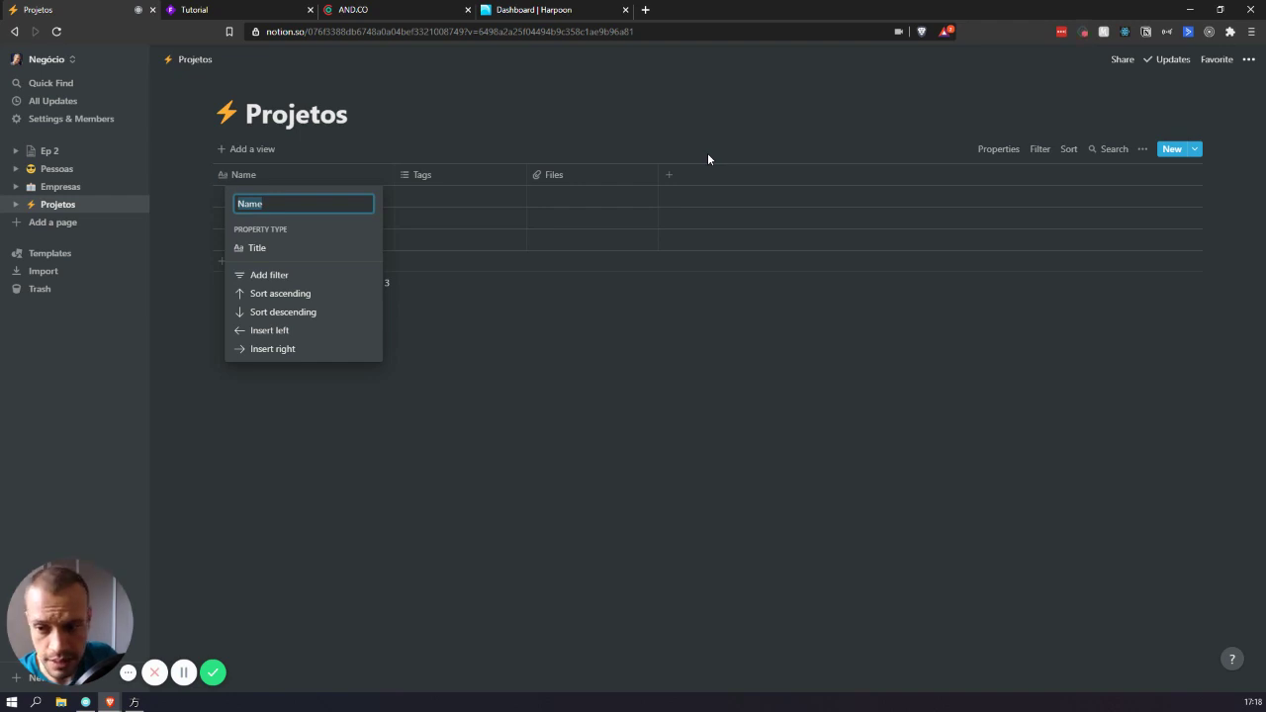
text(Nome)
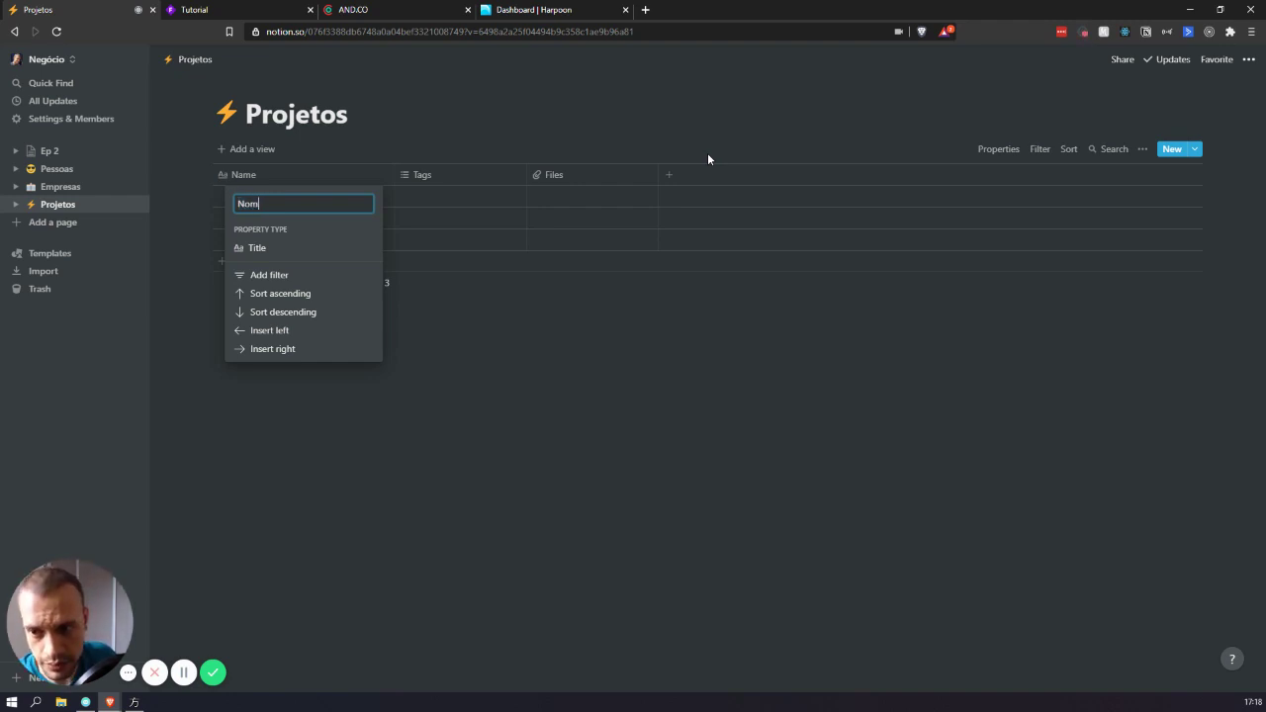
click(316, 471)
click(433, 175)
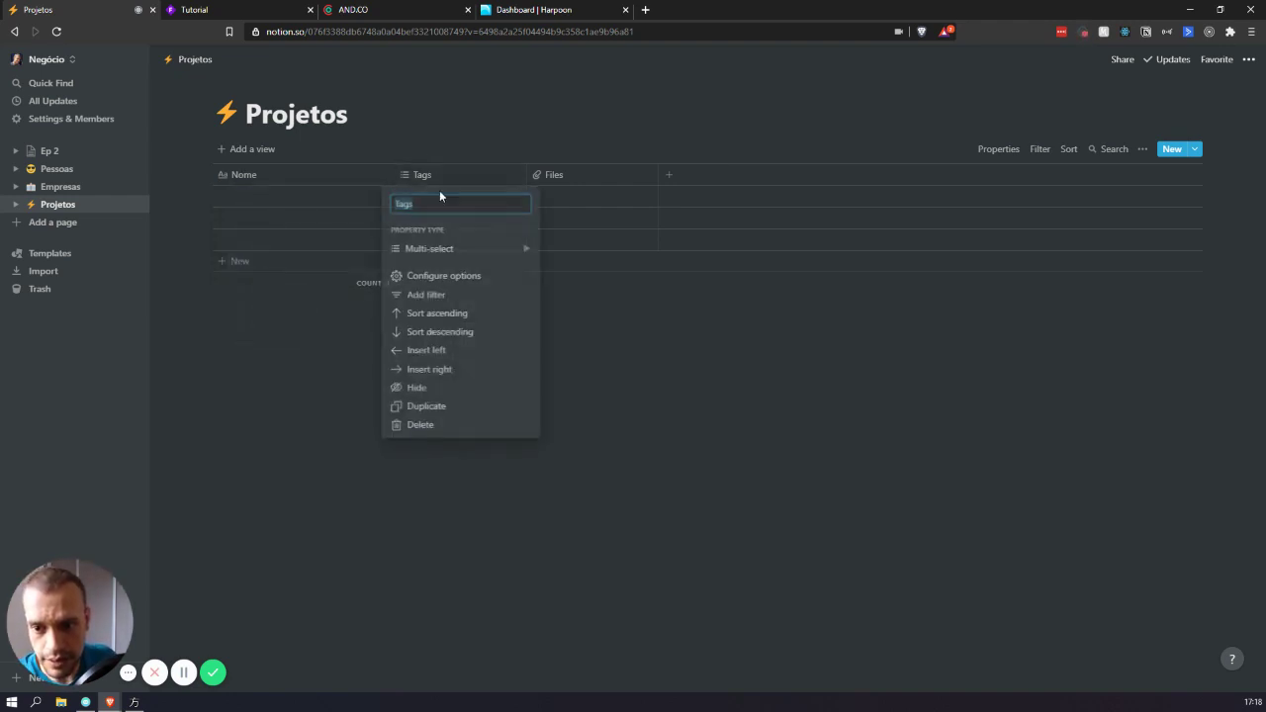
text(Status)
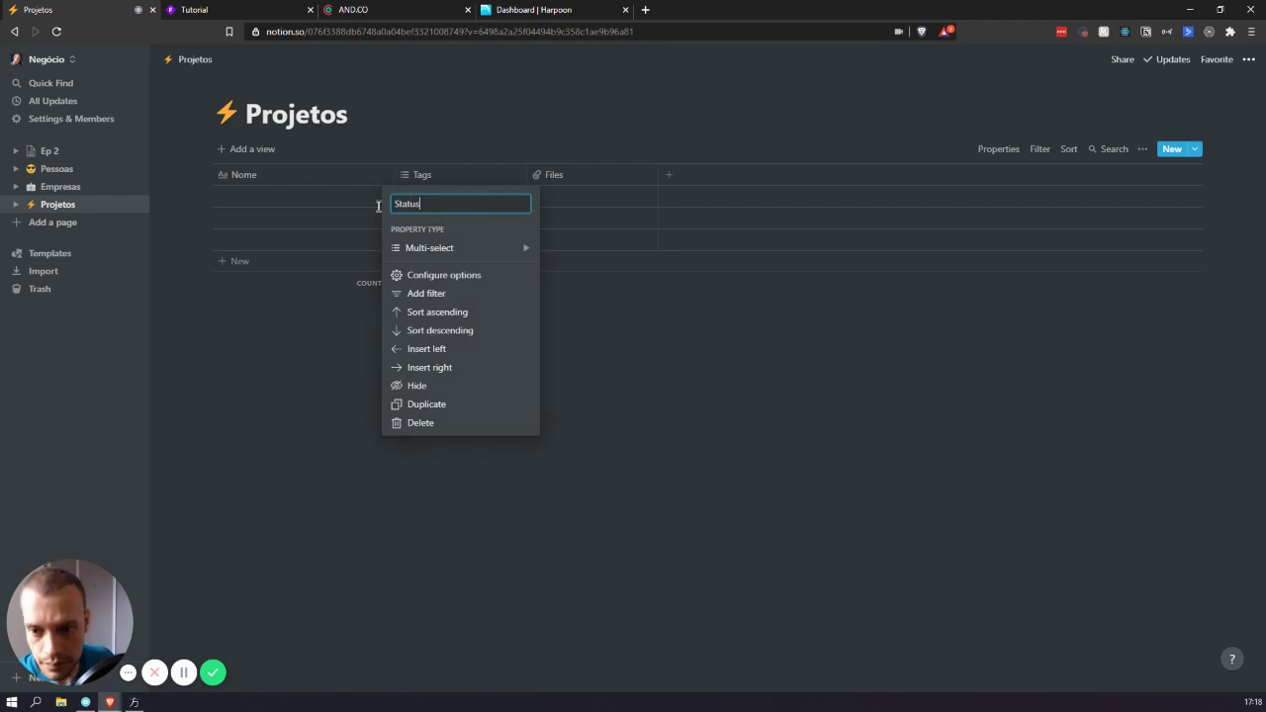
mouse_move(483, 253)
click(575, 165)
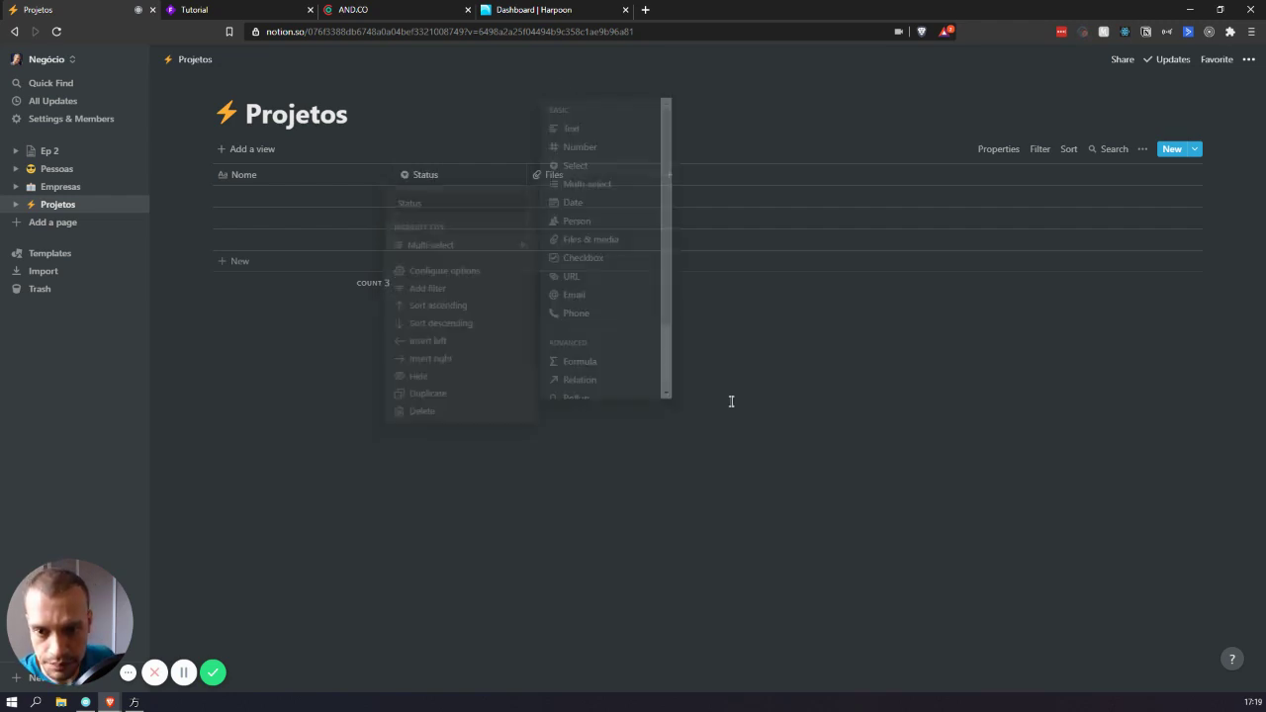
- Rename Files to Tarefas as a text property and make the Nome column narrower
click(565, 176)
mouse_move(633, 242)
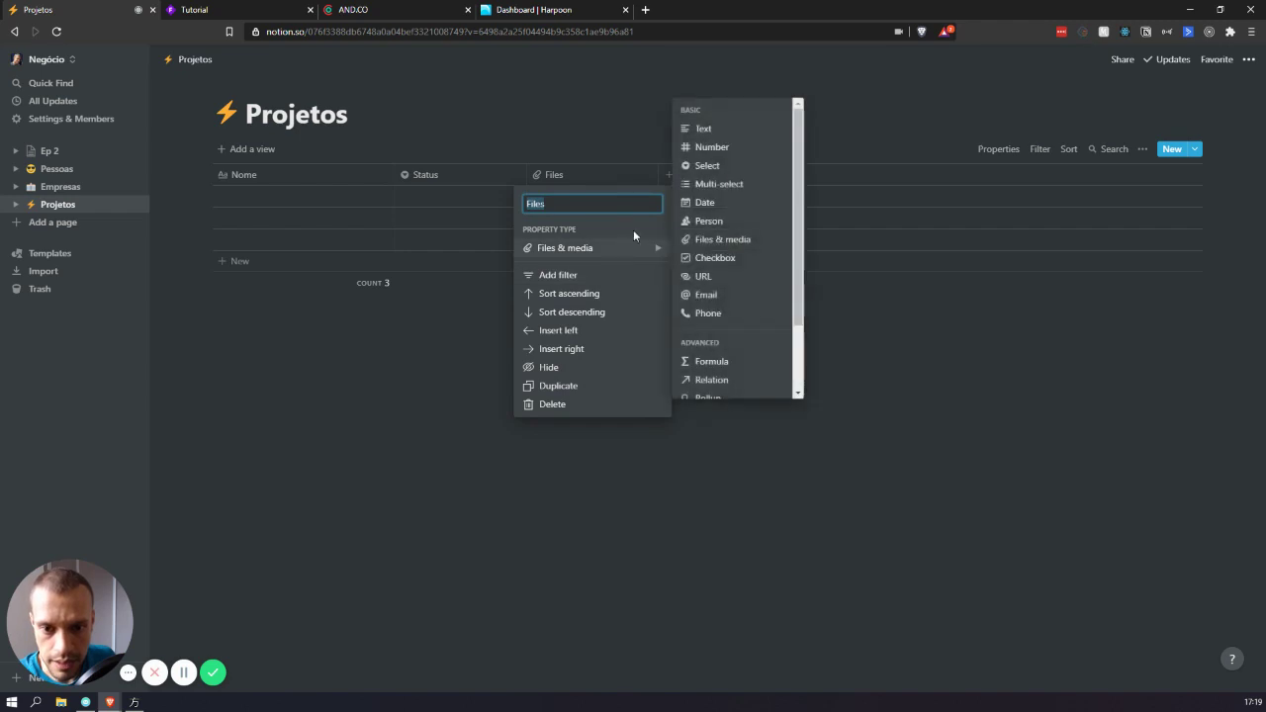
click(710, 148)
click(577, 176)
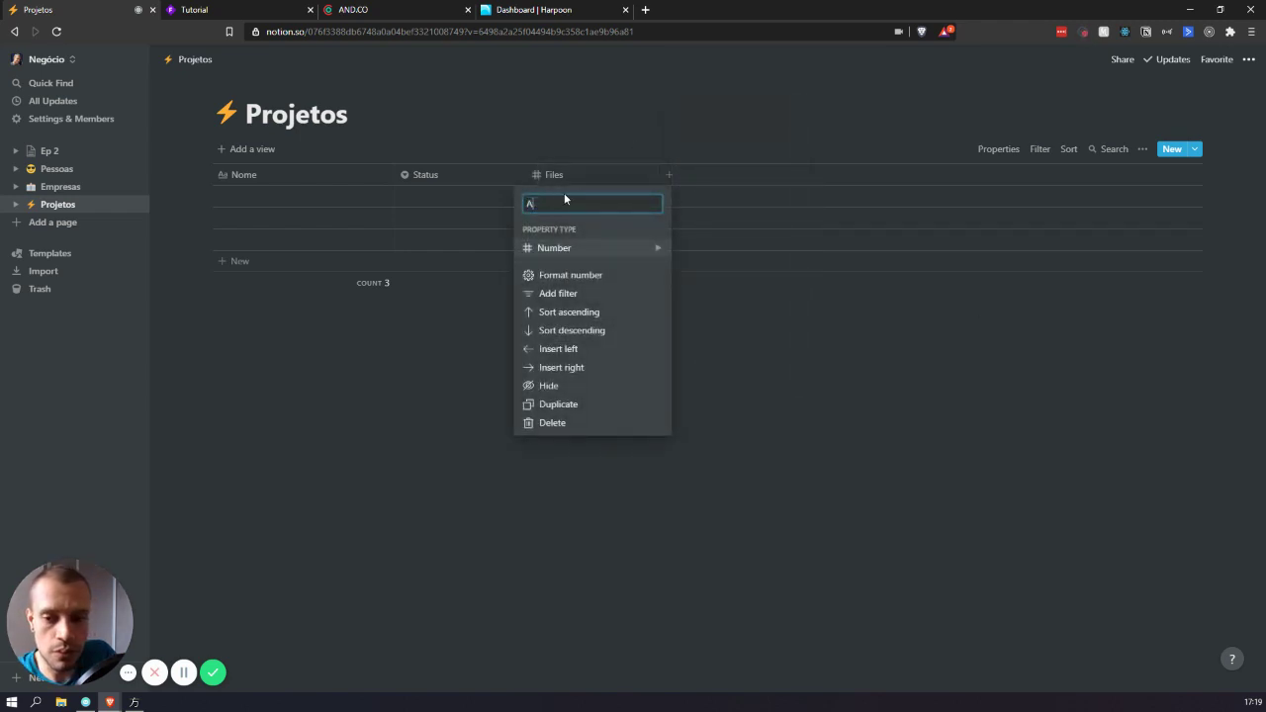
key(BackSpace)
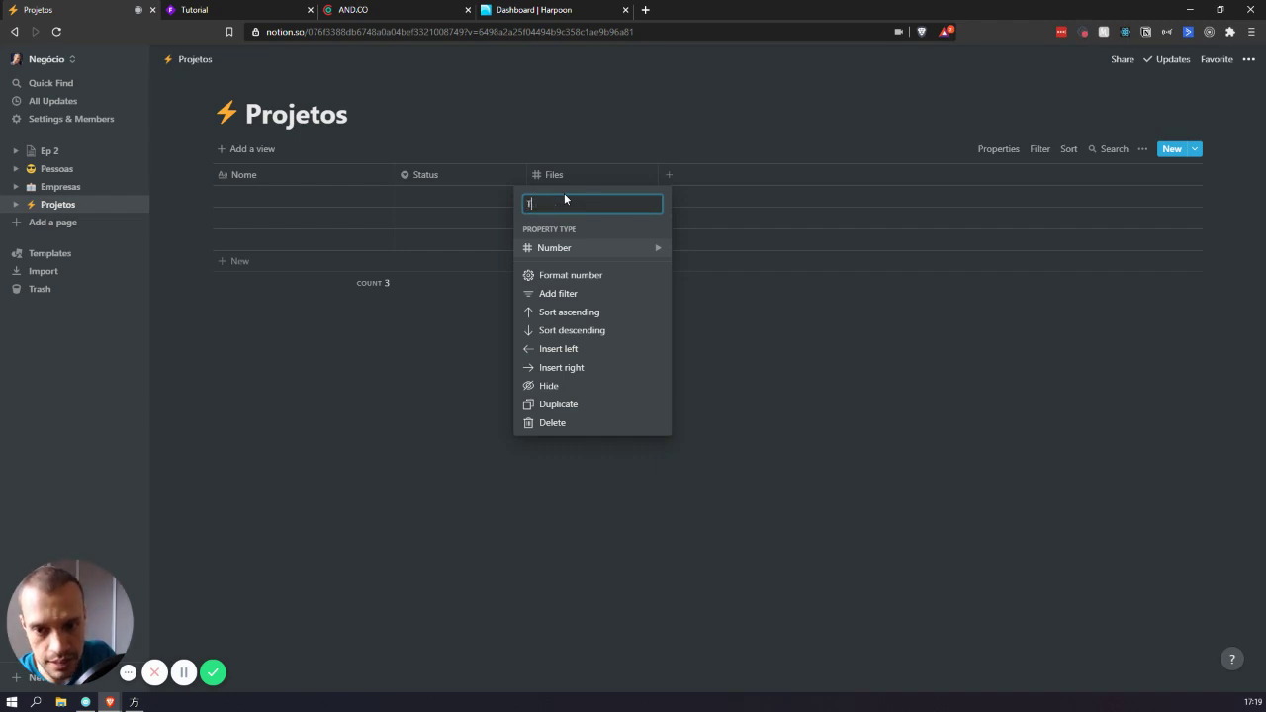
text(Tarefas)
key(Return)
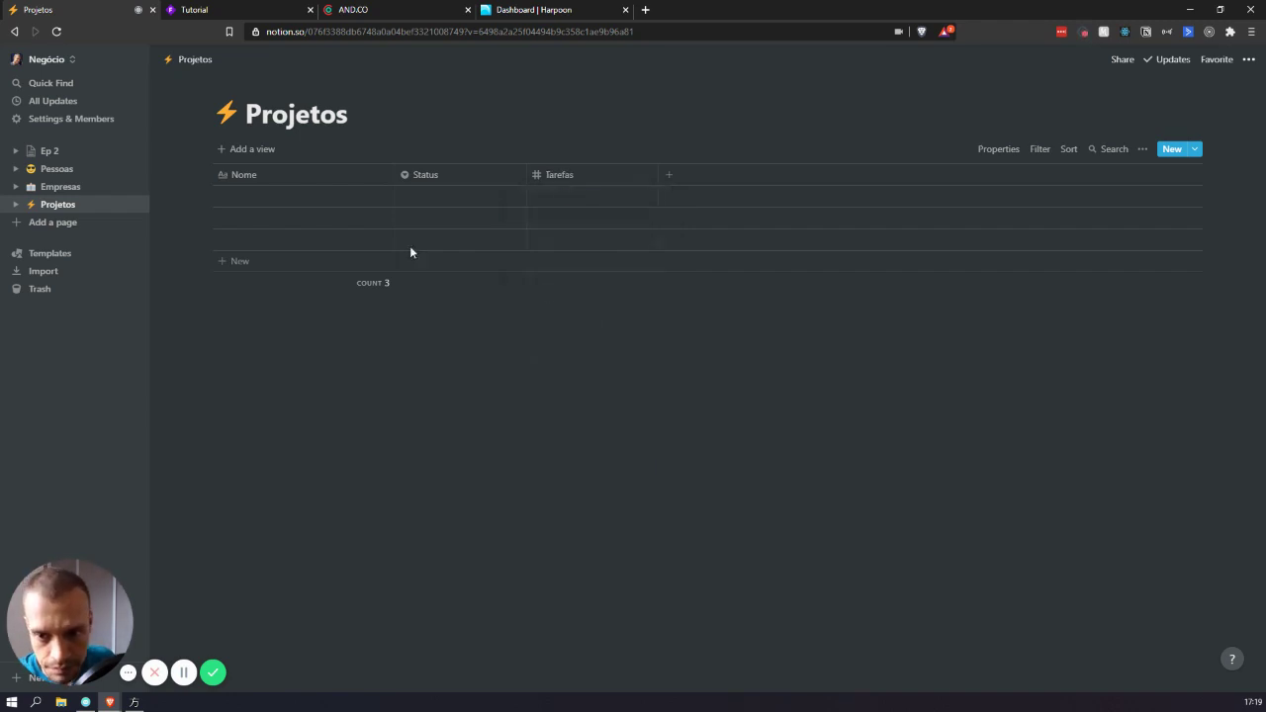
click(579, 176)
click(571, 247)
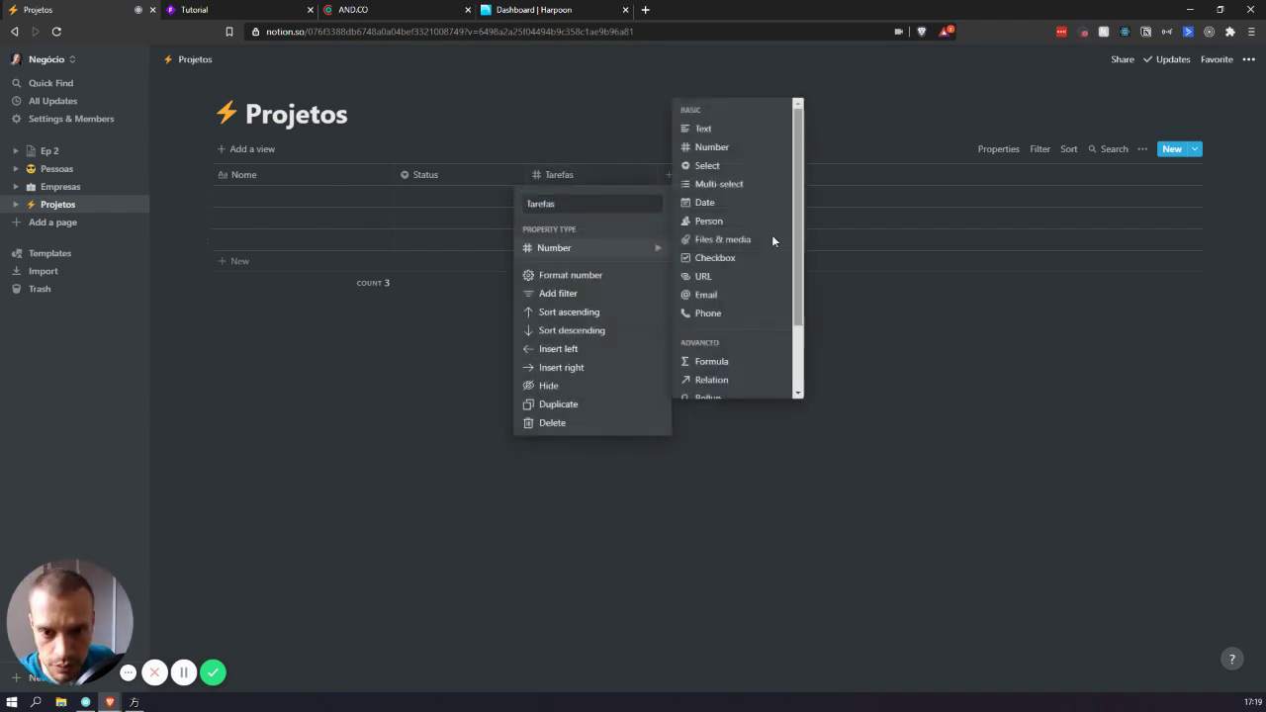
click(692, 190)
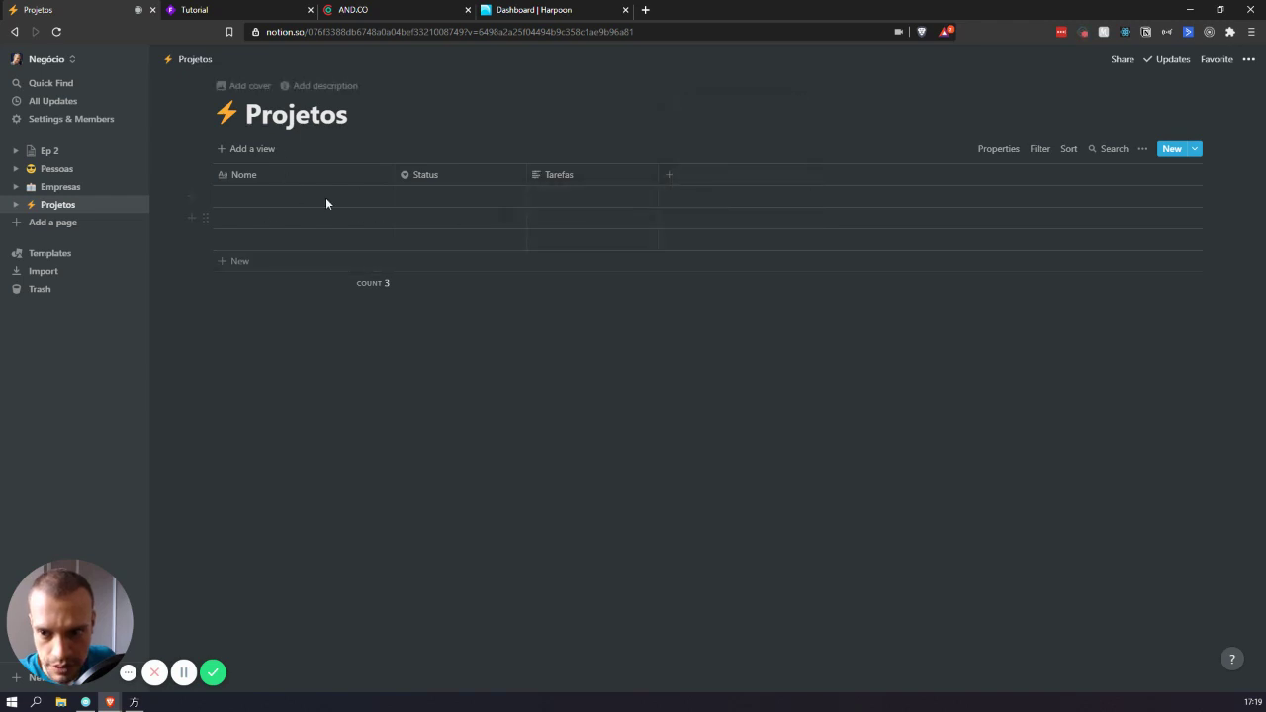
drag(390, 175, 338, 181)
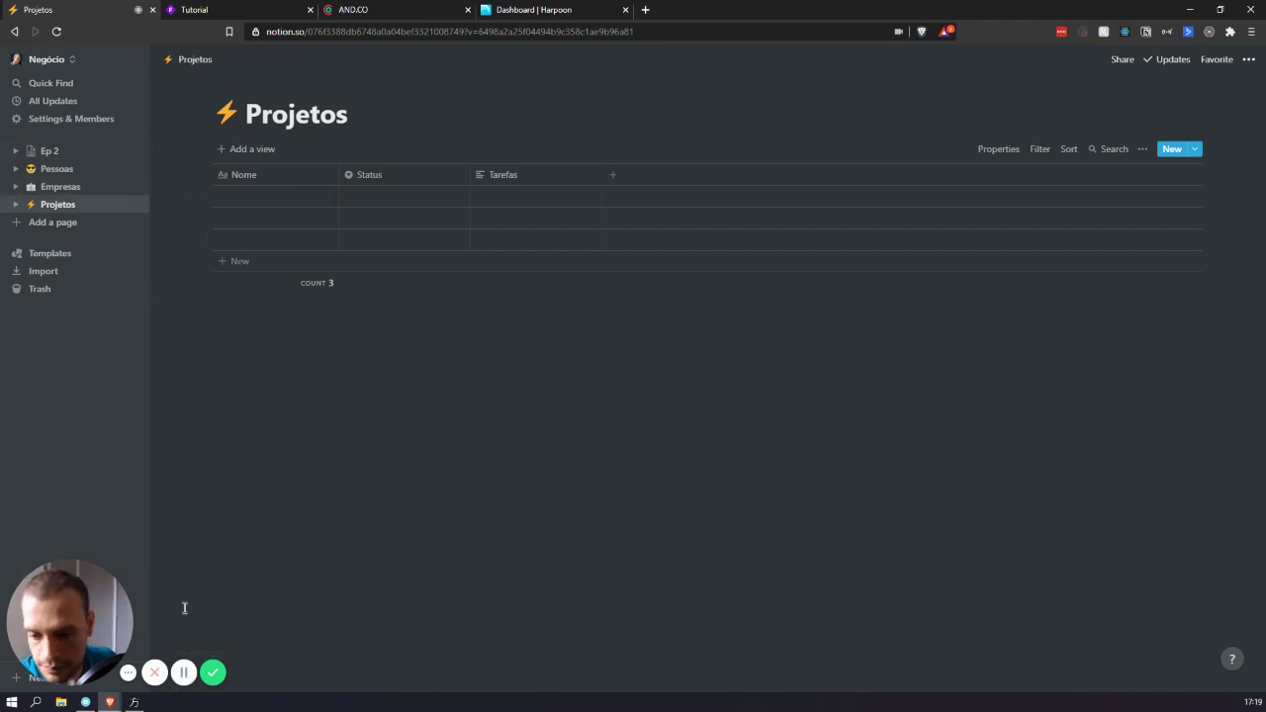
- Add the date properties Data de Início and Data de Finalização to Projetos
click(694, 186)
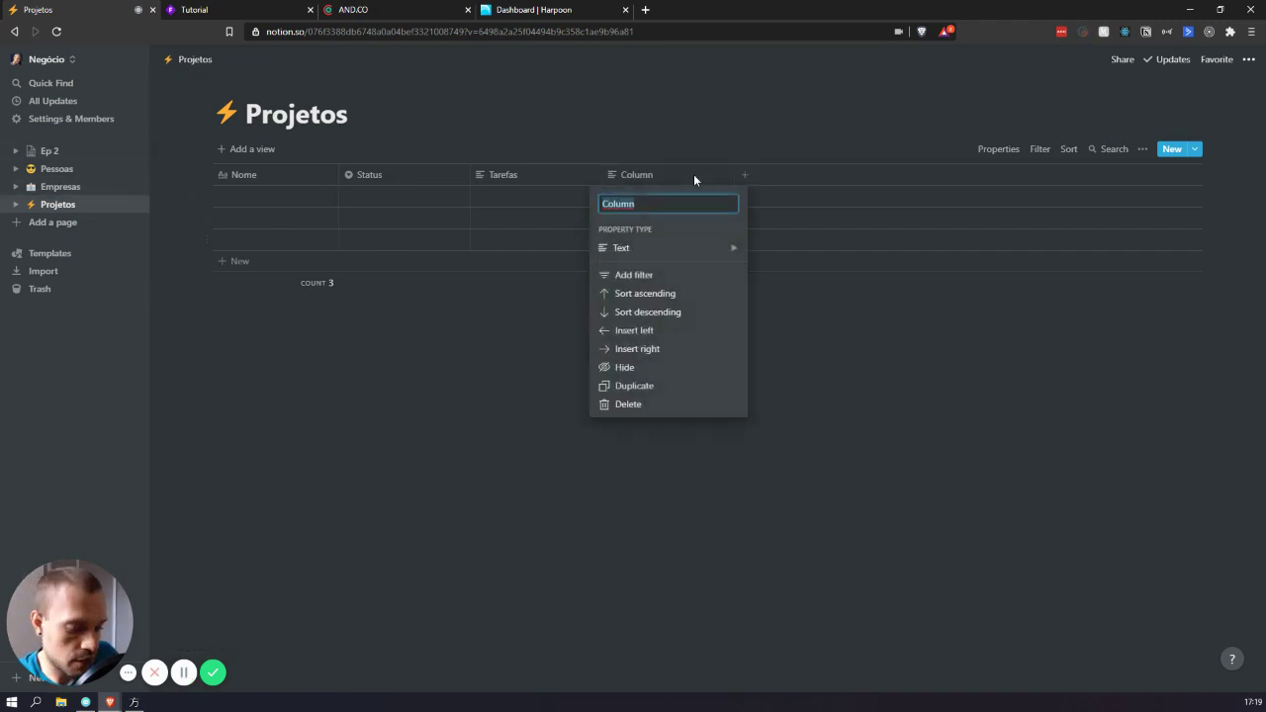
text(Data d)
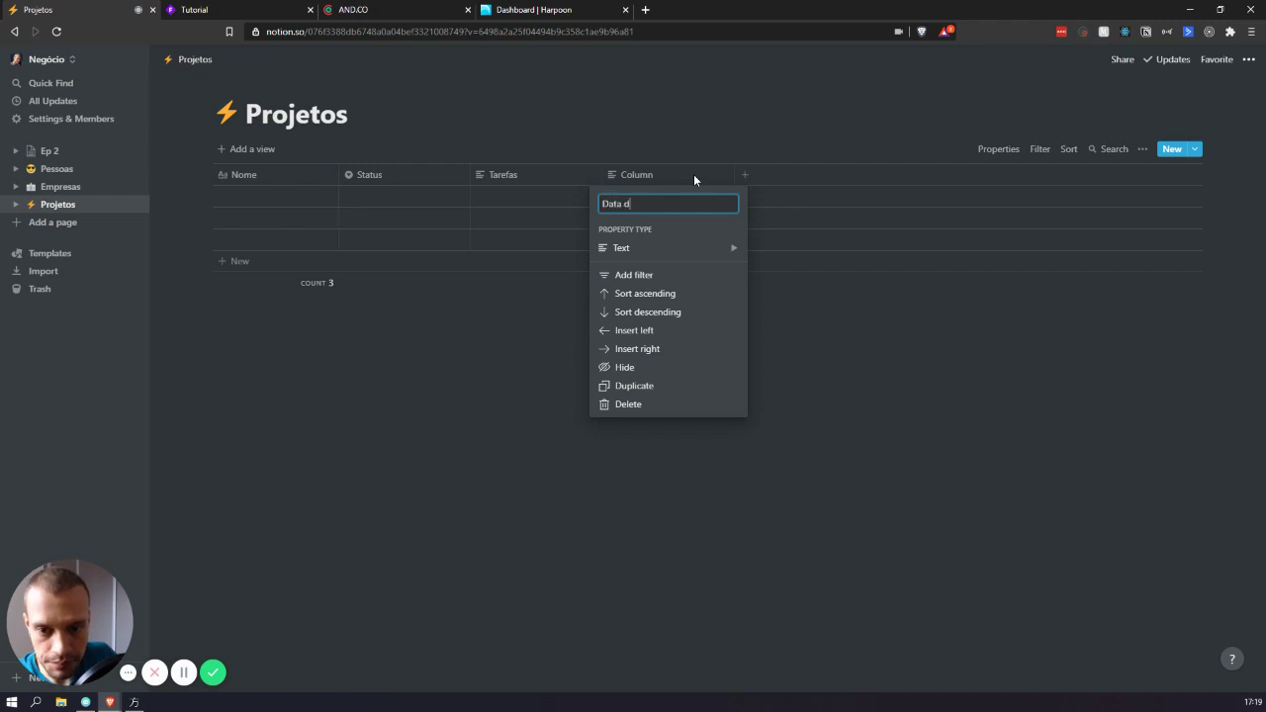
text(e Início)
mouse_move(709, 255)
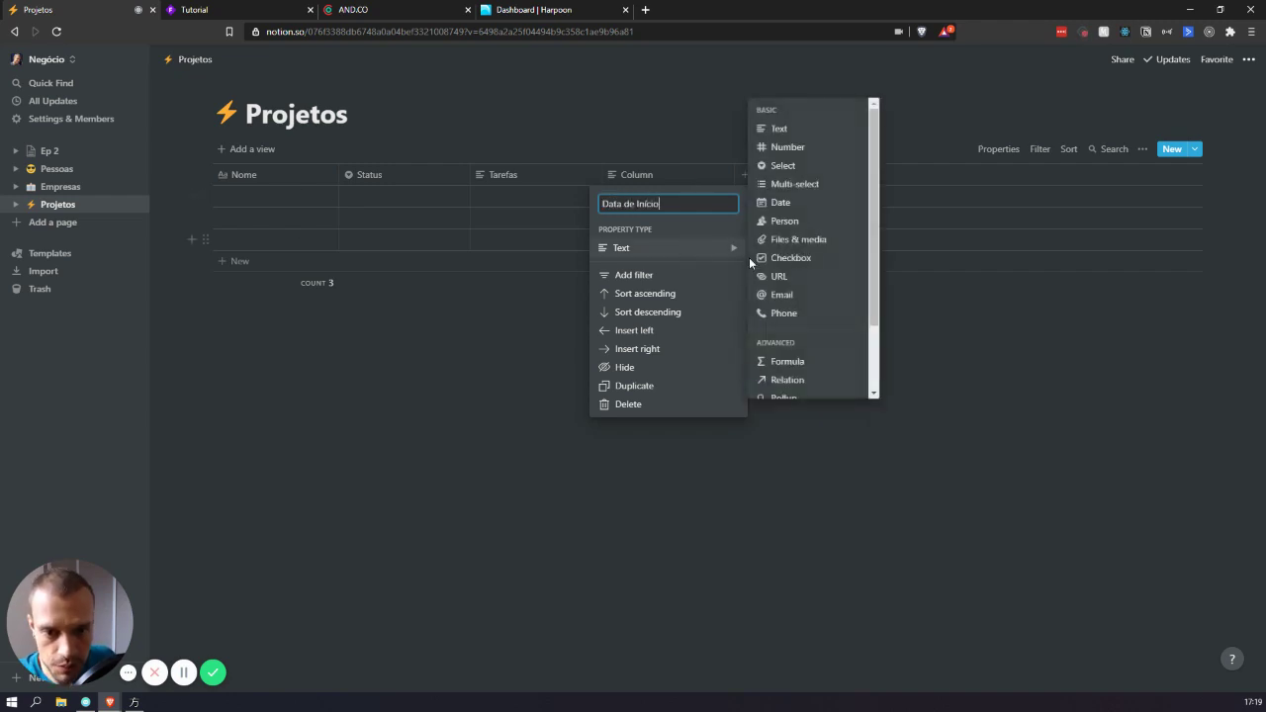
click(782, 202)
click(841, 194)
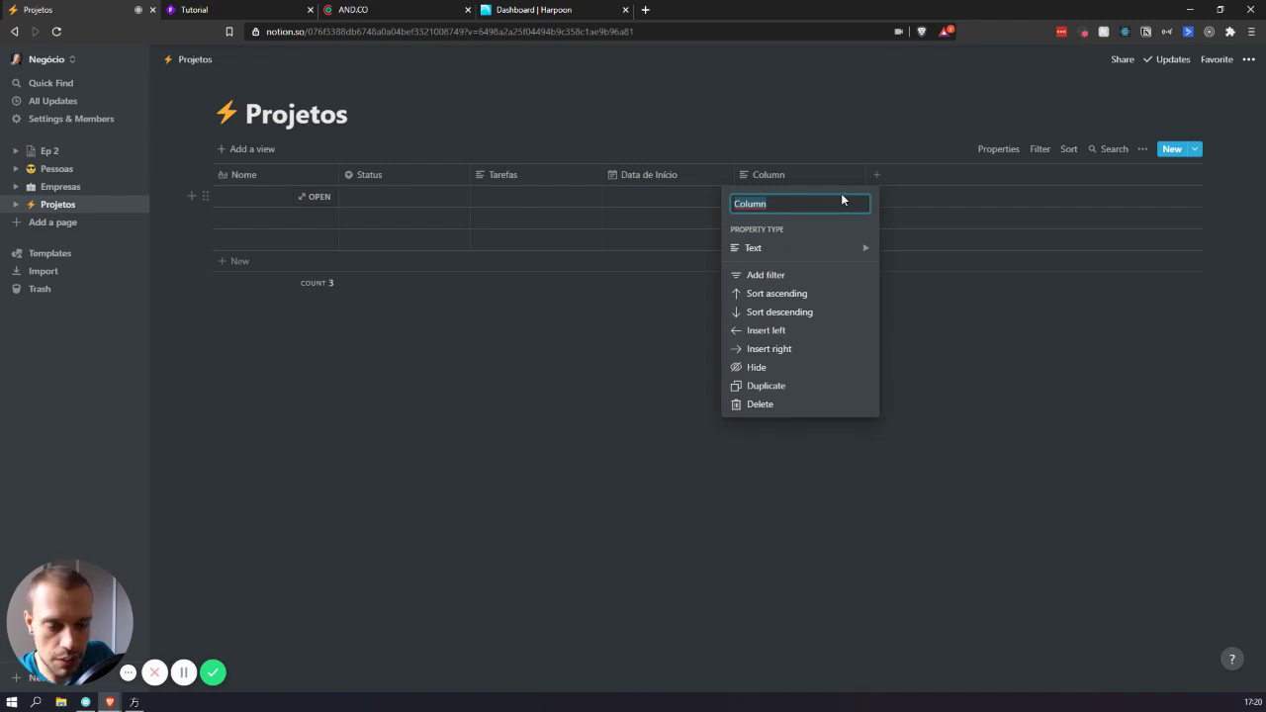
text(Data d)
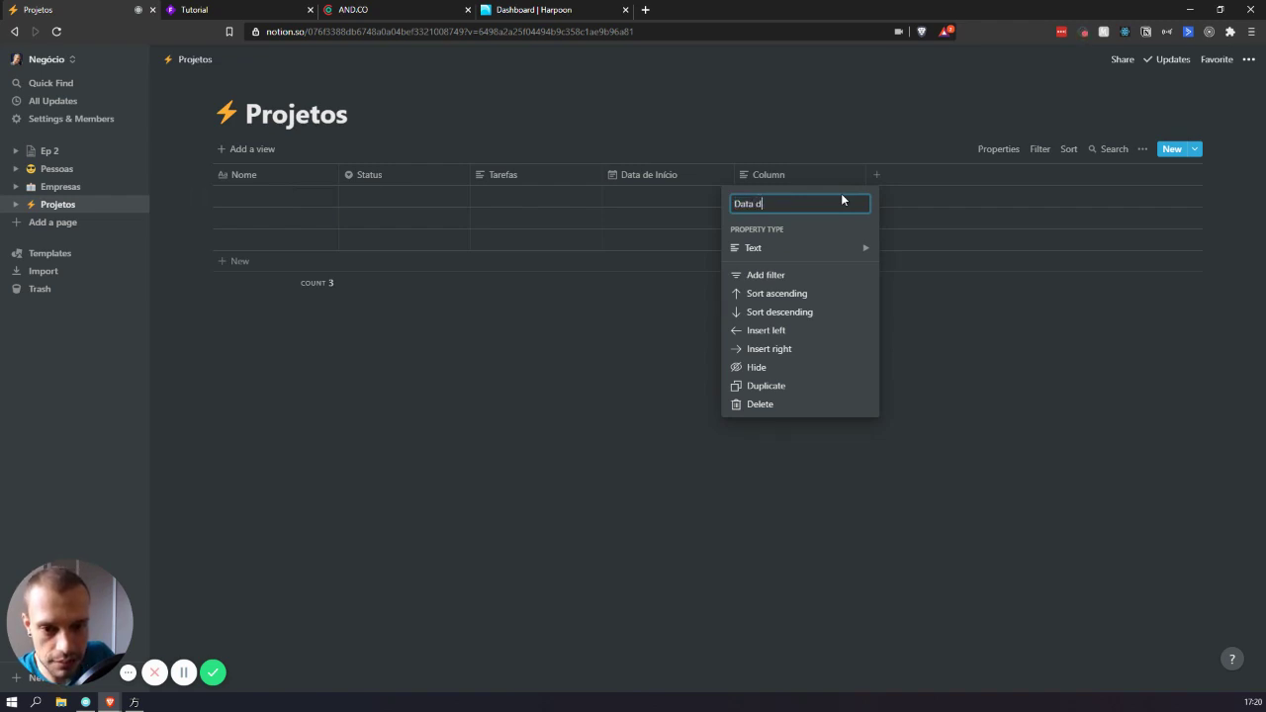
text(e Finalização)
mouse_move(735, 255)
mouse_move(801, 242)
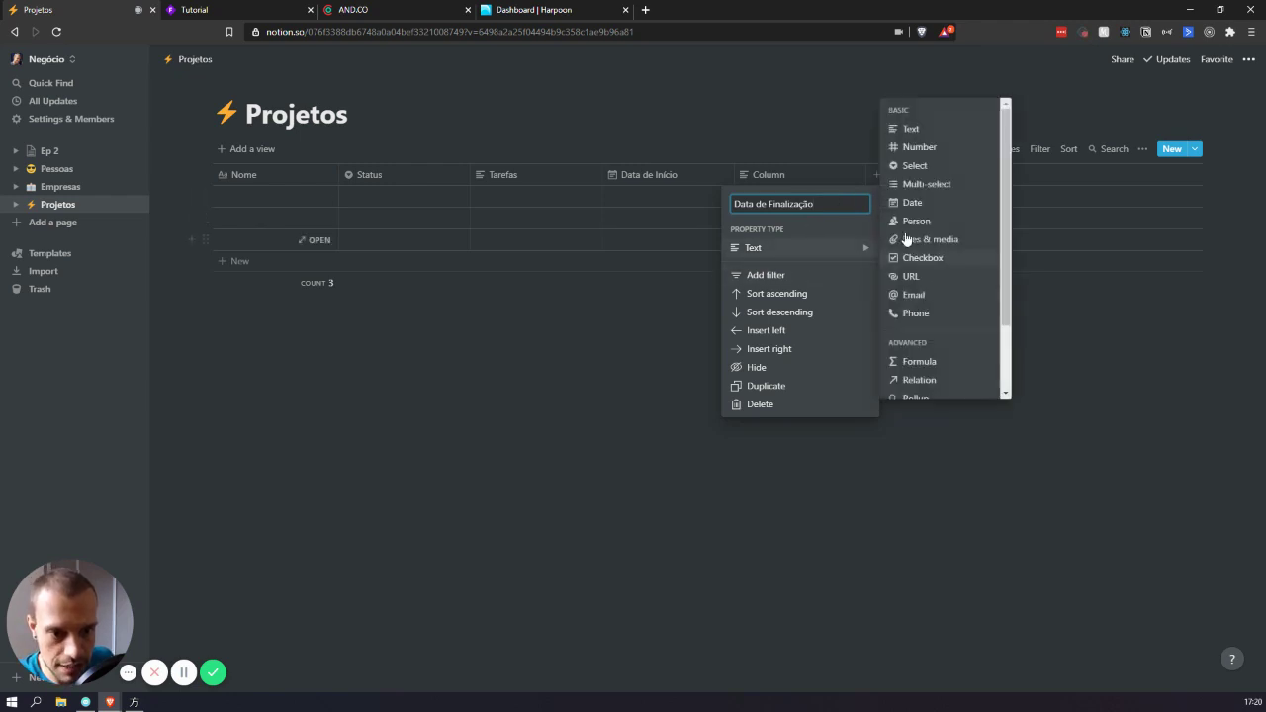
click(911, 213)
- Add a fourth row and a Valor number property to the table
click(777, 262)
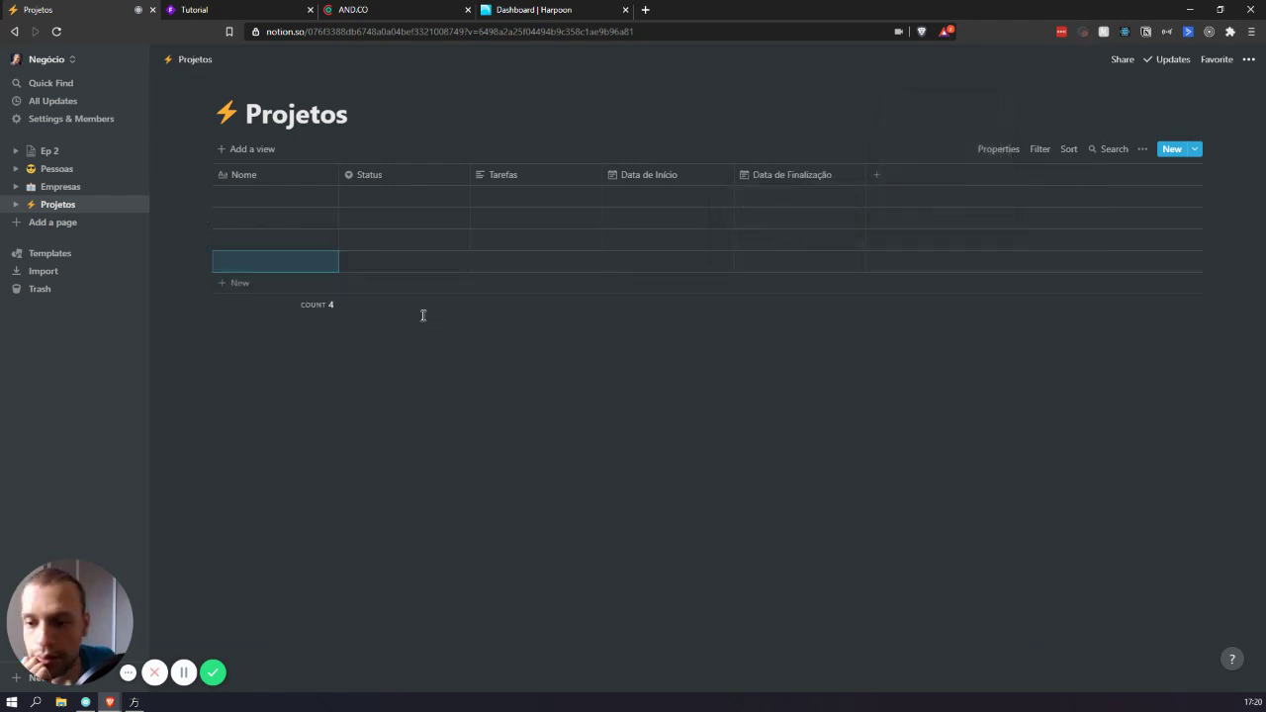
click(908, 184)
text(Valor)
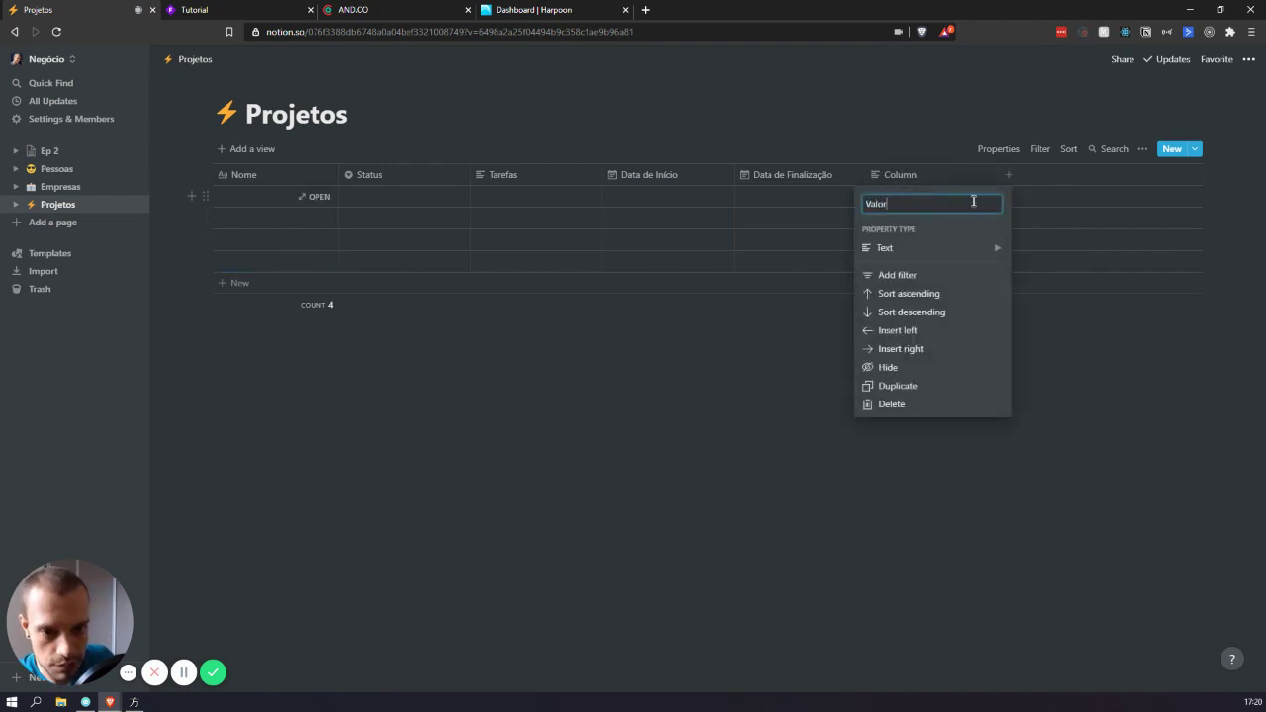
mouse_move(948, 245)
click(1063, 152)
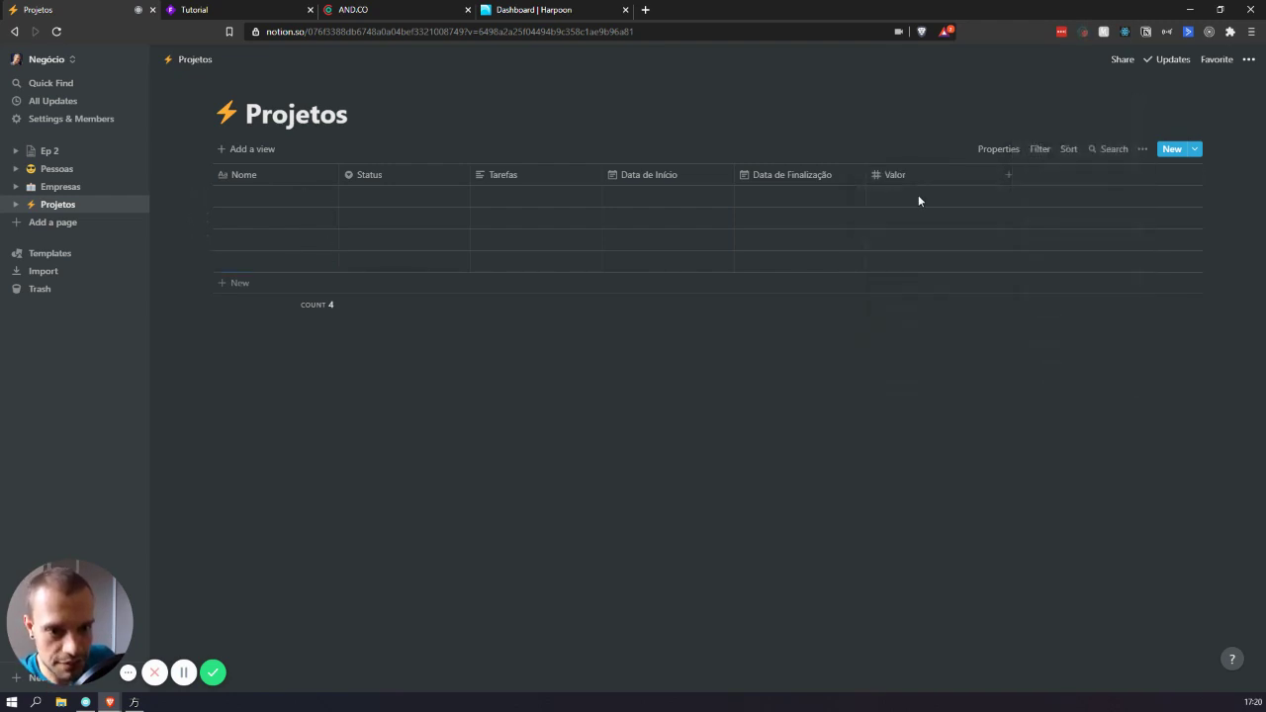
click(918, 198)
key(Escape)
key(Return)
key(Escape)
click(315, 197)
- Name the four rows Projeto 1, Projeto 2, Projeto 3 and Projeto 4
click(248, 199)
click(243, 196)
text(Projetos)
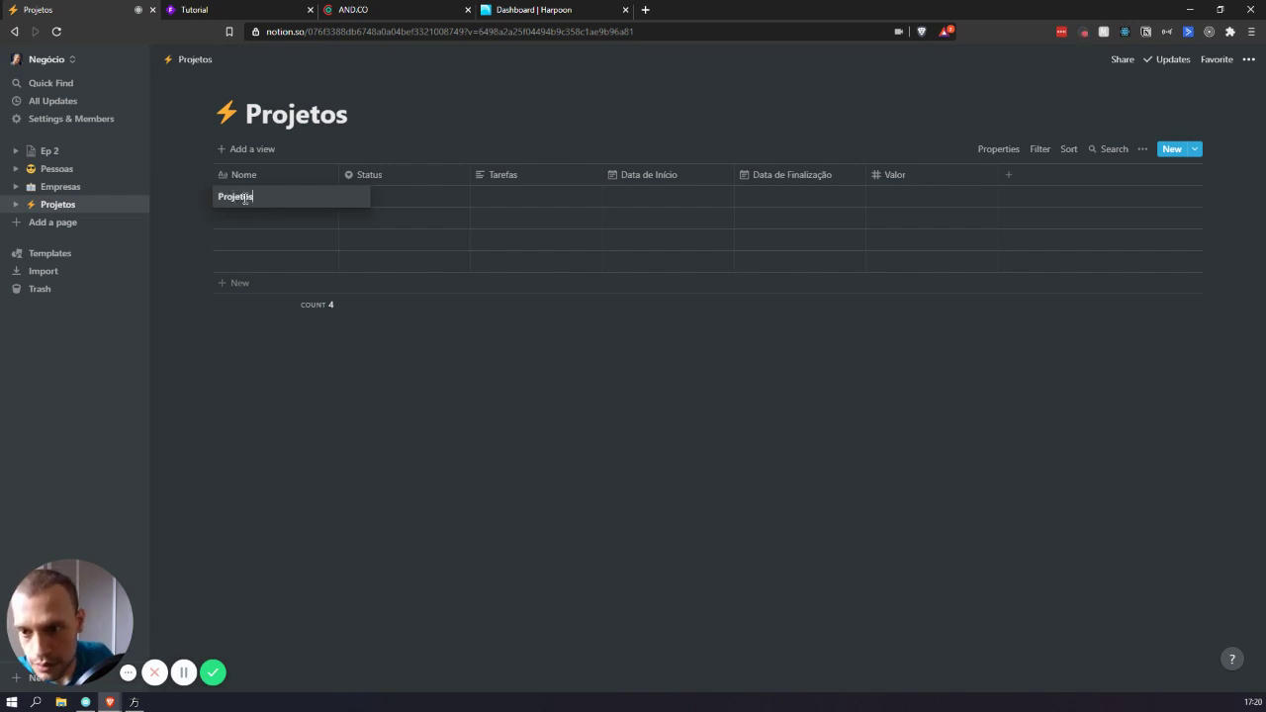
key(Return)
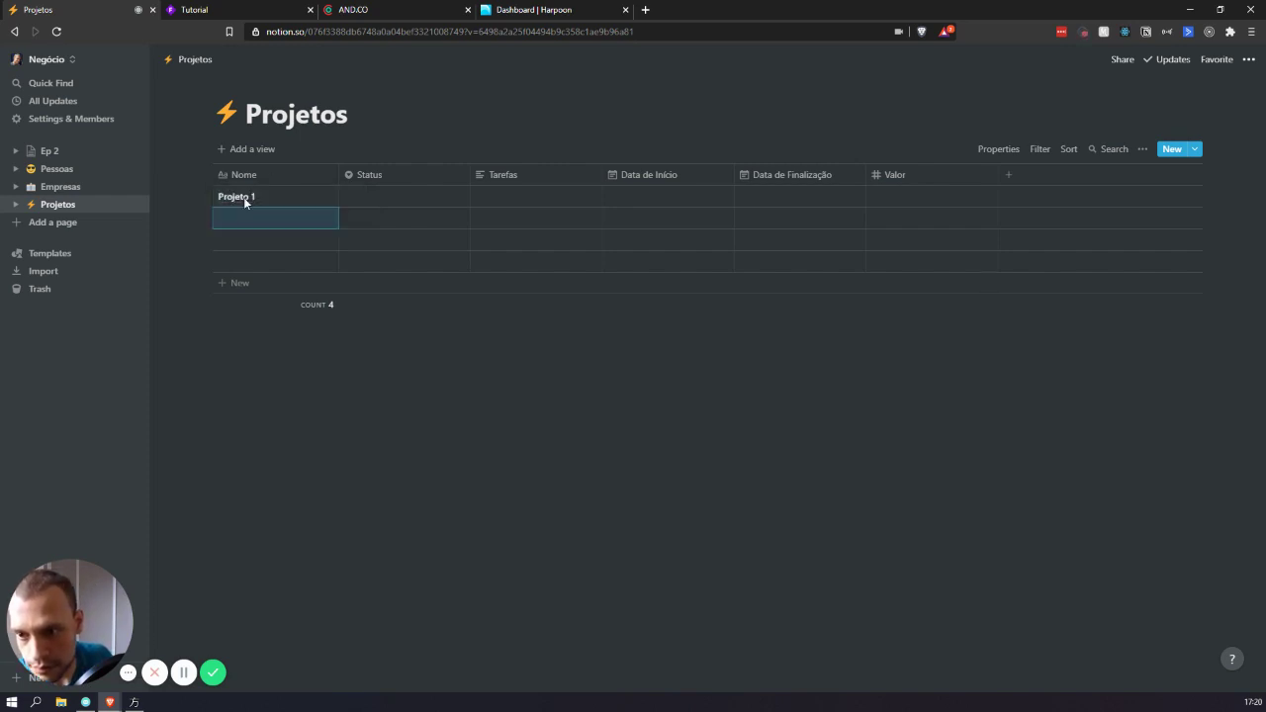
text(v)
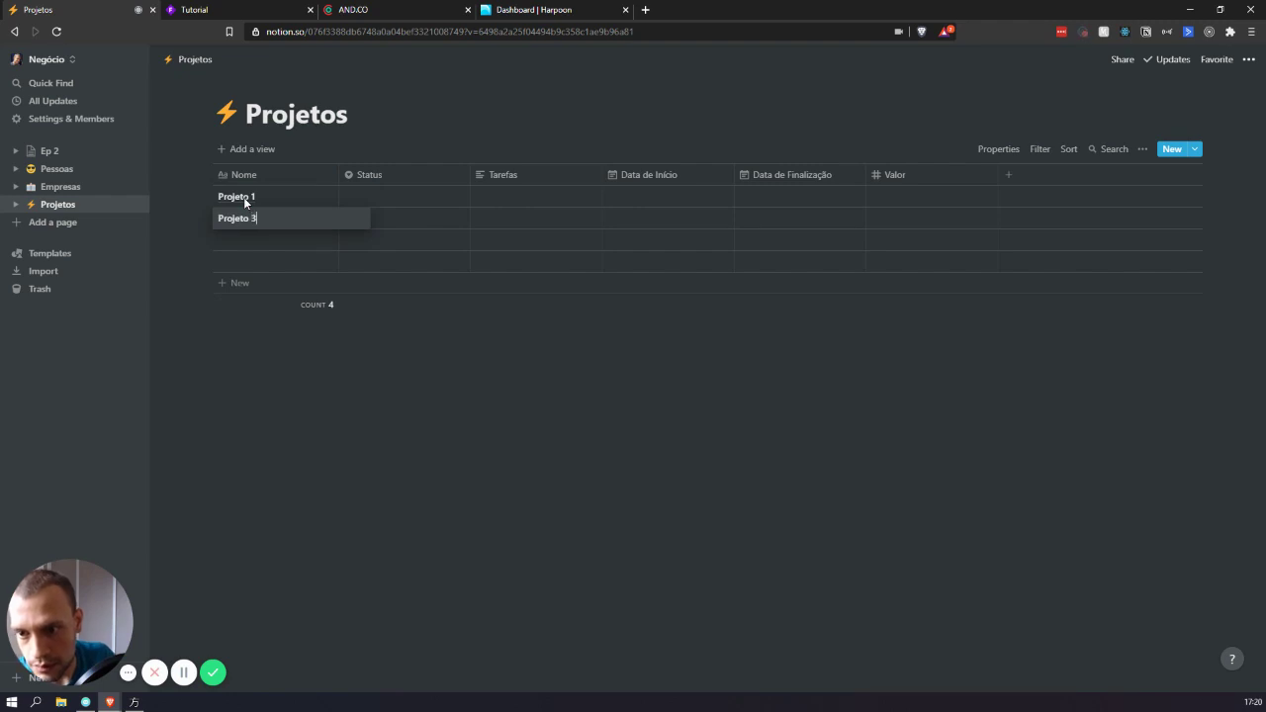
key(Return)
text(Projeto 3)
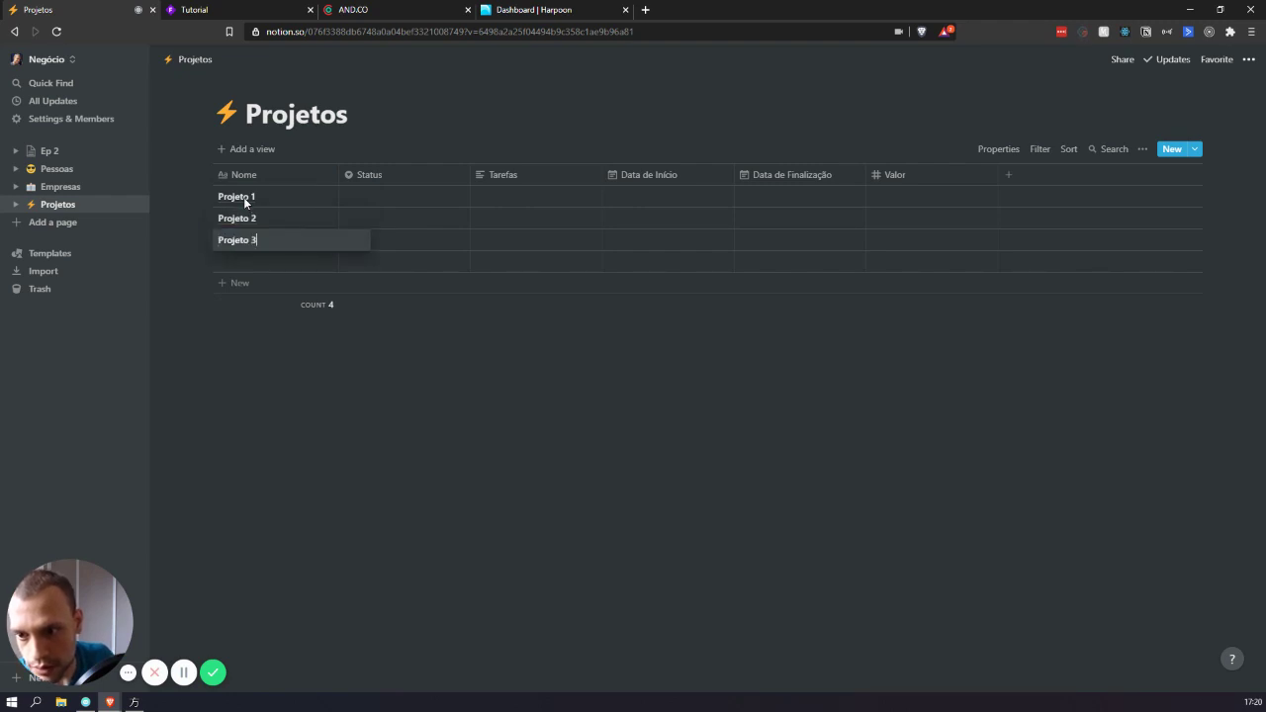
key(Return)
text(Projeto 4)
key(Return)
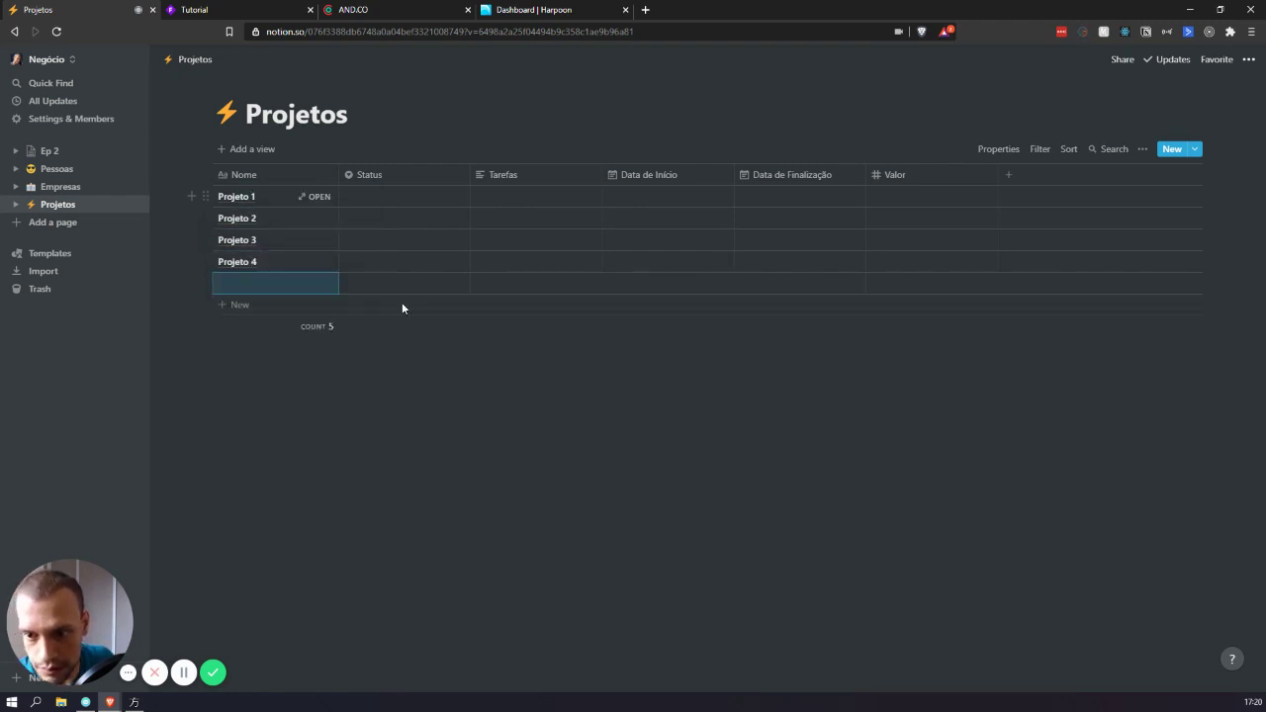
key(Escape)
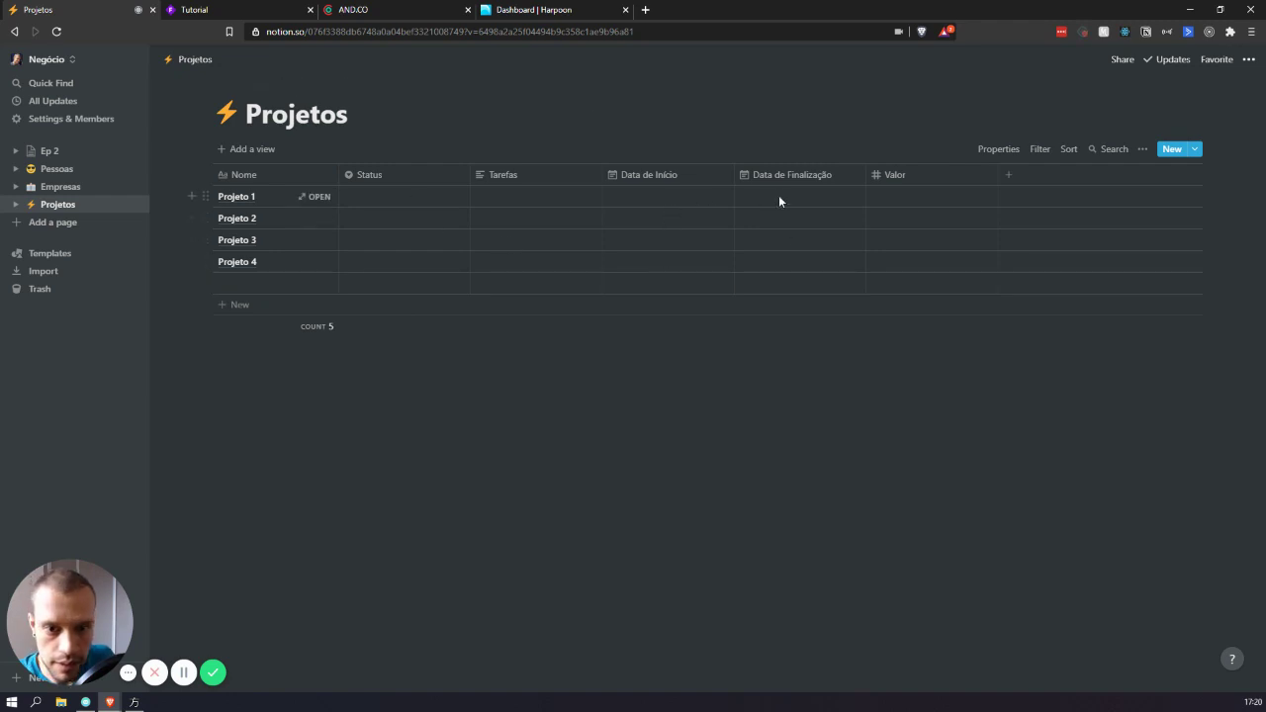
- Enter Valor amounts 1000, 2500 and 50 for Projetos 1, 2 and 3
click(942, 198)
text(100)
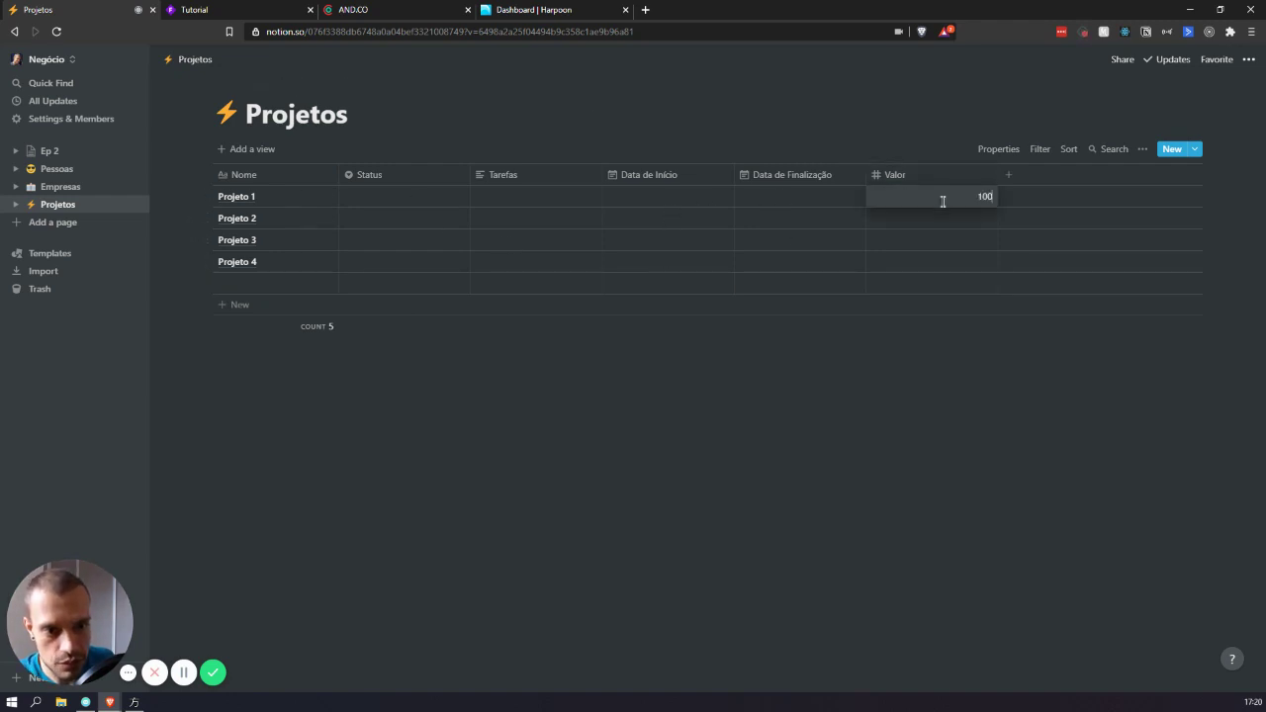
text(0)
key(Return)
text(2500)
key(Return)
text(50)
key(Return)
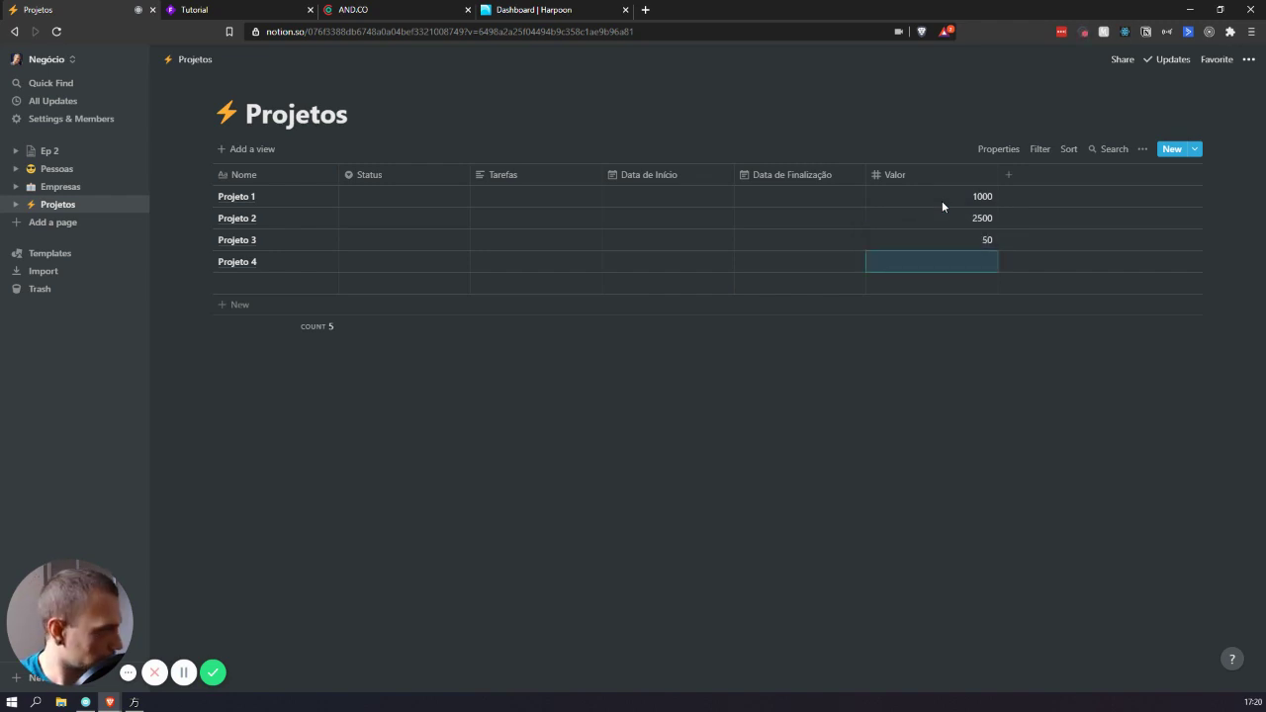
- Create a Prioridade select column and move it between Nome and Status
click(1067, 177)
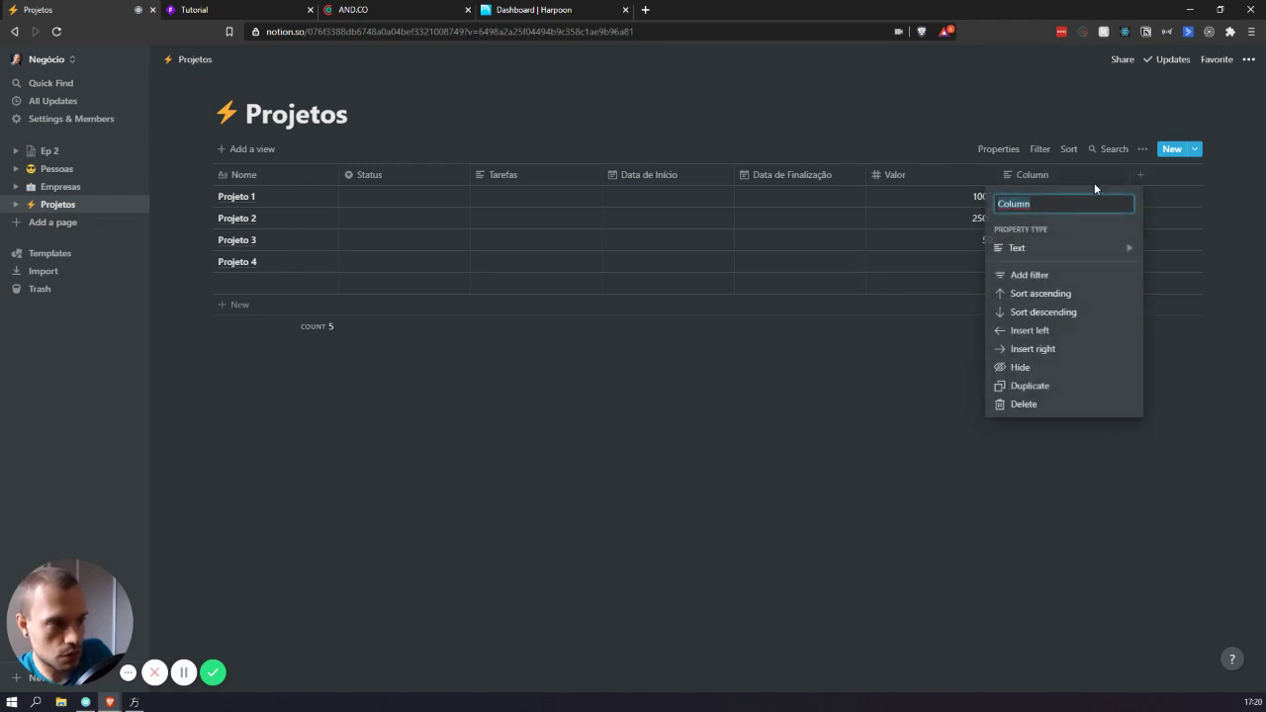
text(P)
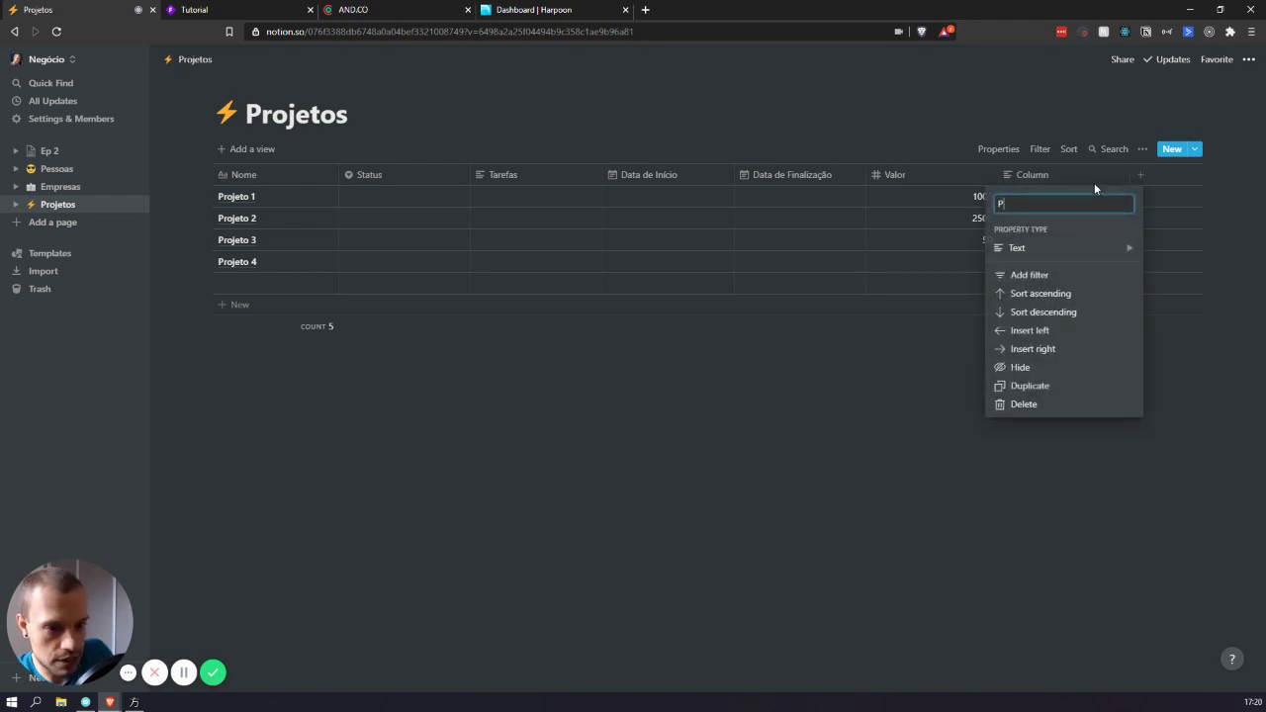
text(rioridade)
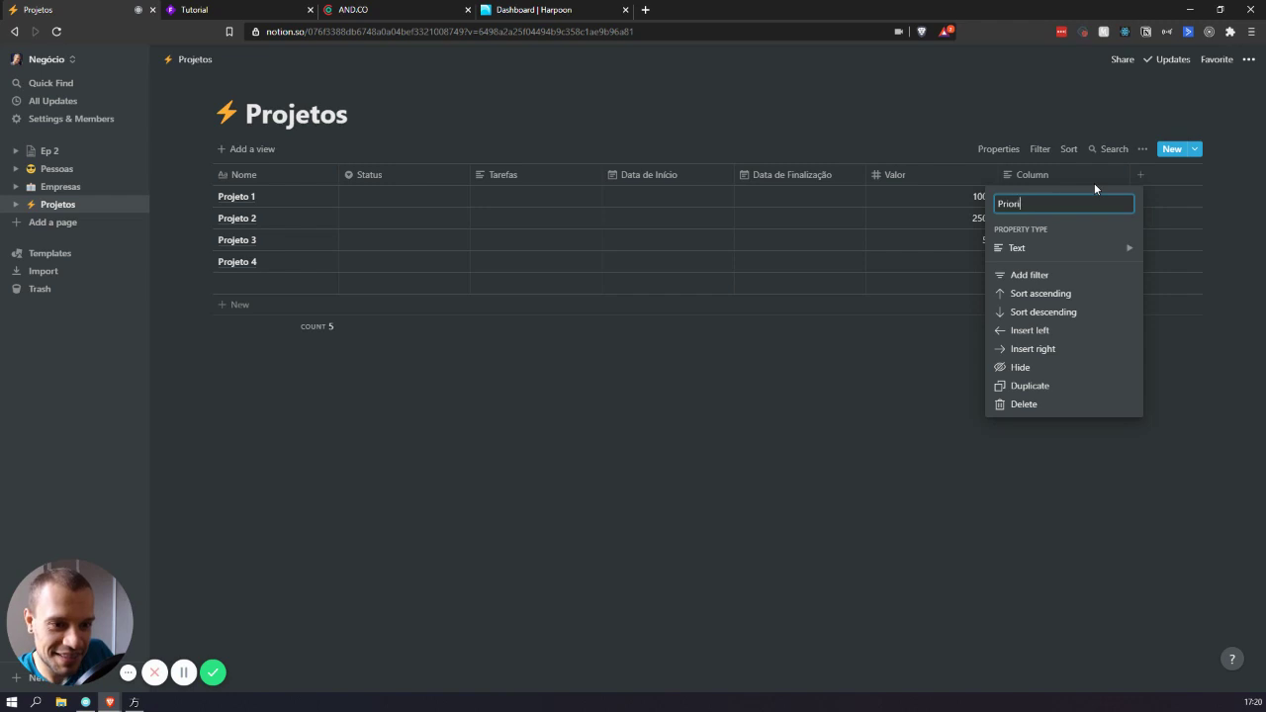
click(1073, 247)
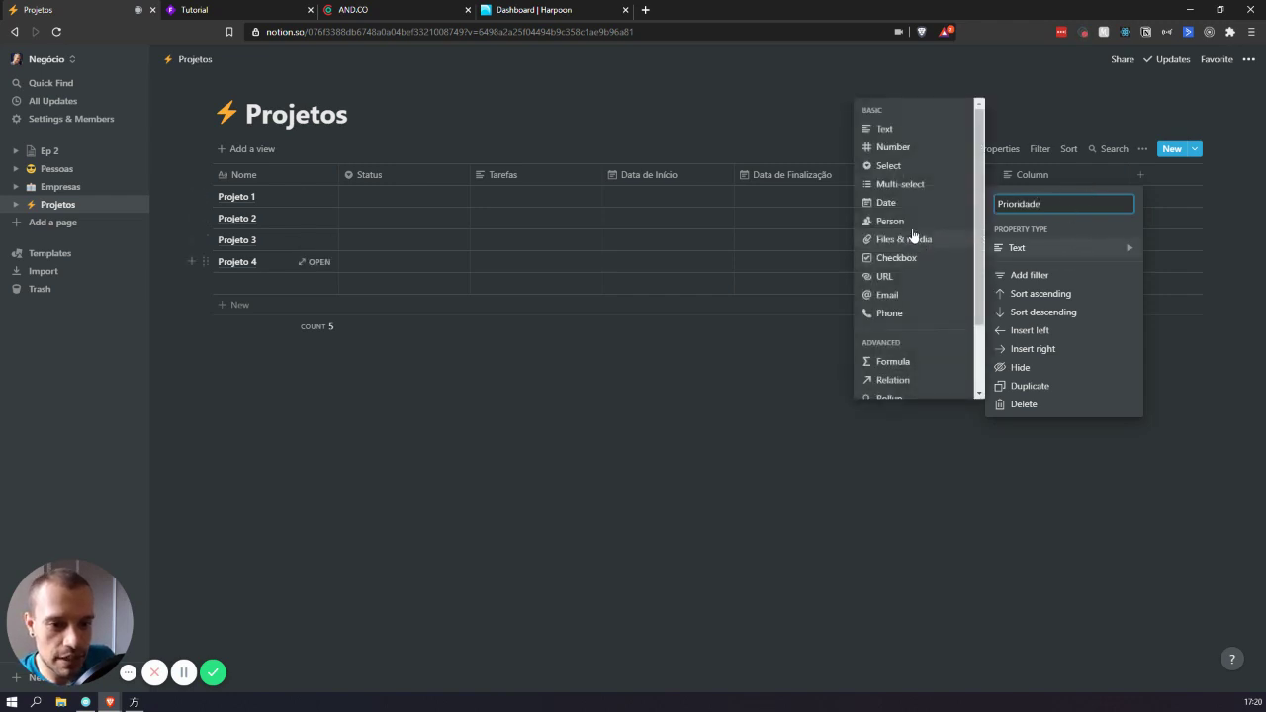
click(887, 165)
drag(1059, 180, 416, 207)
click(416, 213)
key(Escape)
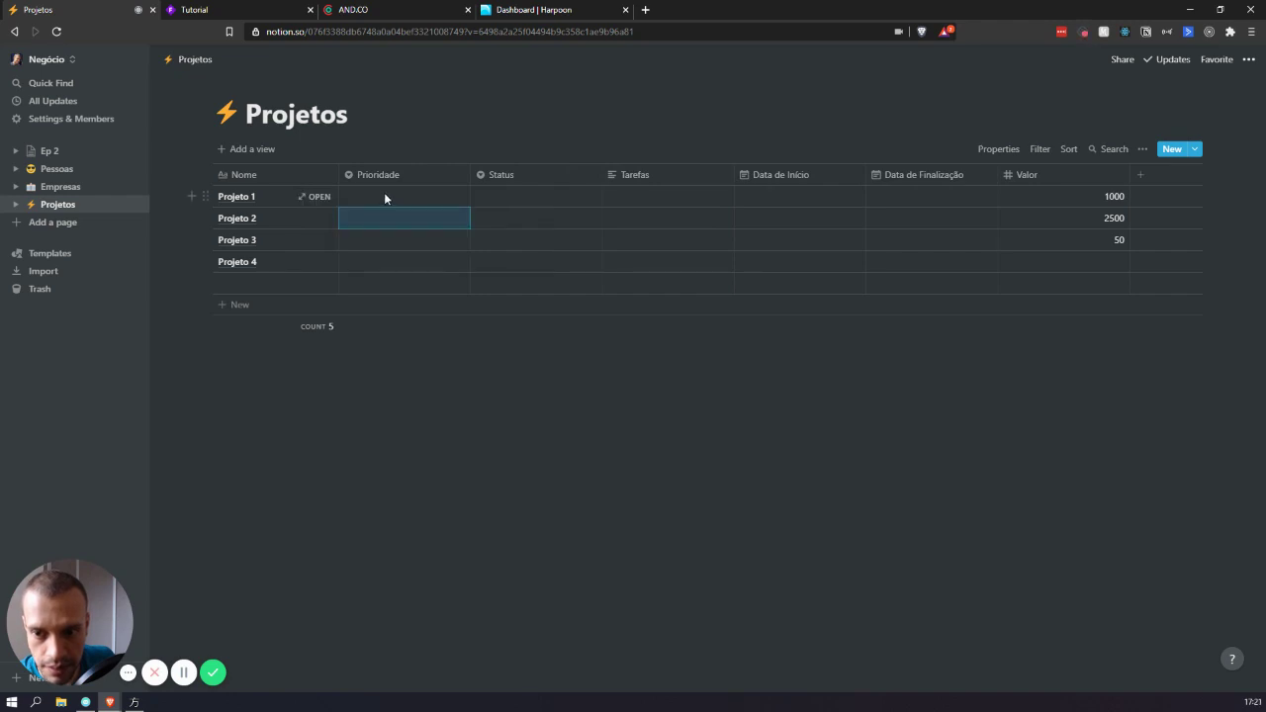
click(391, 196)
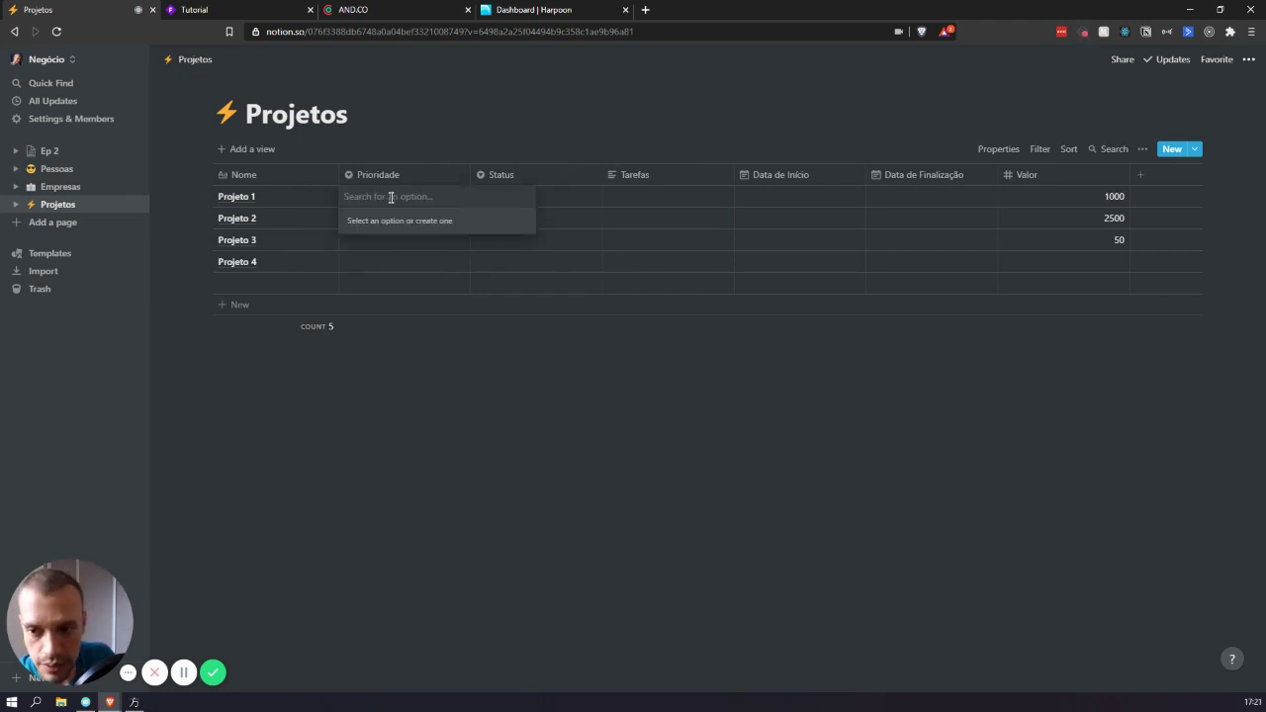
- Tag Projeto 1 as 1° Prioridade and Projeto 2 as 2° Prioridade
text(1° Prioridade)
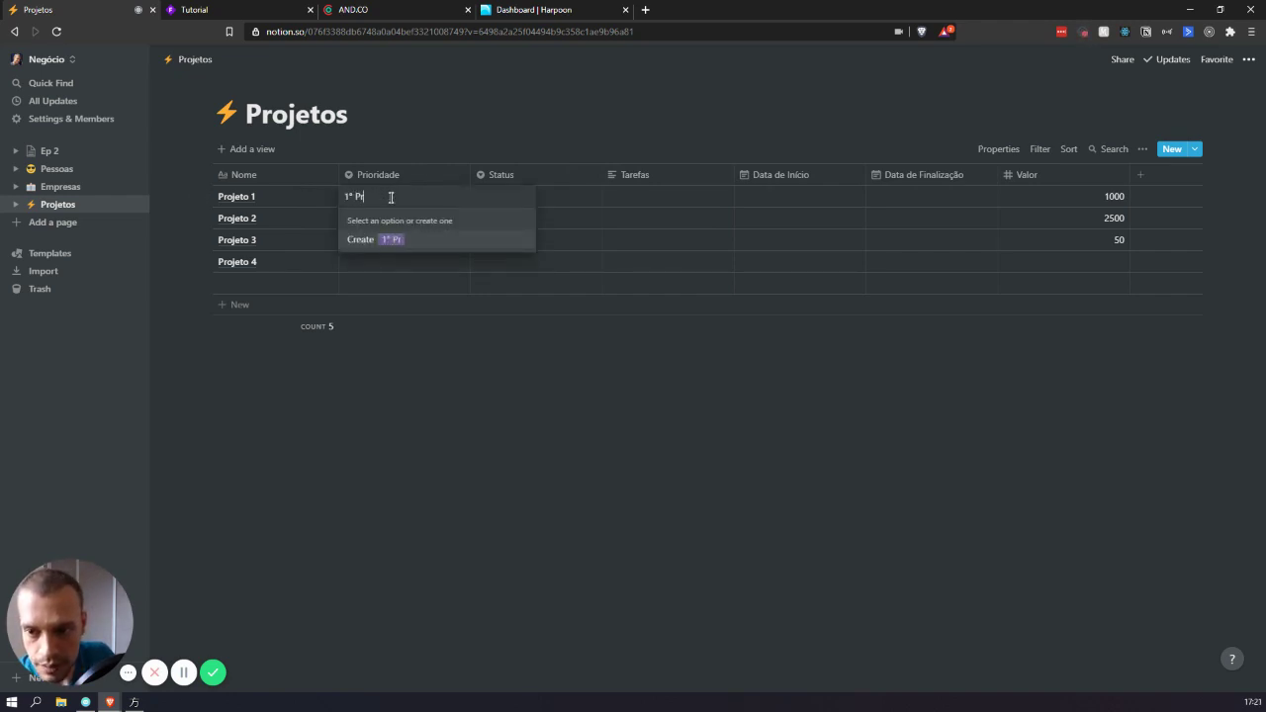
double_click(391, 197)
key(ctrl+c)
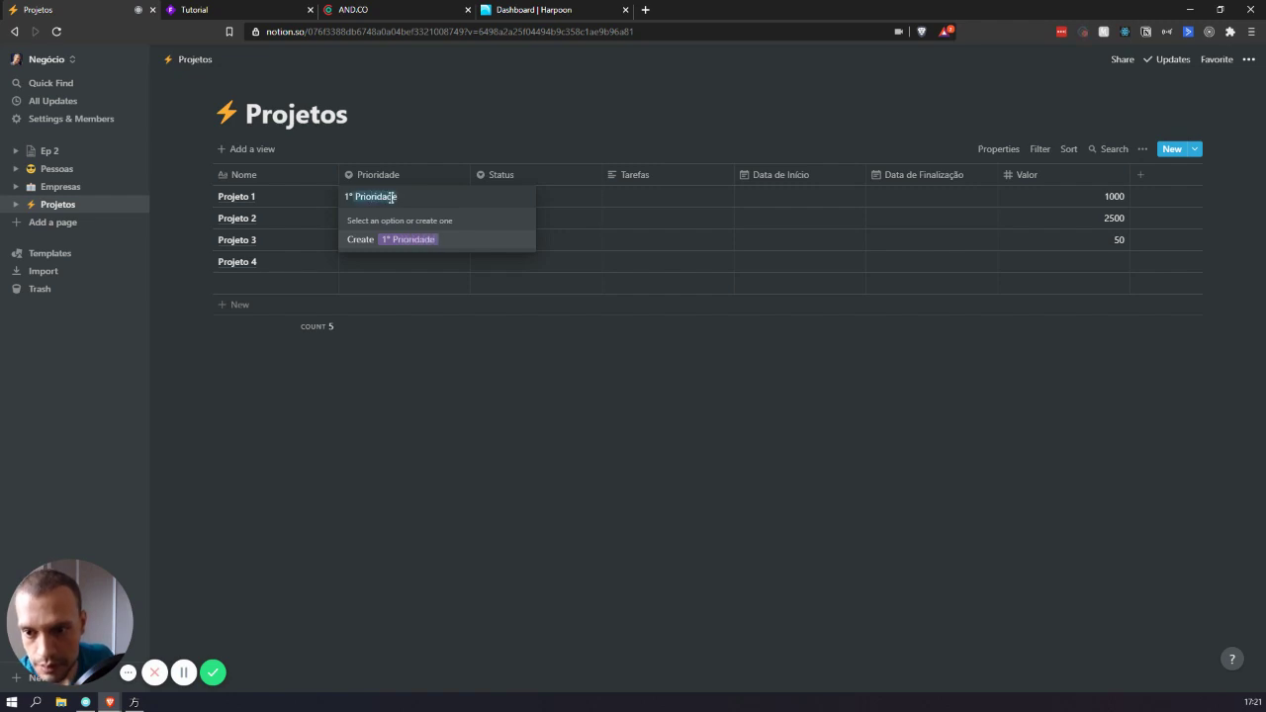
key(Return)
key(Escape)
key(Down)
text(2)
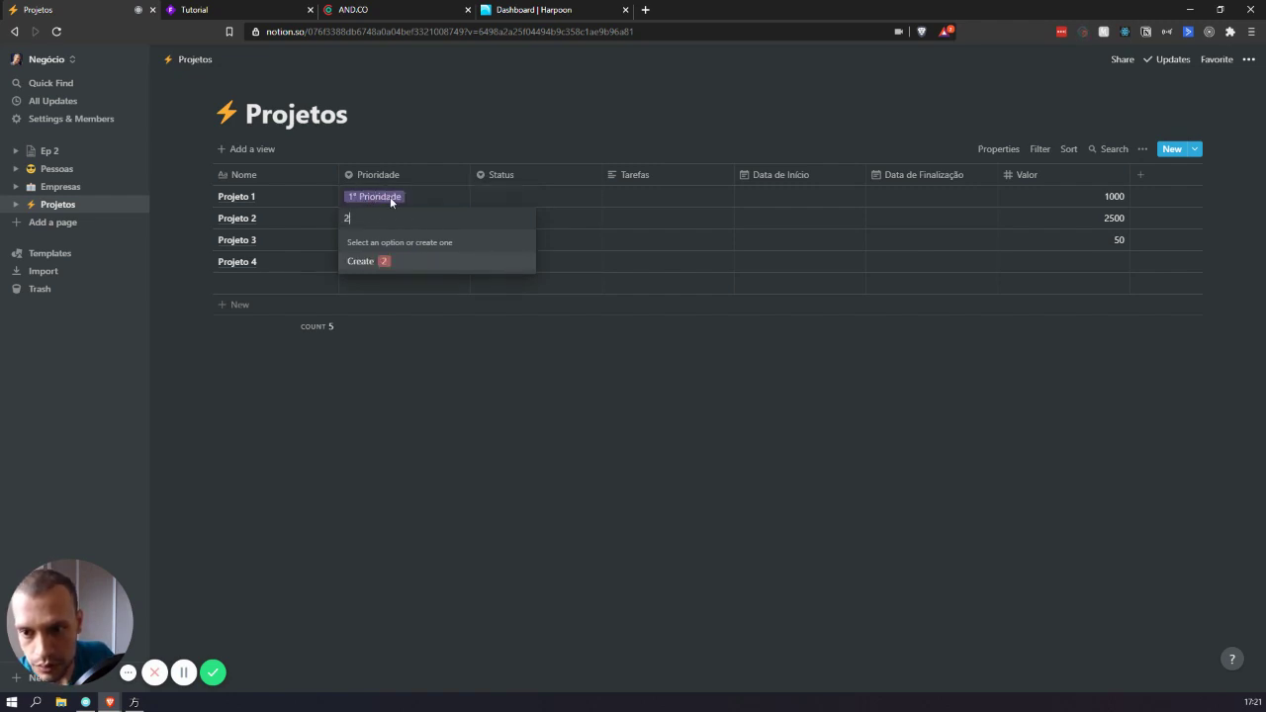
text(°)
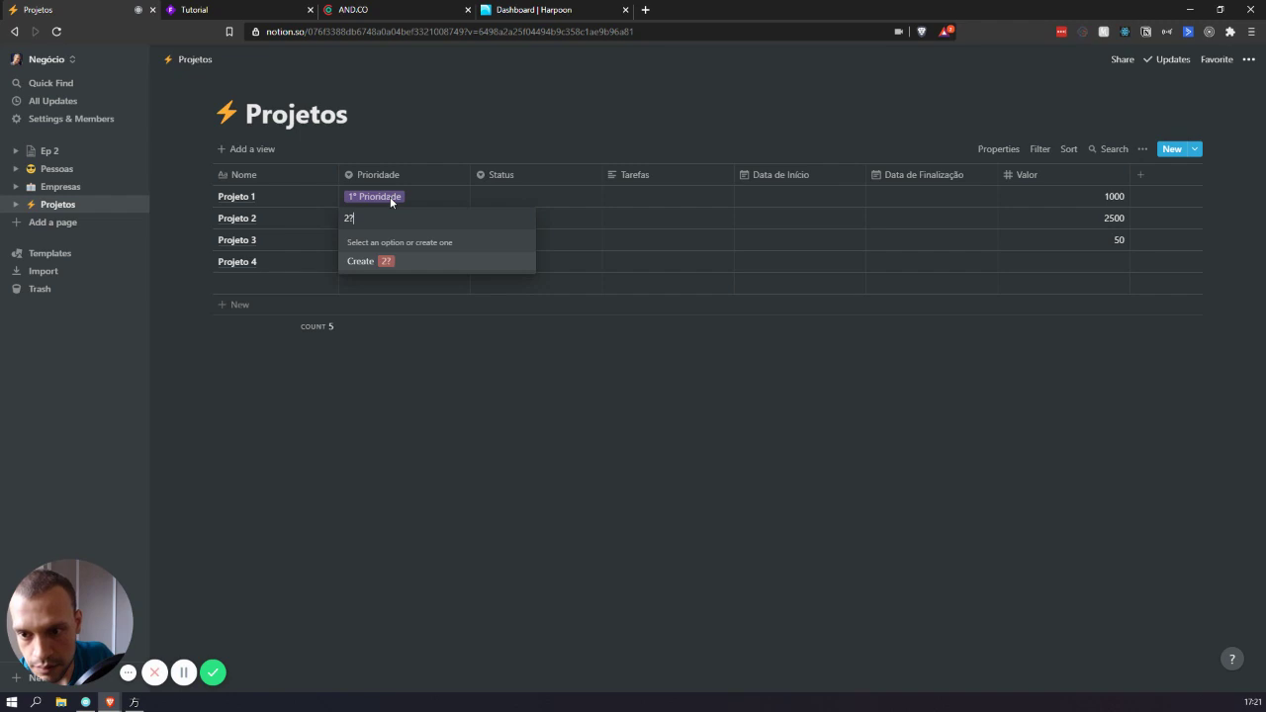
key(ctrl+v)
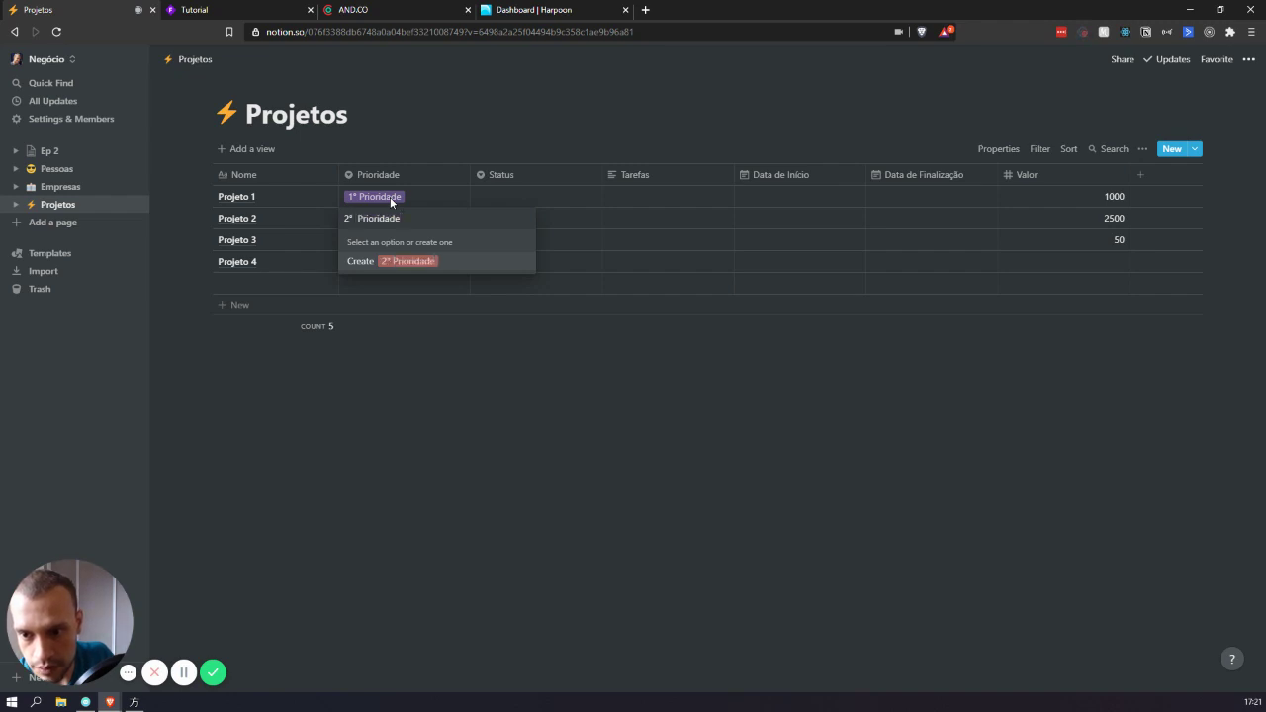
key(Return)
- Tag Projeto 3 with a new 3° Prioridade option
key(Escape)
key(Down)
key(Return)
text(3°)
key(ctrl+v)
key(Return)
key(Escape)
key(Down)
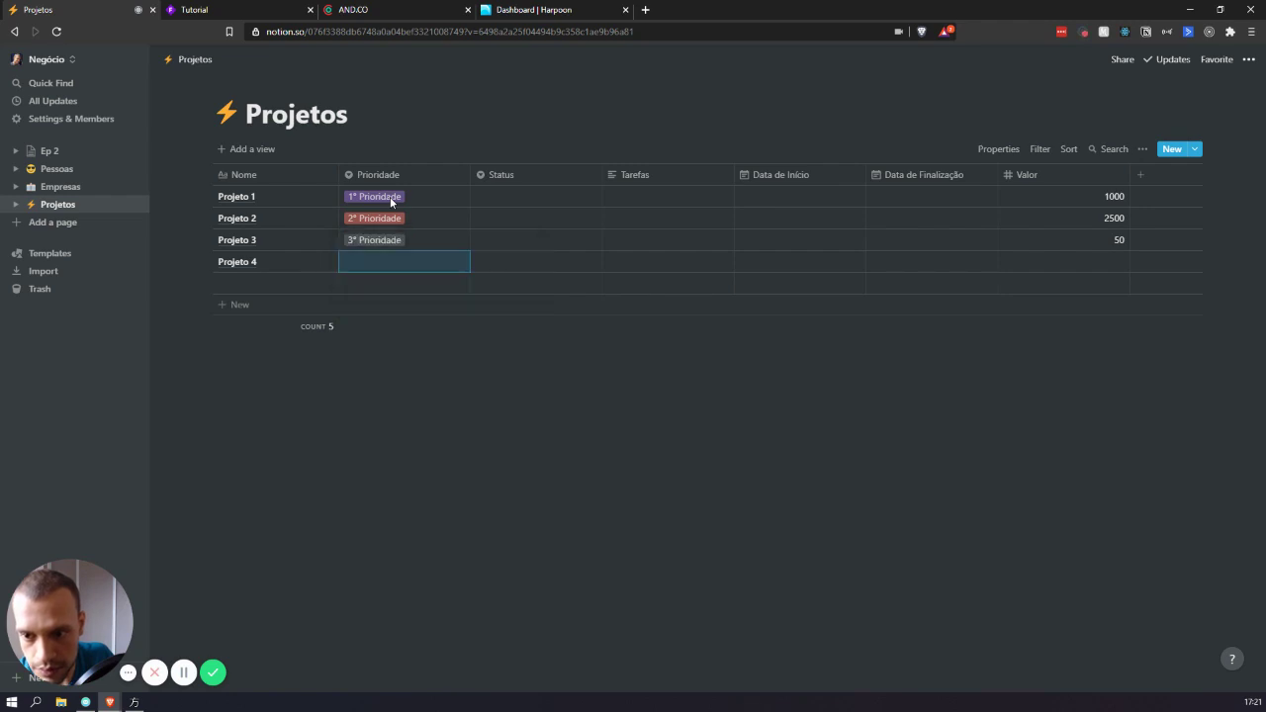
- Tag Projeto 4 with a new 4º Prioridade option
key(Return)
text(4)
key(ctrl+v)
key(ctrl+z)
key(BackSpace)
text(e)
key(BackSpace)
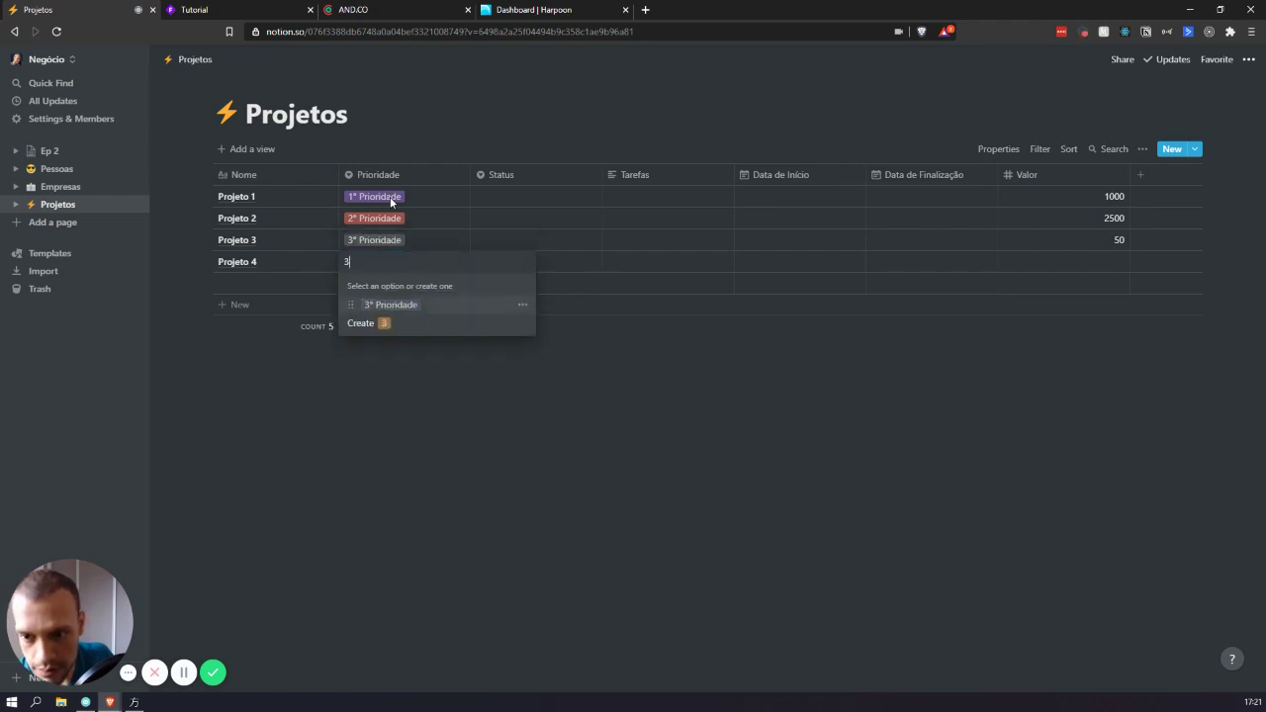
text(4)
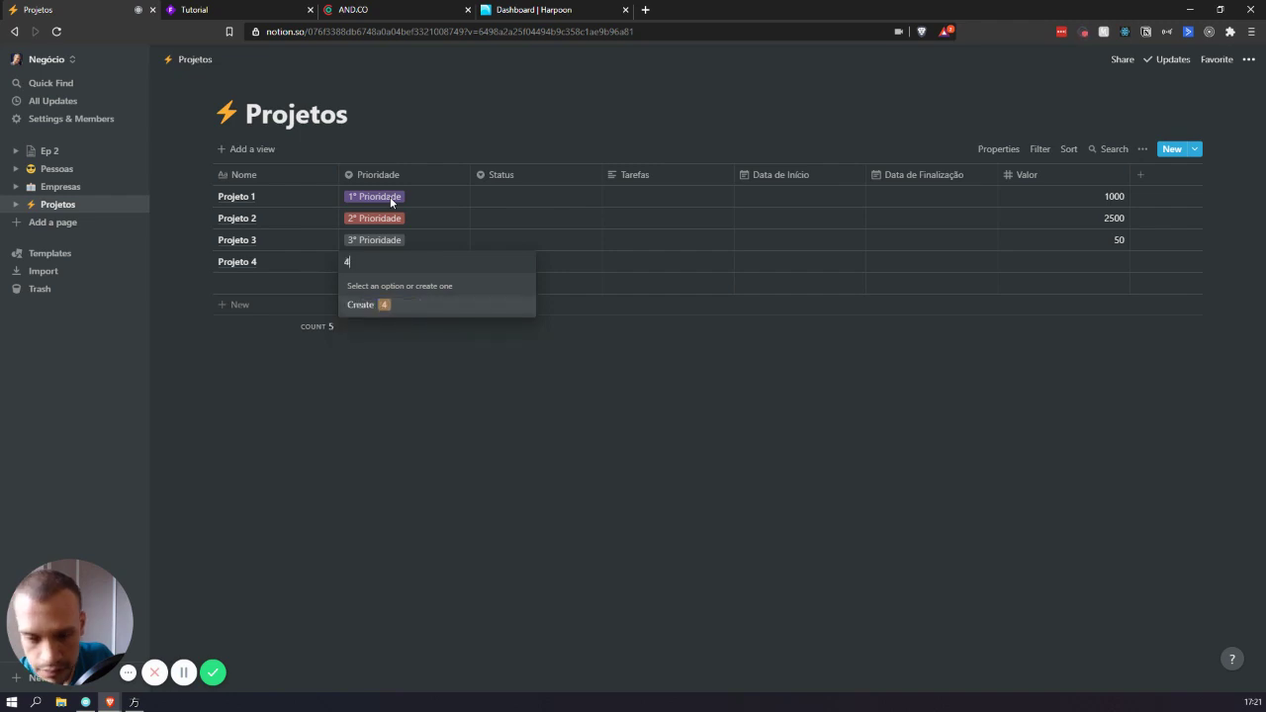
text(º Prioridade)
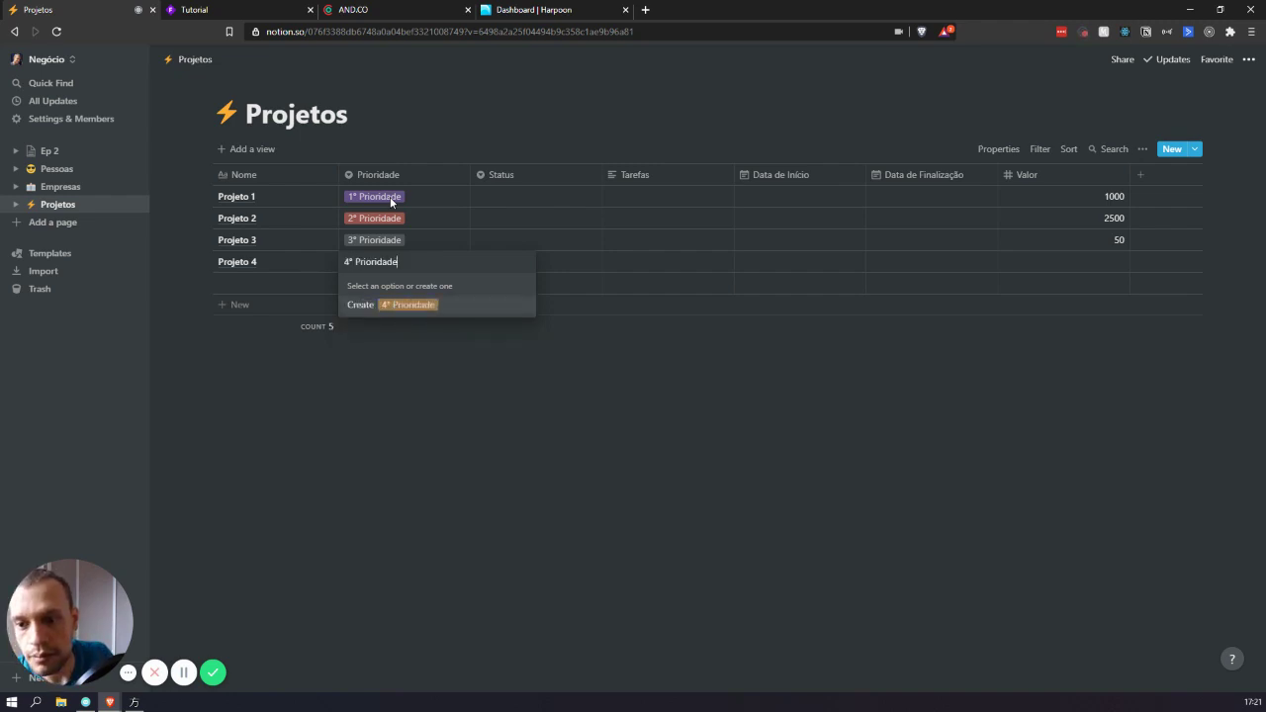
key(Return)
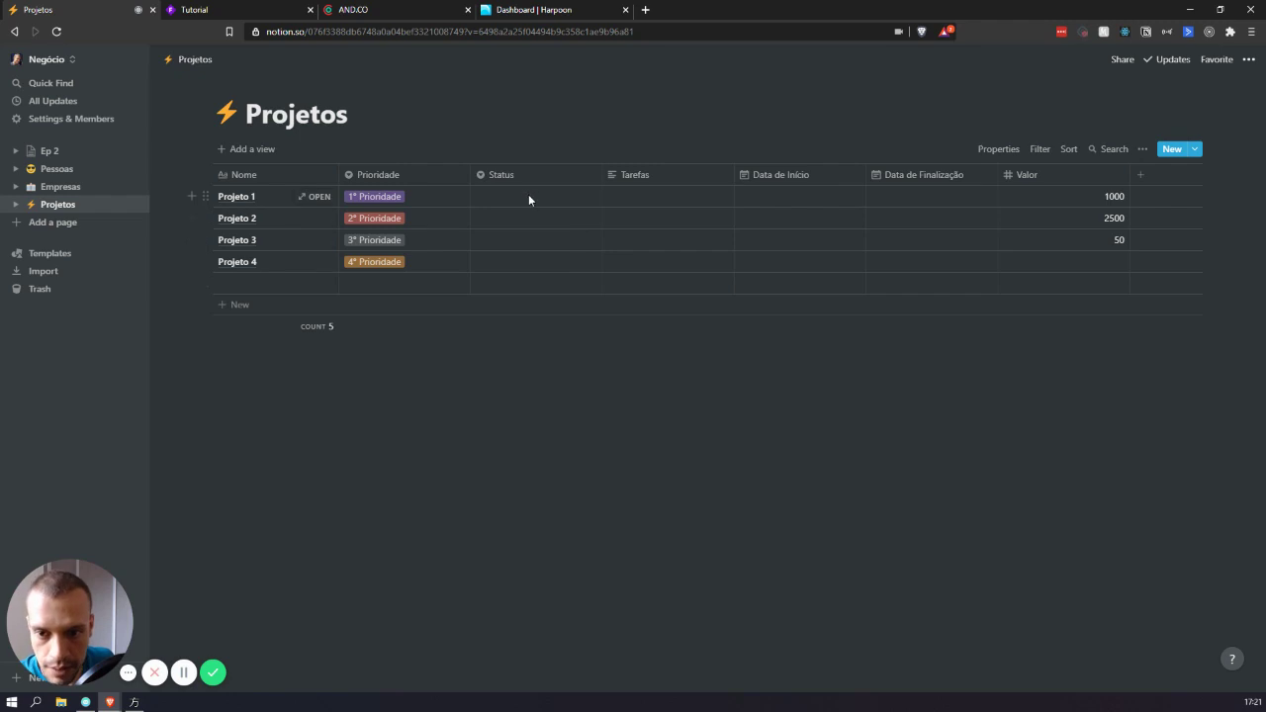
click(528, 196)
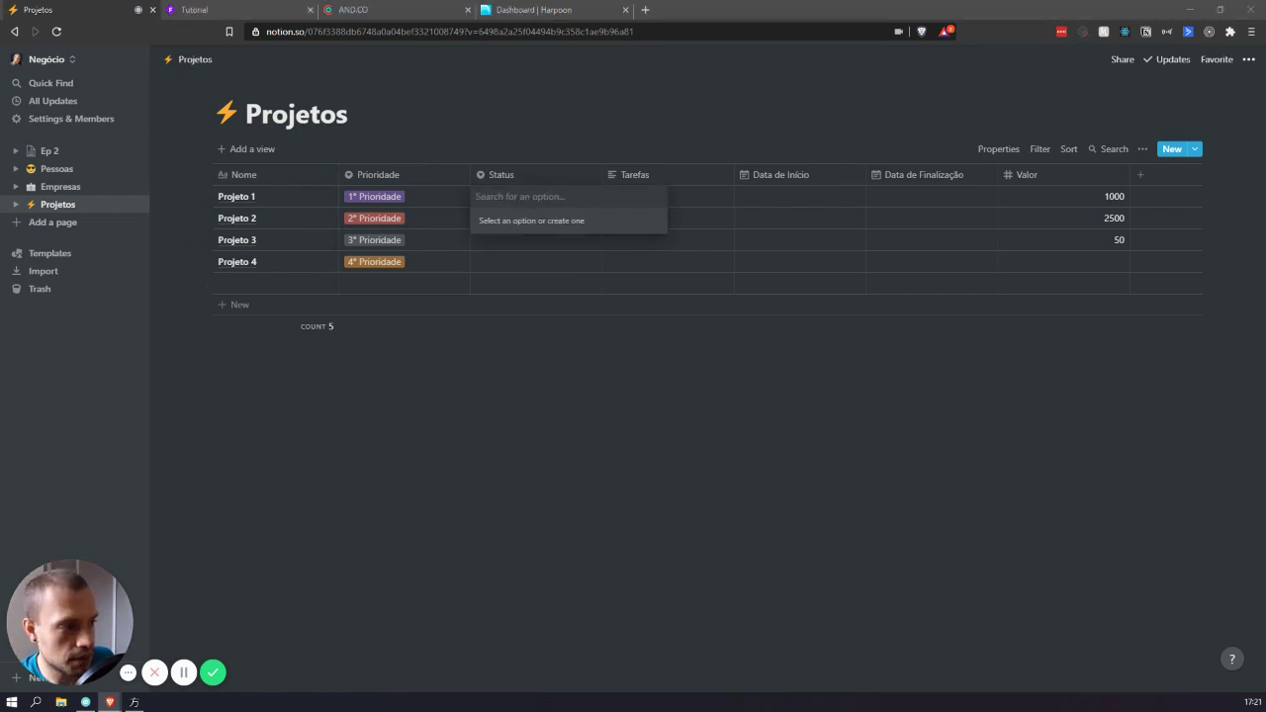
- Create the Status options Em Desenvolvimento, Aguardando and Próximo from Projeto 1's cell
click(527, 200)
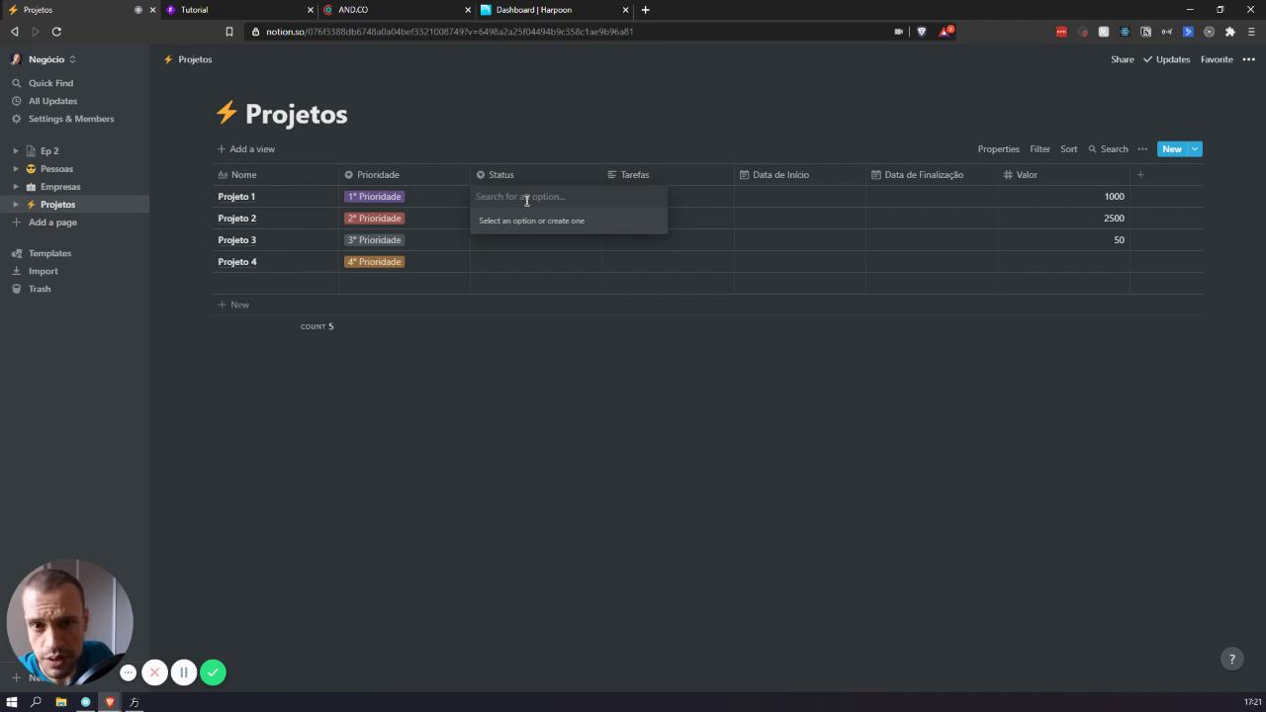
text(Em )
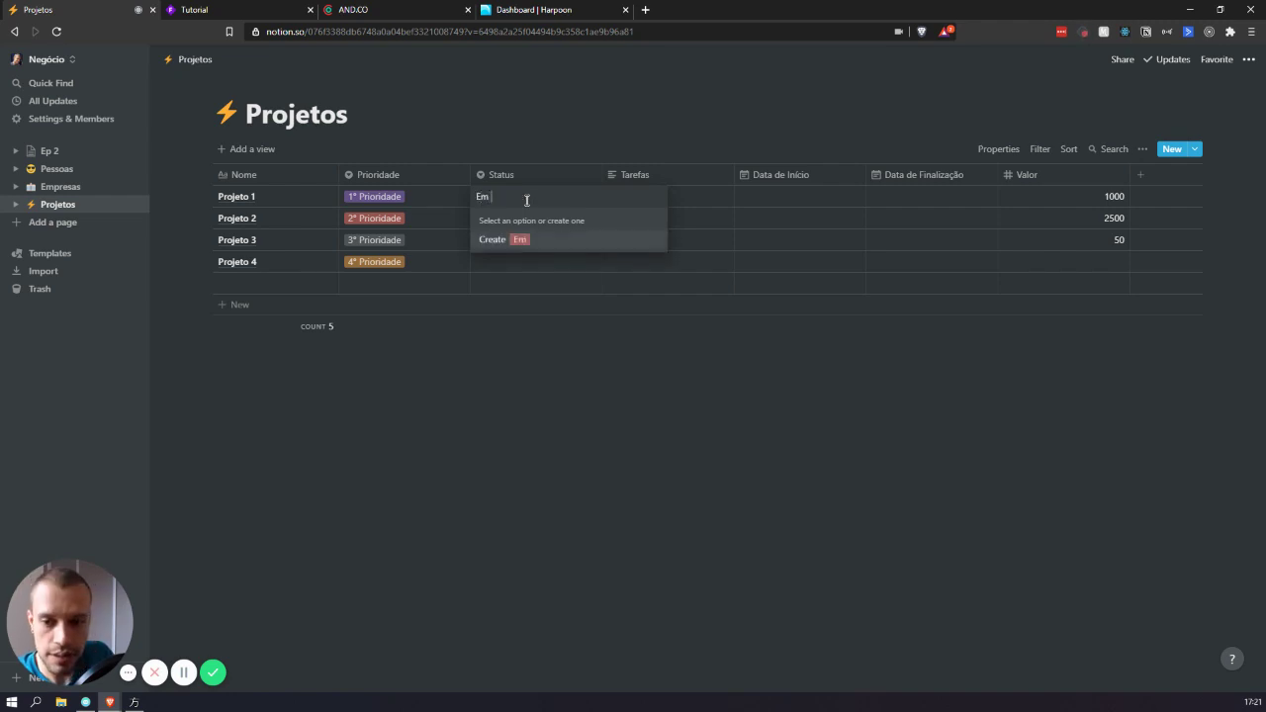
text(Desenvolvimento)
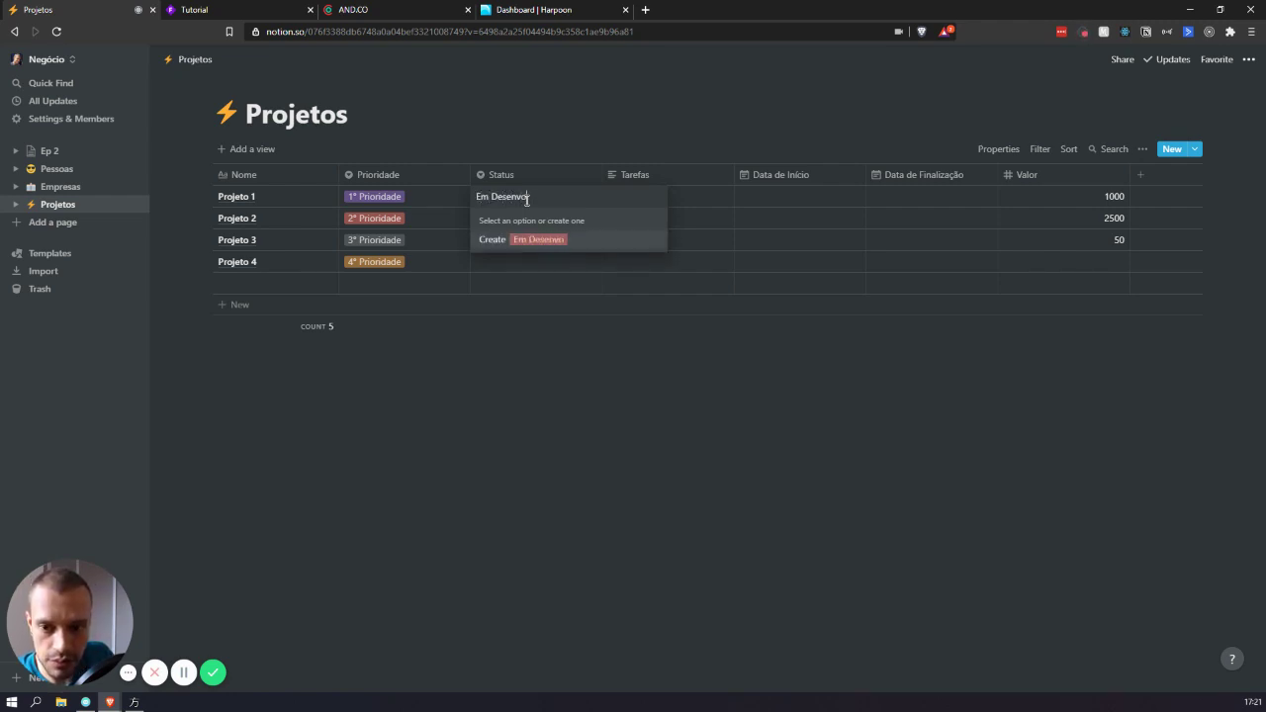
key(Return)
click(525, 199)
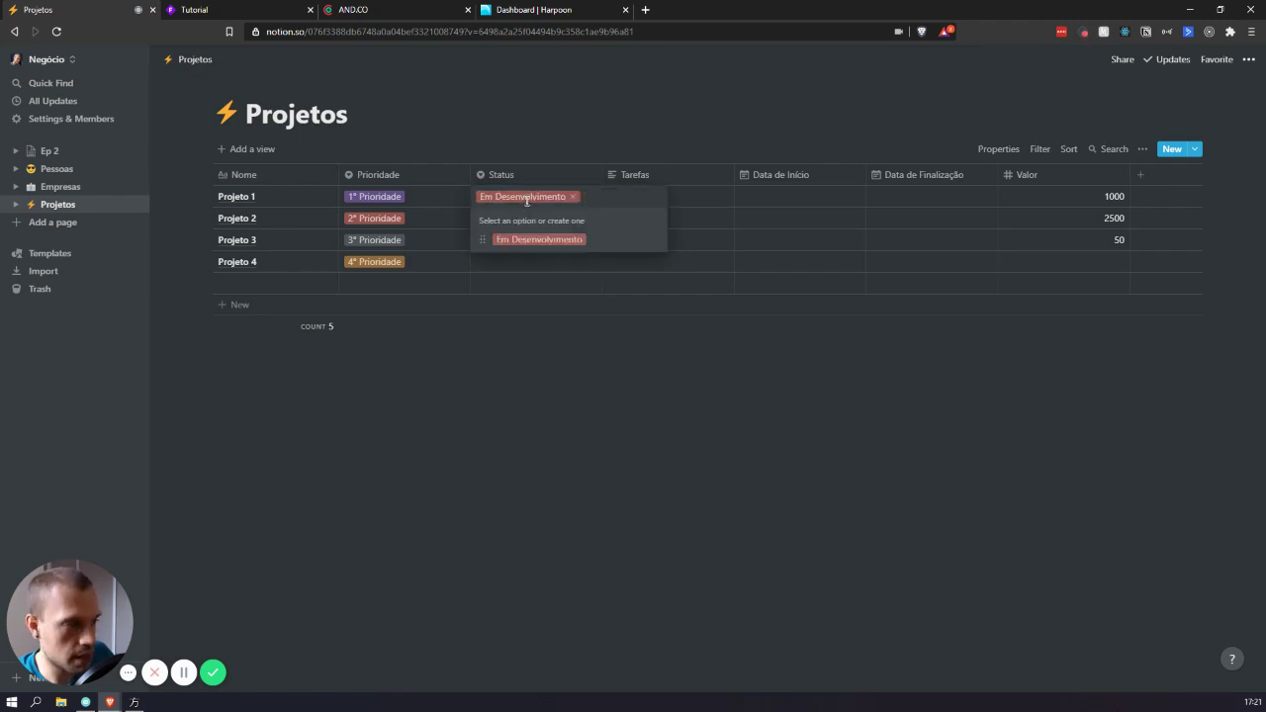
text(Aguardando)
key(Return)
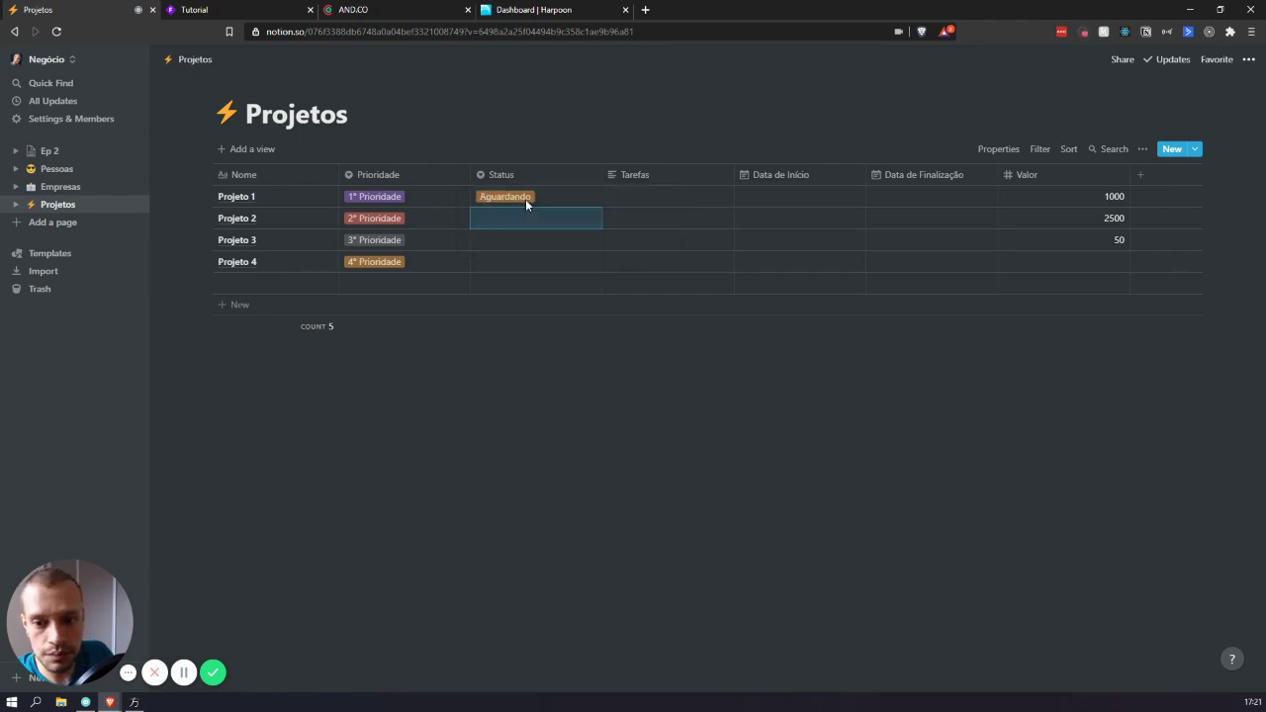
click(527, 200)
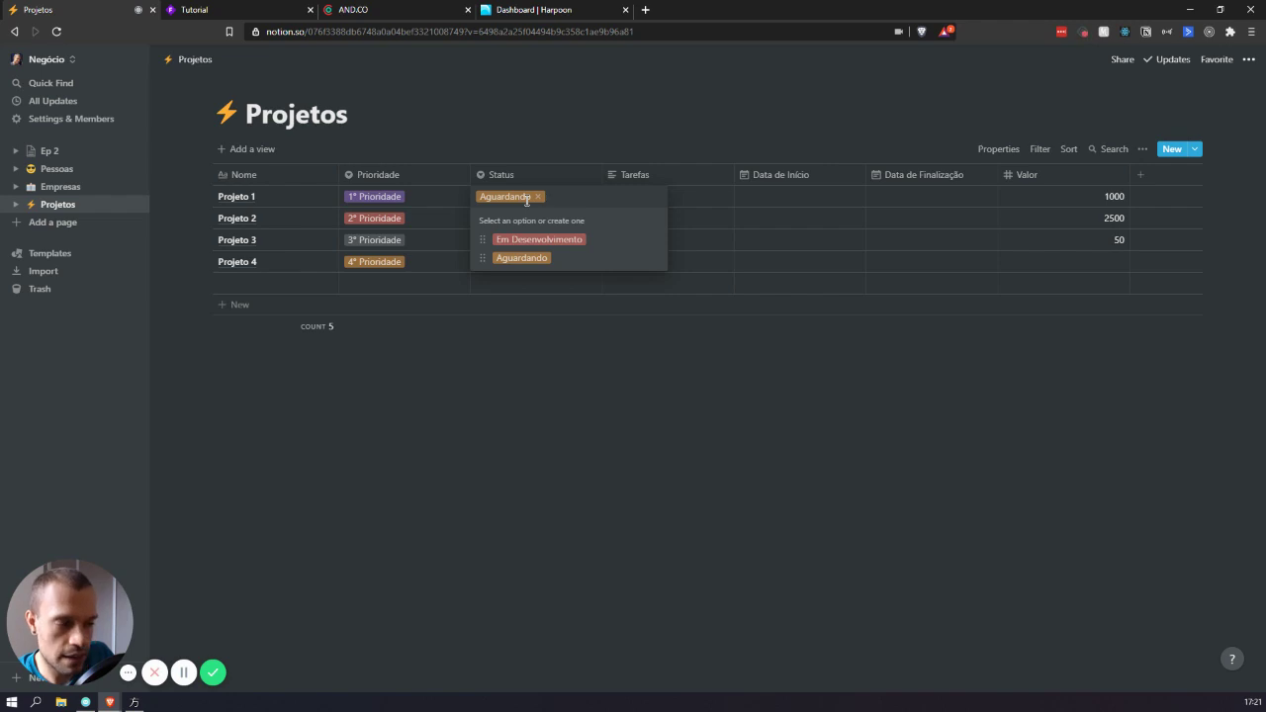
text(Próximo)
key(Return)
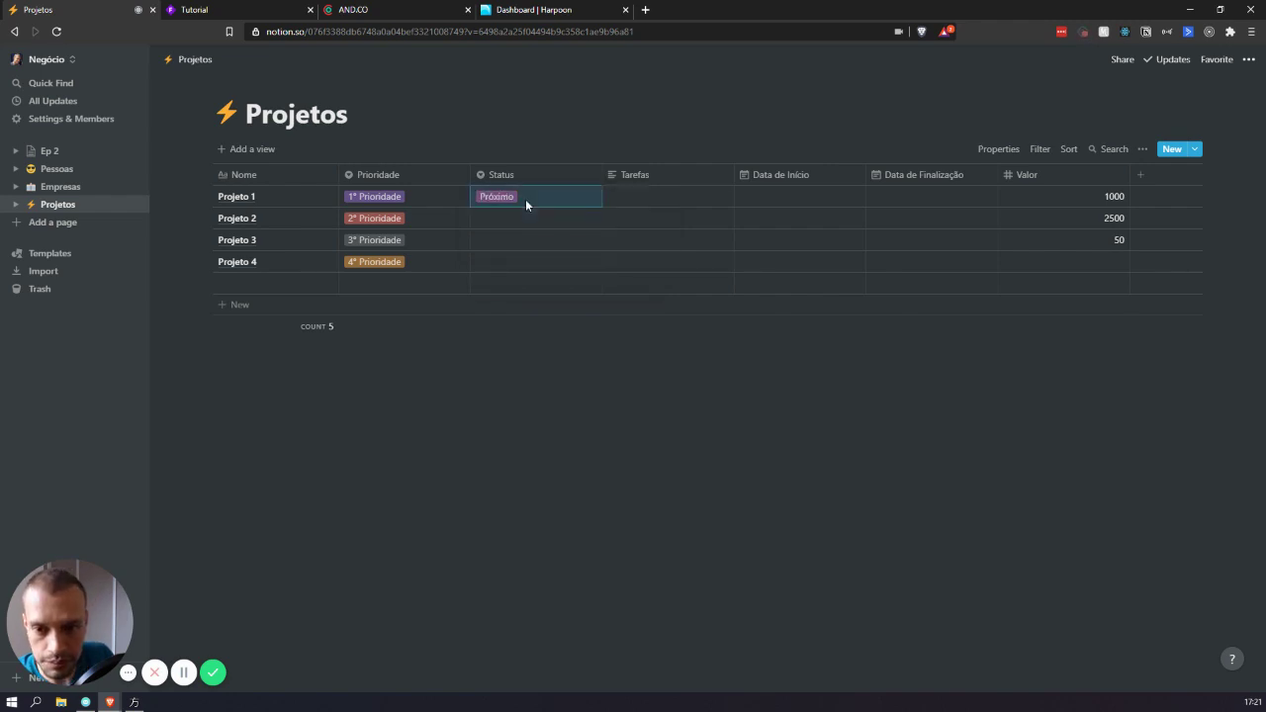
- Add Futuro, Completo and Aguardando Pagamento, leaving Projeto 1 as Aguardando Pagamento
click(525, 199)
text(Futuro)
key(Return)
click(525, 199)
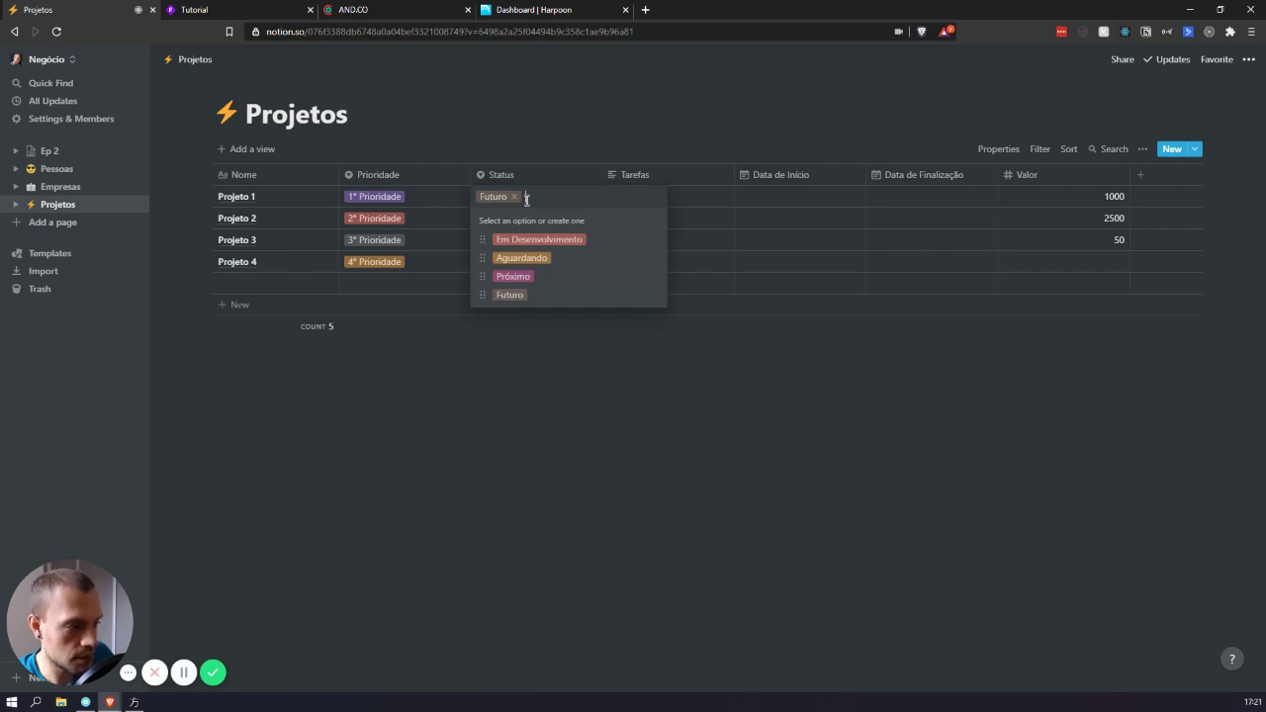
text(Completo)
key(Return)
click(525, 199)
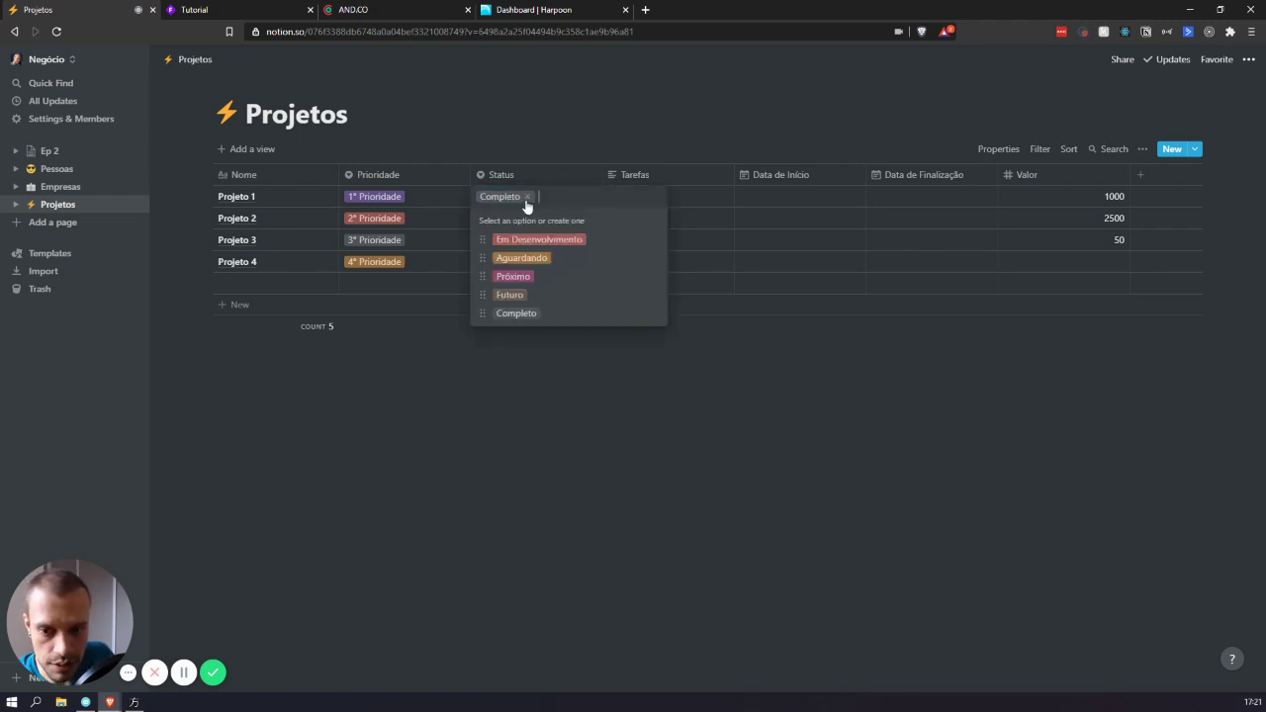
text(Aguardando)
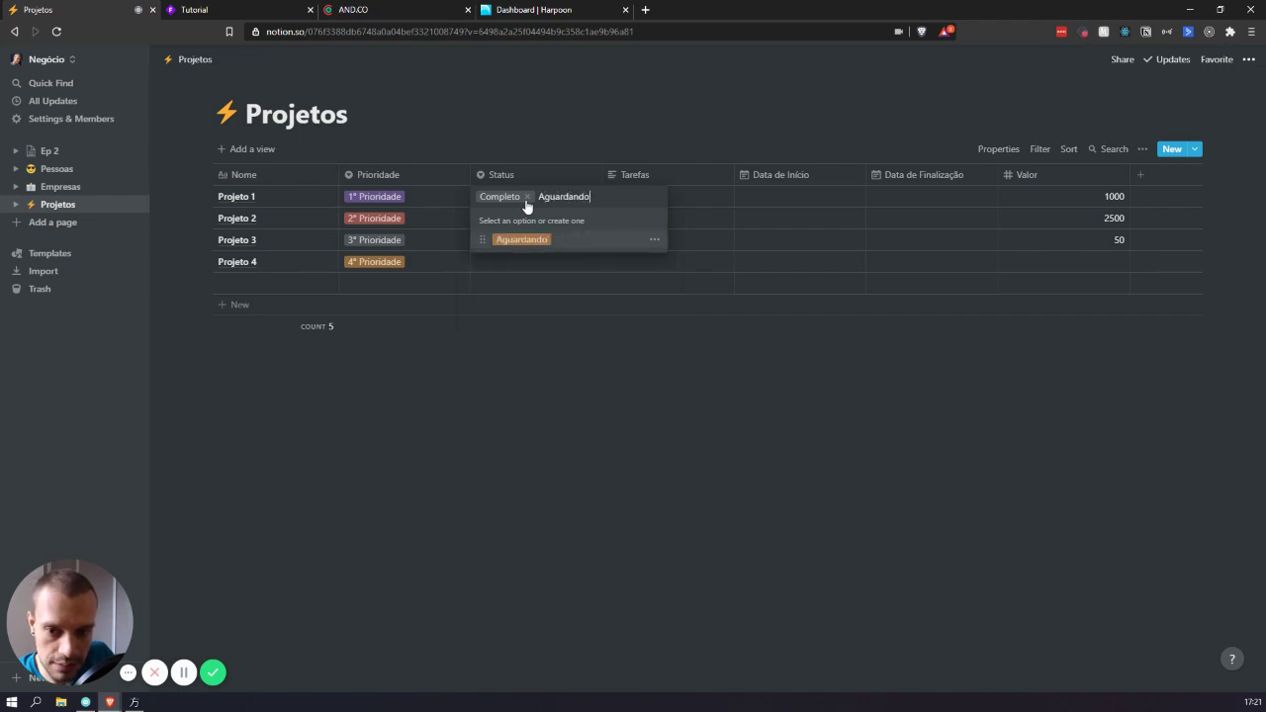
text( Pagamento)
key(Return)
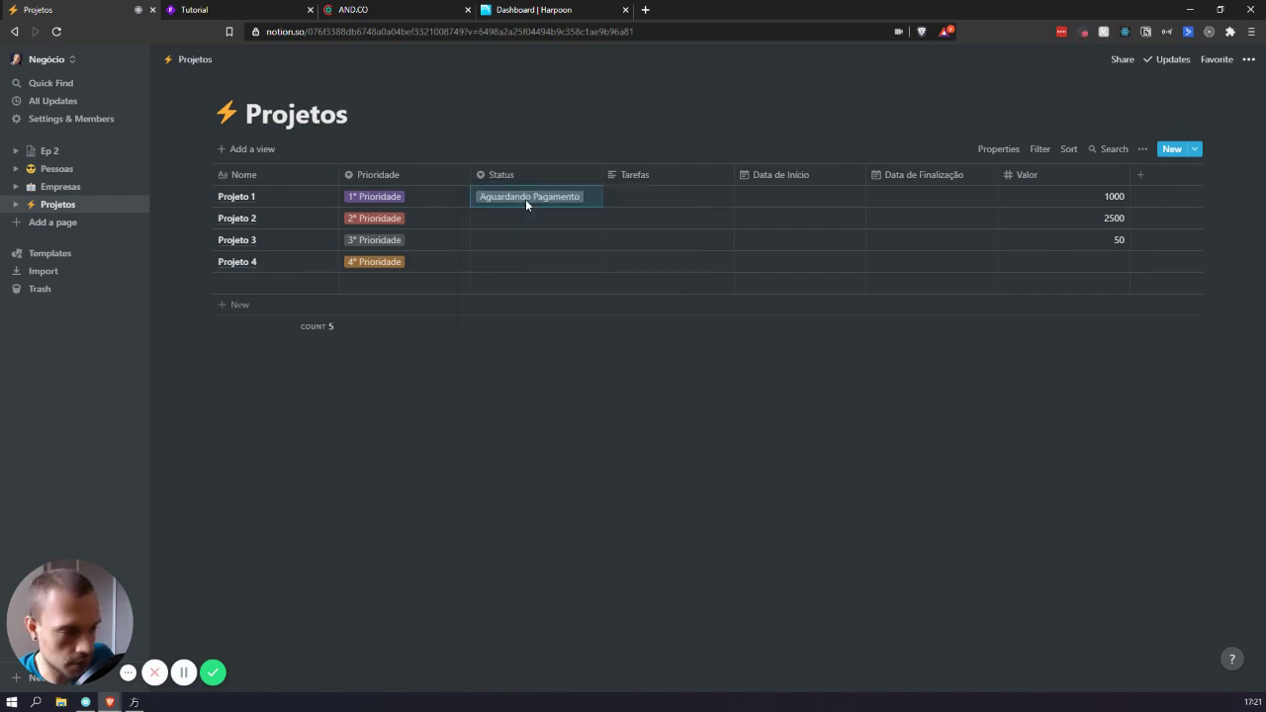
click(525, 199)
text(Pago)
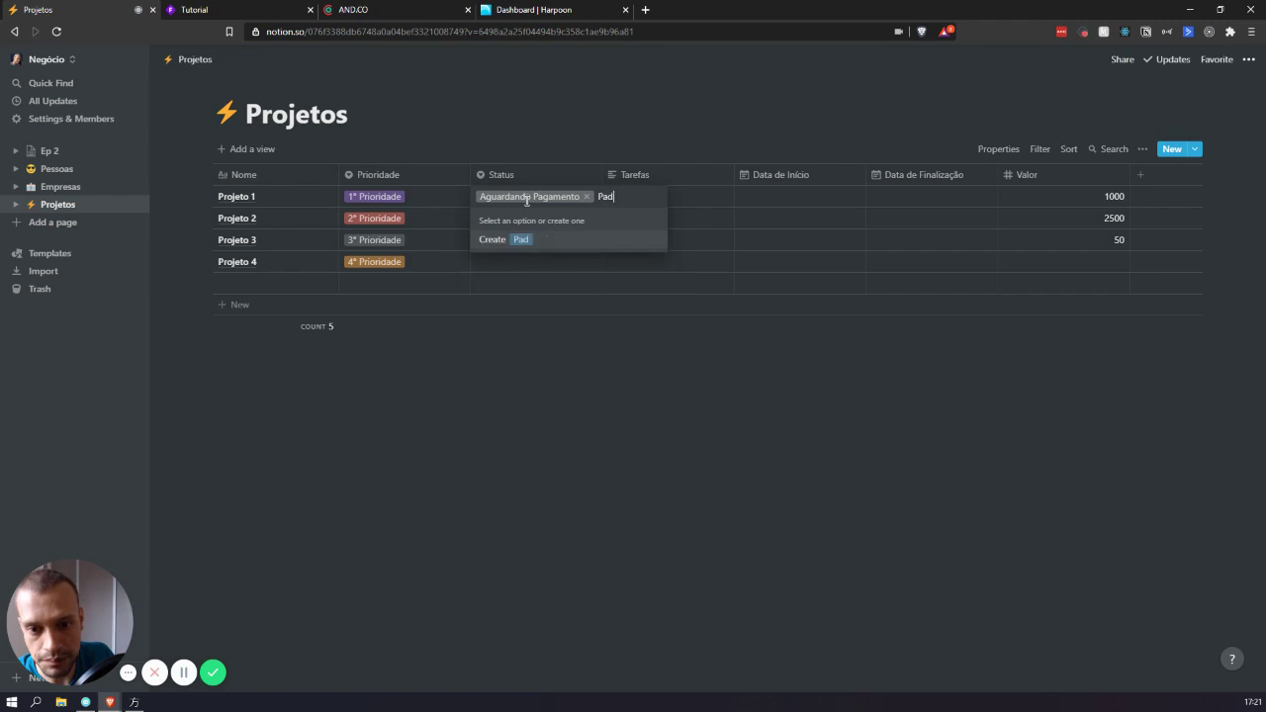
key(Escape)
- Change the Status property type to Multi-select
click(573, 175)
mouse_move(492, 246)
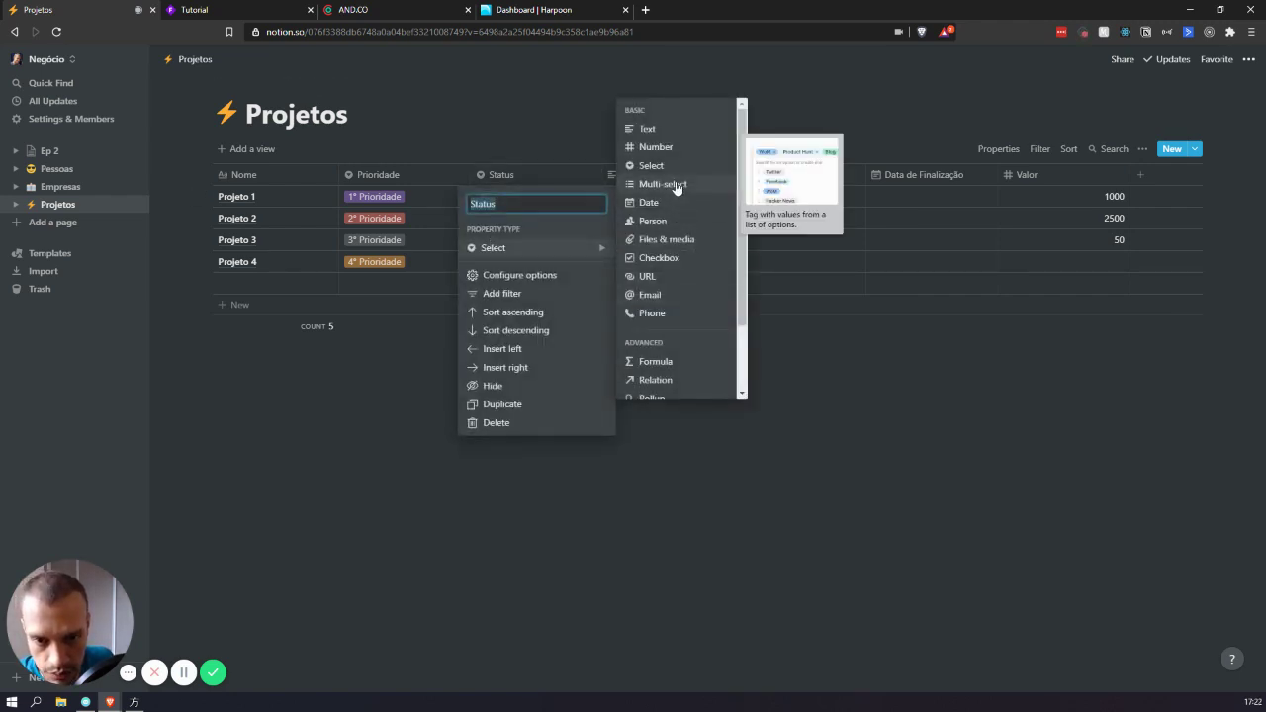
click(679, 185)
click(560, 197)
key(Escape)
click(570, 198)
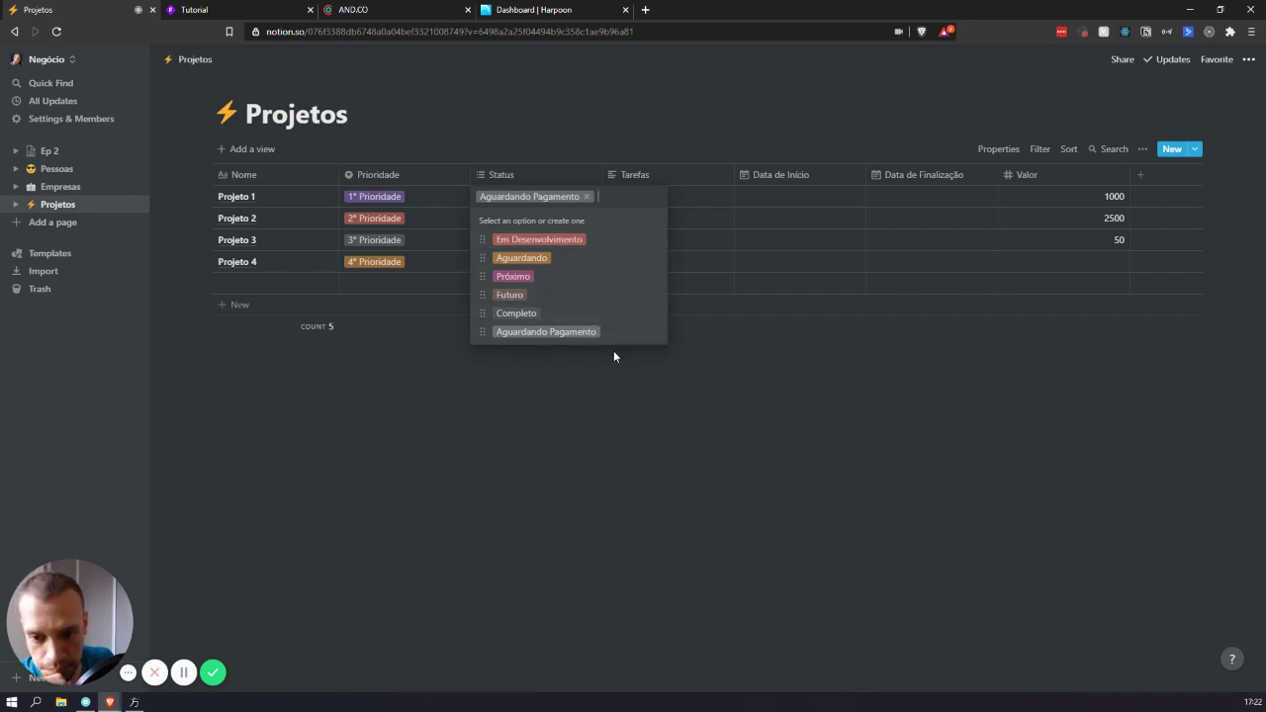
click(826, 425)
- Create a new Pago status option in Projeto 2's Status cell
click(531, 197)
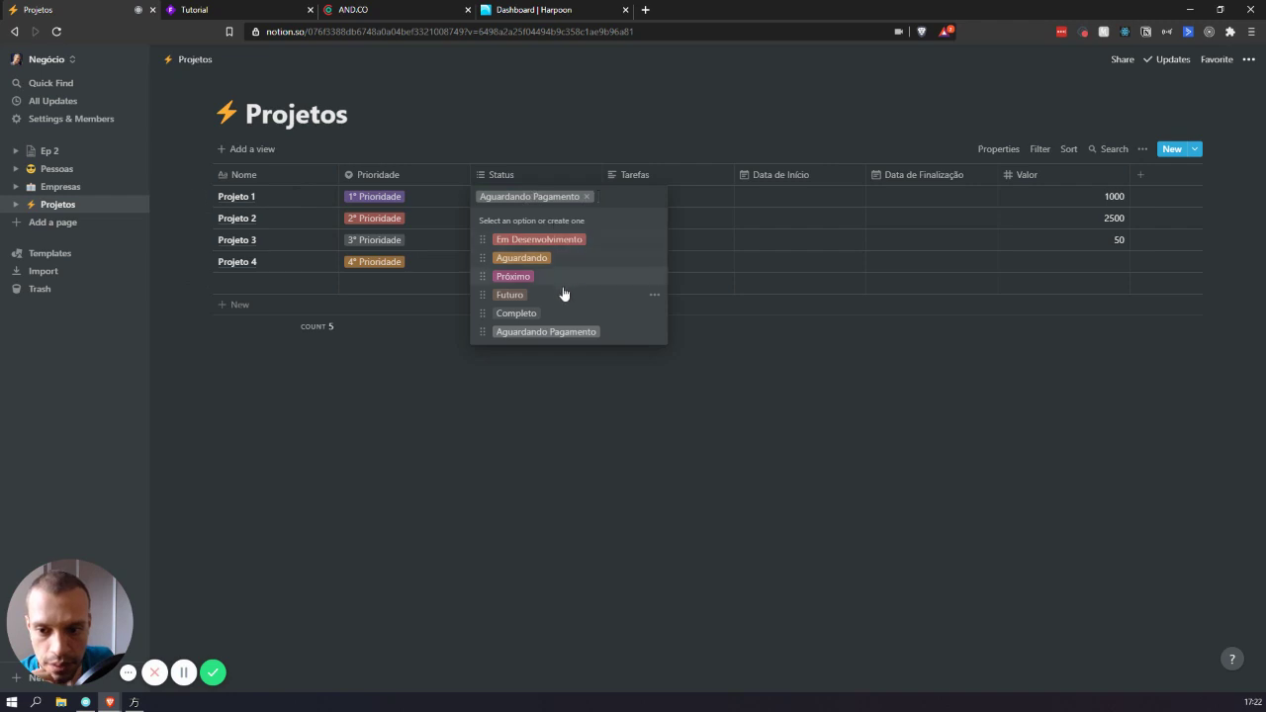
text(Pag)
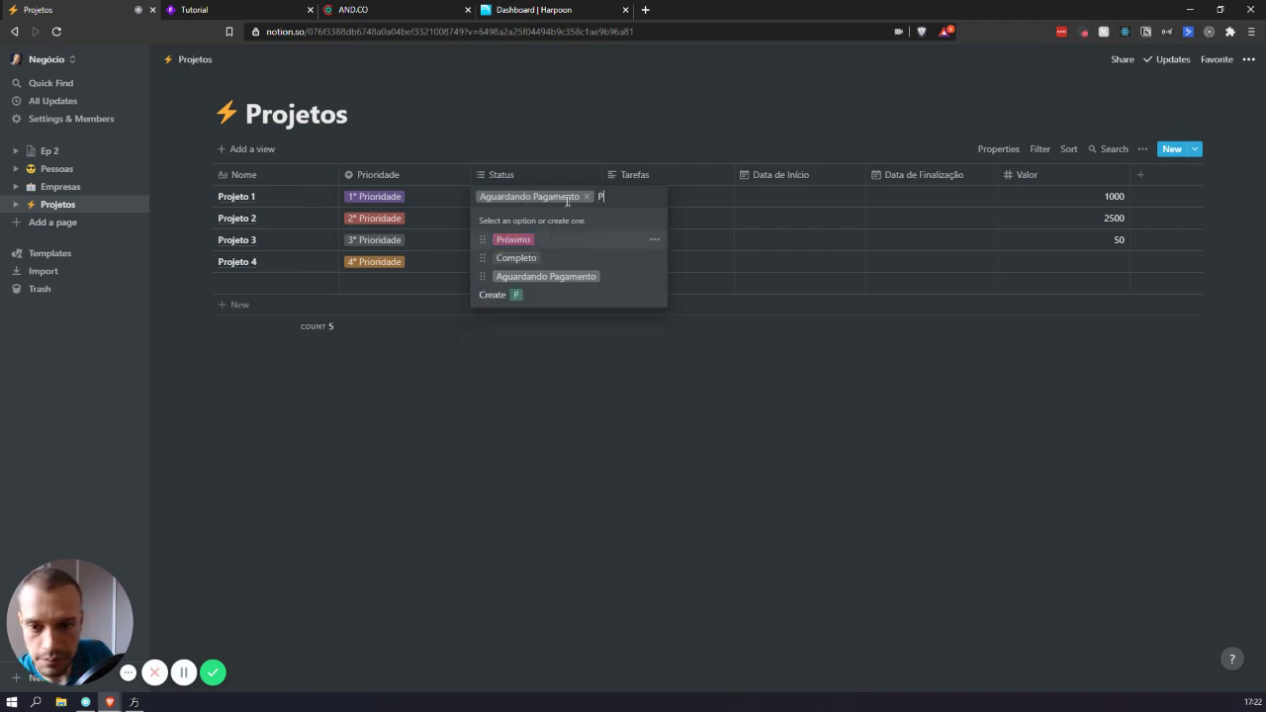
key(BackSpace)
key(BackSpace)
key(BackSpace)
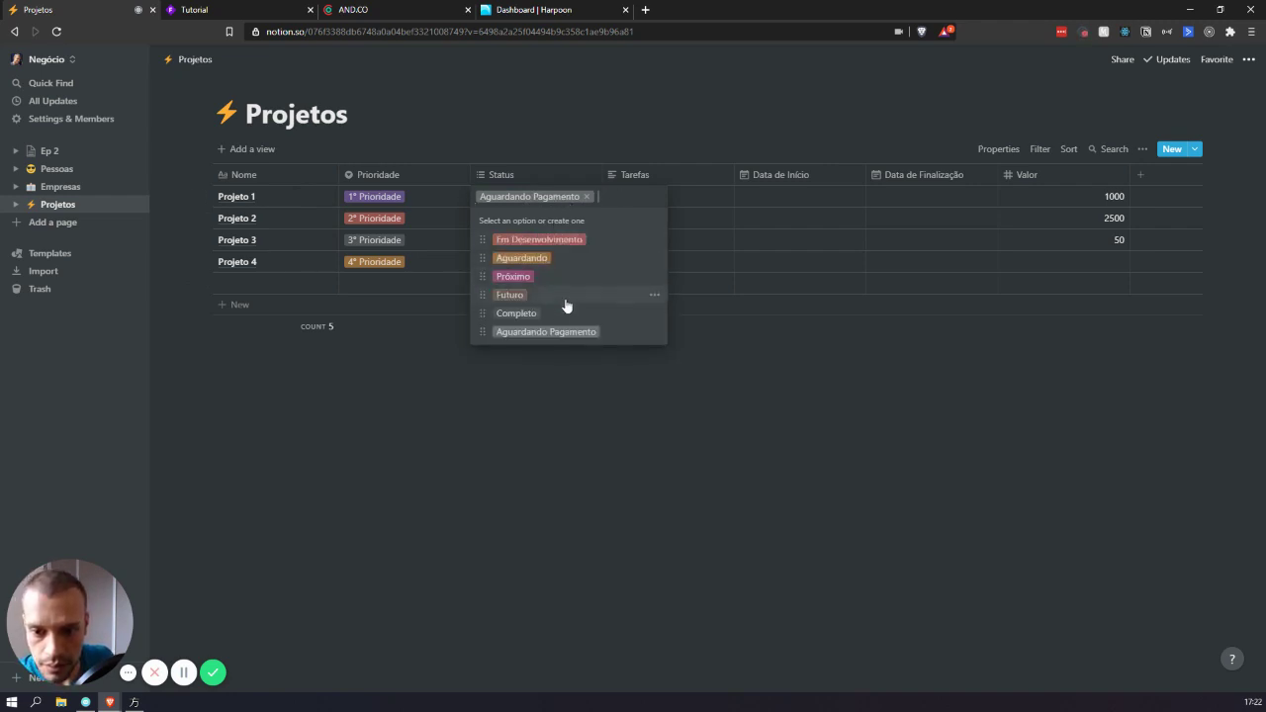
click(771, 430)
click(537, 197)
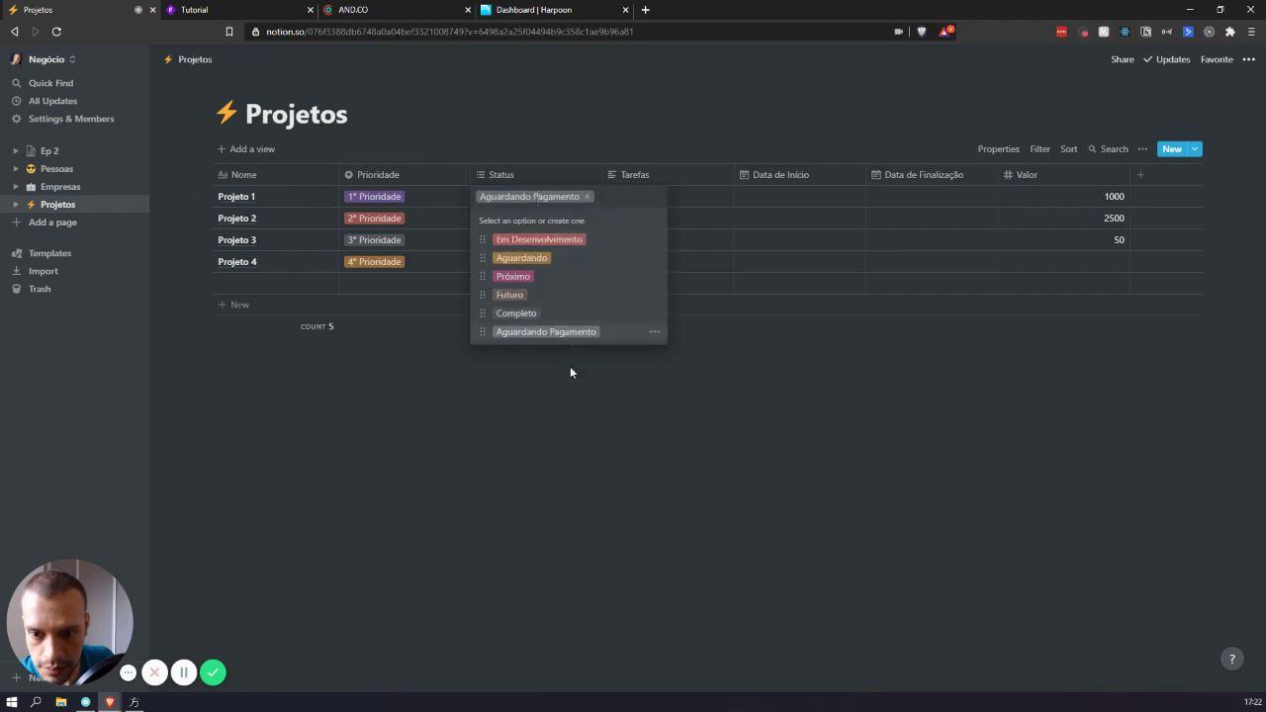
key(Escape)
click(525, 217)
text(Pago)
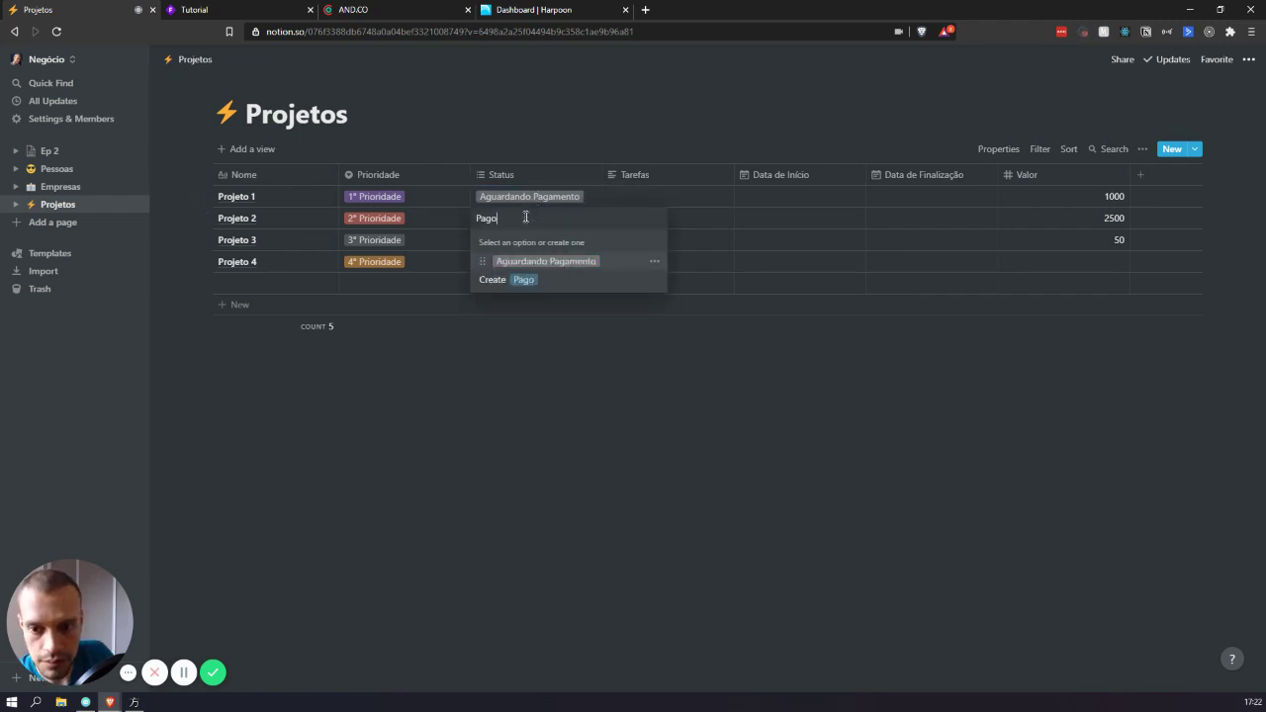
click(531, 280)
key(Escape)
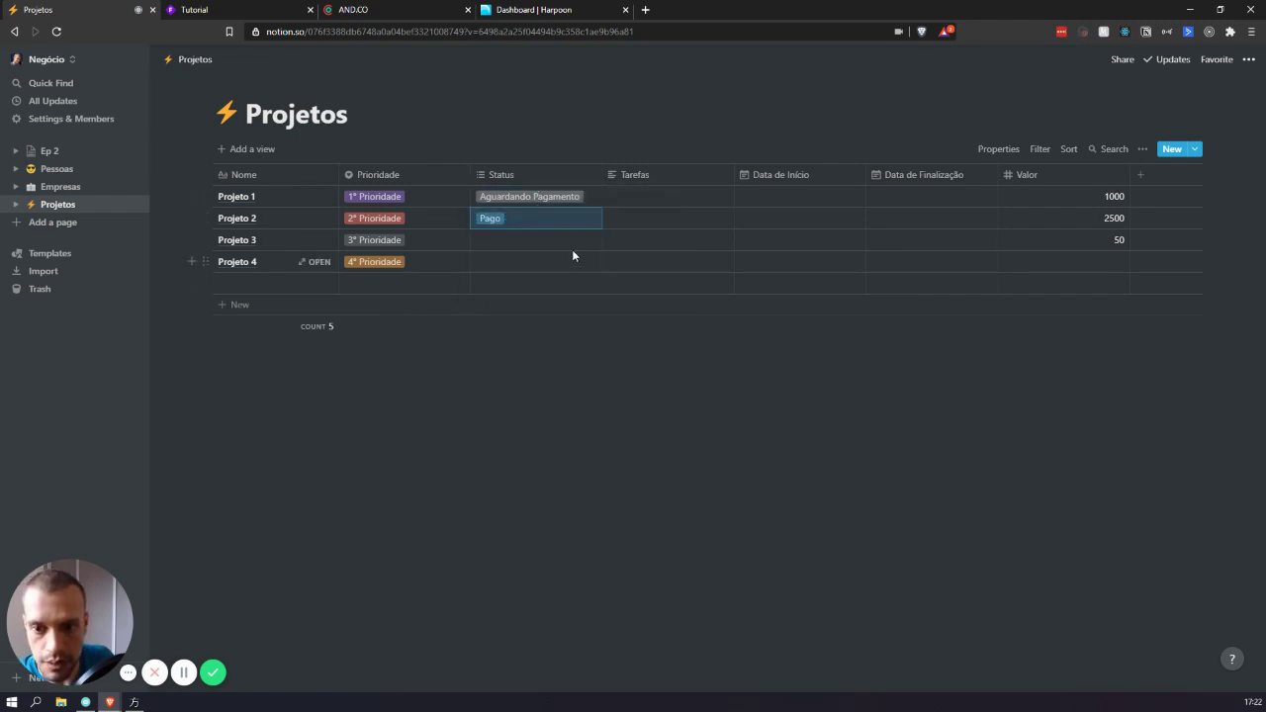
- Set Projeto 1's Status to Completo and Pago, removing Aguardando Pagamento
click(558, 198)
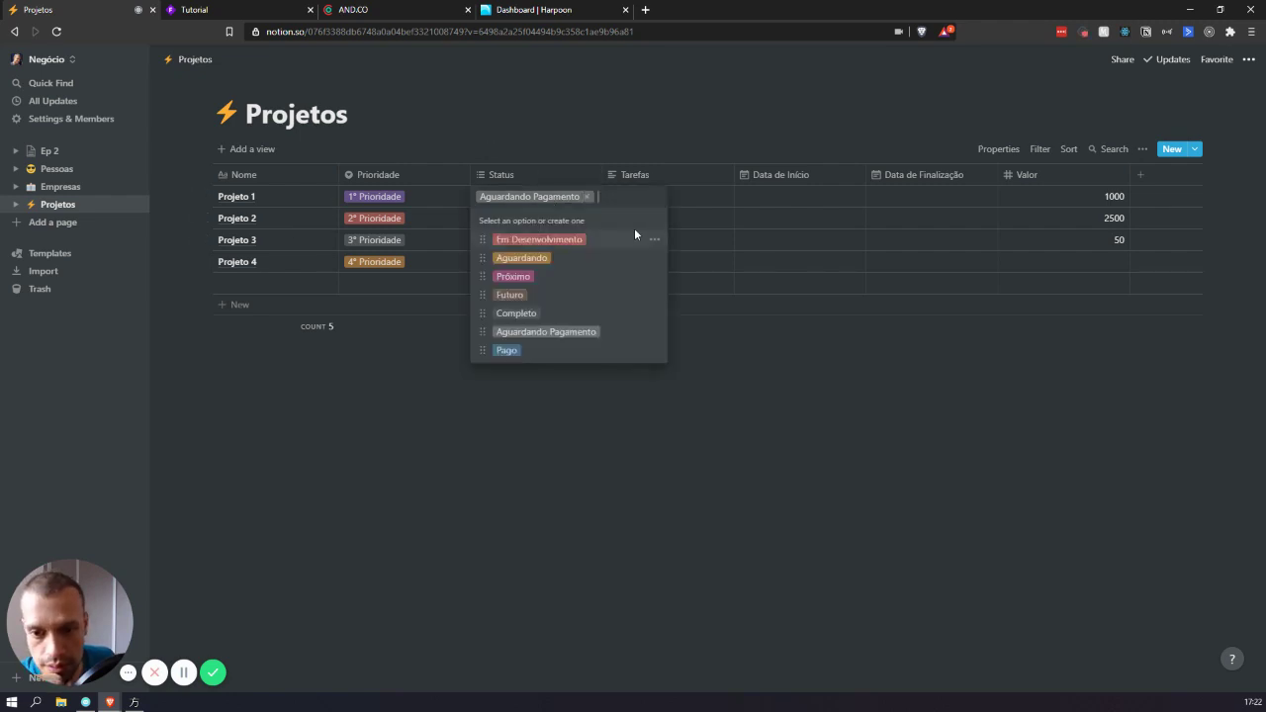
click(568, 317)
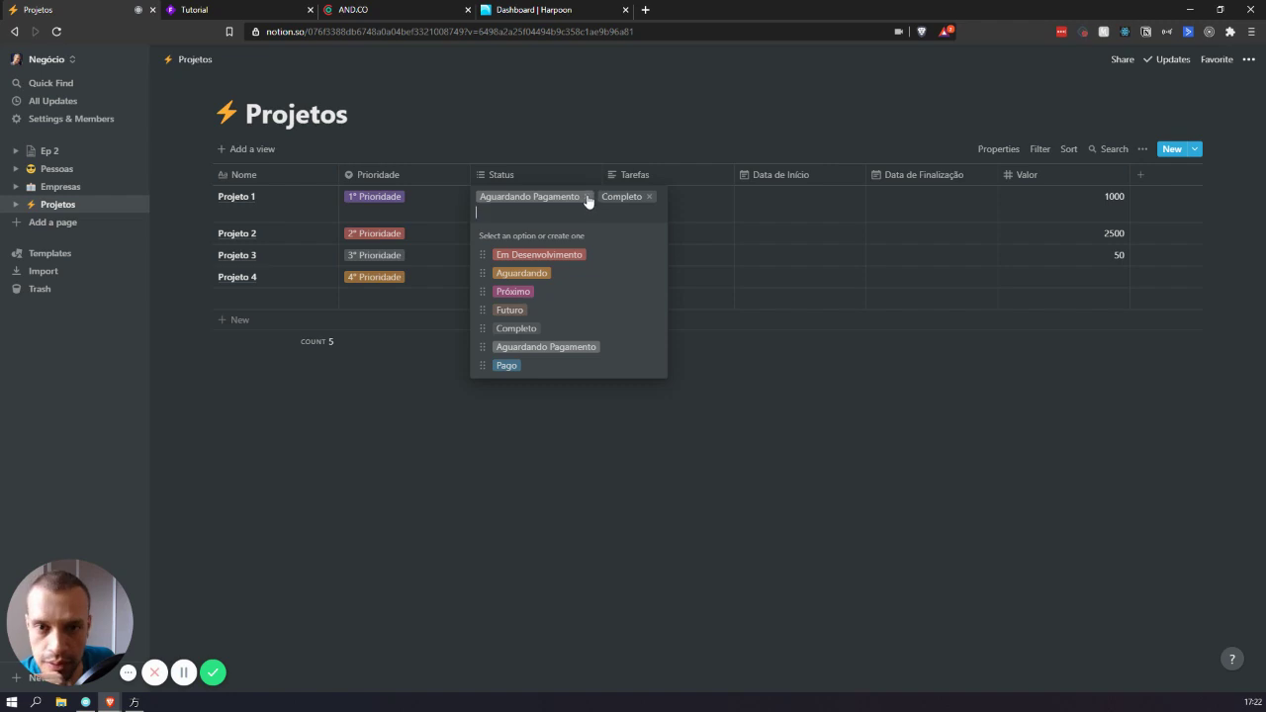
click(588, 197)
click(539, 352)
click(837, 364)
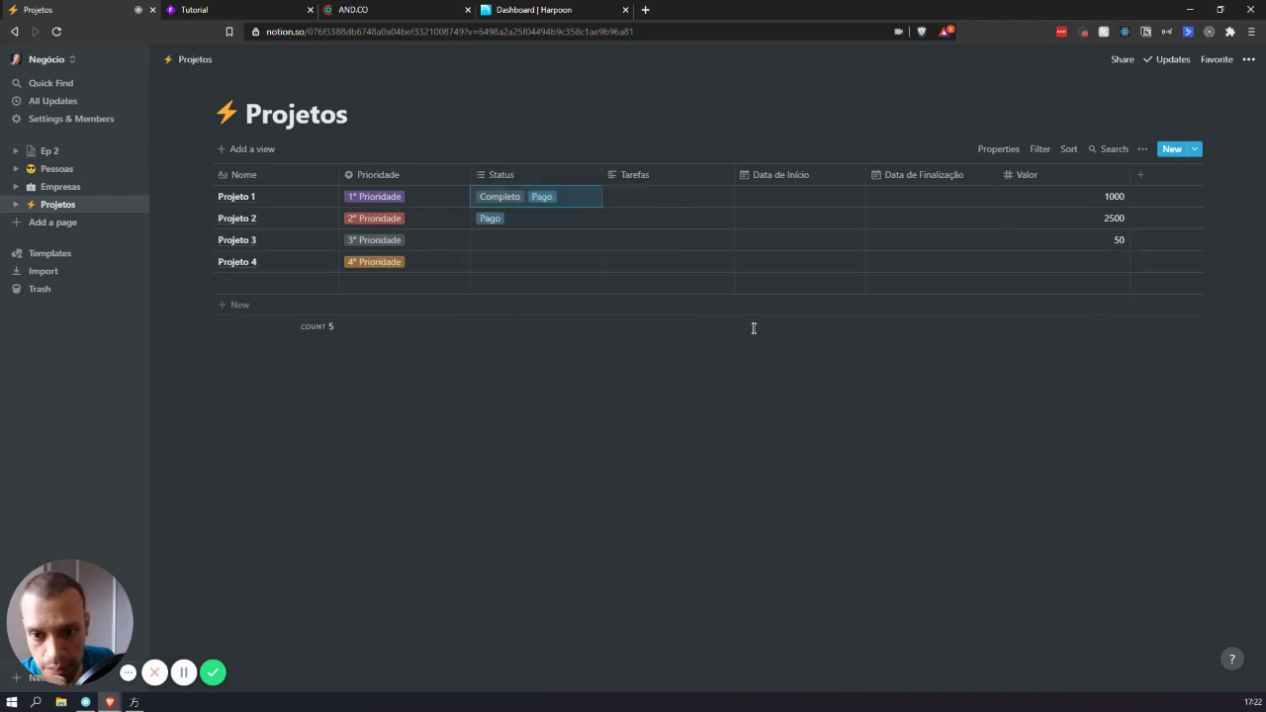
click(518, 220)
key(BackSpace)
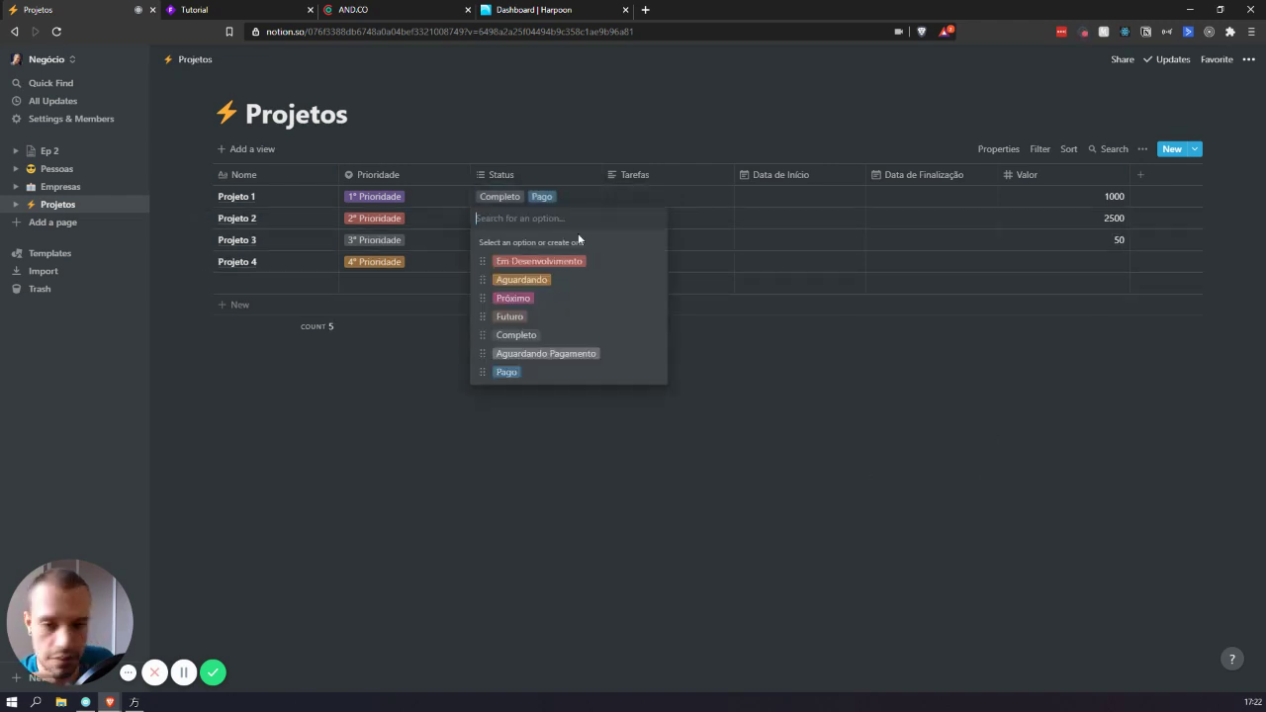
- Close Projeto 2's Status list and bring up Projeto 1's Completo and Pago Status options
key(Escape)
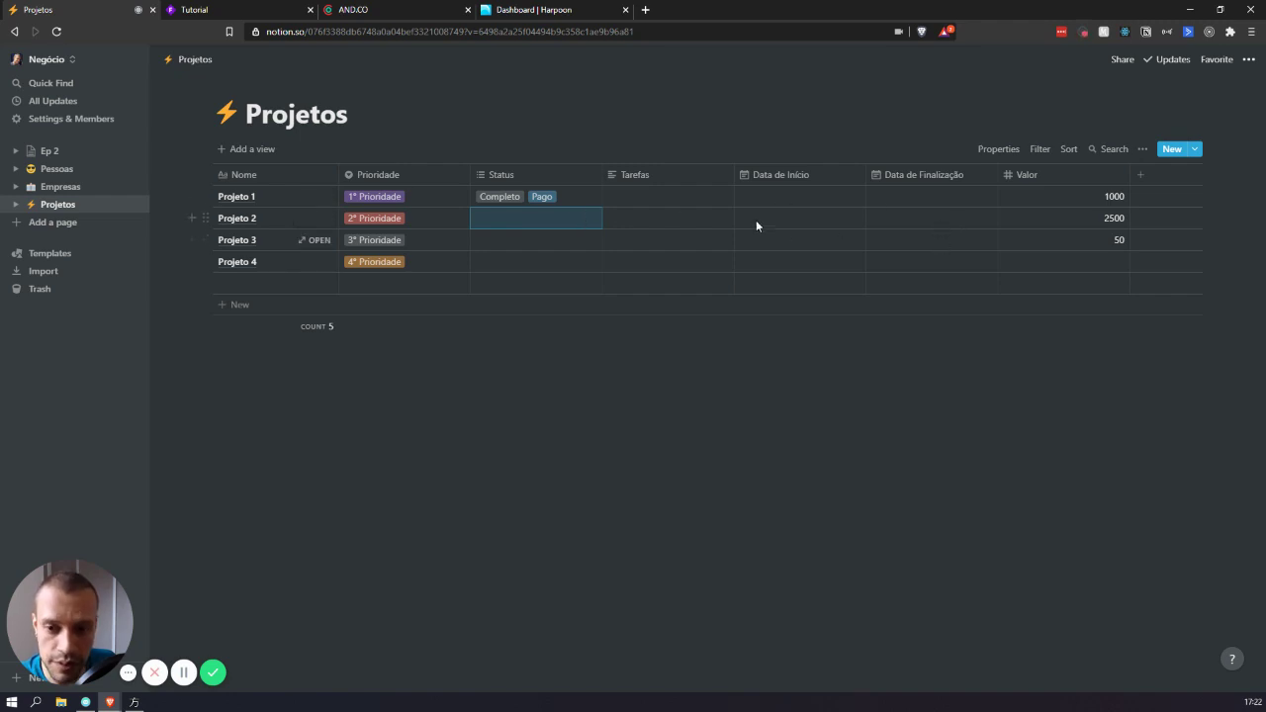
drag(554, 285, 543, 207)
click(717, 379)
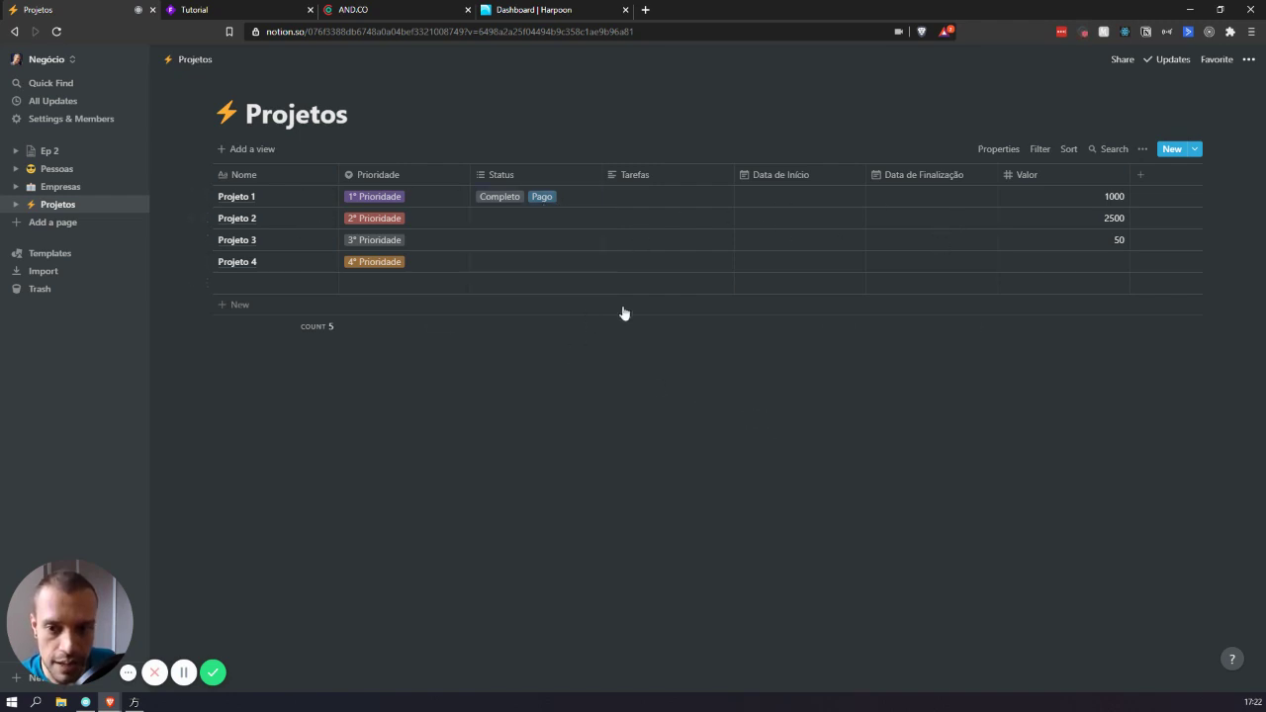
click(542, 198)
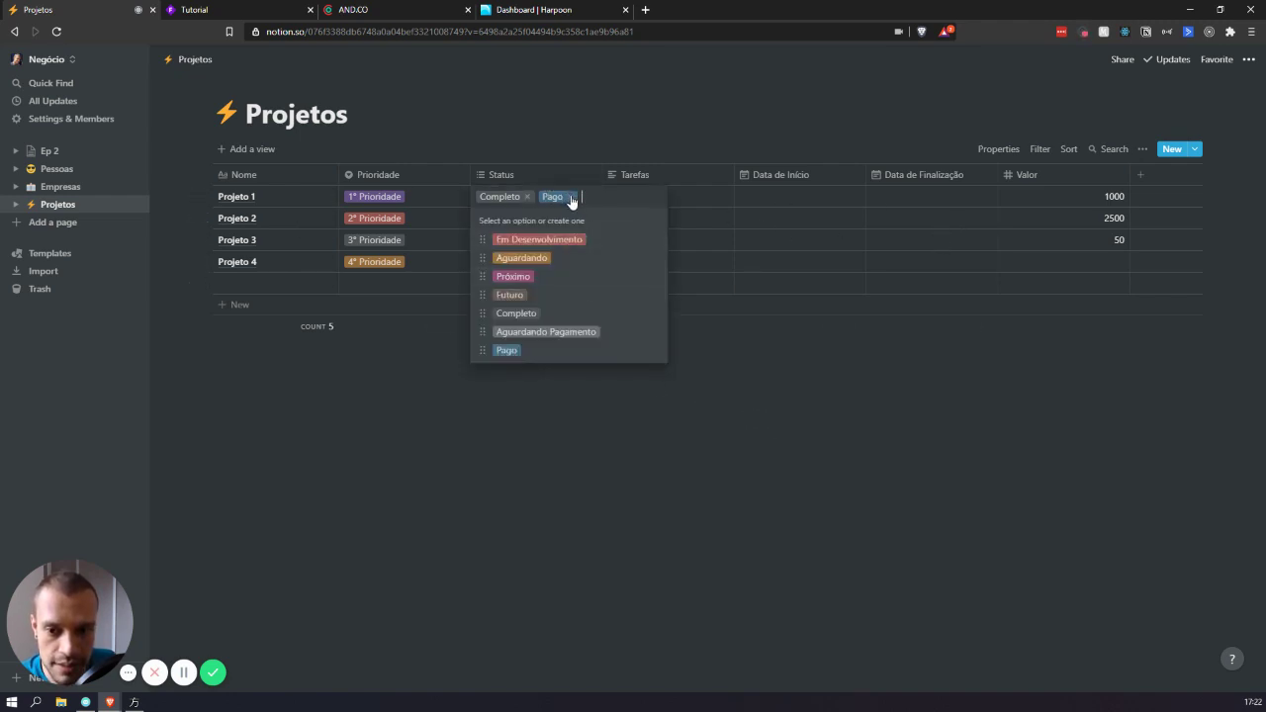
- Remove Pago and Completo from Projeto 1's Status, leaving only Aguardando Pagamento
click(571, 197)
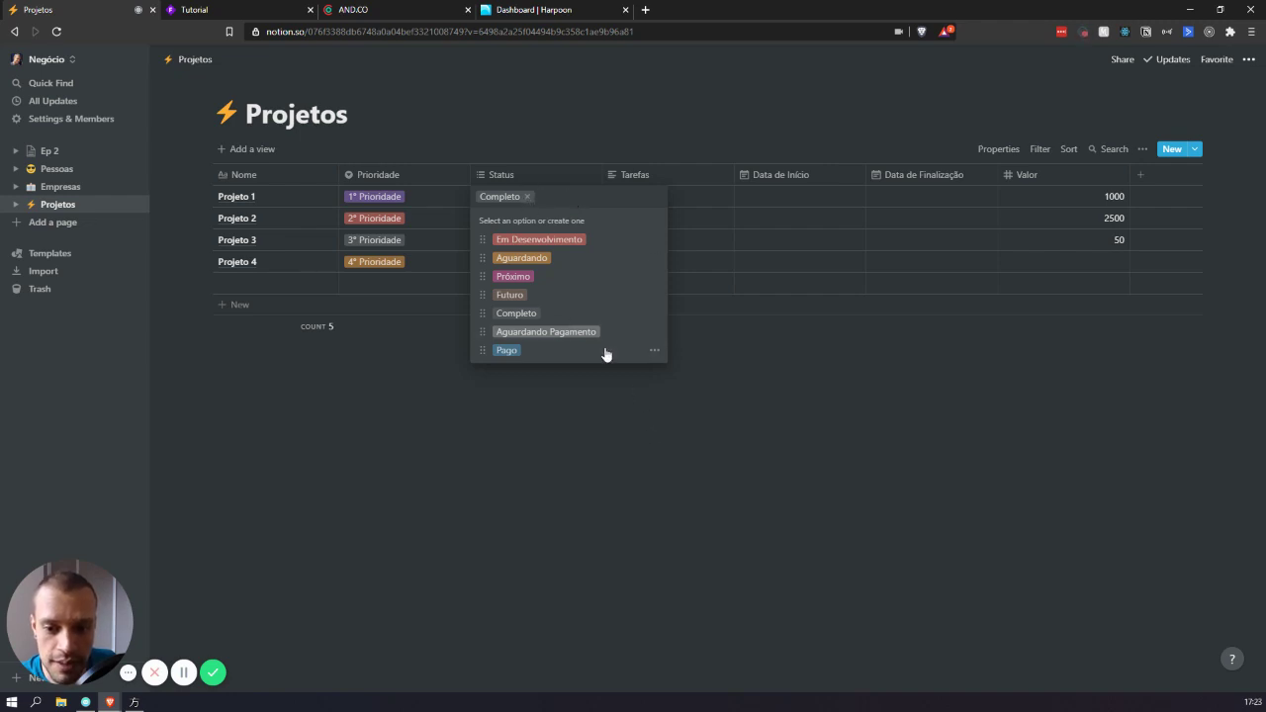
click(582, 333)
click(527, 198)
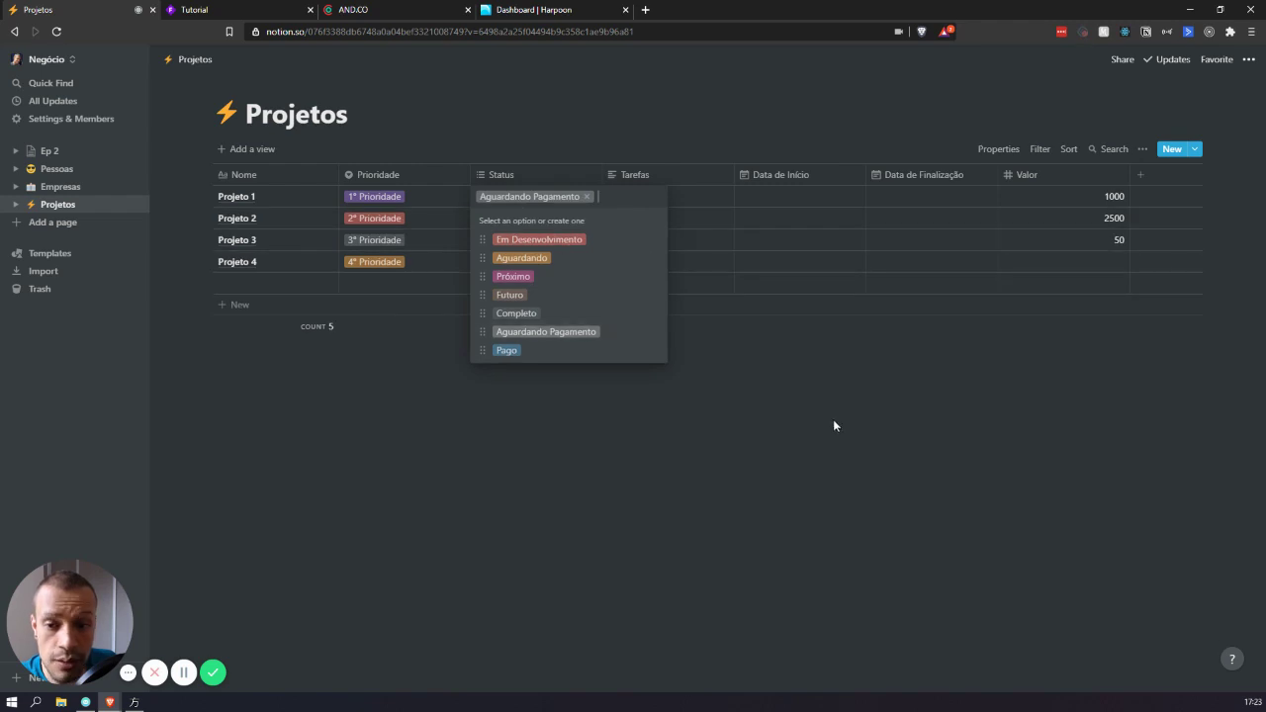
click(791, 393)
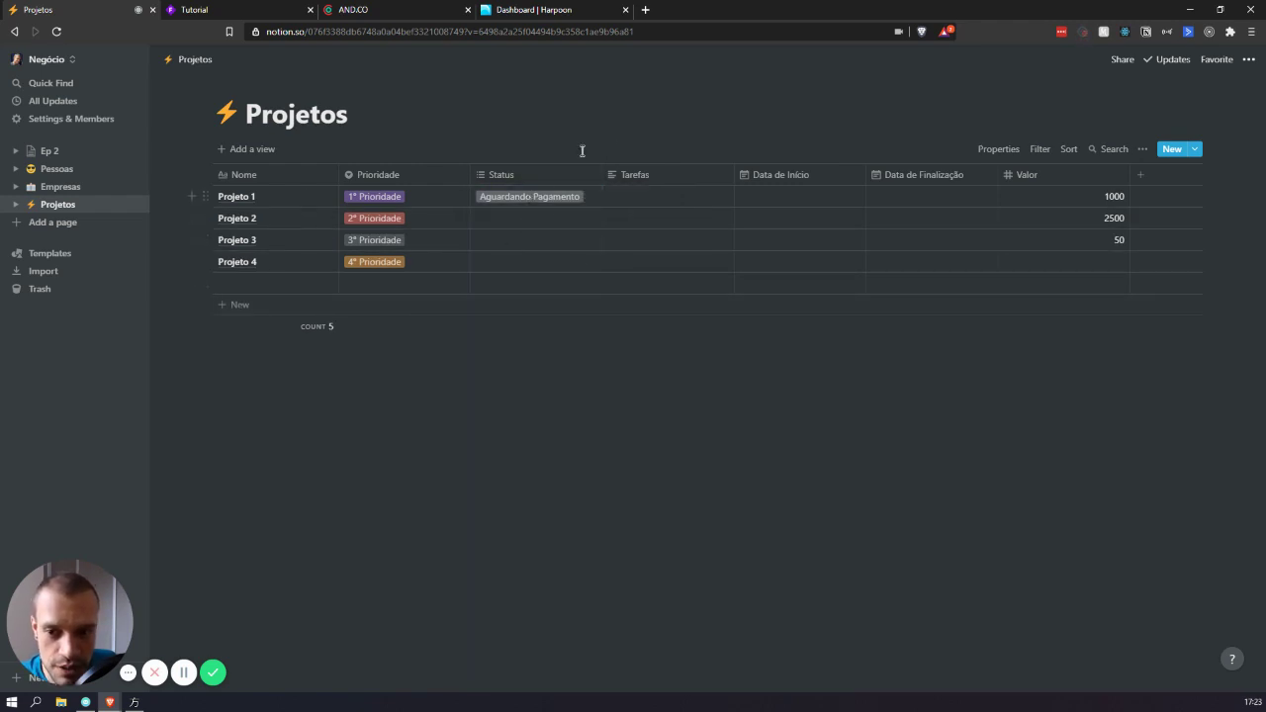
drag(583, 208, 554, 196)
click(716, 440)
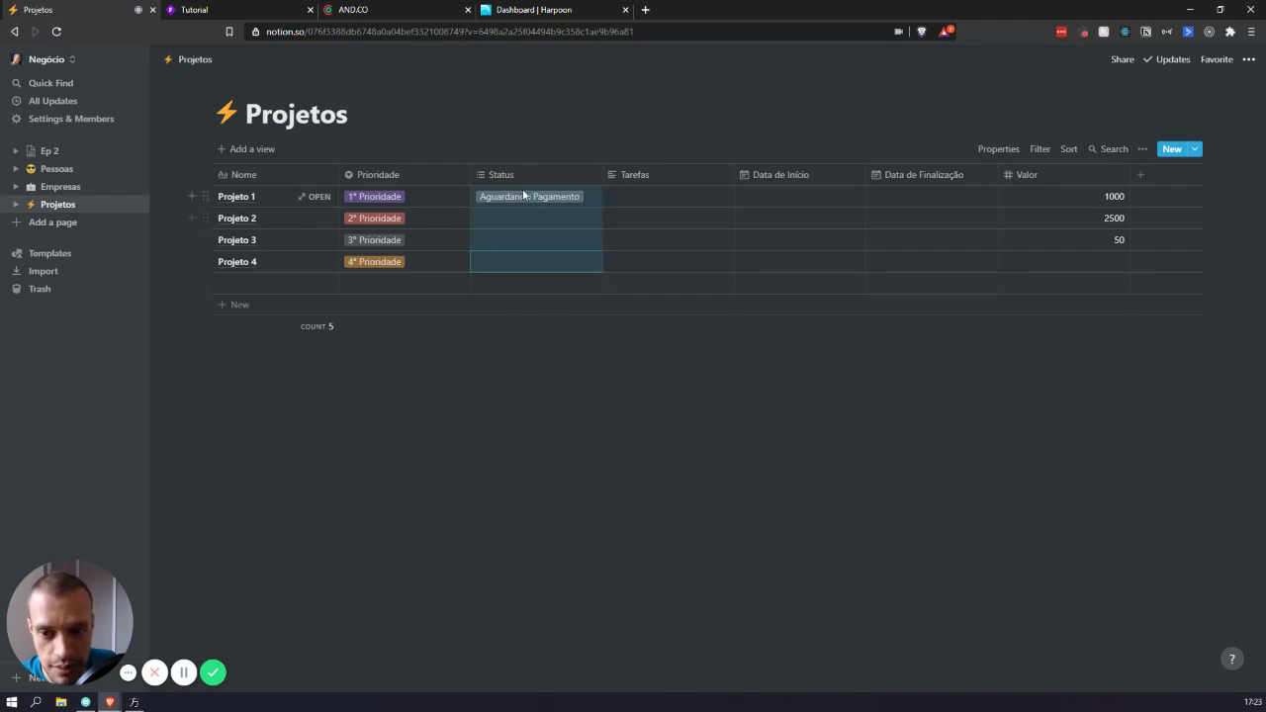
click(865, 420)
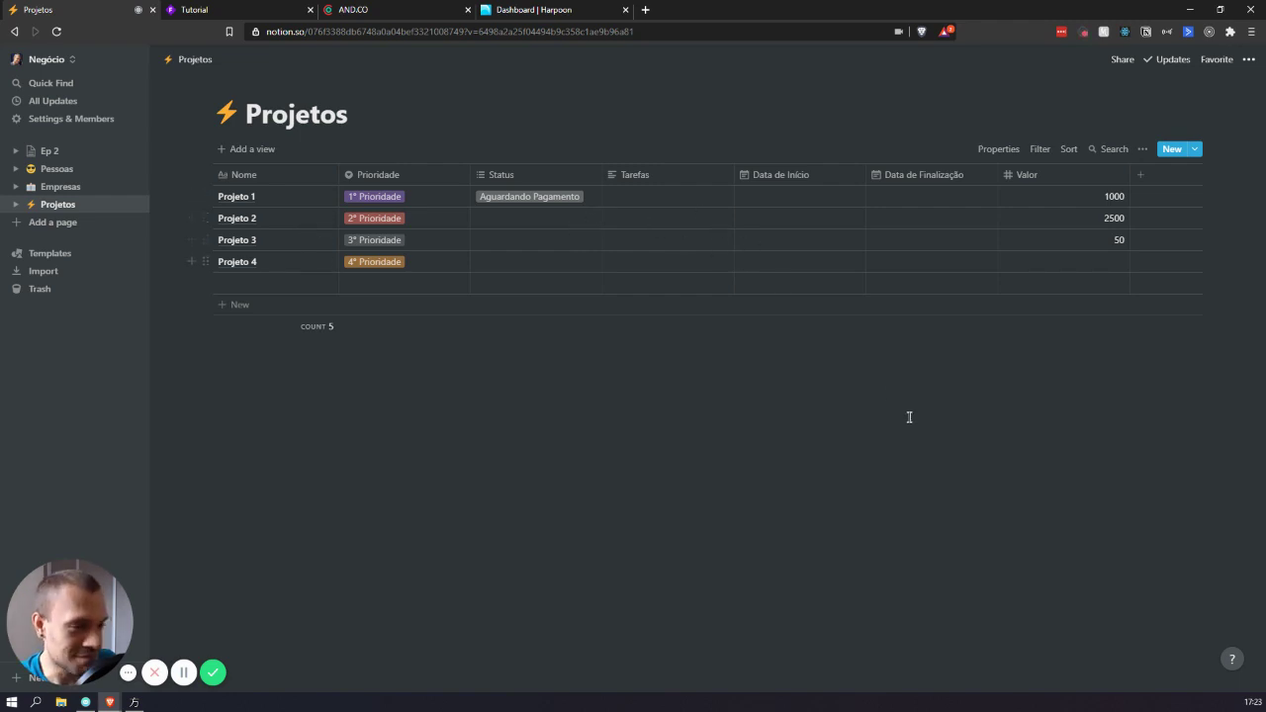
- Remove the Aguardando Pagamento tag so Projeto 1's Status is empty, and narrow the Valor column
click(571, 204)
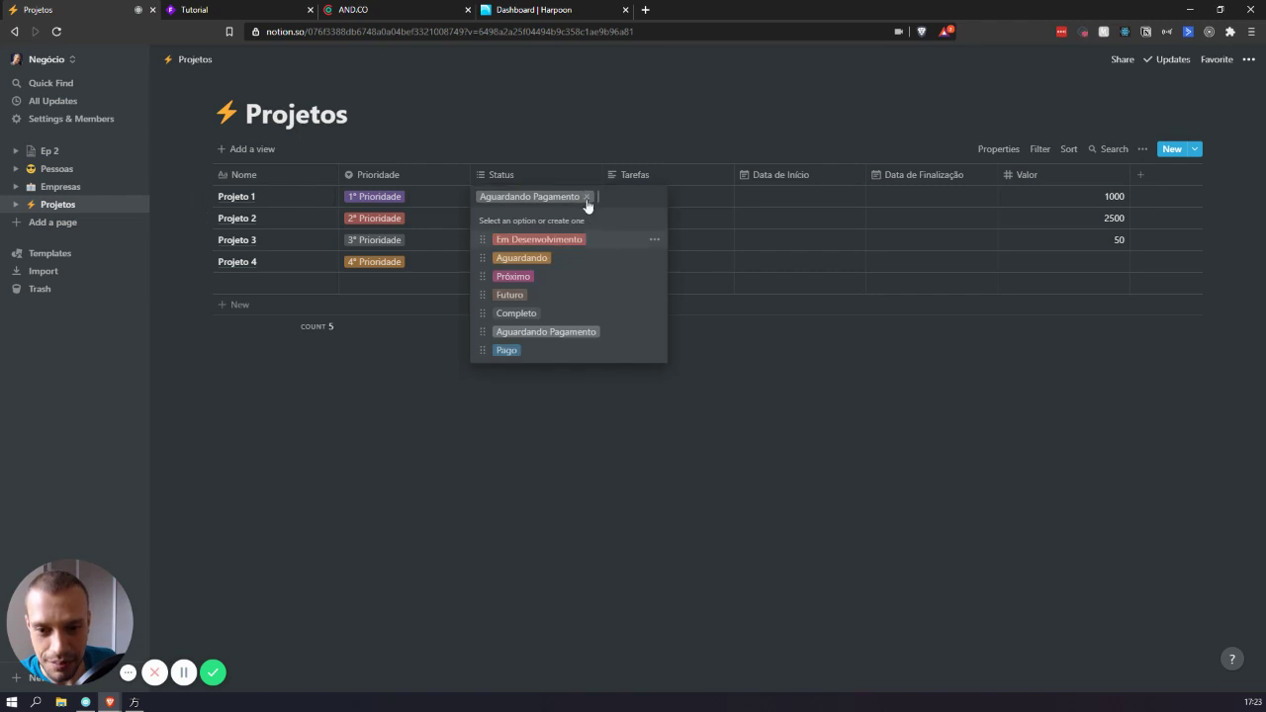
click(586, 199)
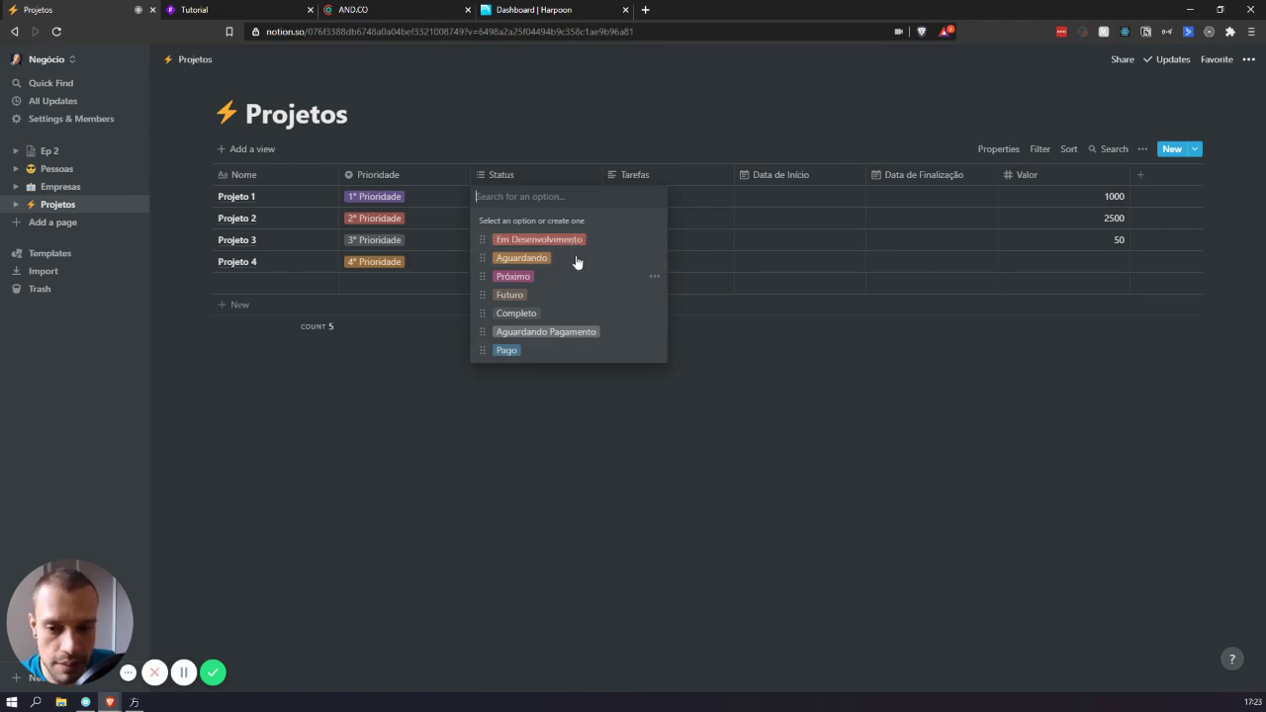
key(Escape)
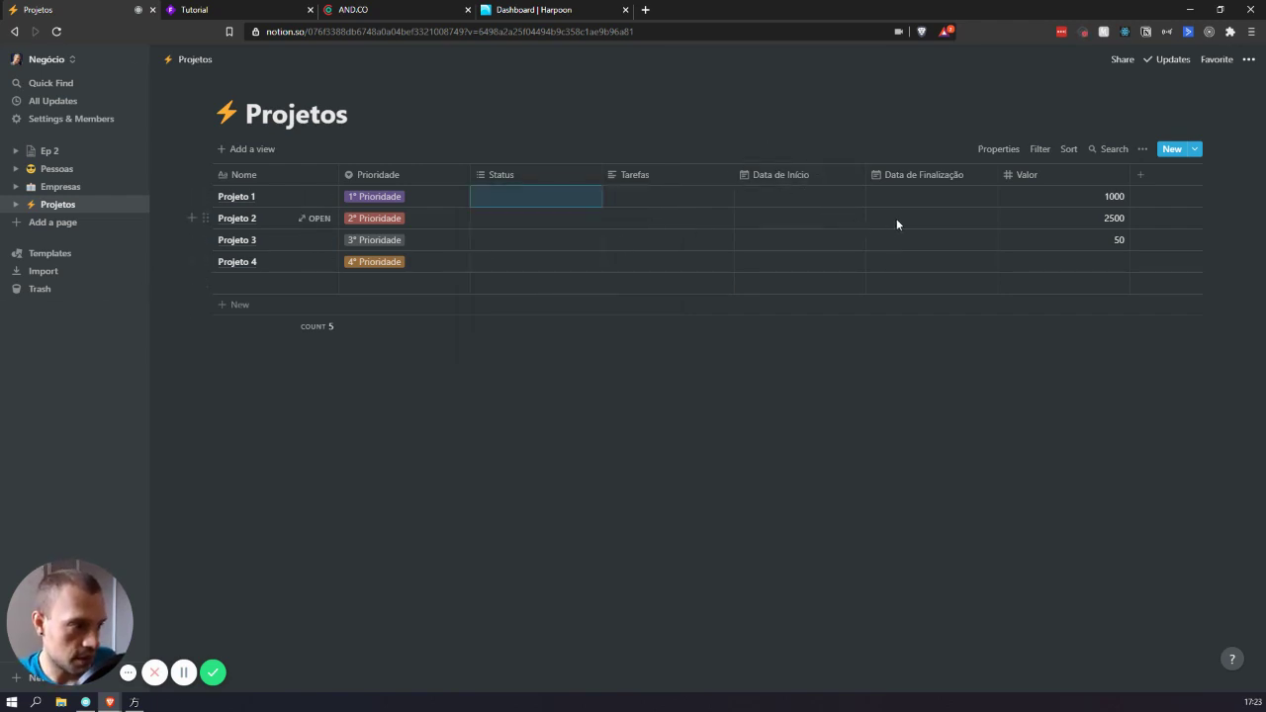
drag(1129, 169, 1067, 165)
- Add a Revisão date property and place it between Prioridade and Status
click(1087, 175)
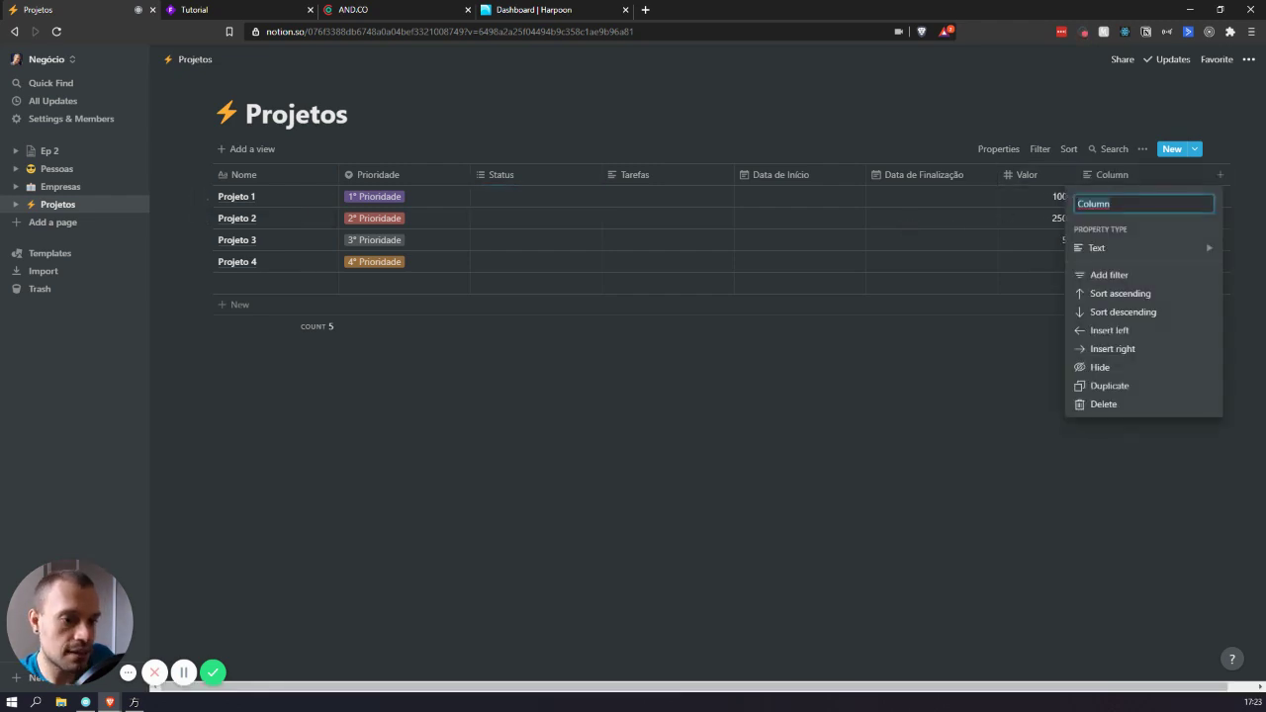
text(Revisão)
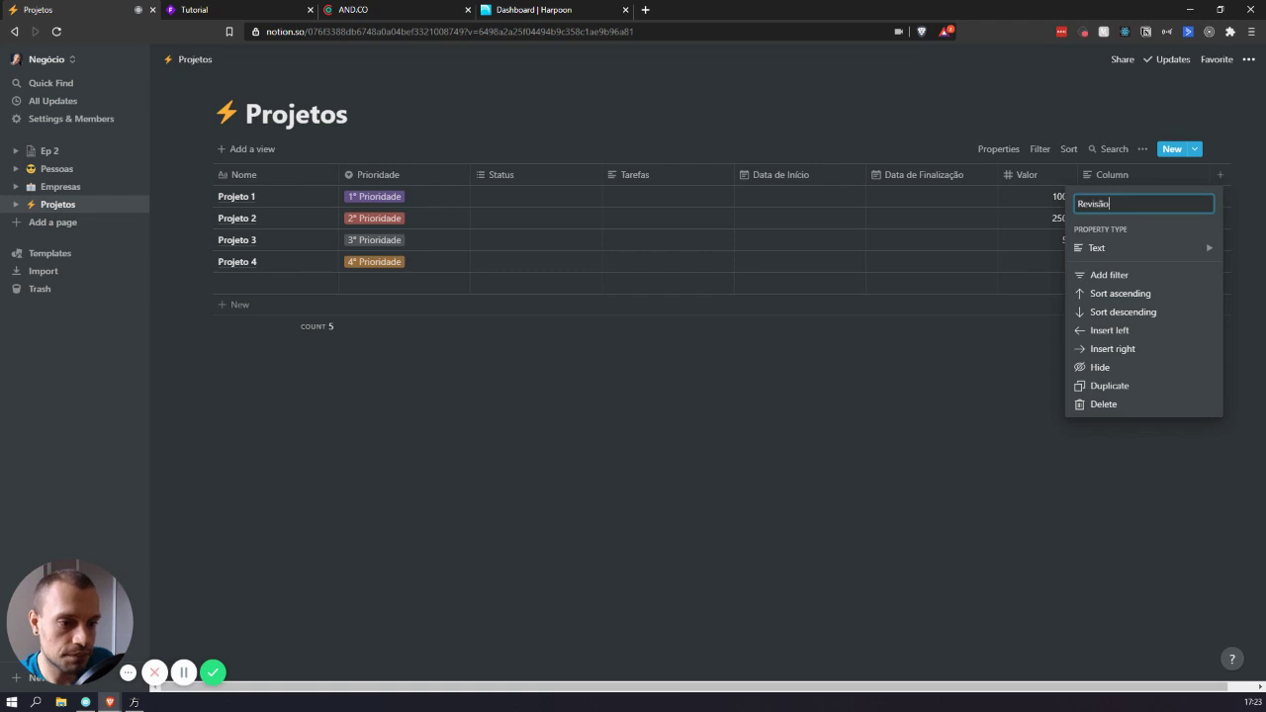
mouse_move(1158, 248)
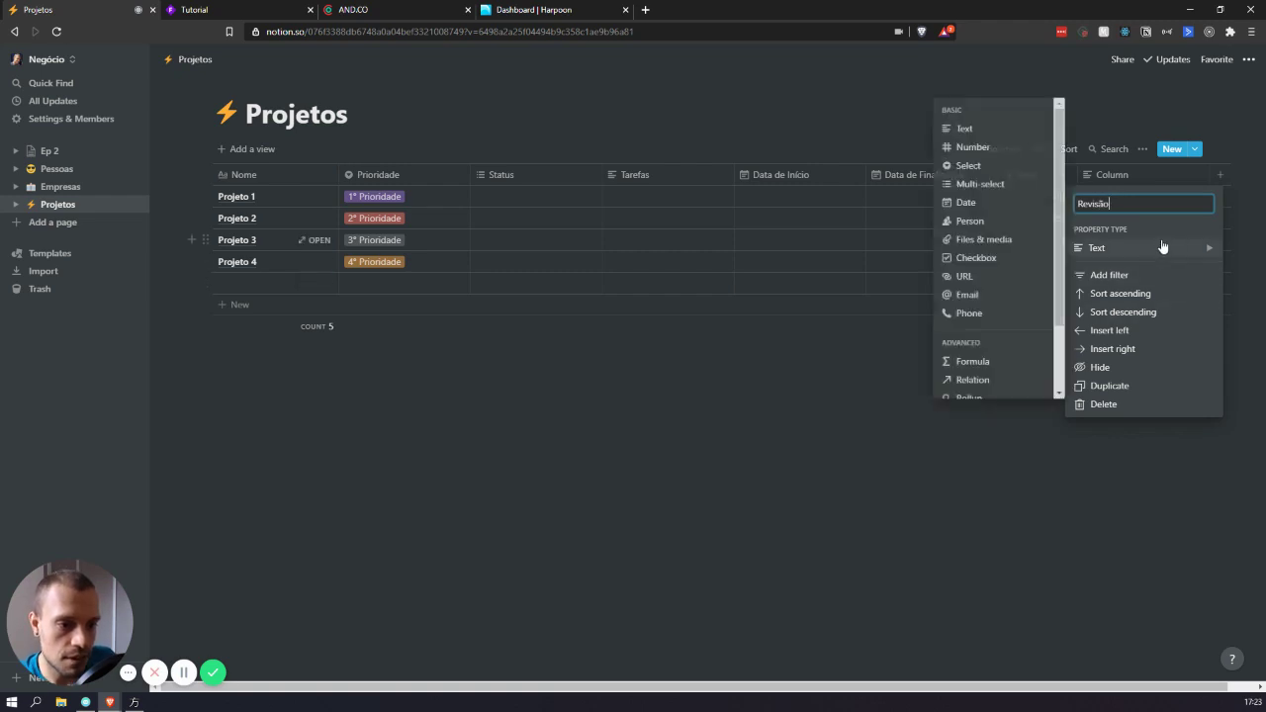
click(984, 205)
drag(1143, 176, 554, 180)
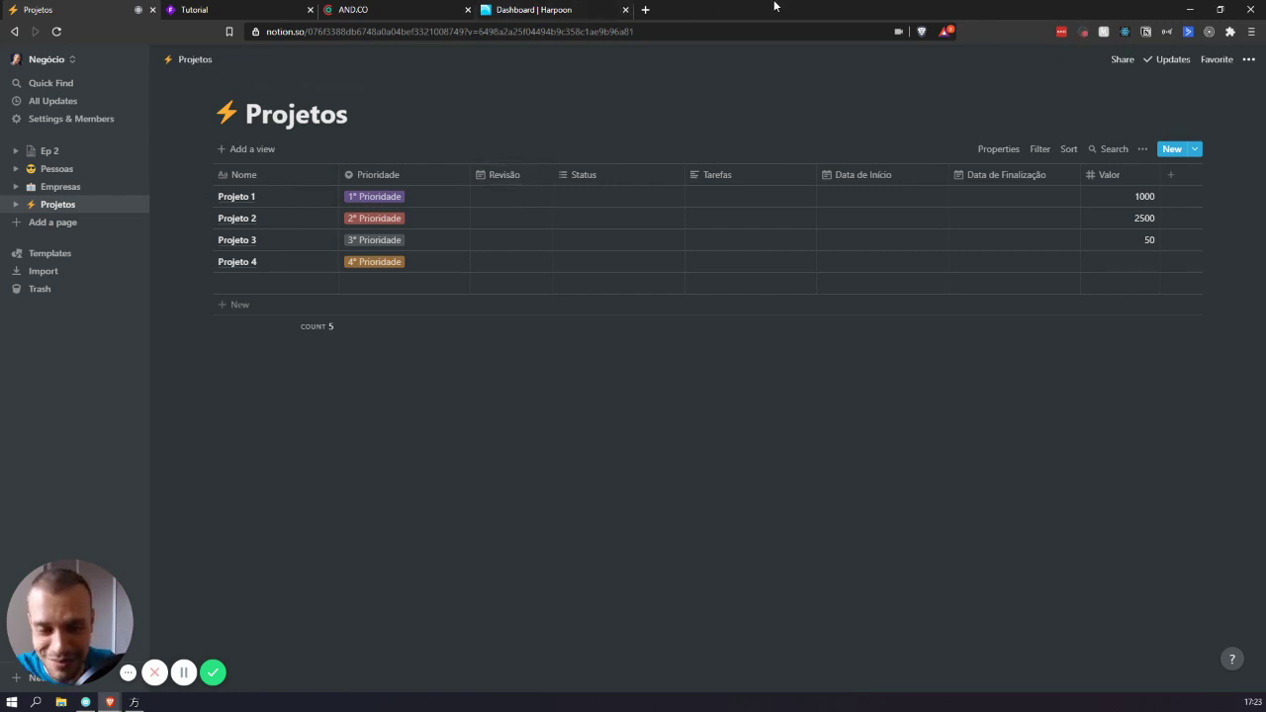
- Set Projeto 1's Revisão date to Sep 27, 2020, then change it to Oct 4, 2020
click(532, 203)
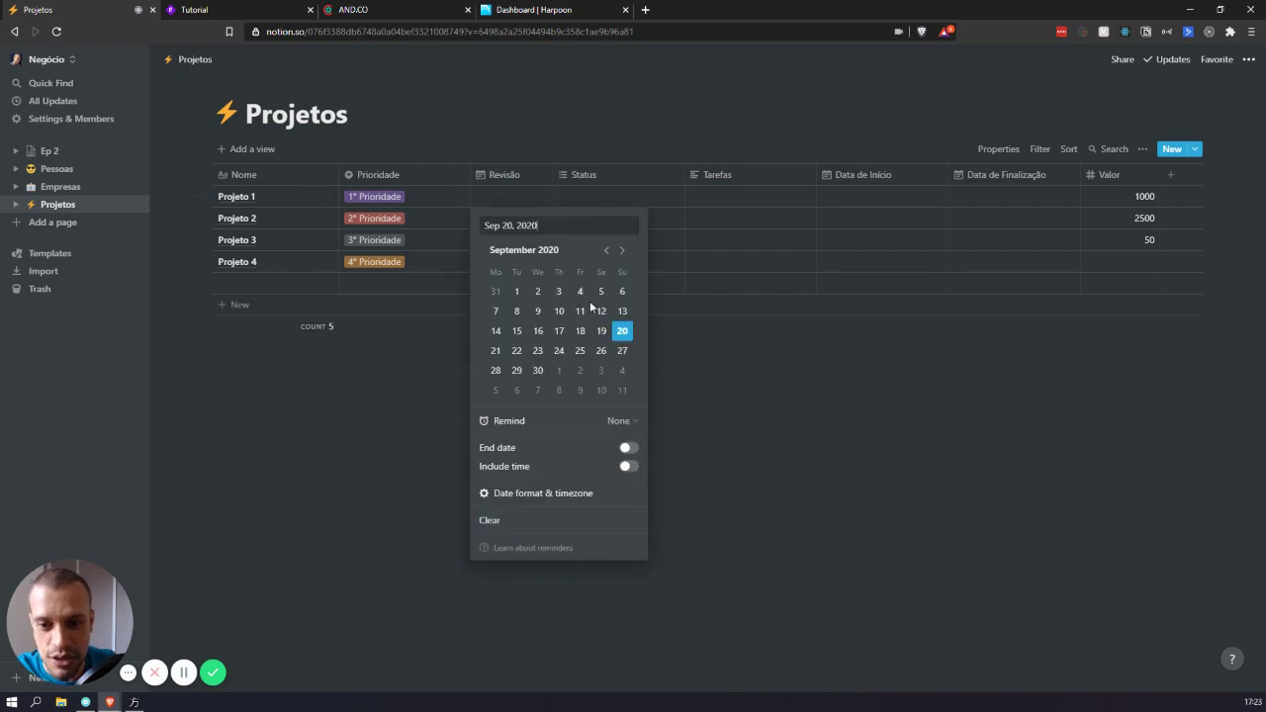
click(623, 352)
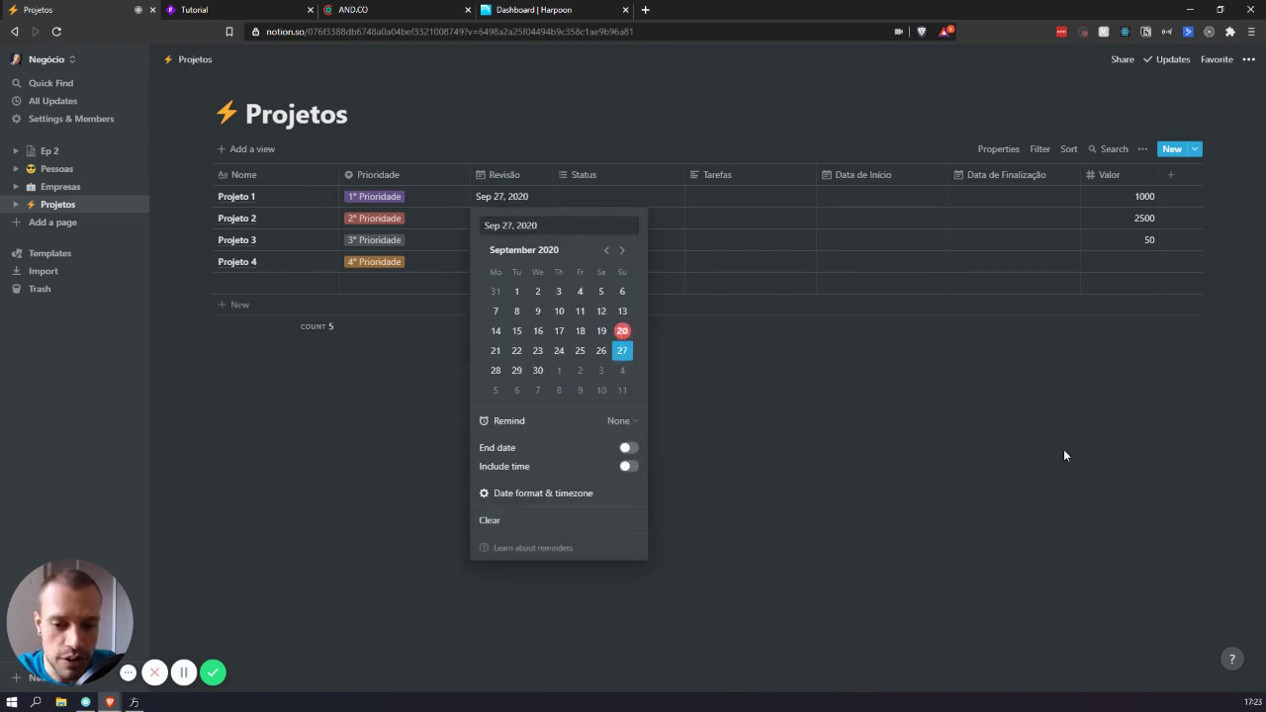
key(Escape)
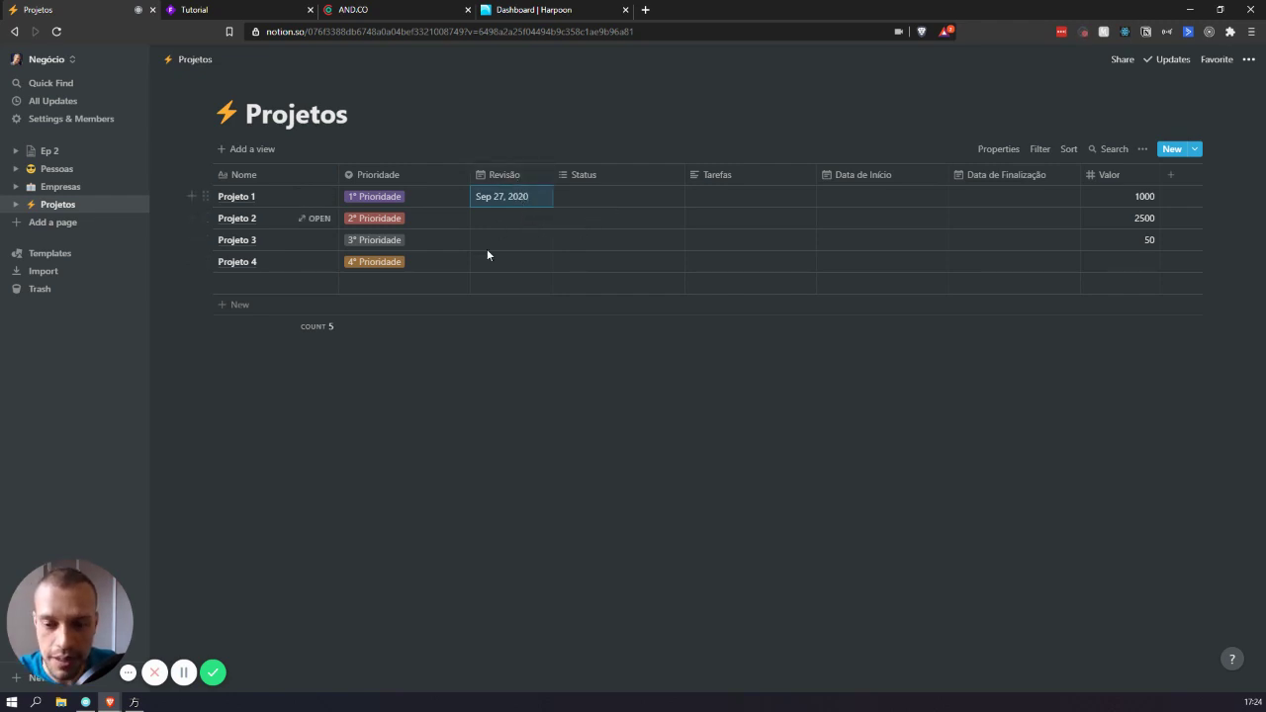
mouse_move(678, 342)
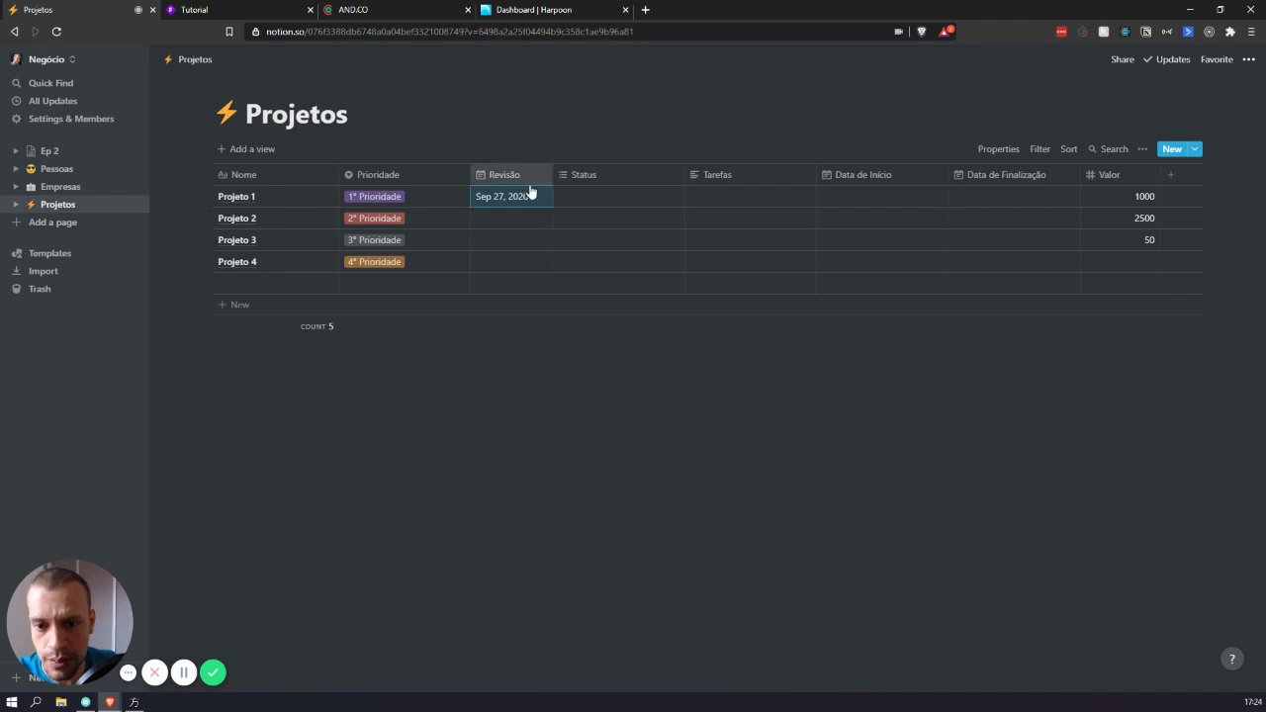
click(498, 198)
click(621, 370)
key(Escape)
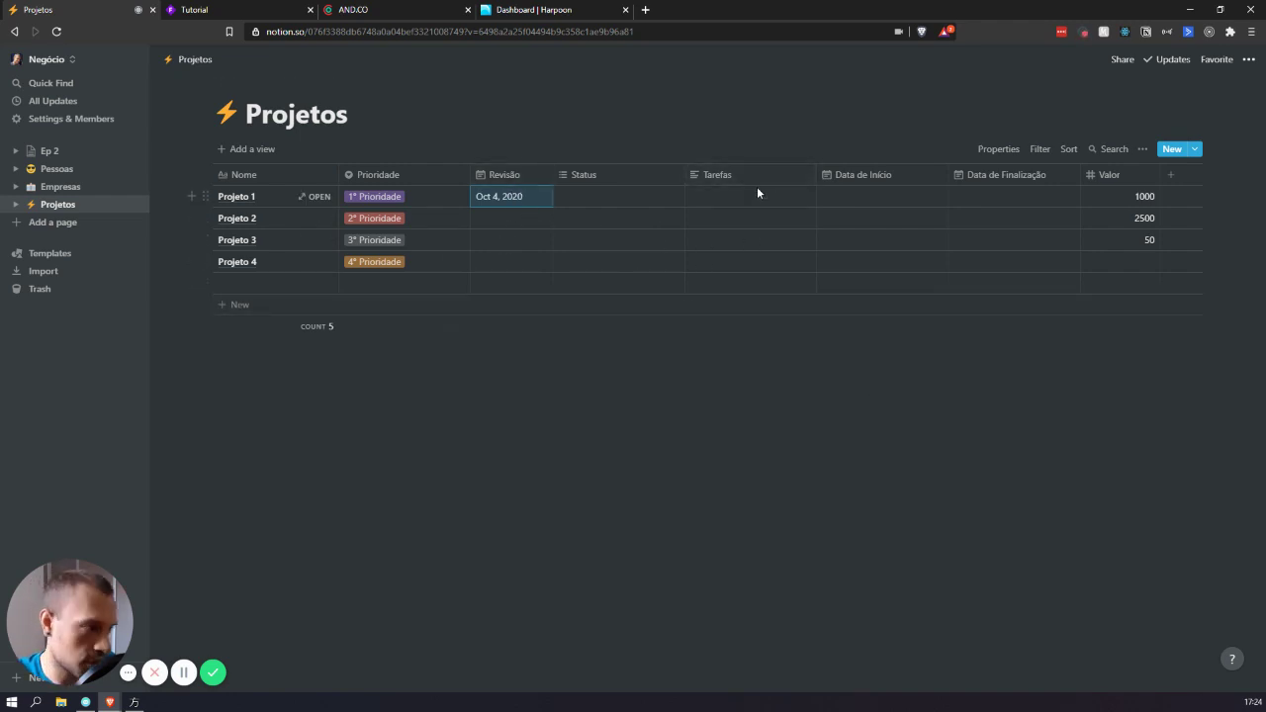
- Clear Projeto 1's Revisão date so the column is empty
click(532, 202)
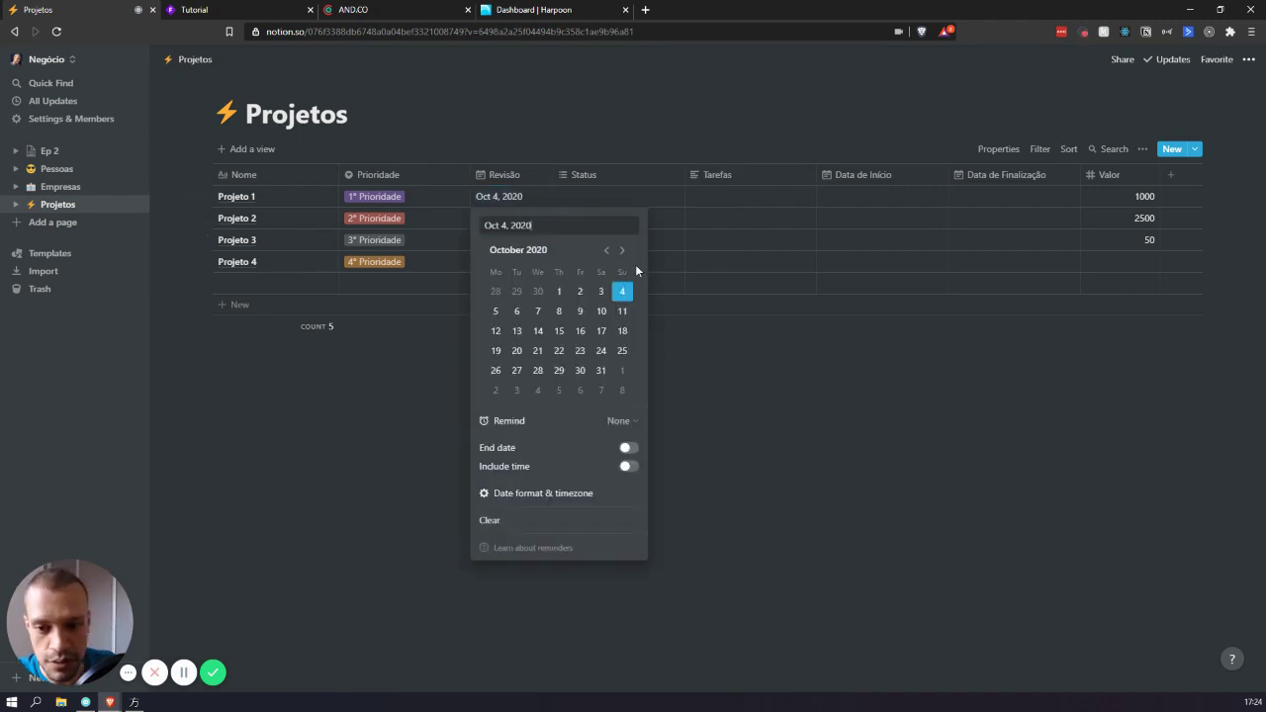
click(488, 520)
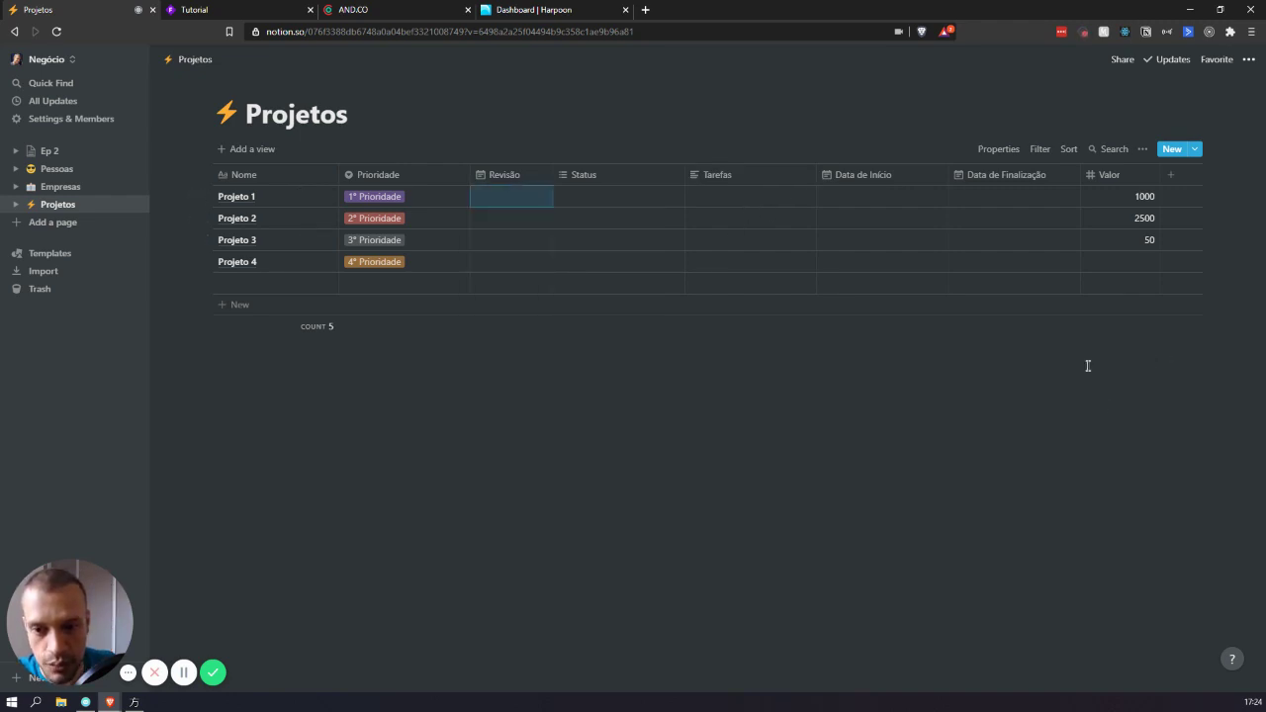
key(Return)
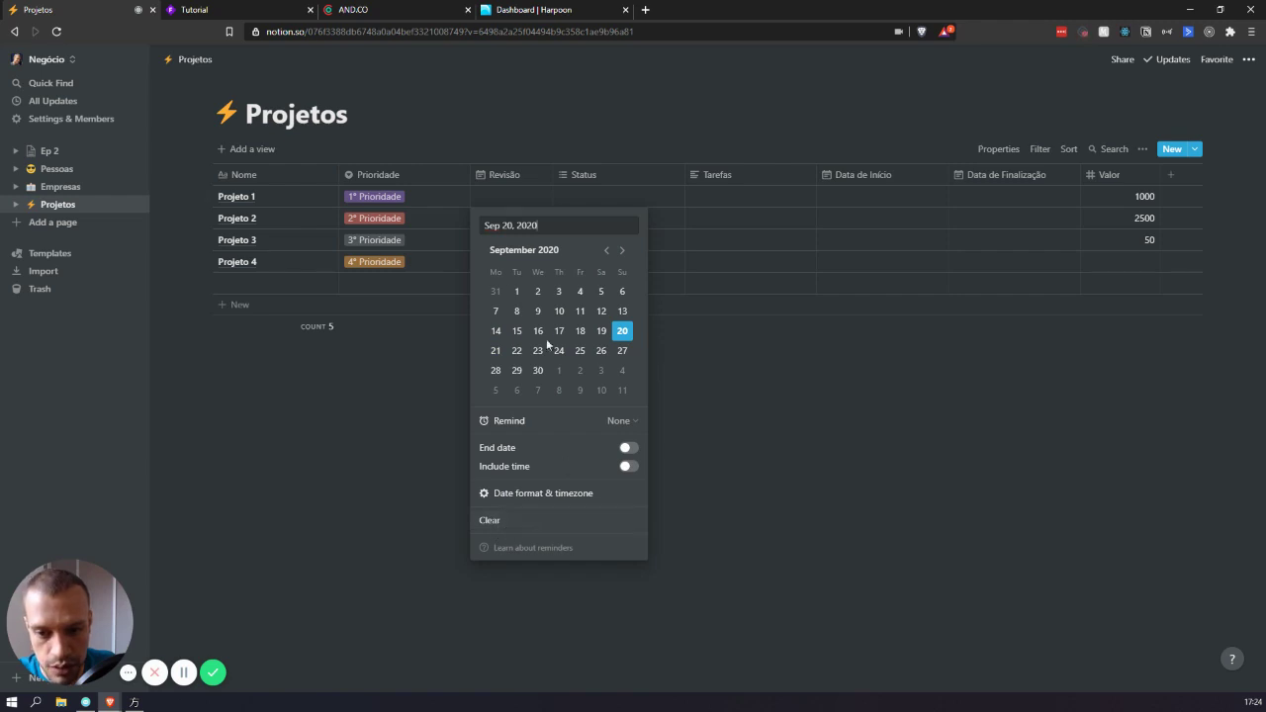
click(517, 522)
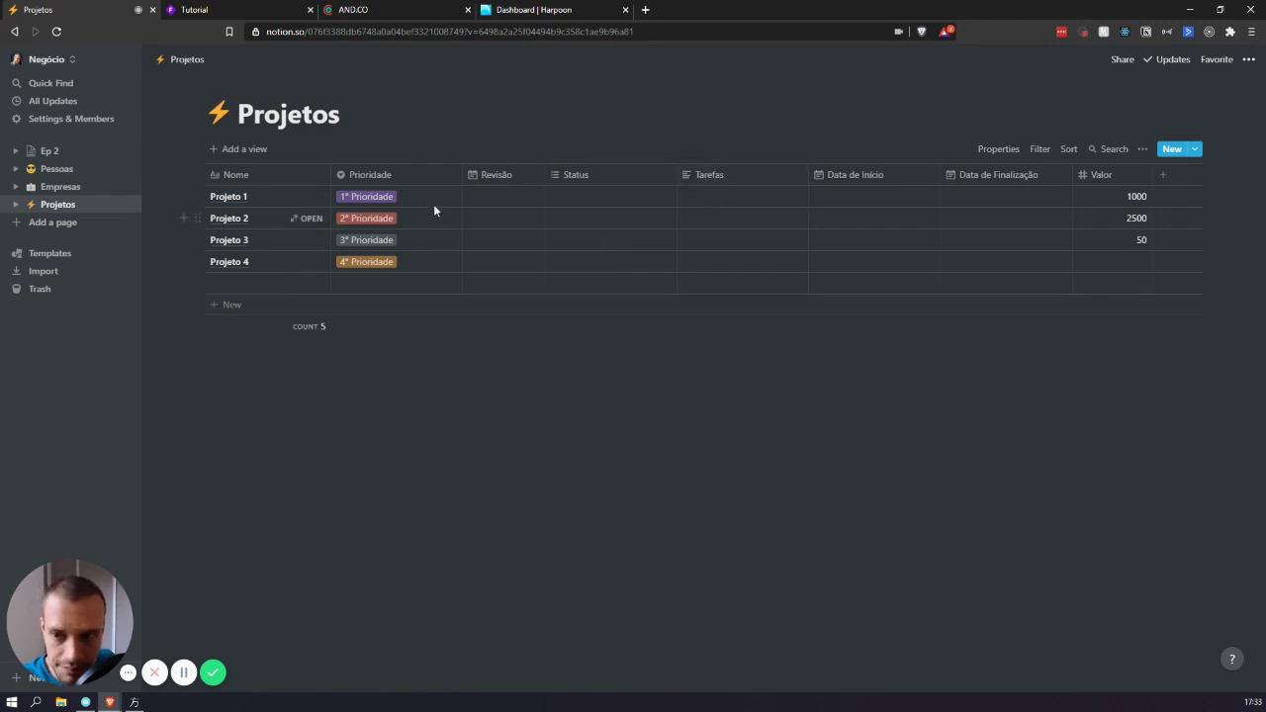
- Add a new multi-select property named Serviço to the Projetos table
click(1172, 176)
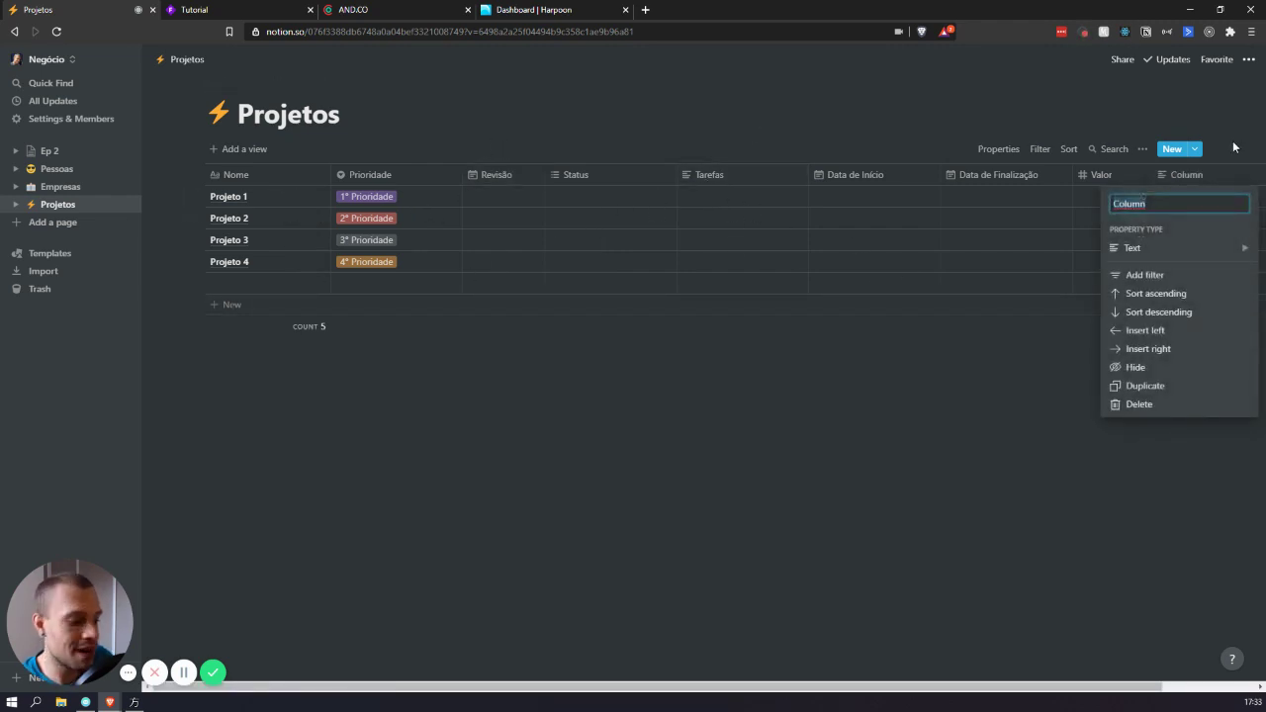
text(Serviço)
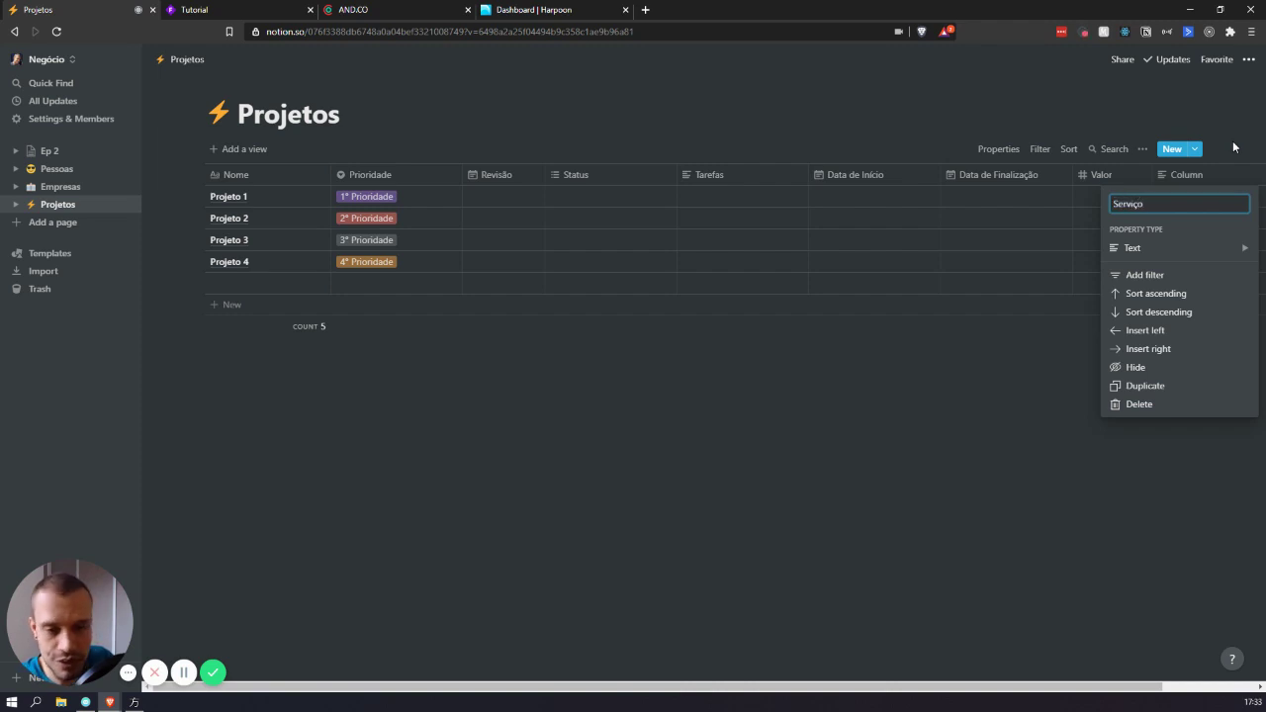
click(1136, 248)
click(1028, 190)
- Tag Projeto 1's Serviço with Site, Manutenção and asdljafds
click(1215, 195)
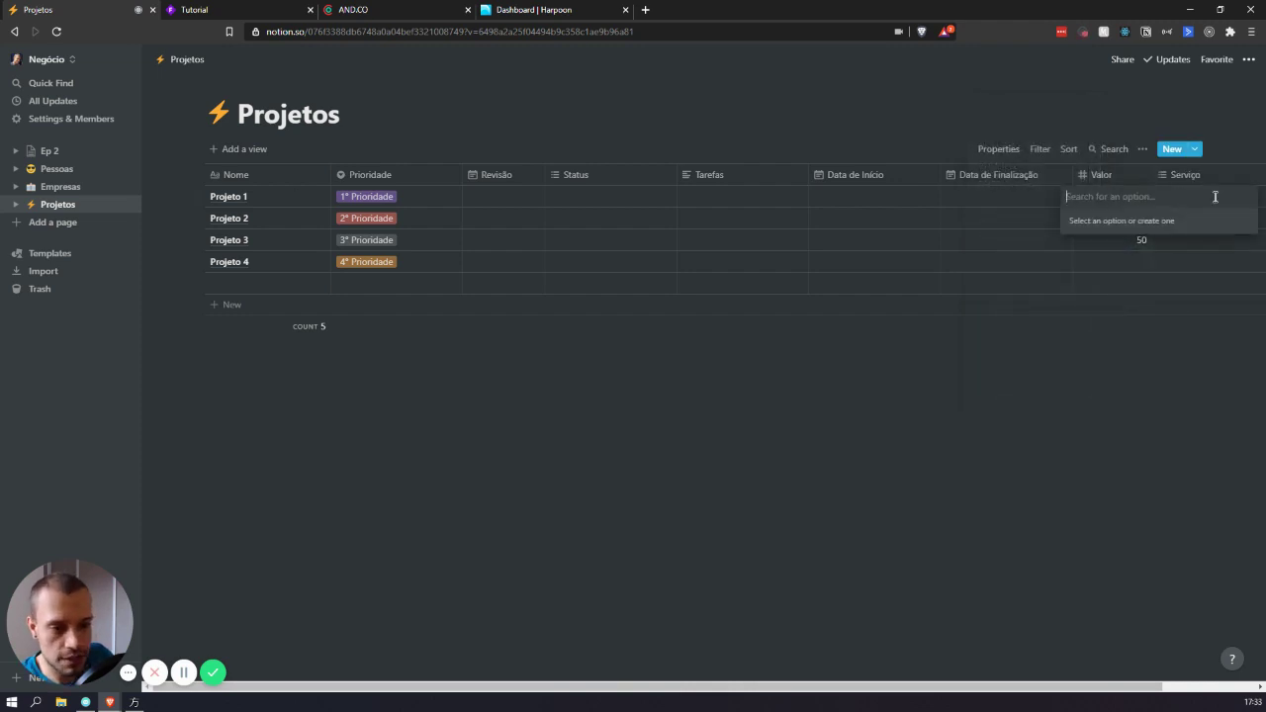
text(Site)
key(Return)
text(Manutenção)
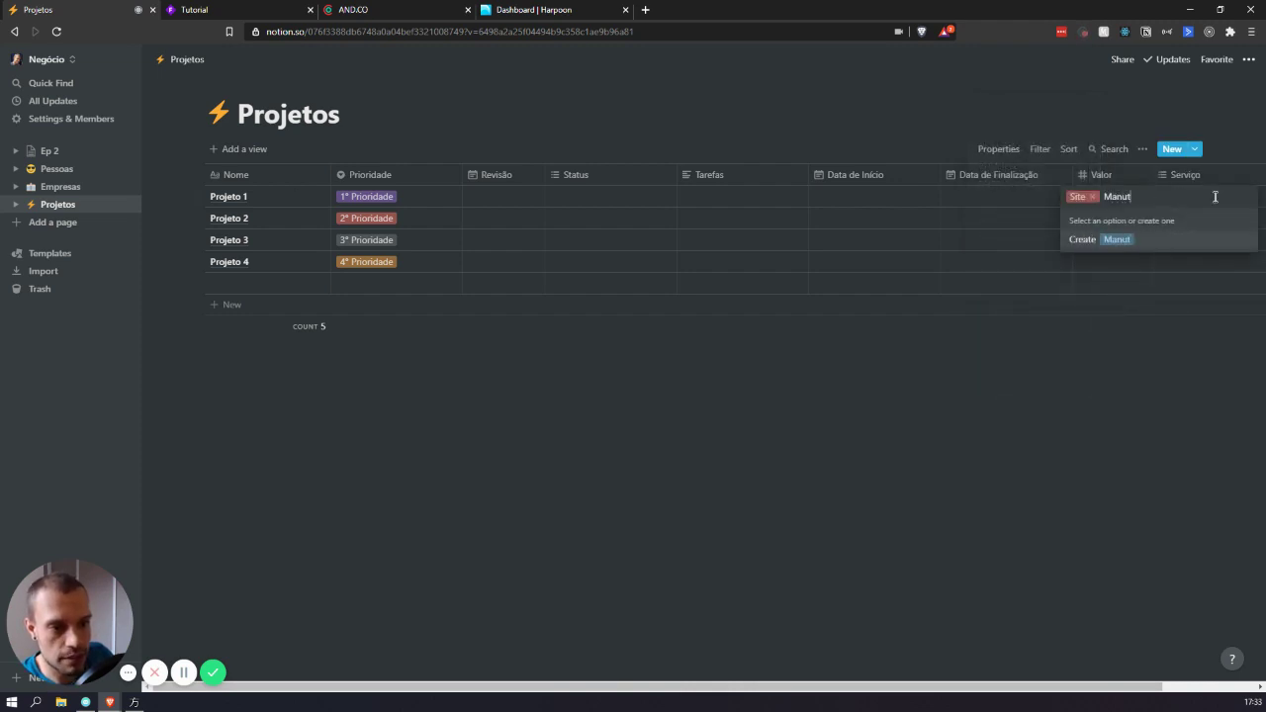
key(Return)
text(asdljafds)
key(Return)
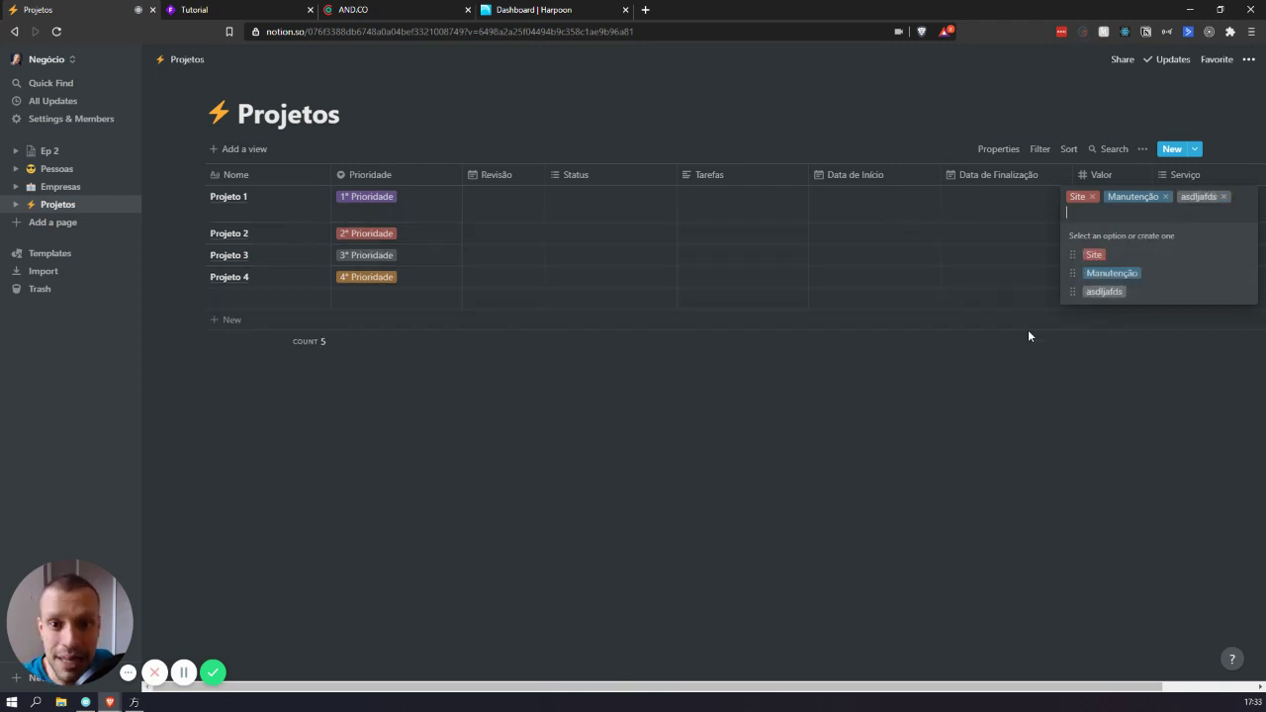
click(1022, 319)
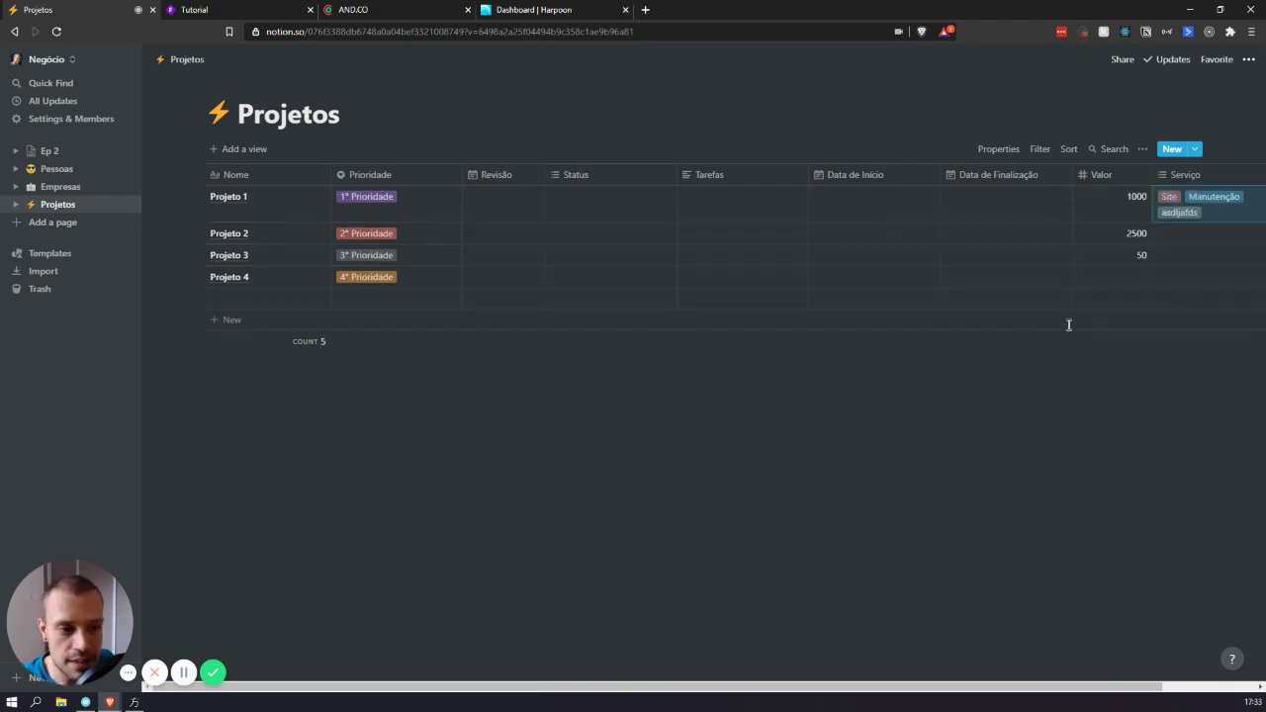
click(1207, 202)
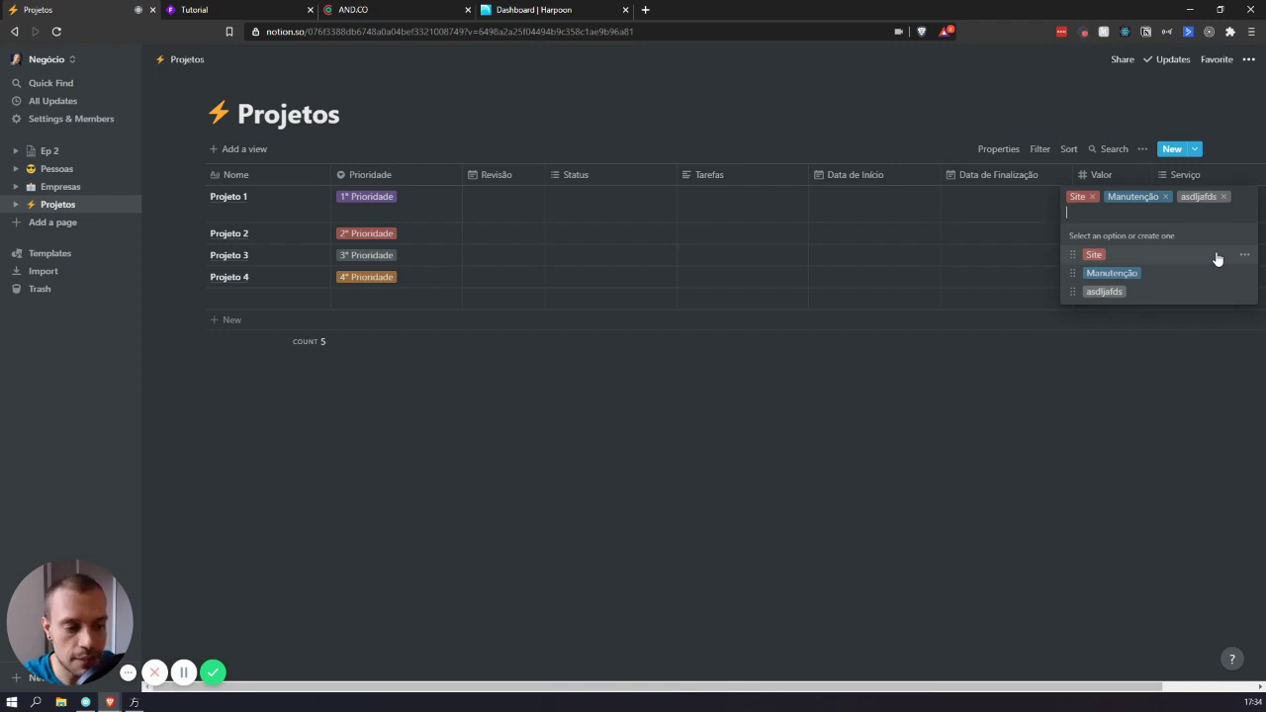
key(Escape)
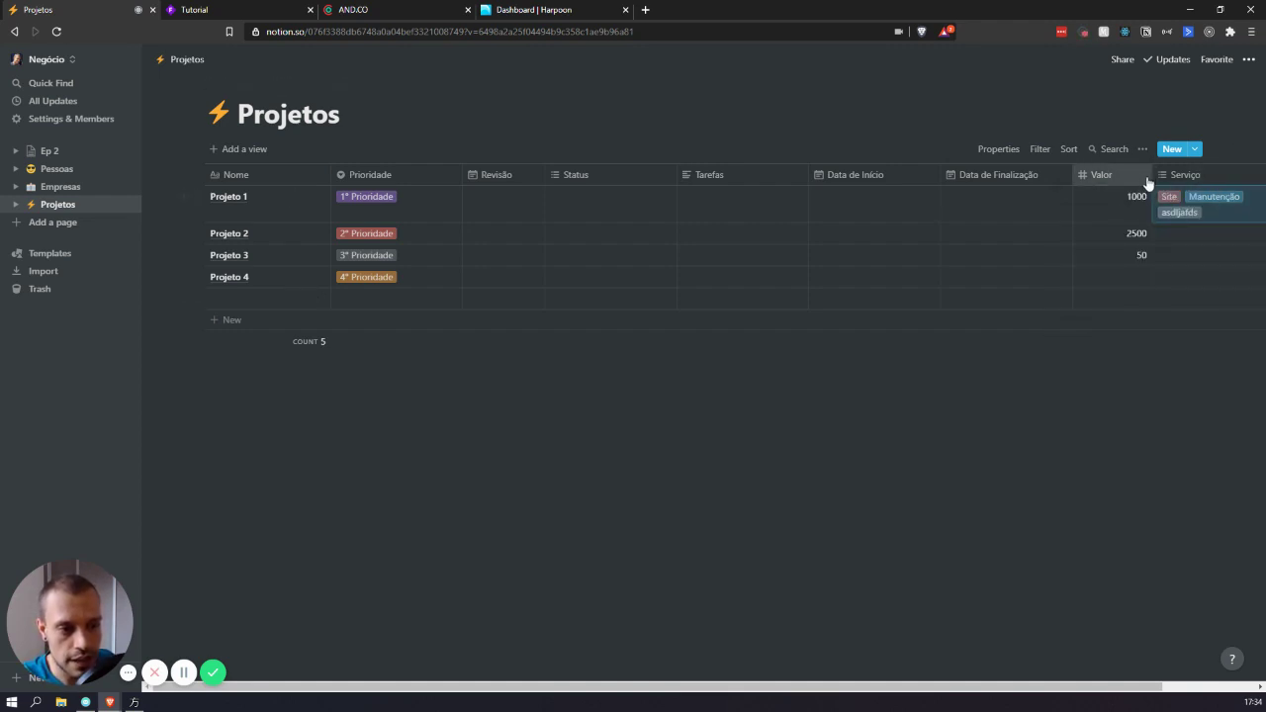
scroll(1124, 189, right, 2)
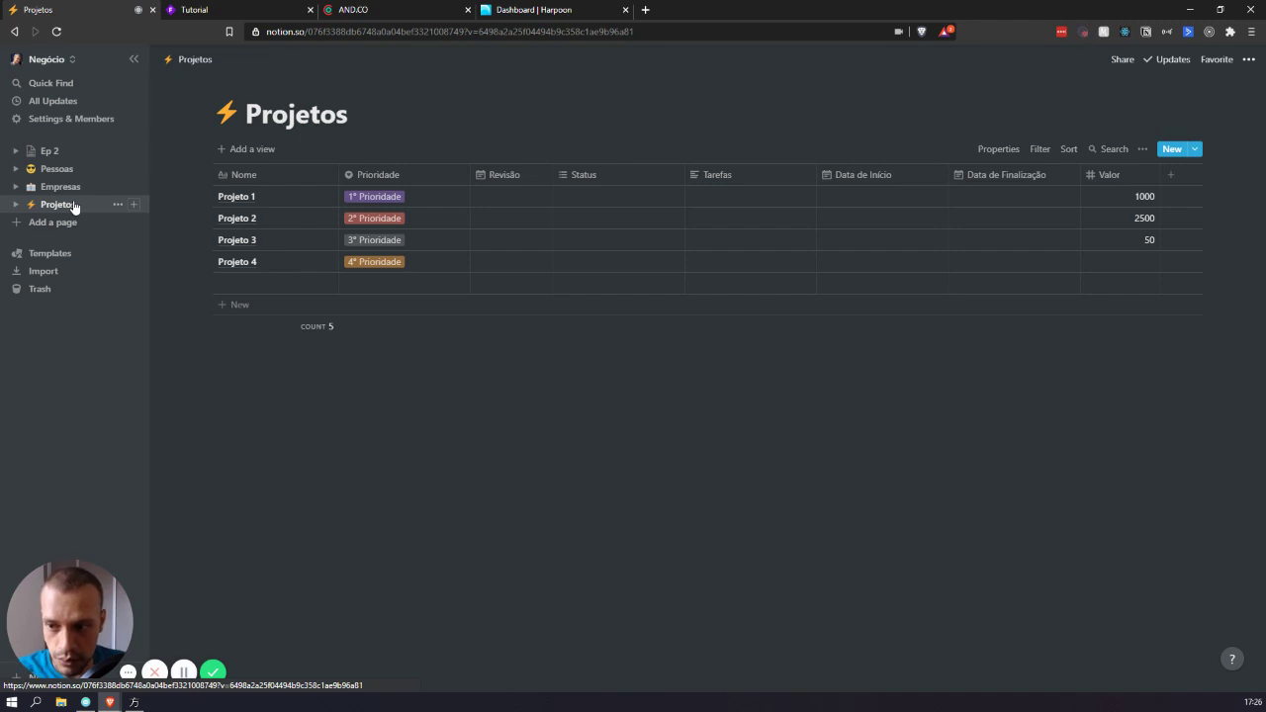
- Visit the Ep 2 page, briefly selecting the word Ações
click(51, 151)
drag(548, 290, 510, 263)
click(599, 369)
click(644, 505)
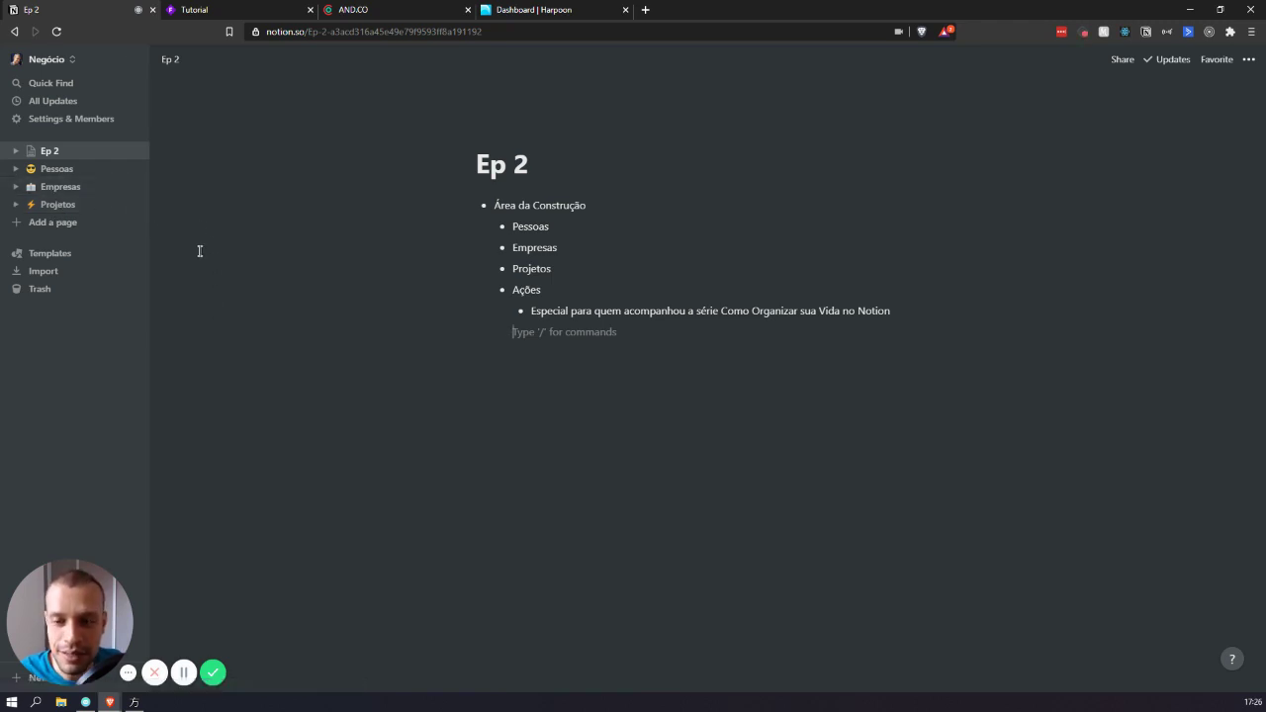
- Return to the Projetos database, narrow the sidebar, and show the workspace list
click(60, 204)
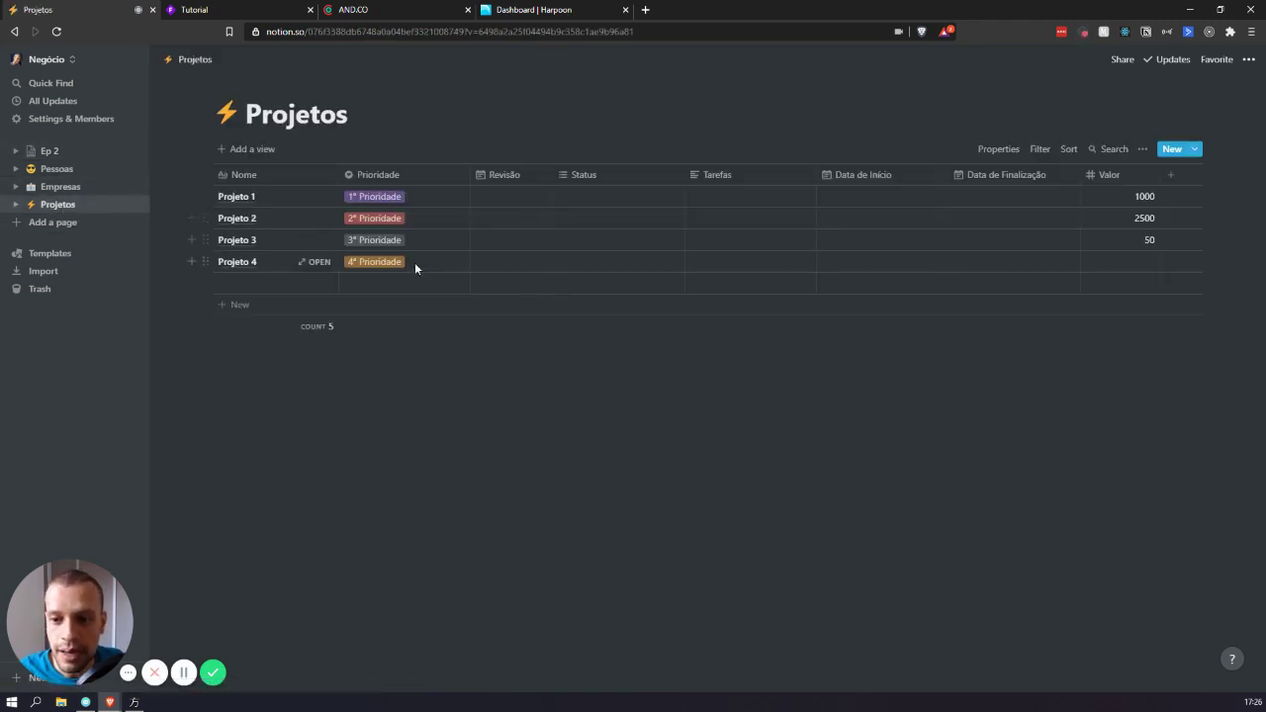
drag(679, 505, 201, 92)
click(645, 374)
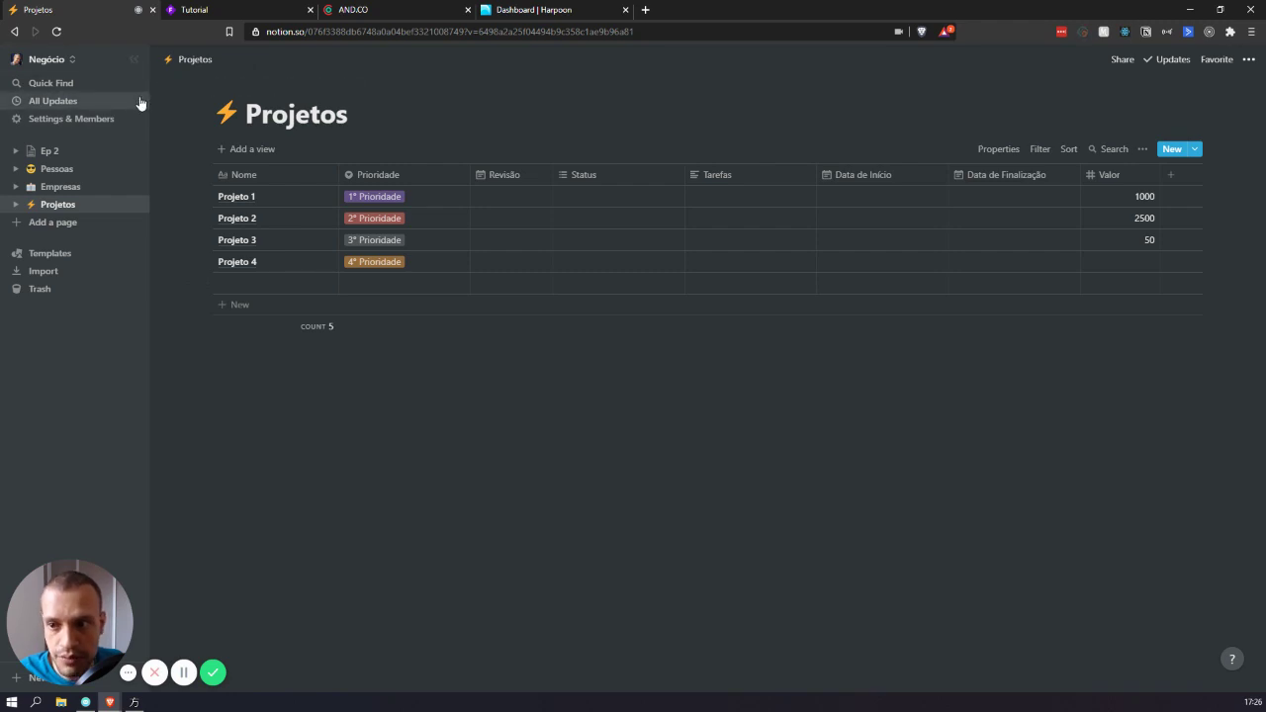
drag(147, 96, 150, 200)
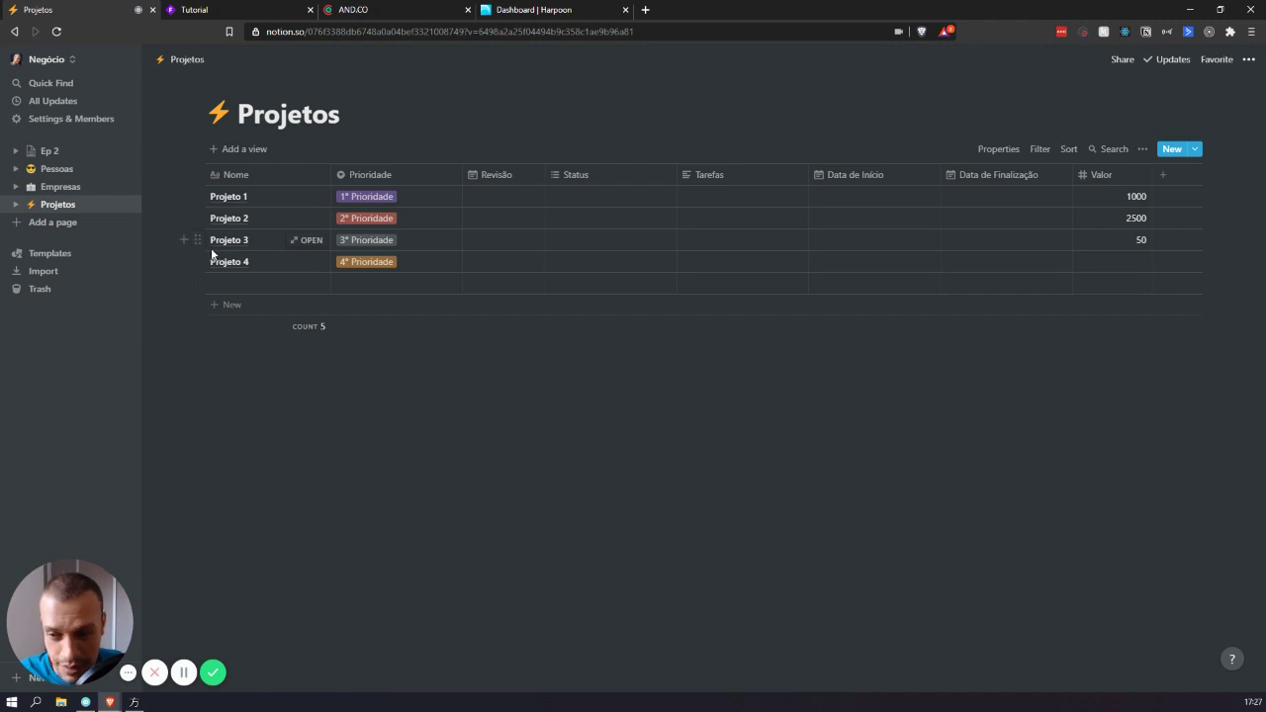
click(61, 59)
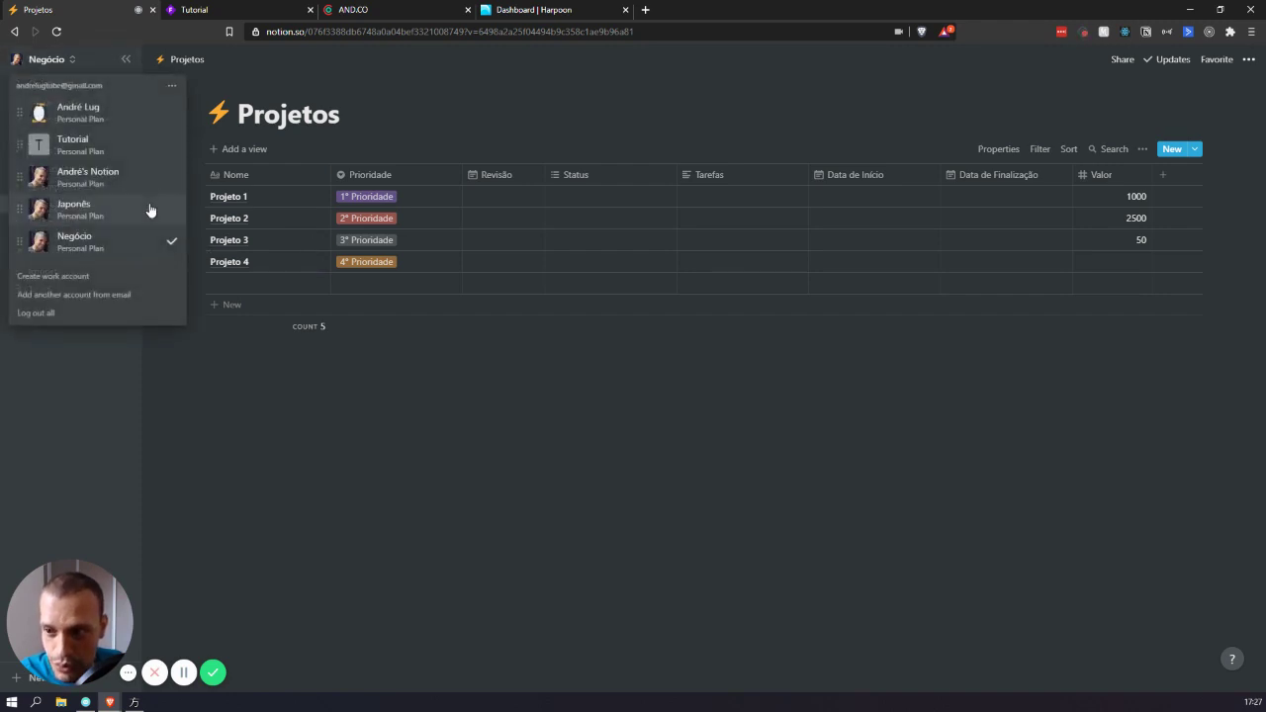
- Switch to Tutorial, open Construção's Projetos database, and add a new private page
click(118, 149)
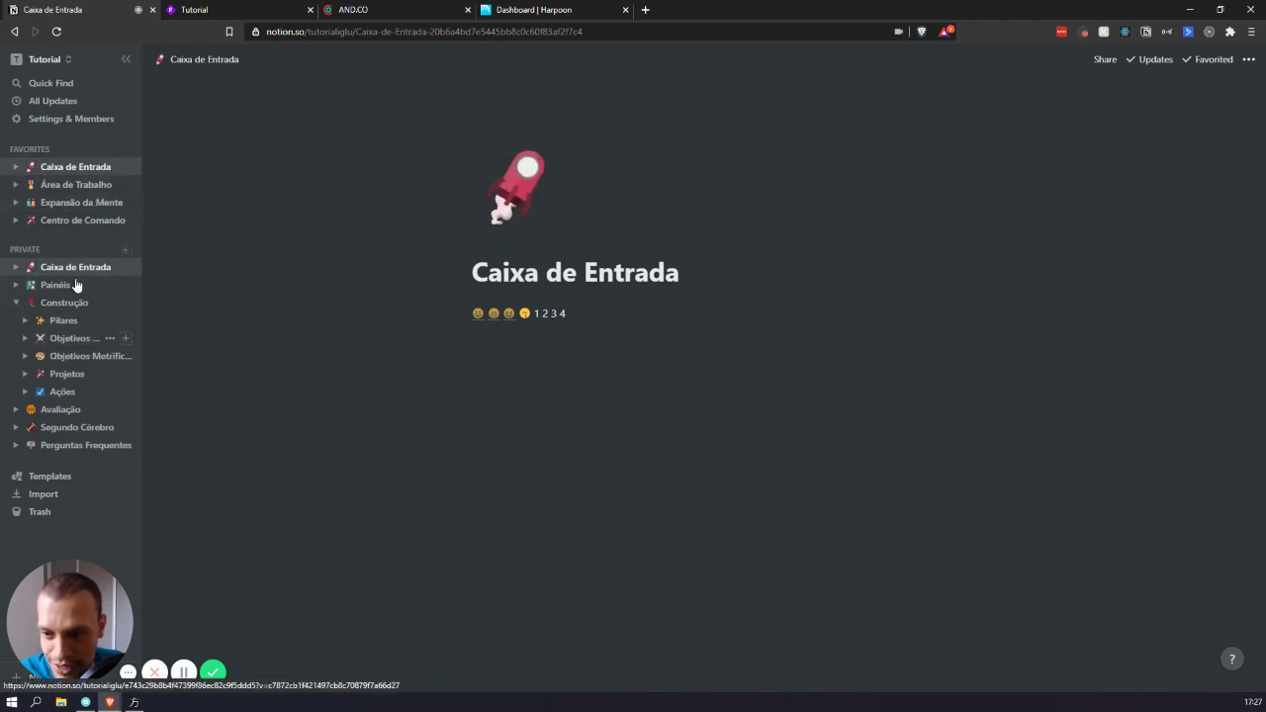
click(16, 302)
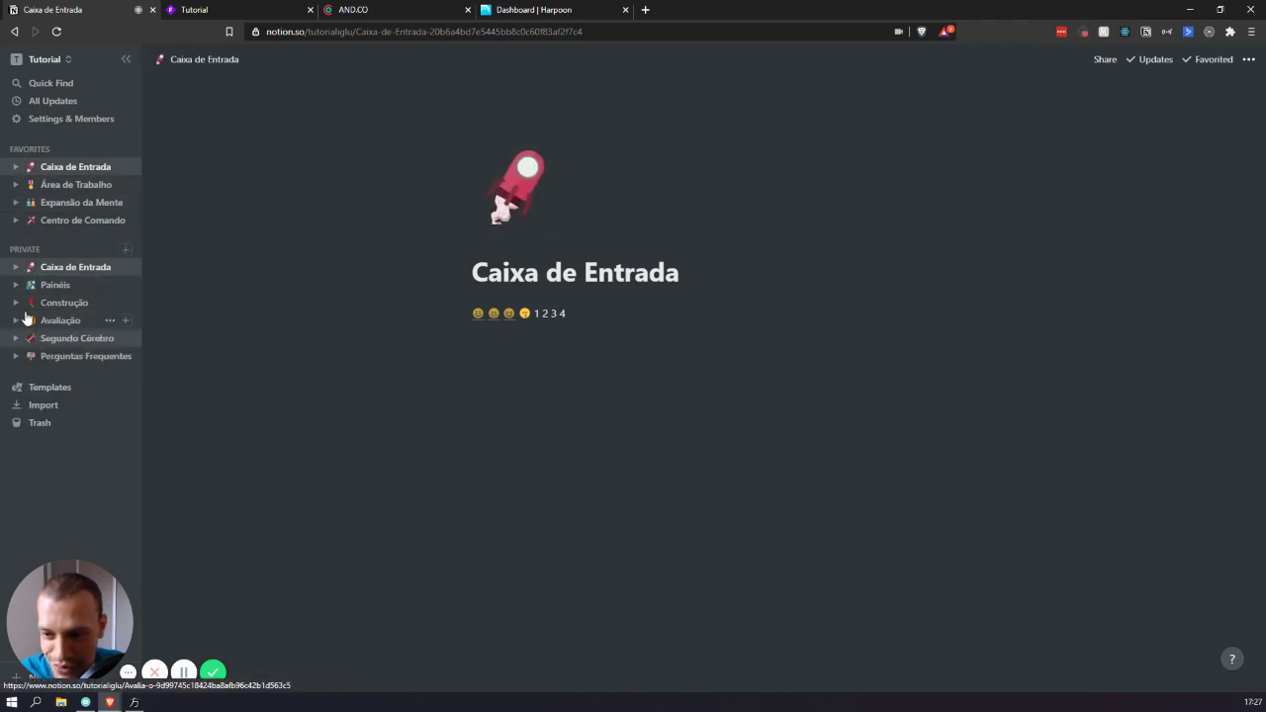
click(16, 304)
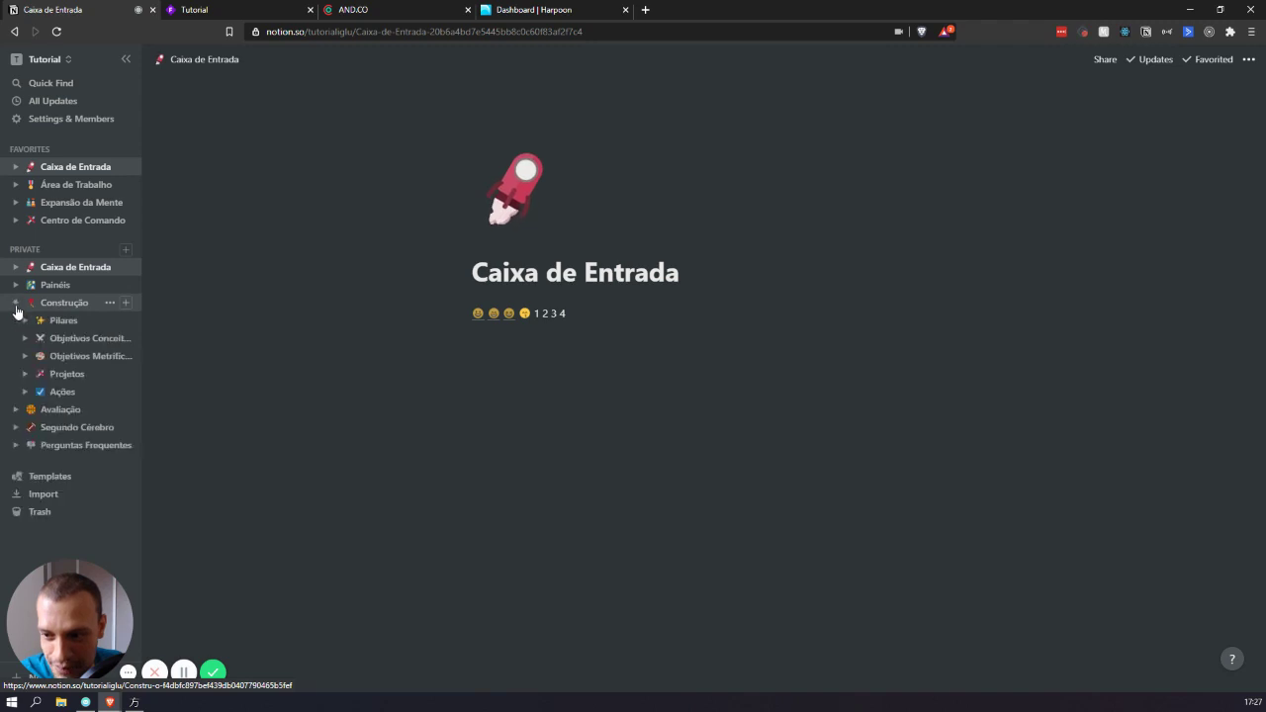
click(69, 374)
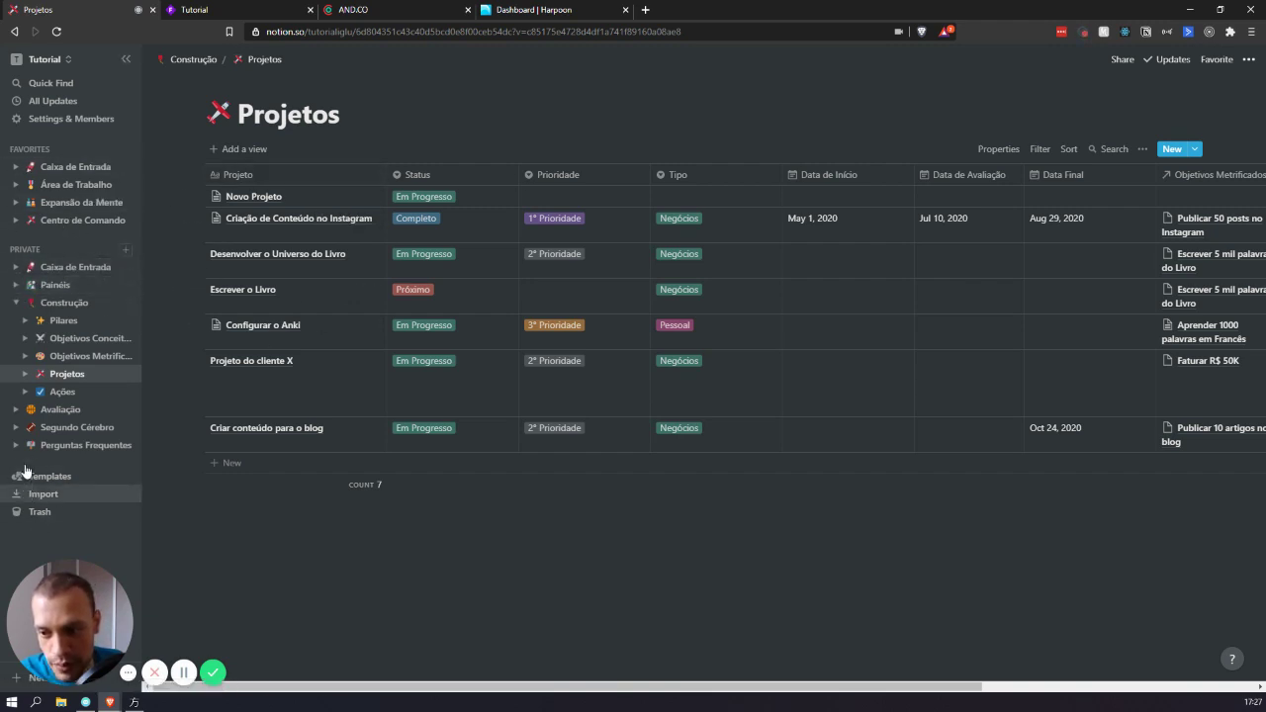
click(127, 253)
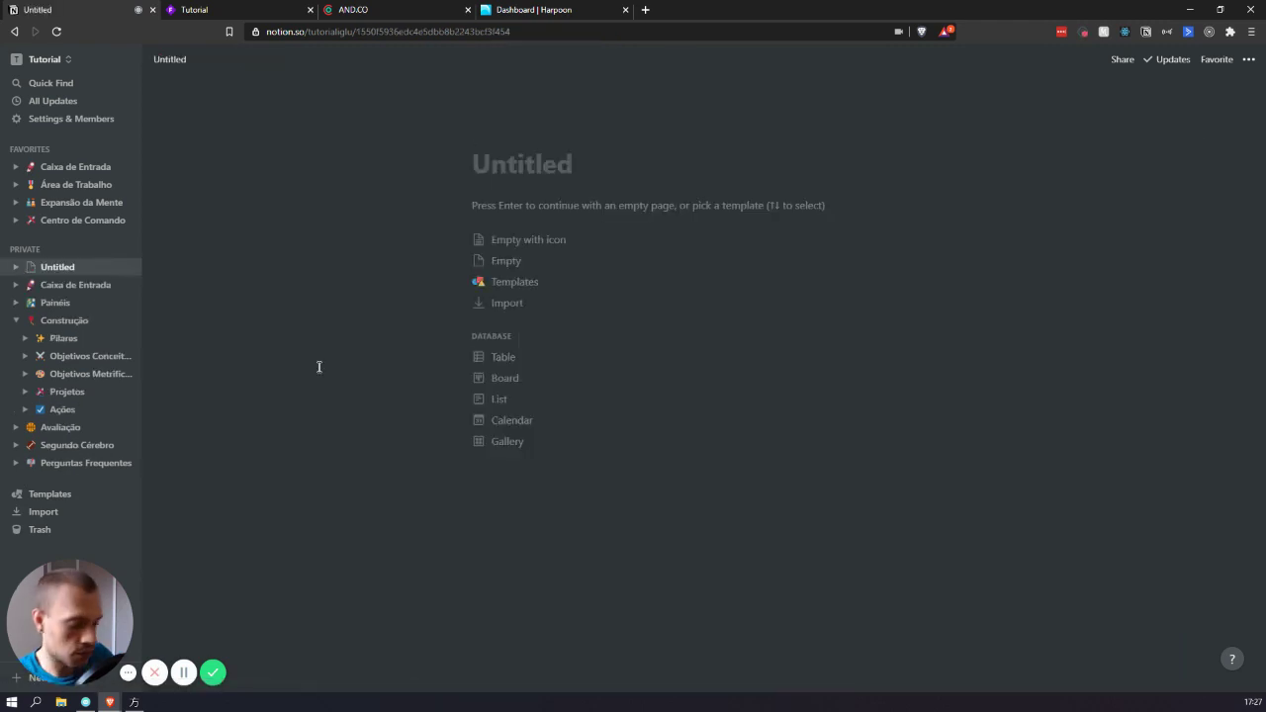
- Title the new page Empresas and give it the office-building emoji icon
text(Emr´pe)
key(BackSpace)
key(BackSpace)
key(BackSpace)
key(BackSpace)
text(p´r)
text(esas)
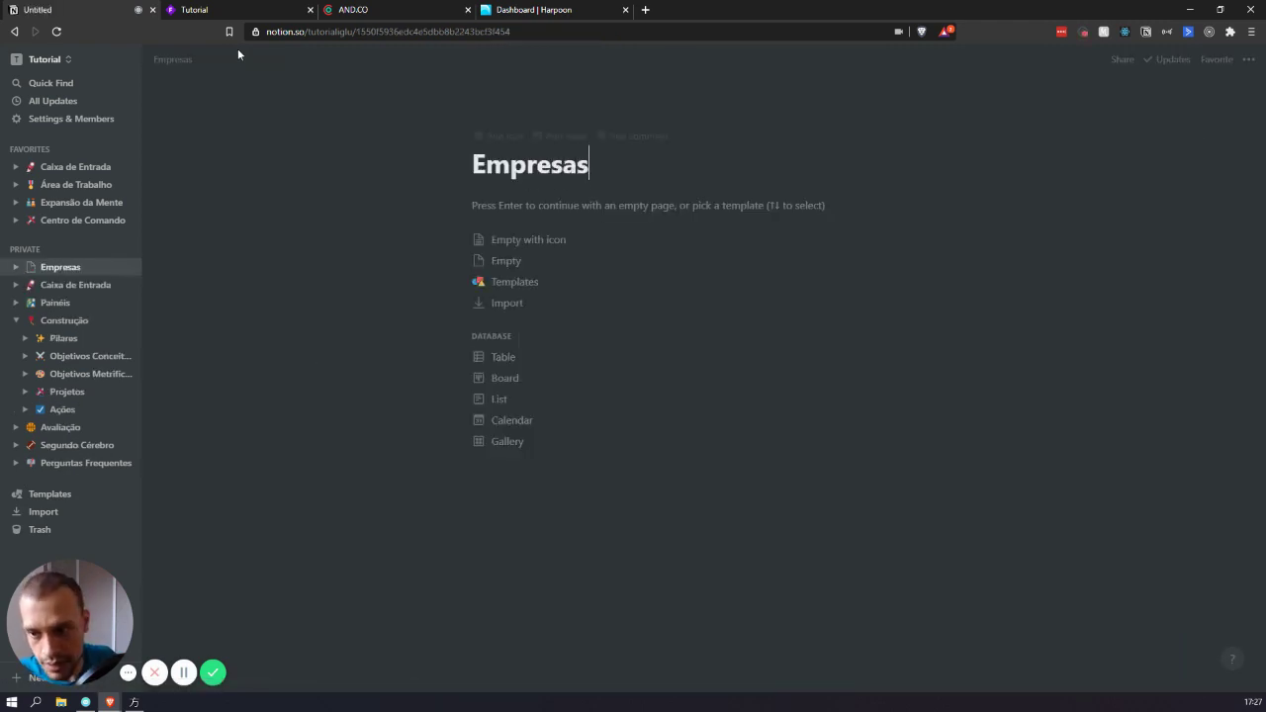
click(502, 145)
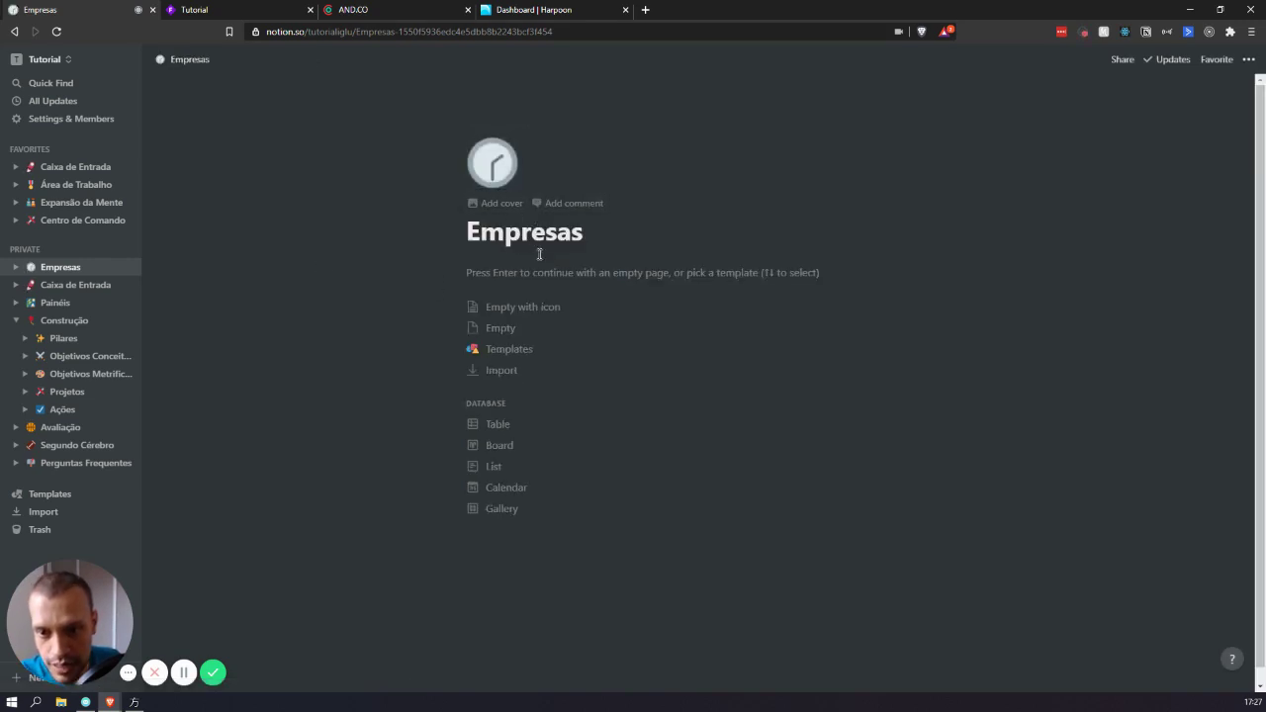
click(489, 170)
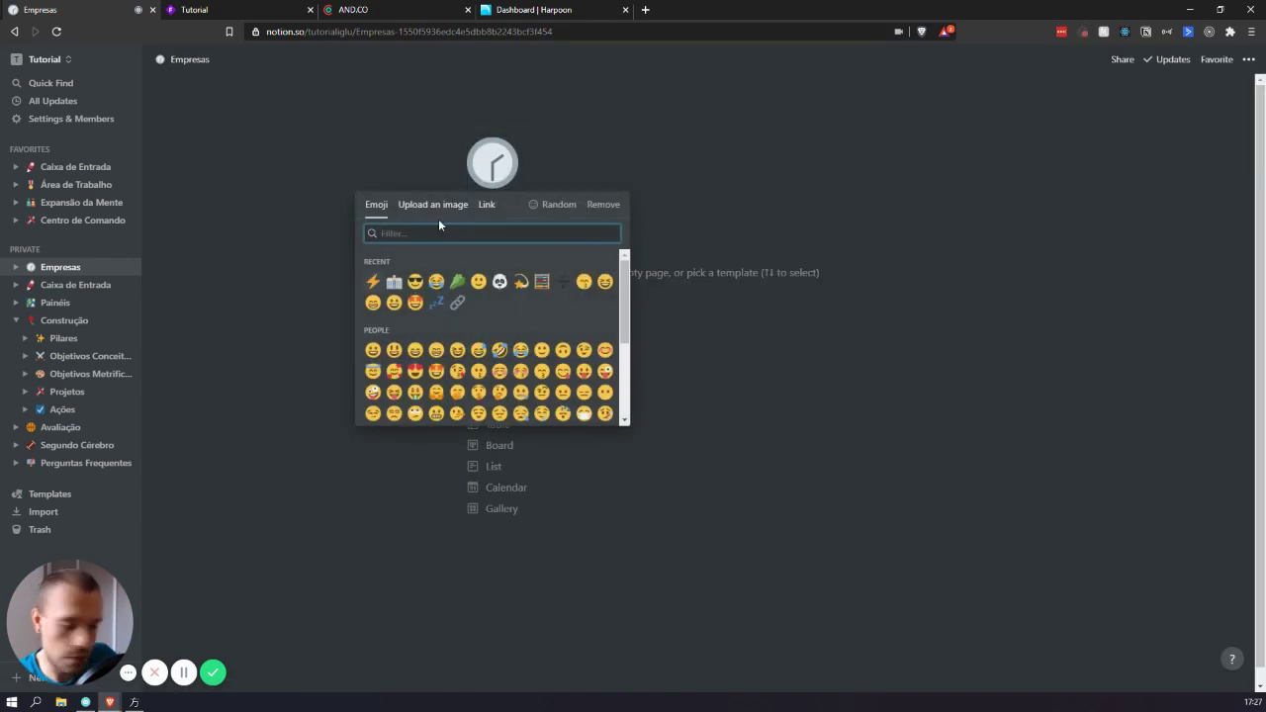
click(393, 282)
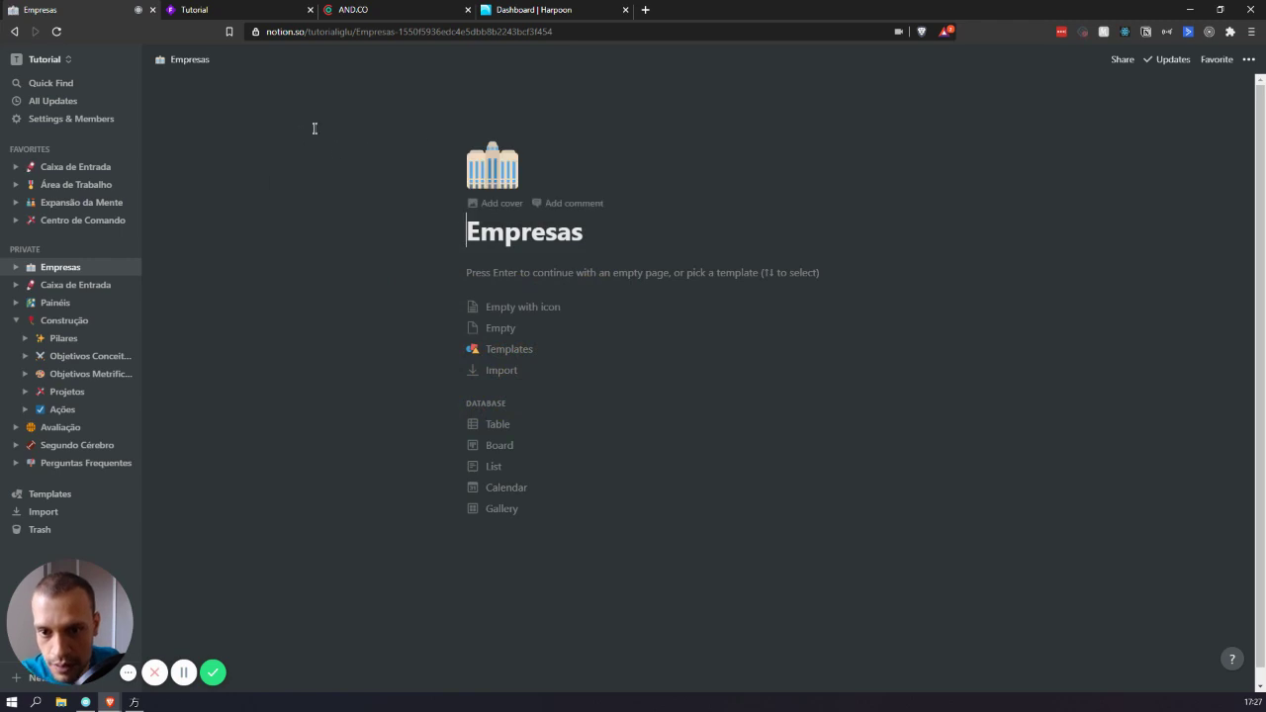
- Make Empresas a table database with its Name column renamed Nome, then return to Projetos
click(499, 428)
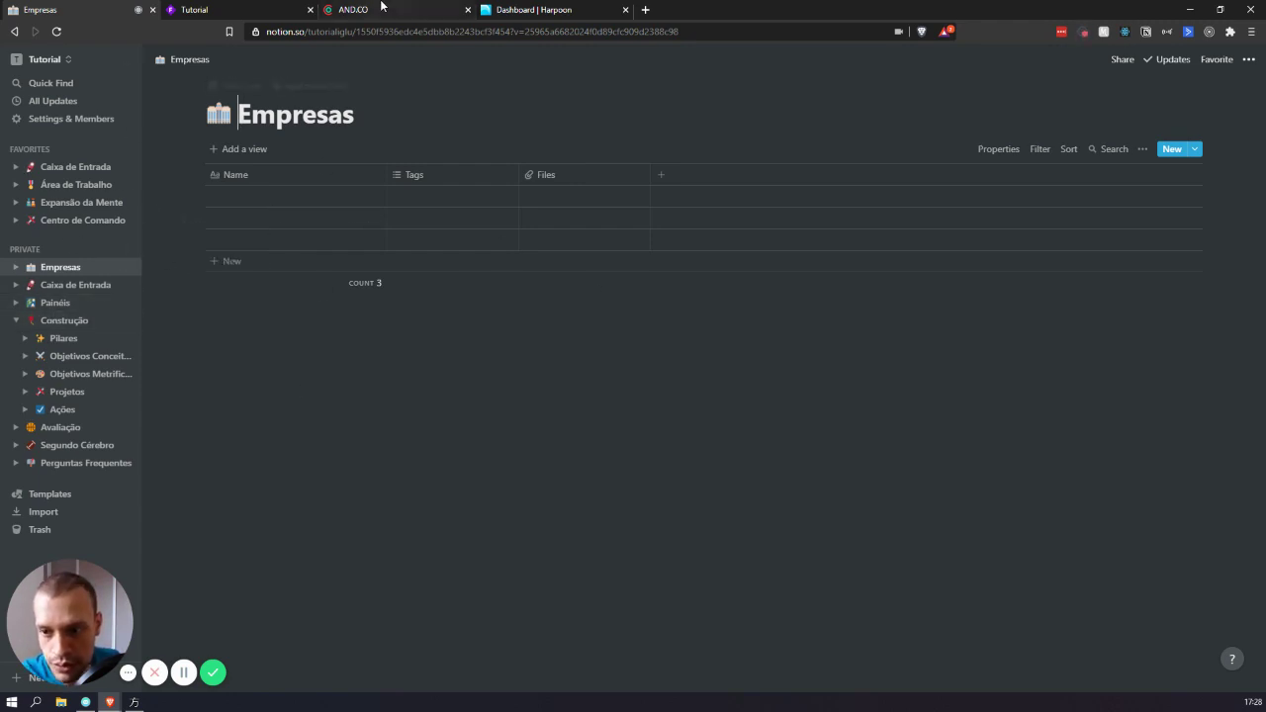
click(264, 174)
text(Nome)
key(Return)
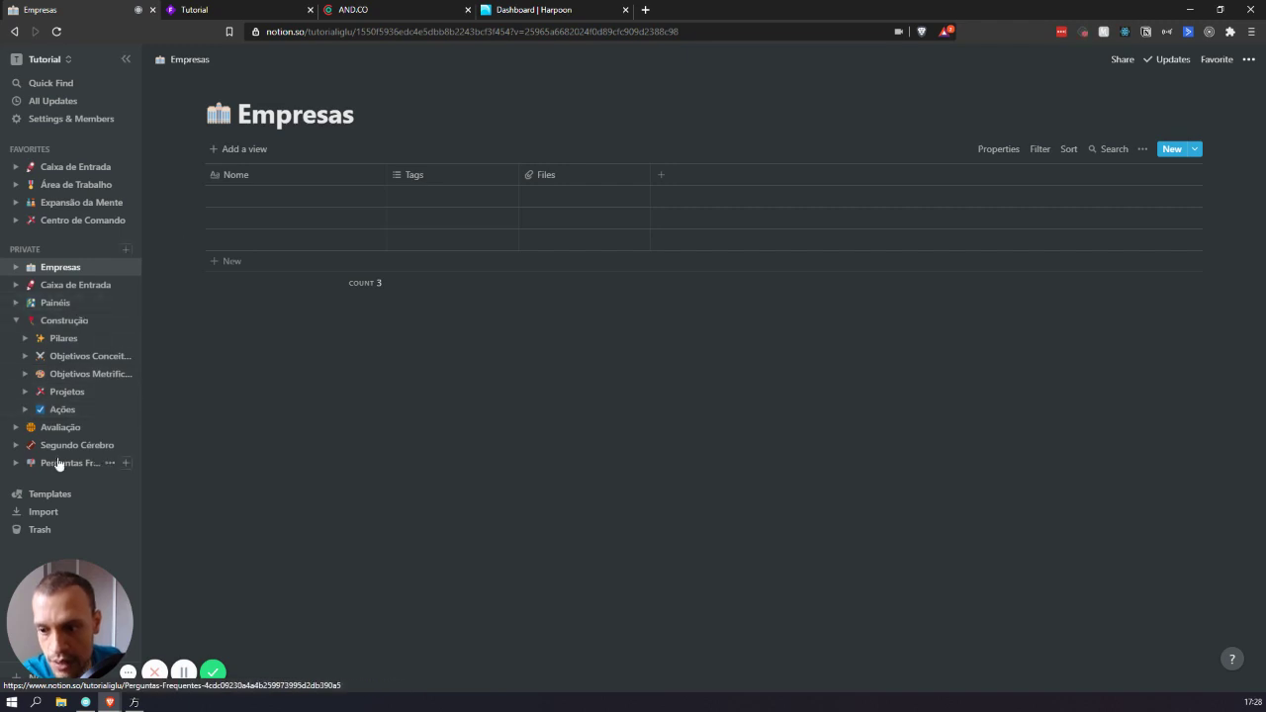
click(68, 392)
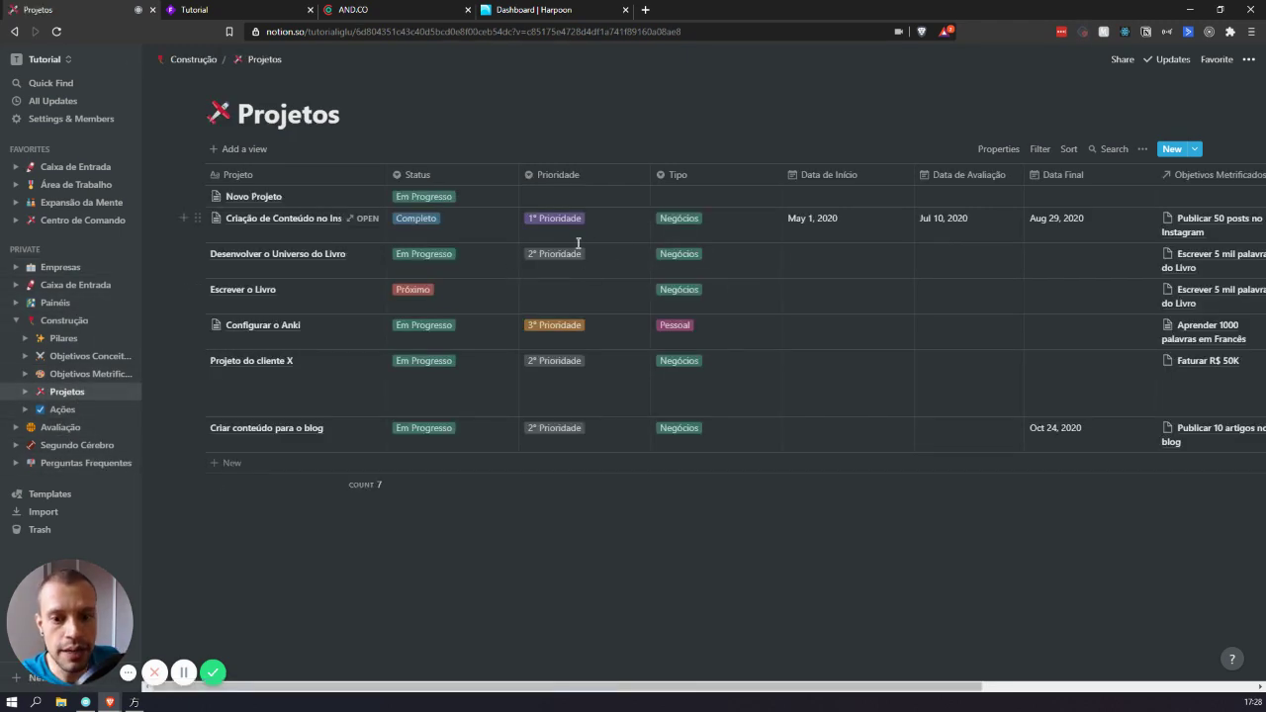
- Add an Empresa relation property to Projetos pointing to the Empresas database
scroll(580, 243, right, 4)
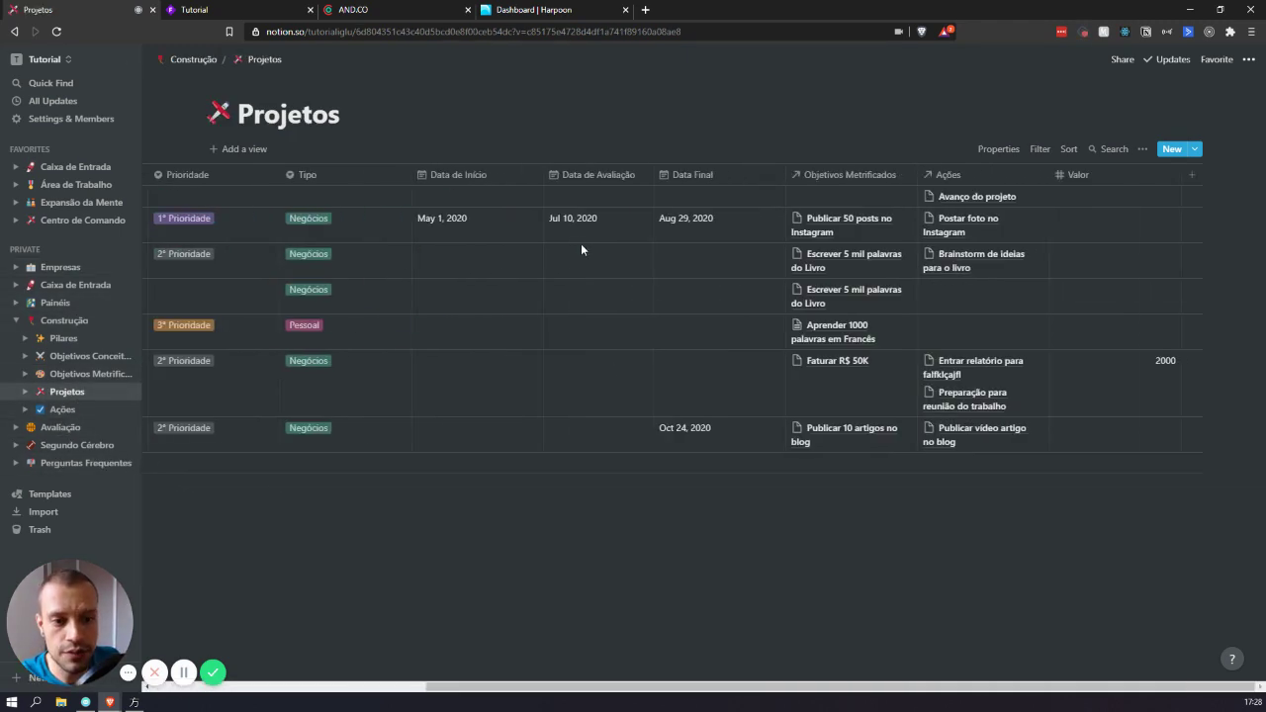
click(1193, 178)
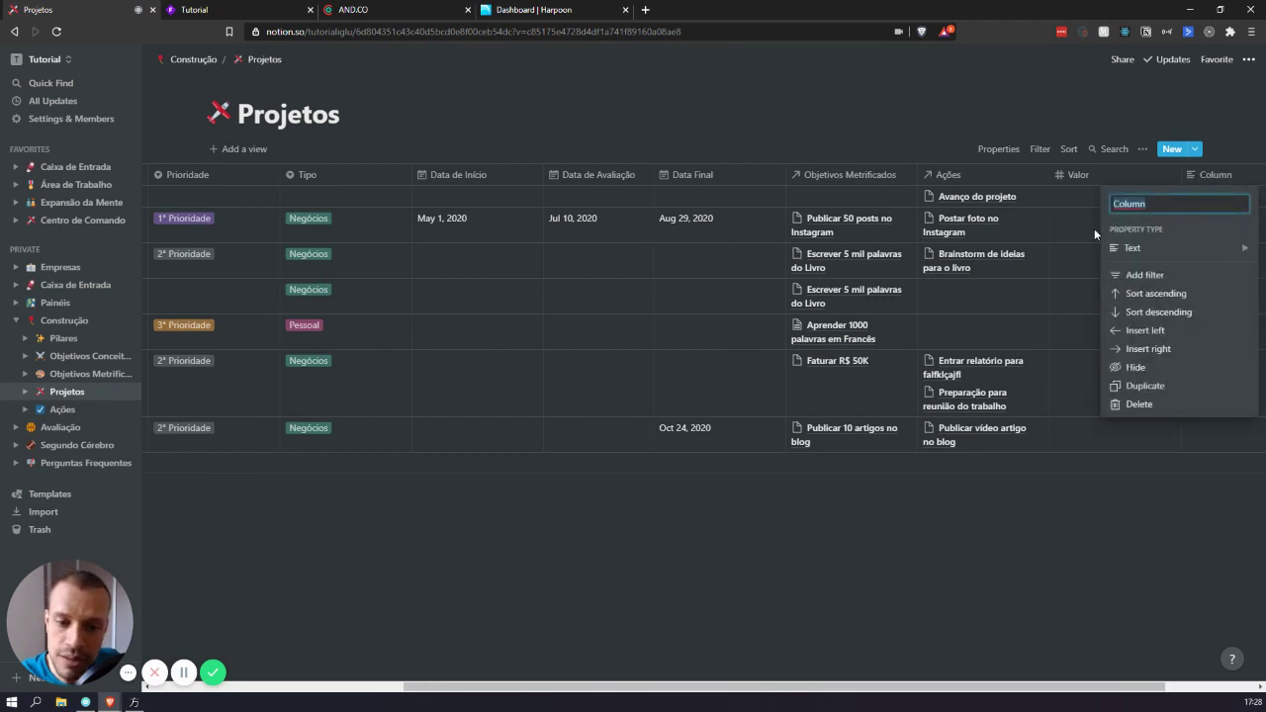
text(Empresa)
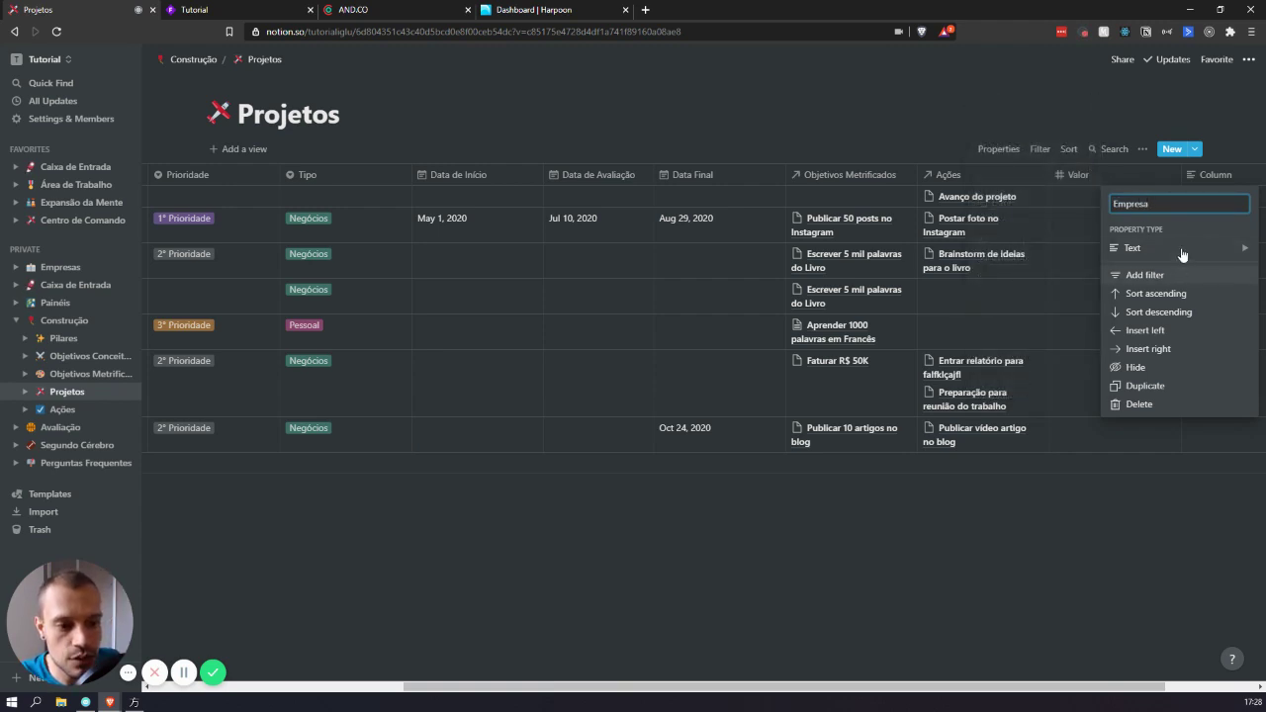
mouse_move(1130, 257)
click(1019, 380)
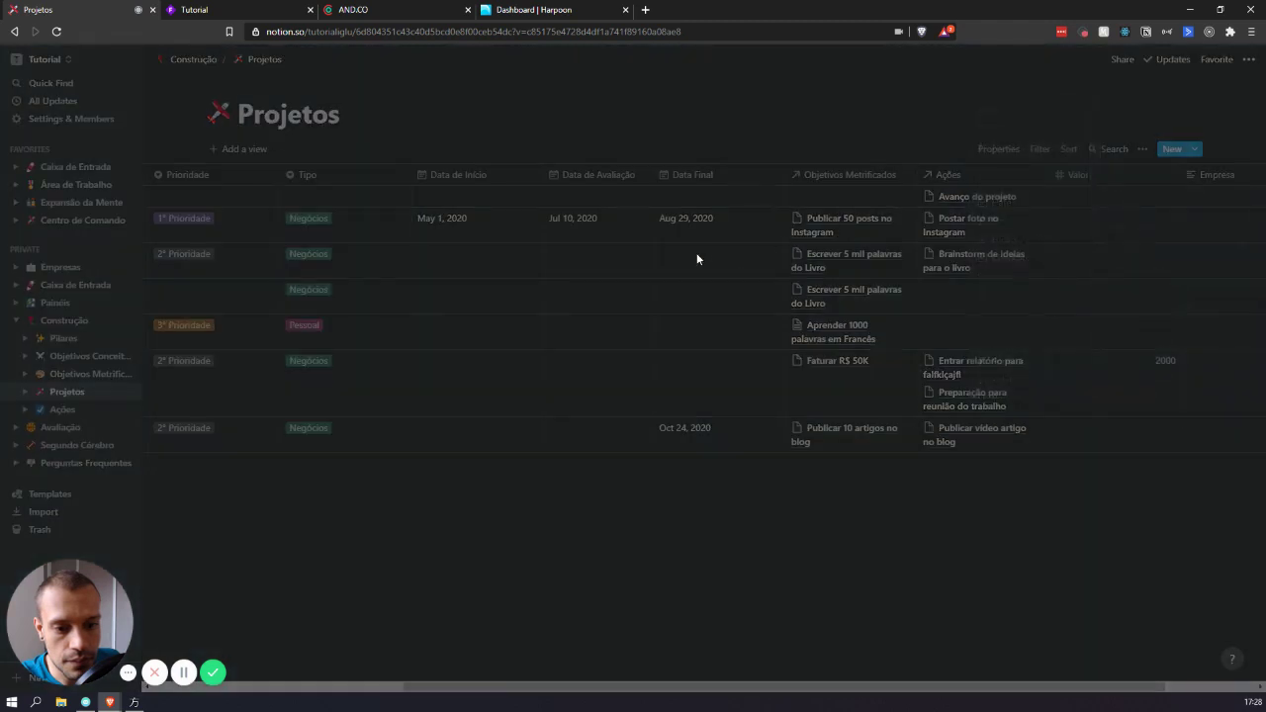
click(630, 380)
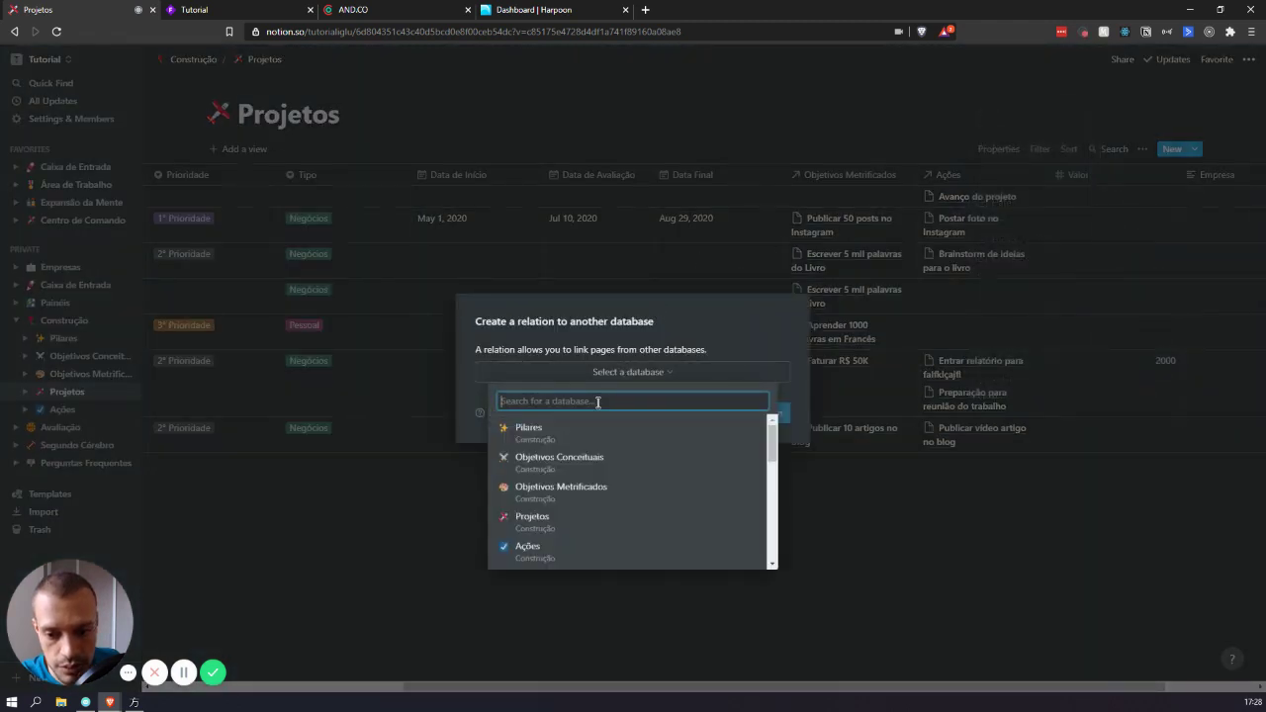
text(empres)
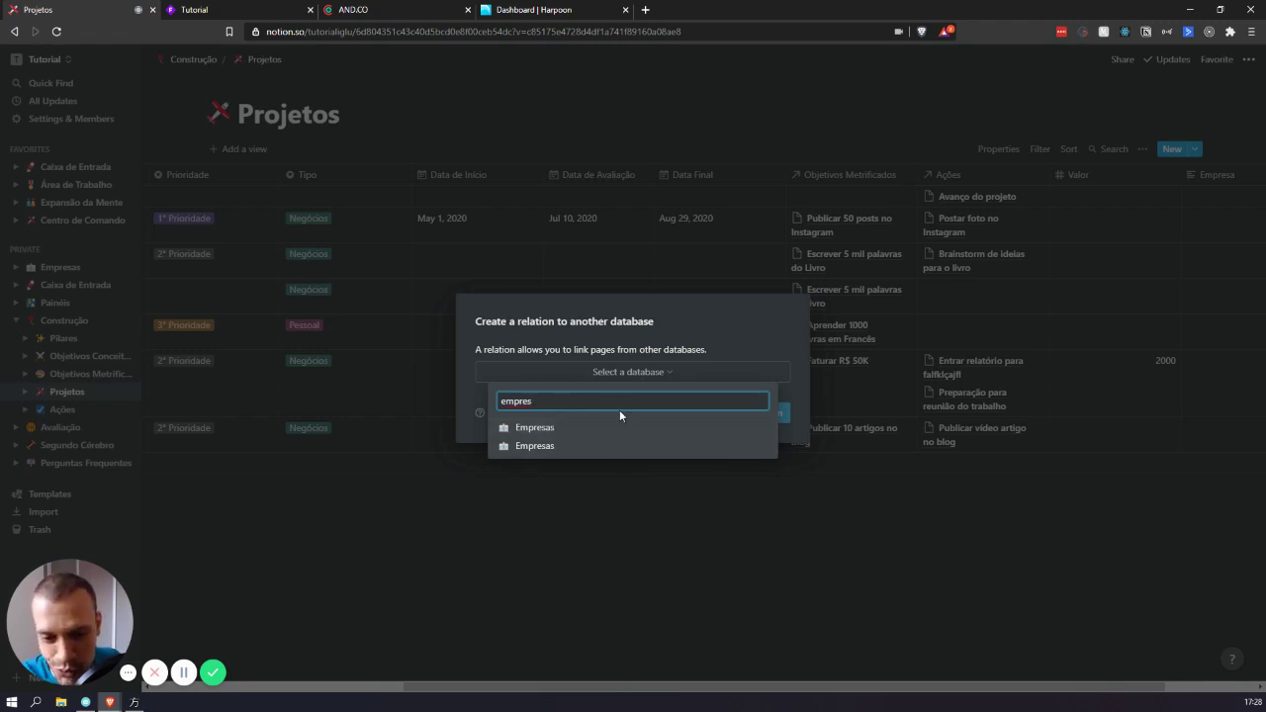
click(619, 428)
click(752, 413)
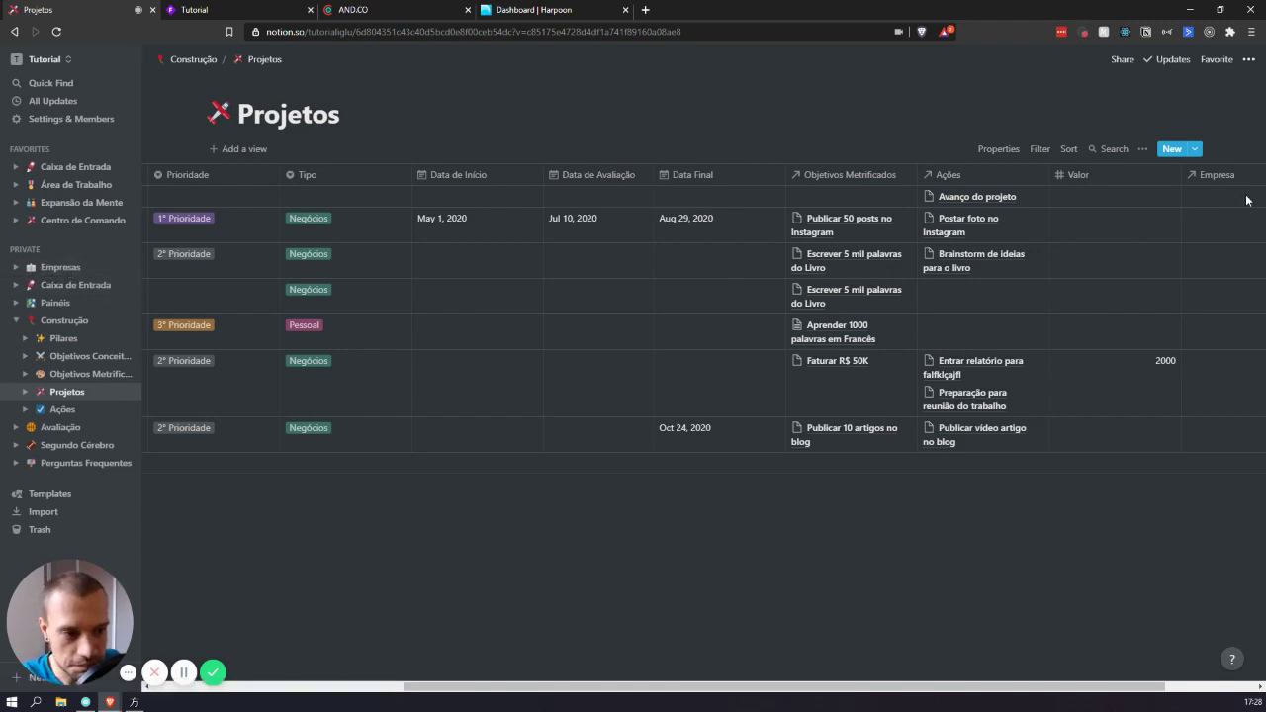
scroll(1064, 195, right, 3)
- Give Novo Projeto the Tipo tag Iglu, leaving its Empresa unlinked
click(1096, 196)
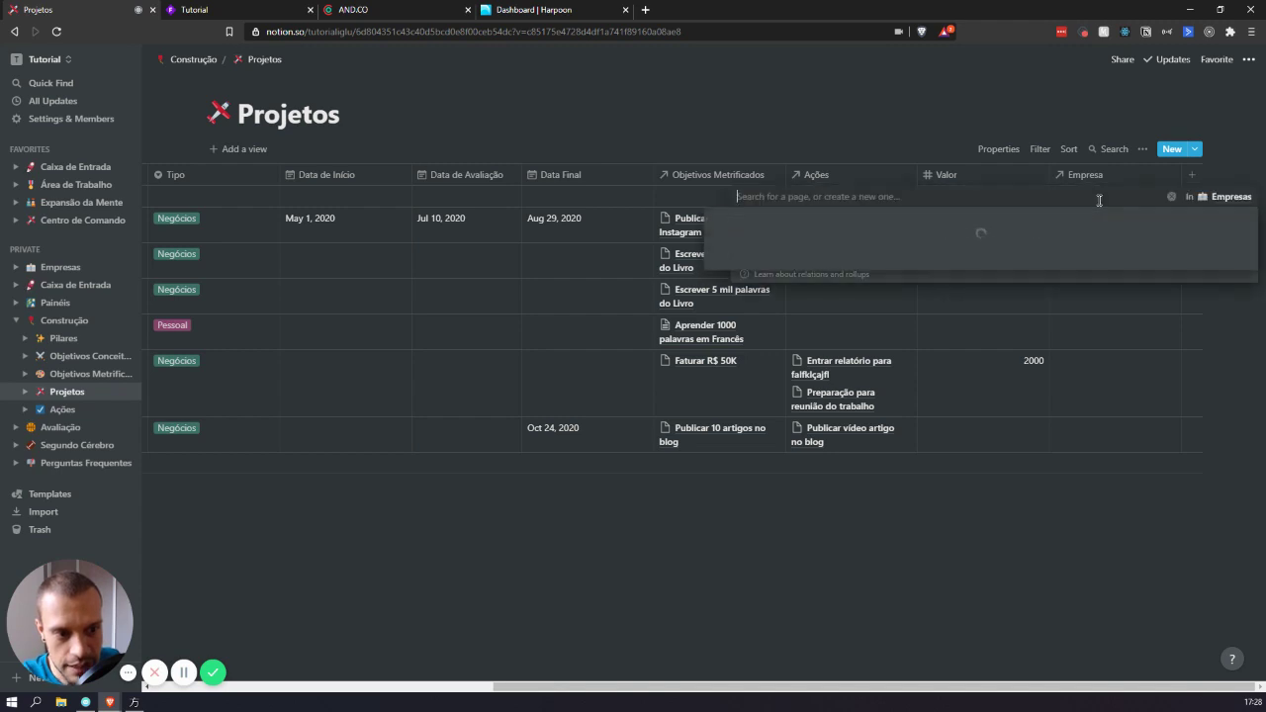
key(Escape)
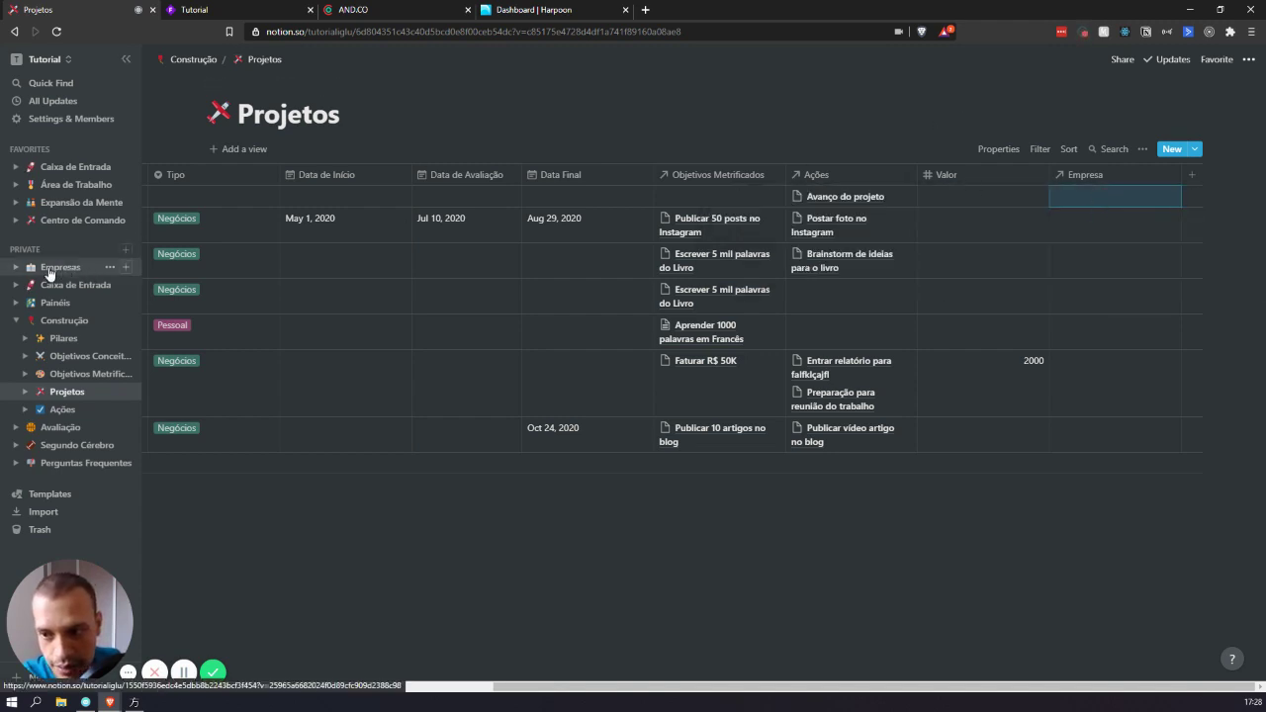
scroll(316, 228, left, 5)
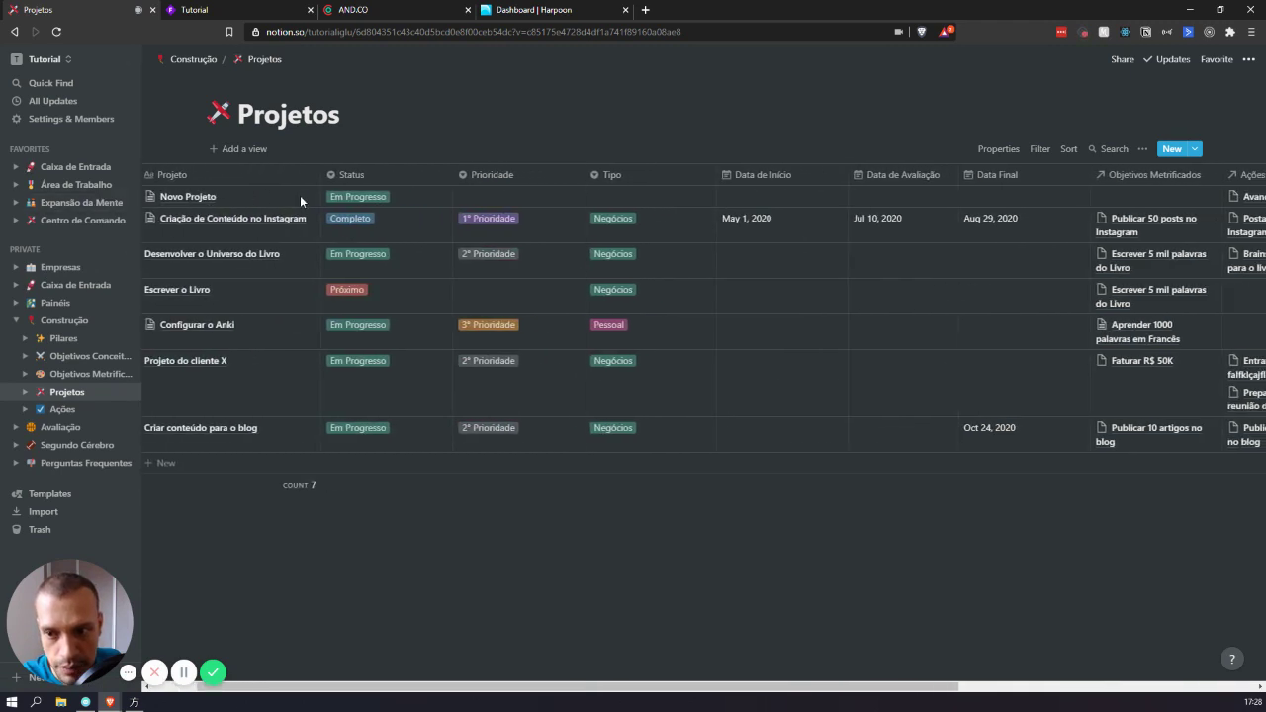
scroll(297, 197, right, 5)
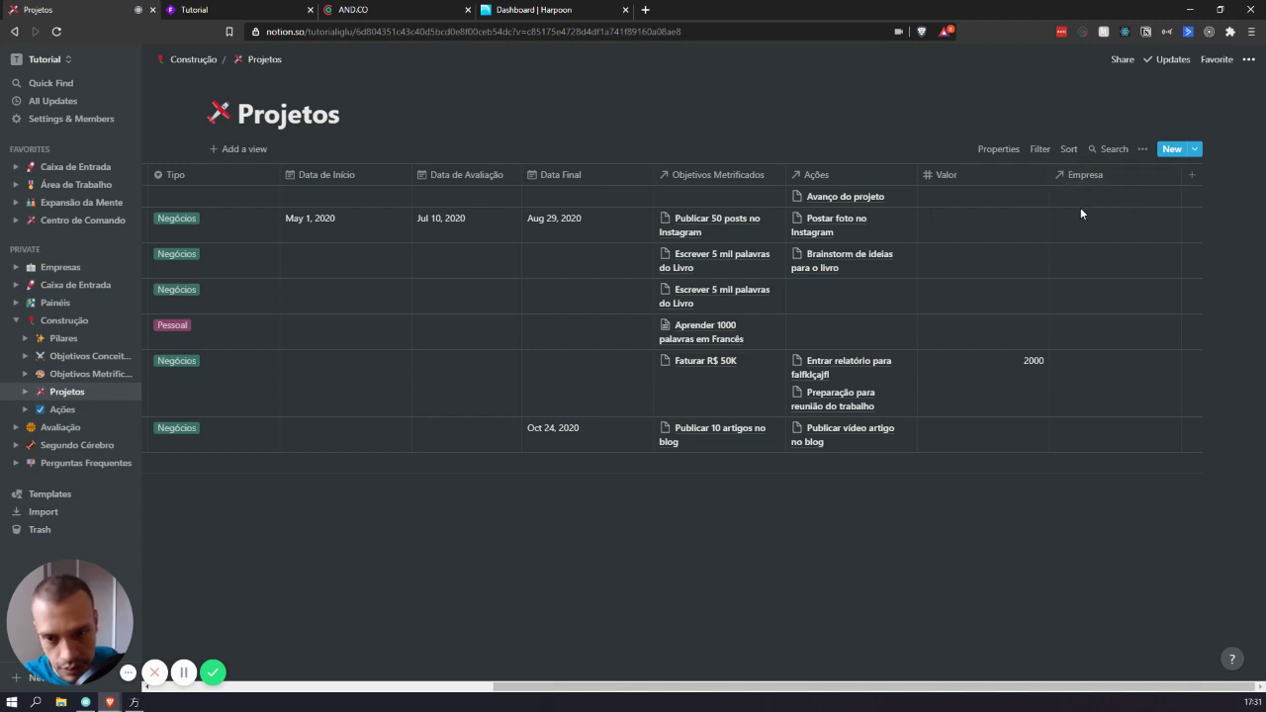
scroll(1057, 199, left, 5)
scroll(422, 214, left, 1)
click(662, 193)
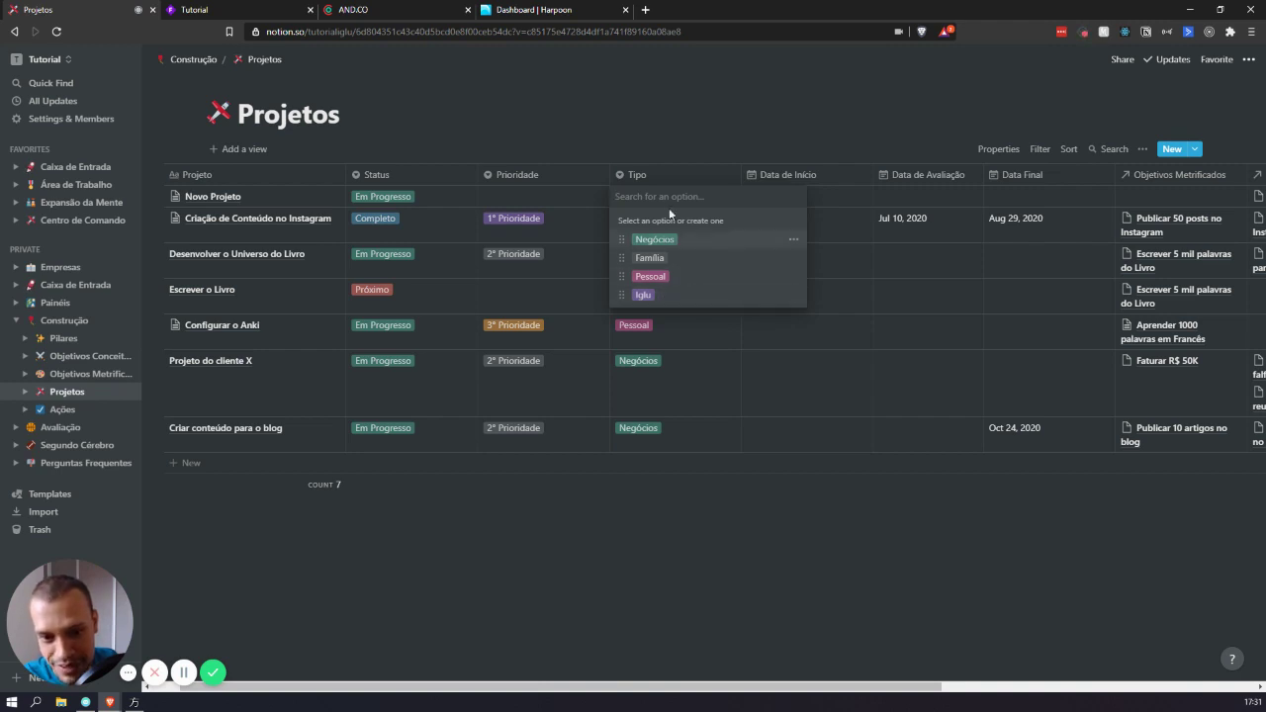
click(679, 295)
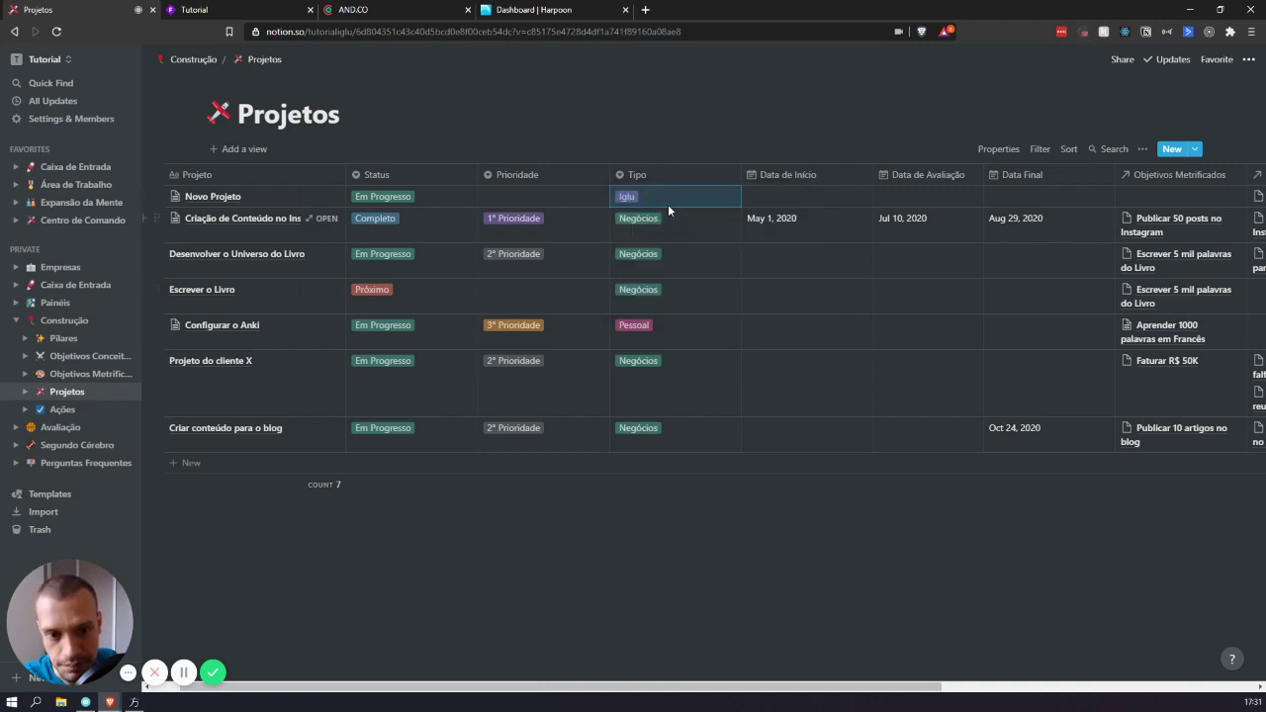
click(649, 198)
key(Escape)
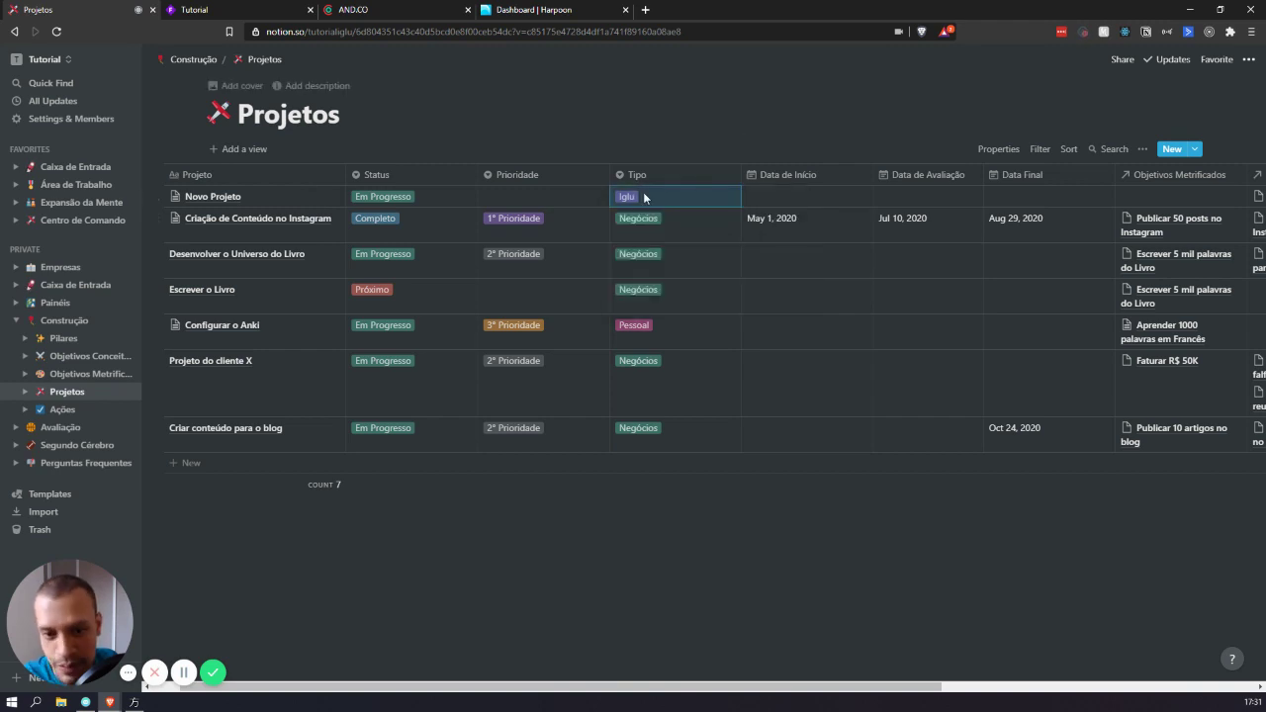
- Narrow the Valor and Empresa columns and add a Serviços multi-select property after Empresa
scroll(791, 188, right, 5)
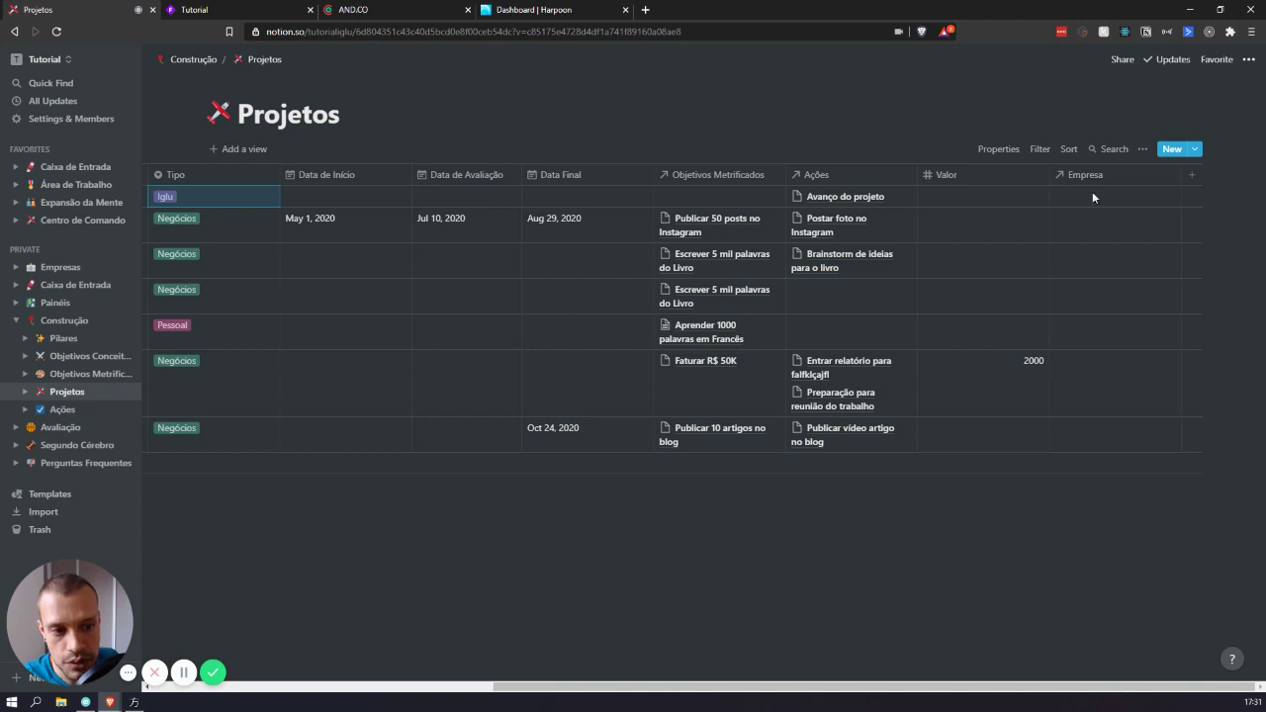
drag(1049, 176, 1003, 181)
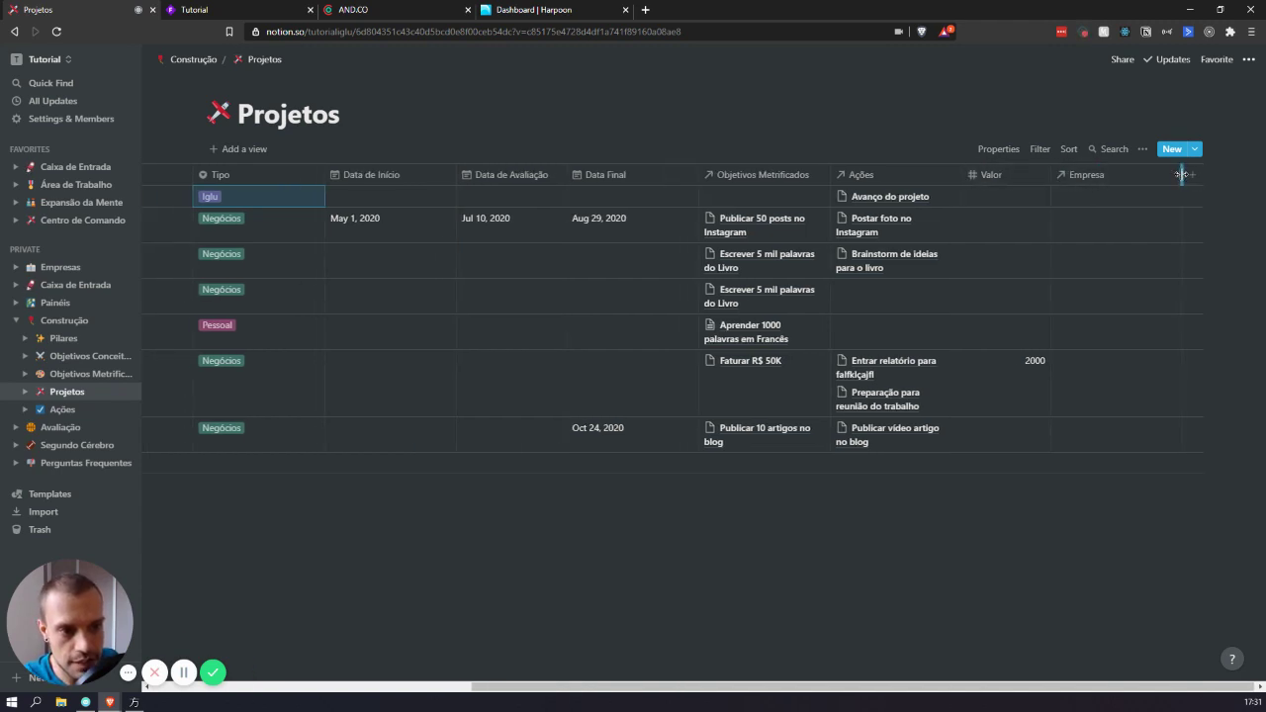
drag(1180, 175, 1138, 178)
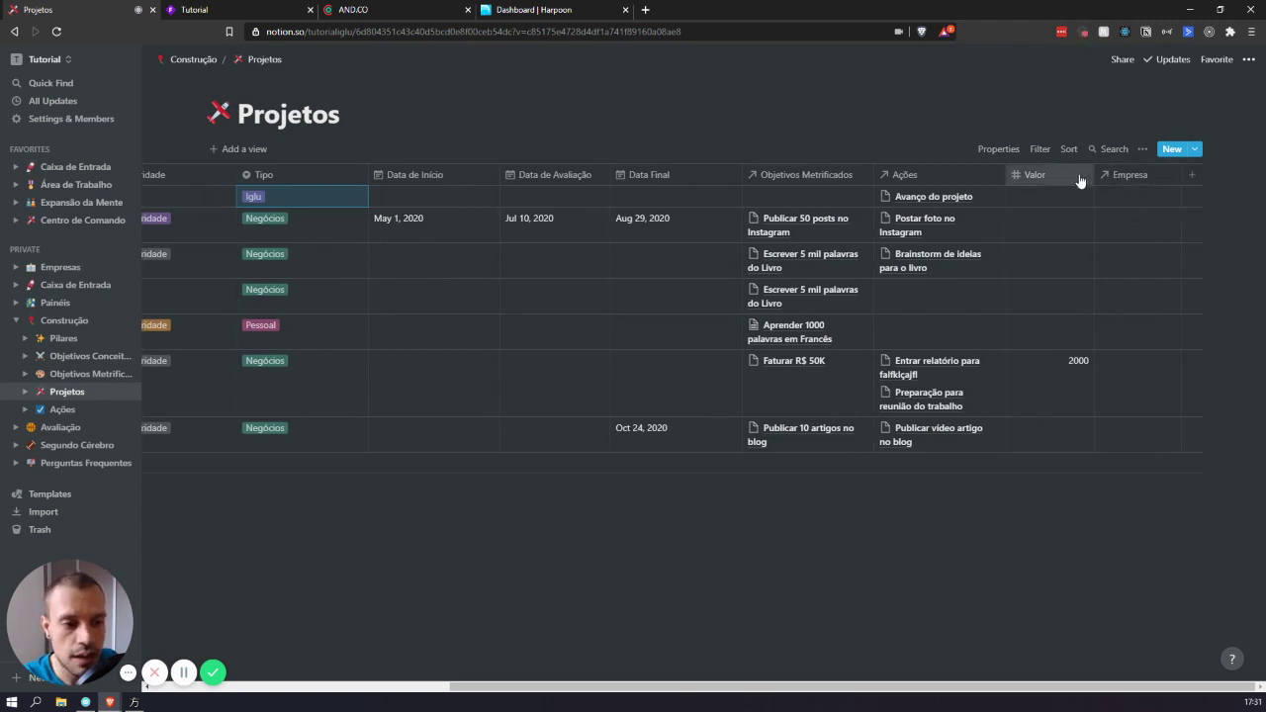
click(1192, 177)
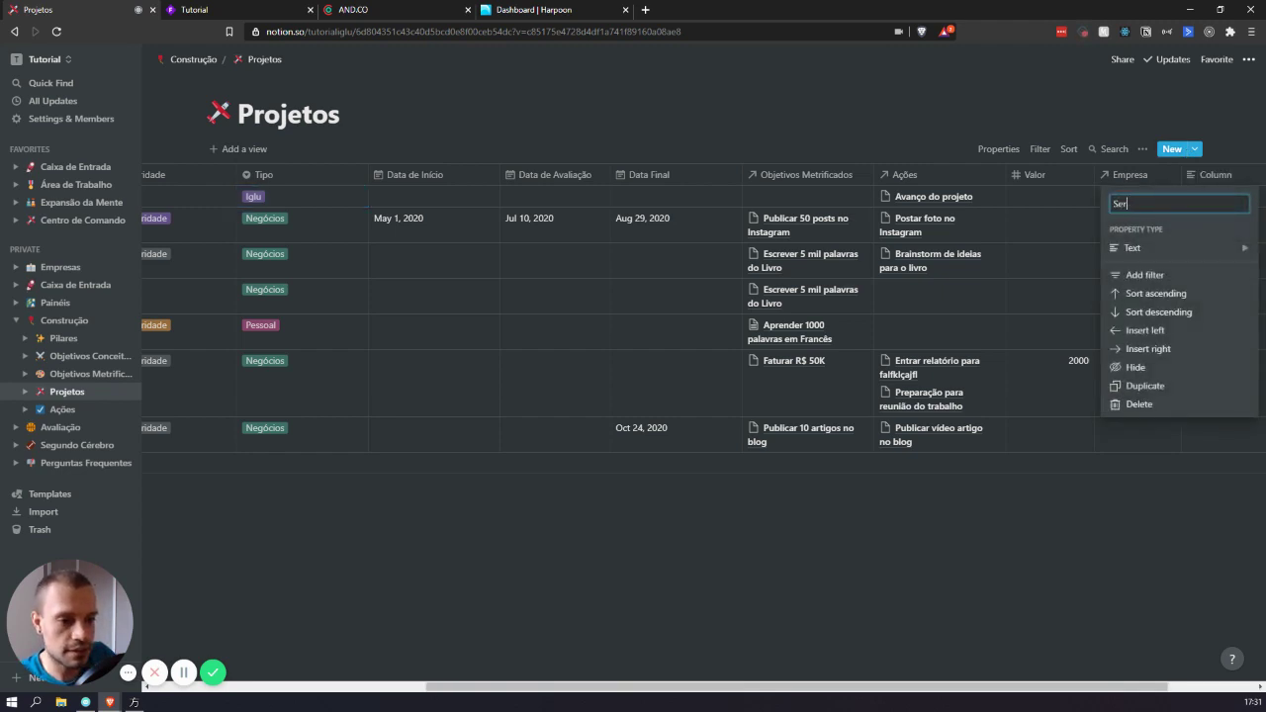
text(Serviços)
click(1200, 253)
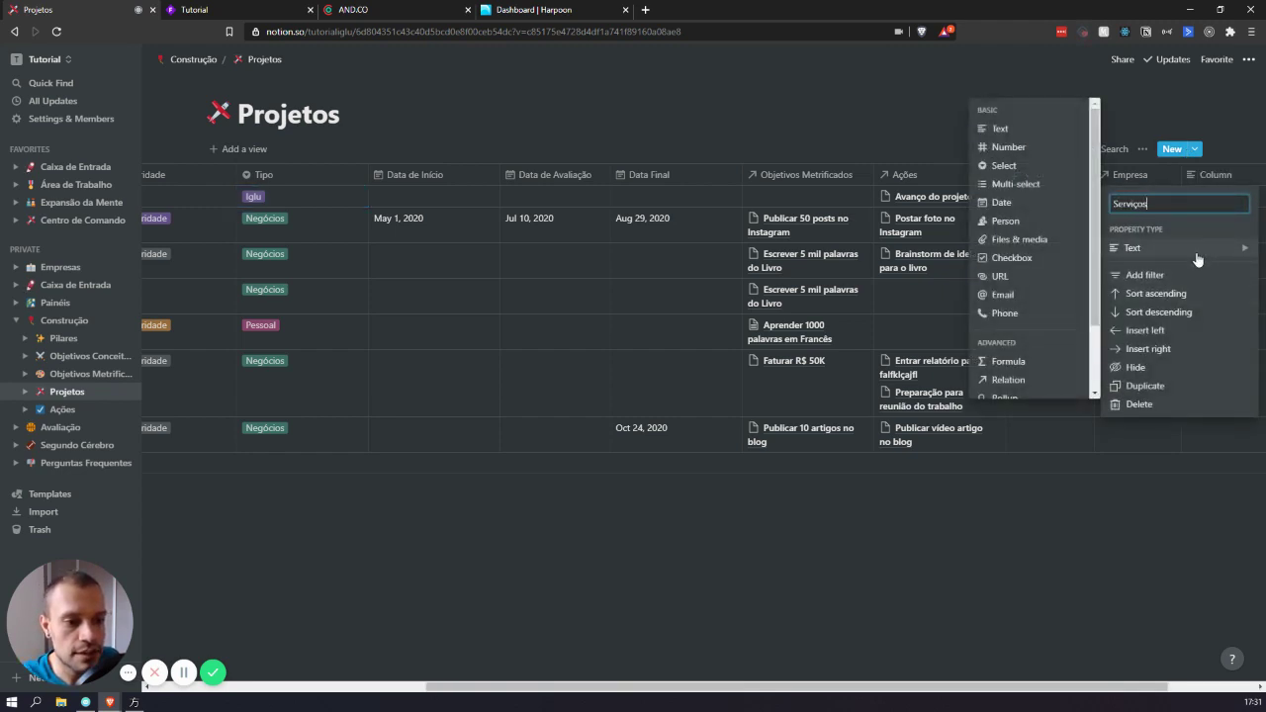
click(1029, 192)
- Tag Novo Projeto's Serviços with Site and Manutenção
click(1211, 198)
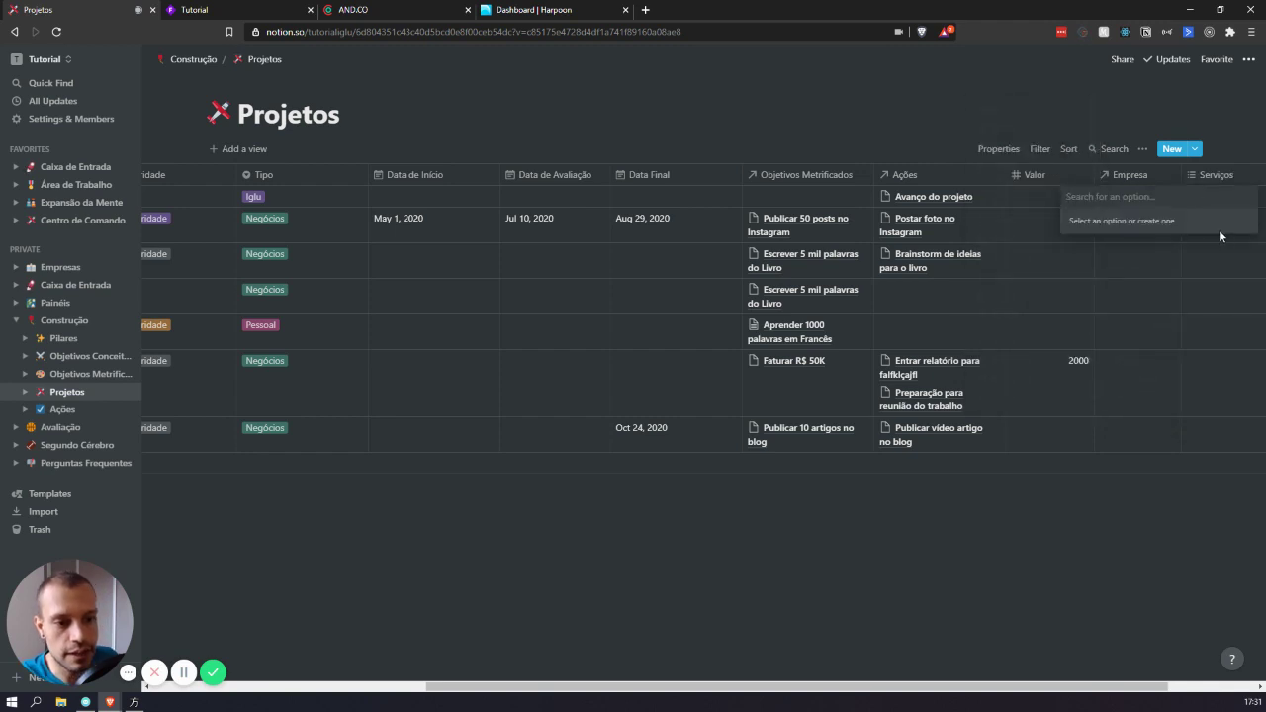
text(Site)
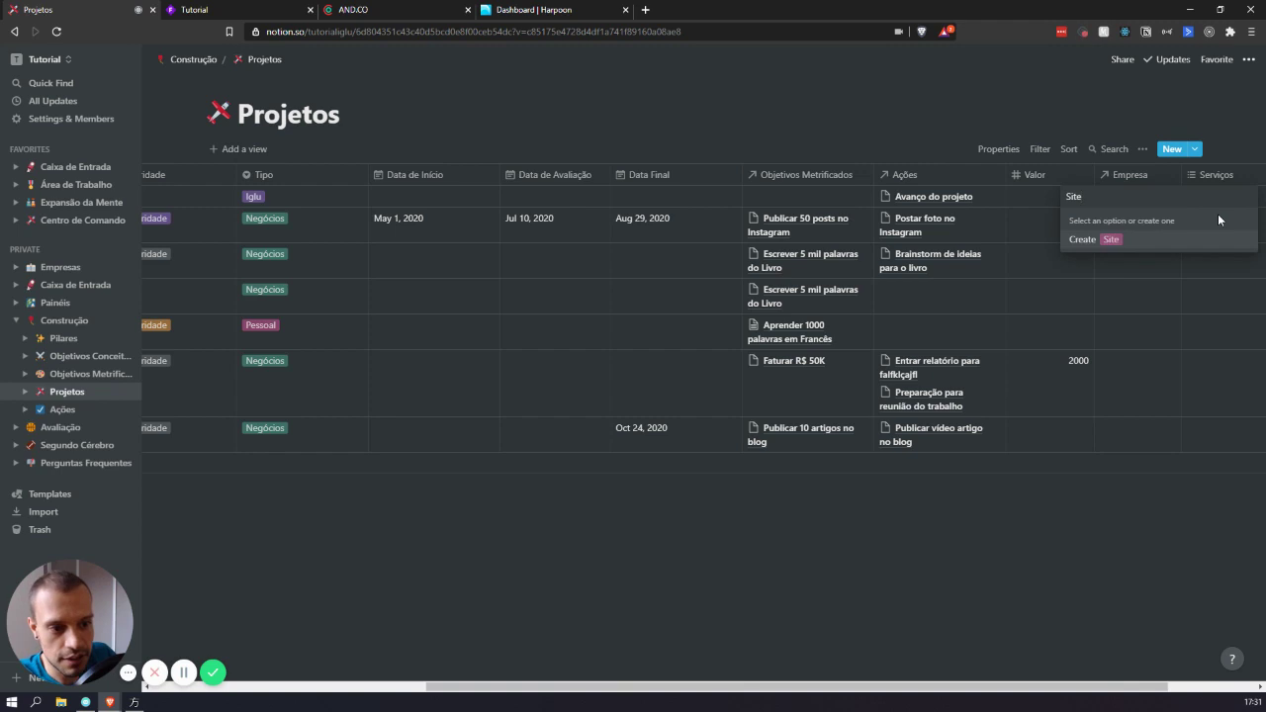
key(Return)
text(Manutenção)
key(Return)
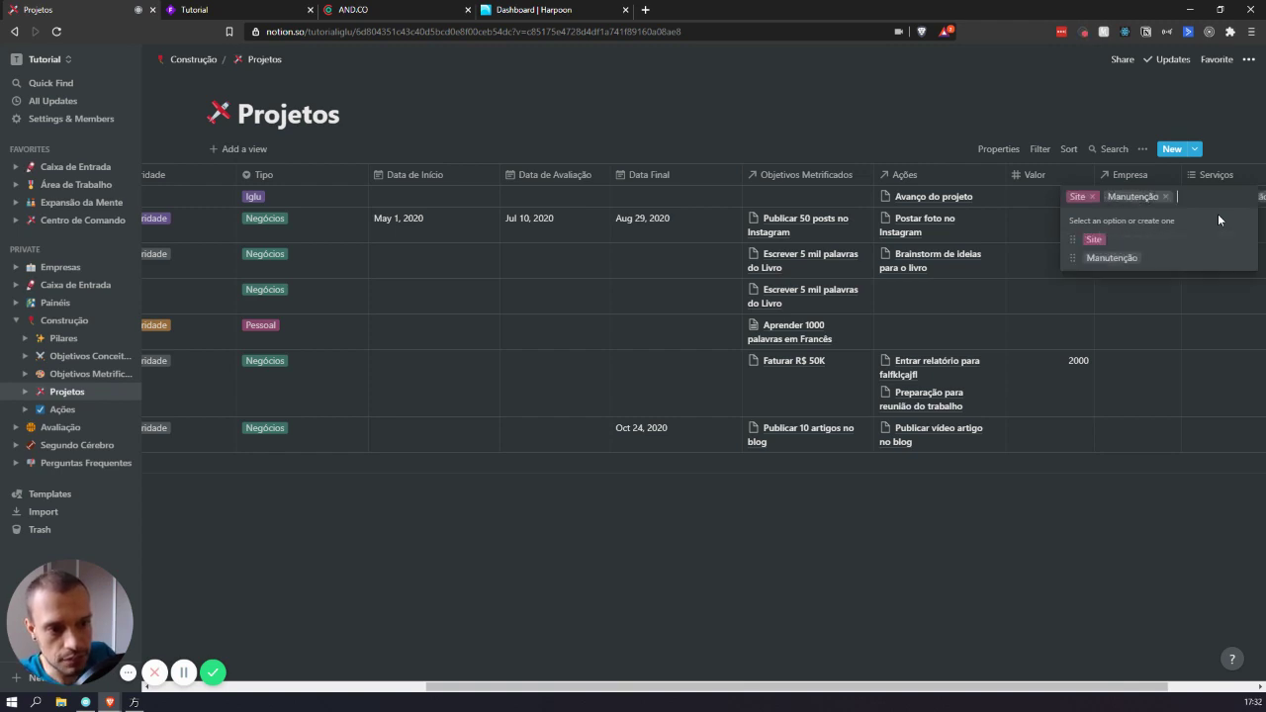
click(1045, 250)
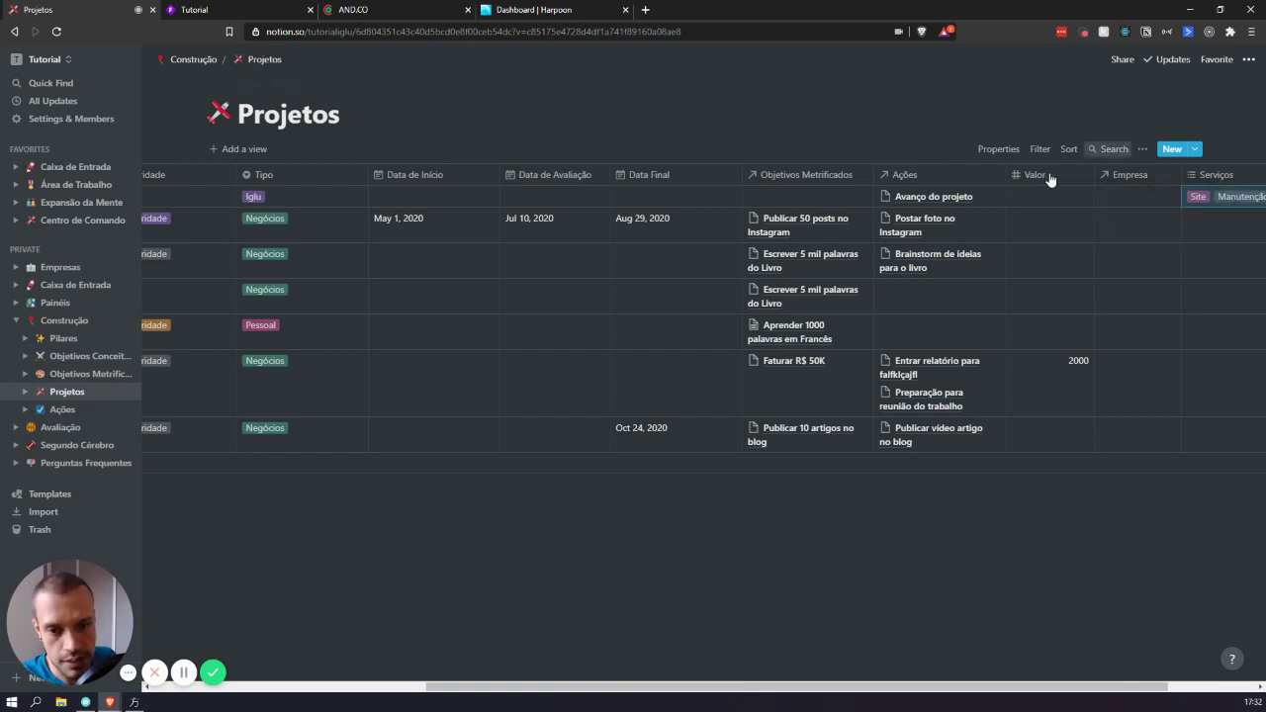
scroll(562, 203, left, 5)
scroll(263, 225, right, 5)
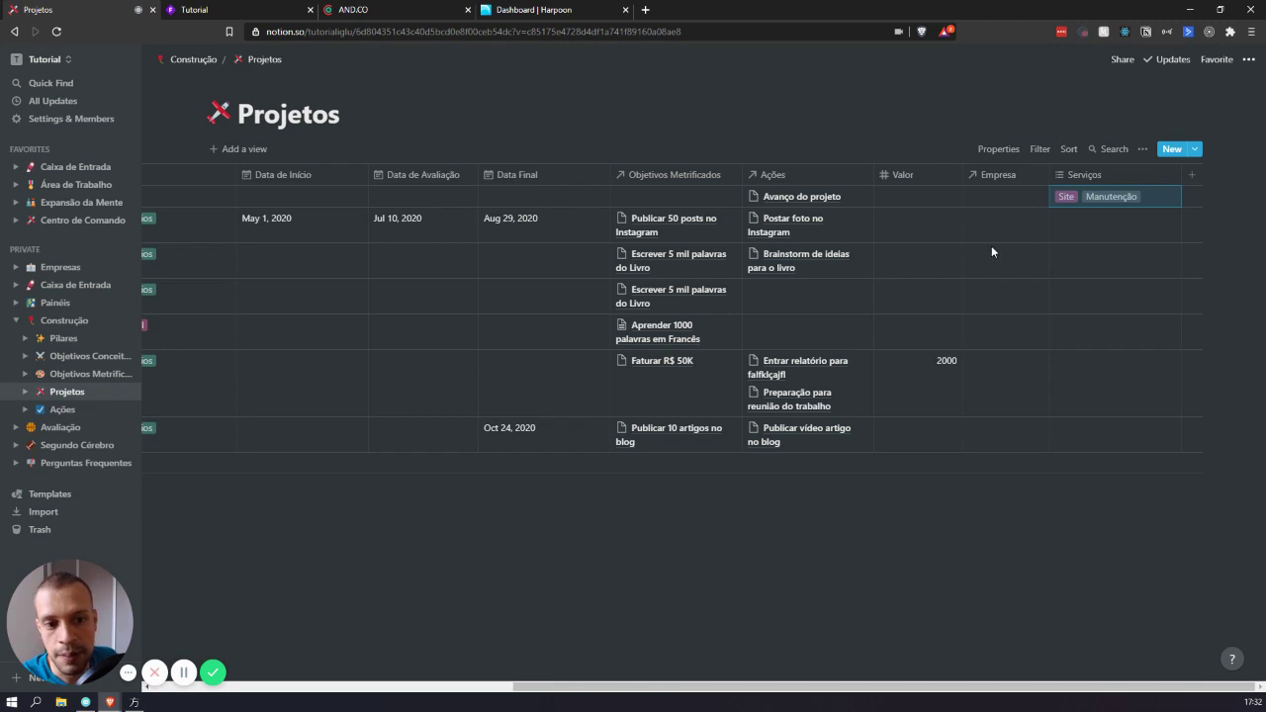
scroll(667, 216, left, 5)
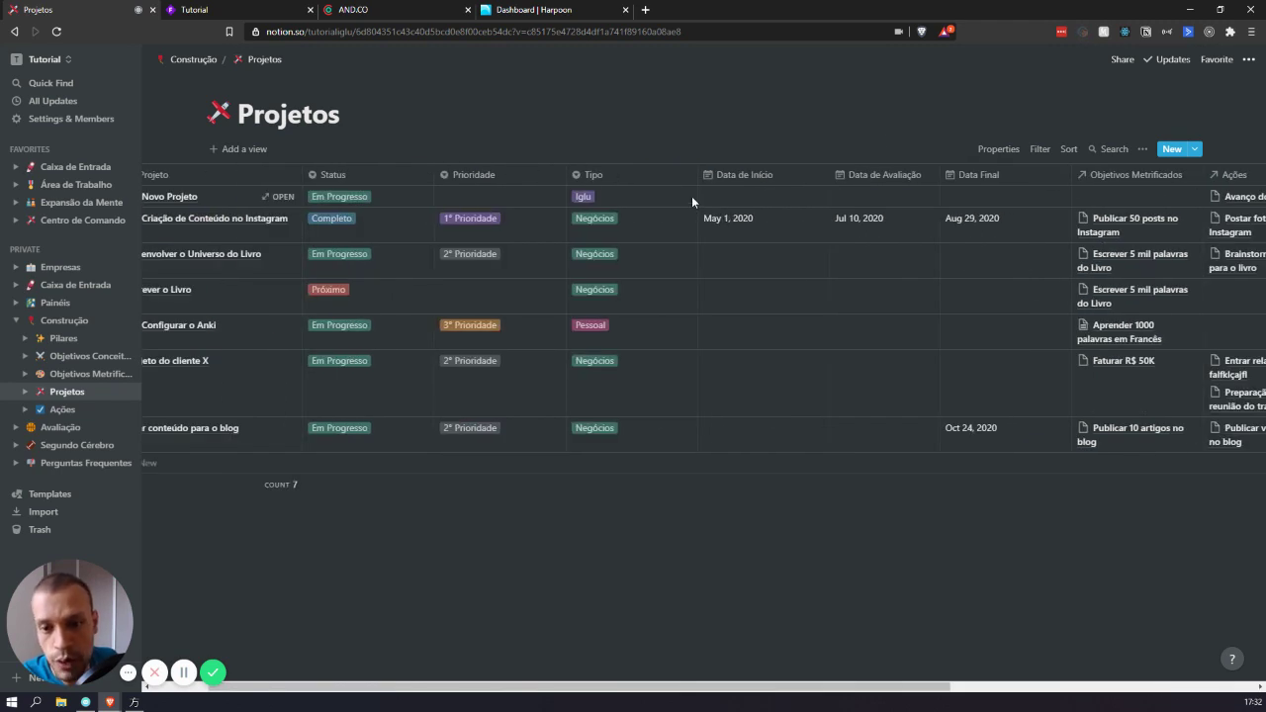
scroll(663, 257, left, 2)
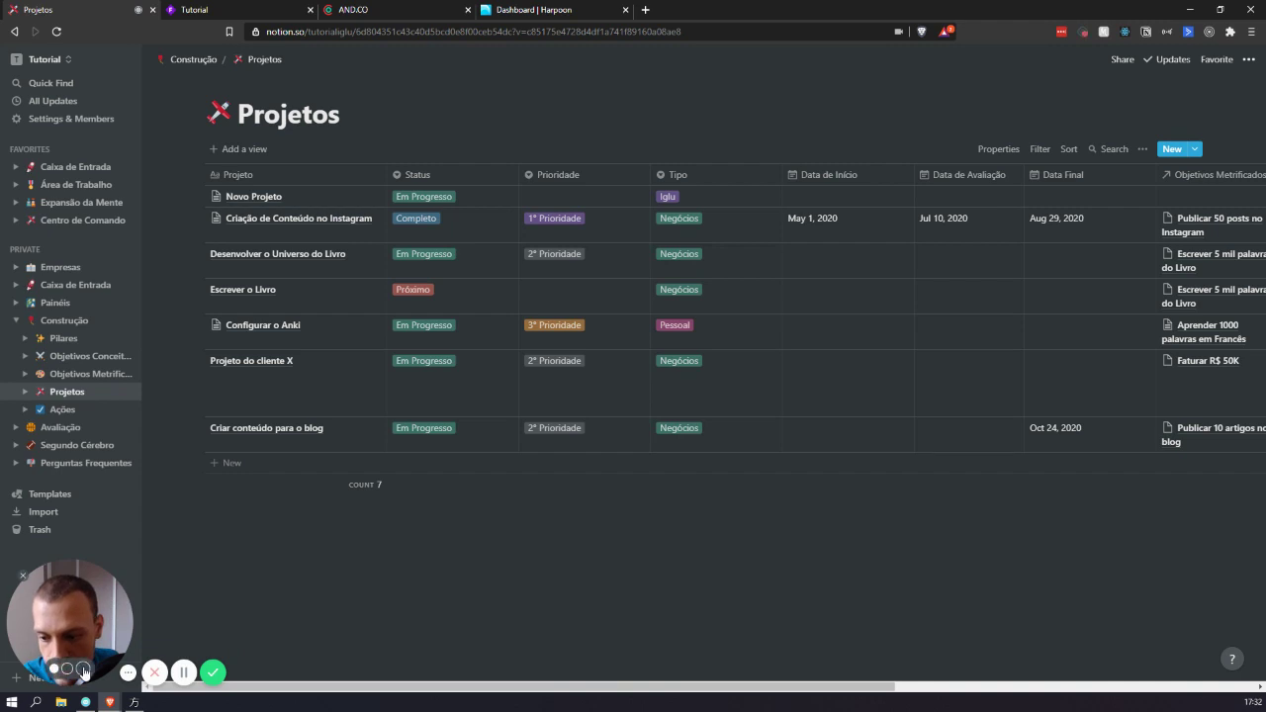
click(212, 673)
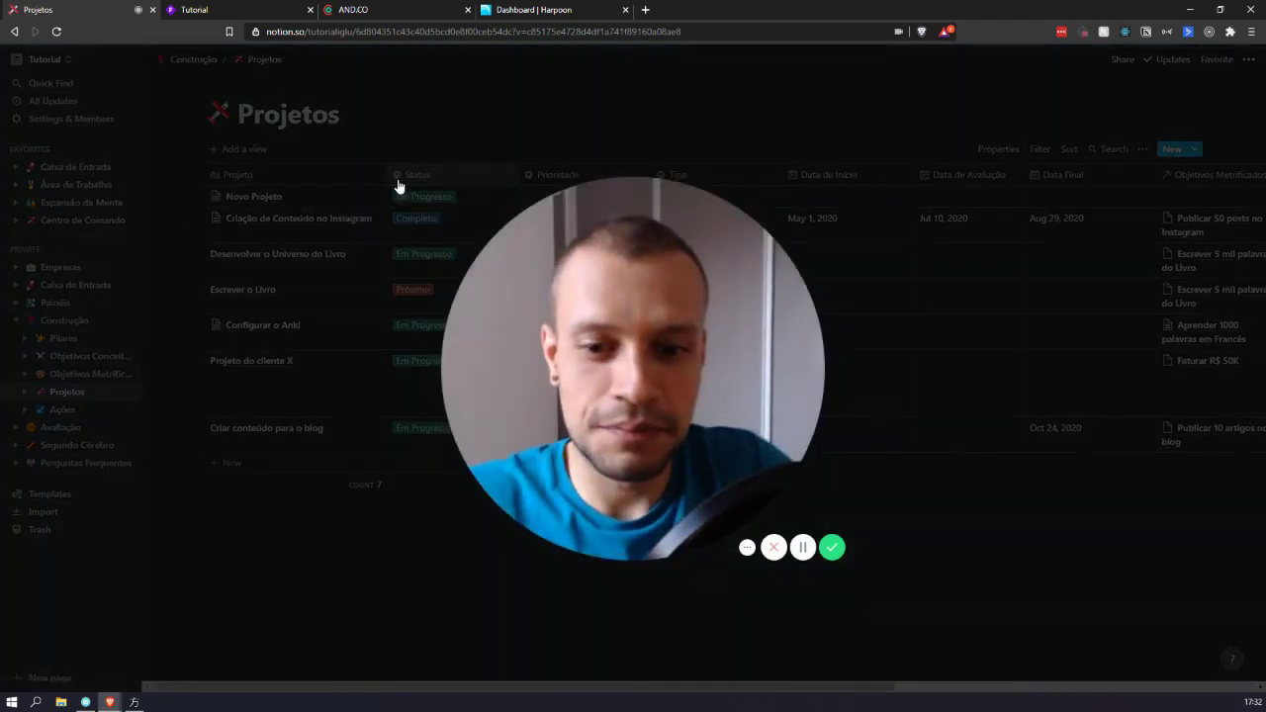